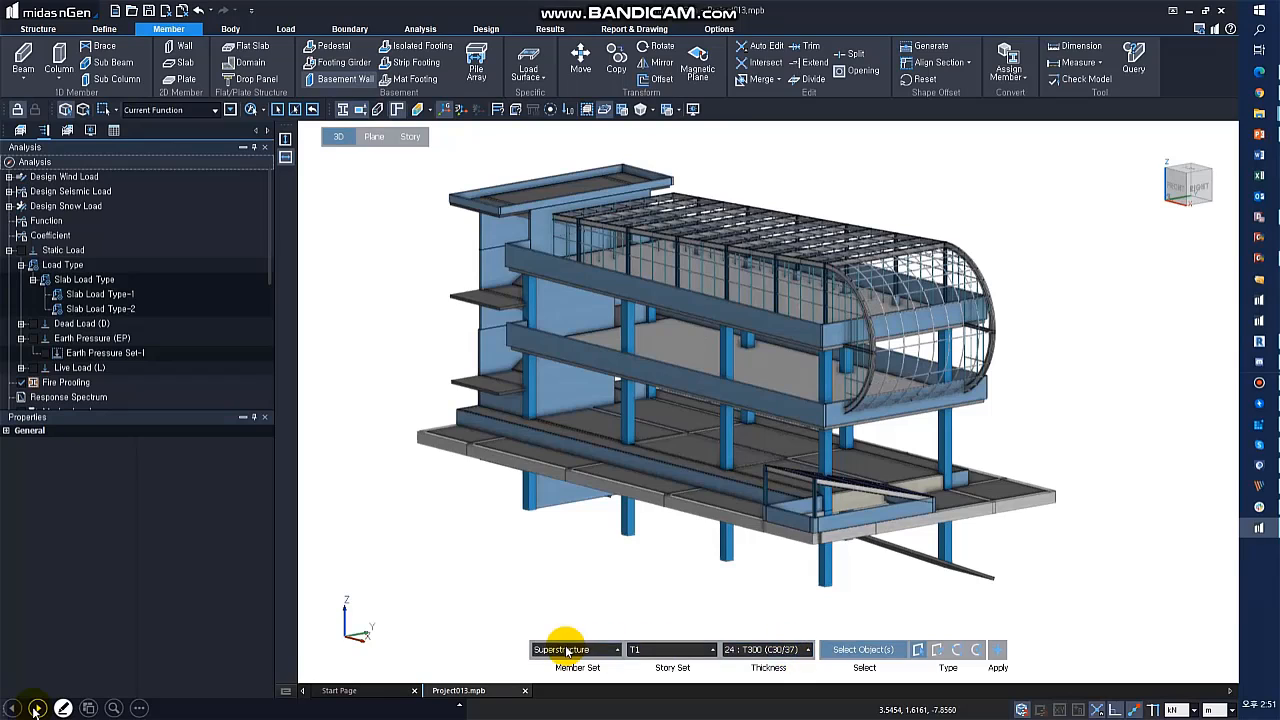
- Draw a Basement-set wall, thickness T300 (C30/37), 32 m long and 4 m deep, below the first long edge of the ground slab
{"action": "left_click", "coordinate": [556, 623]}
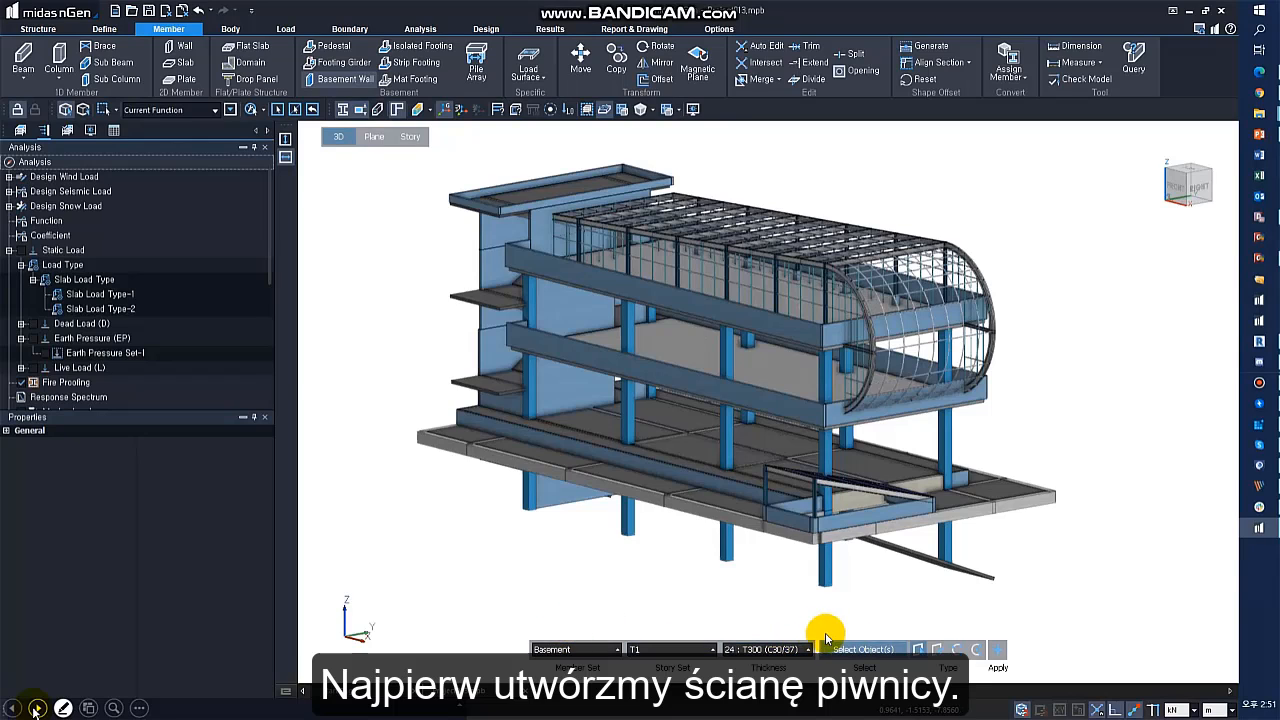
{"action": "left_click", "coordinate": [937, 650]}
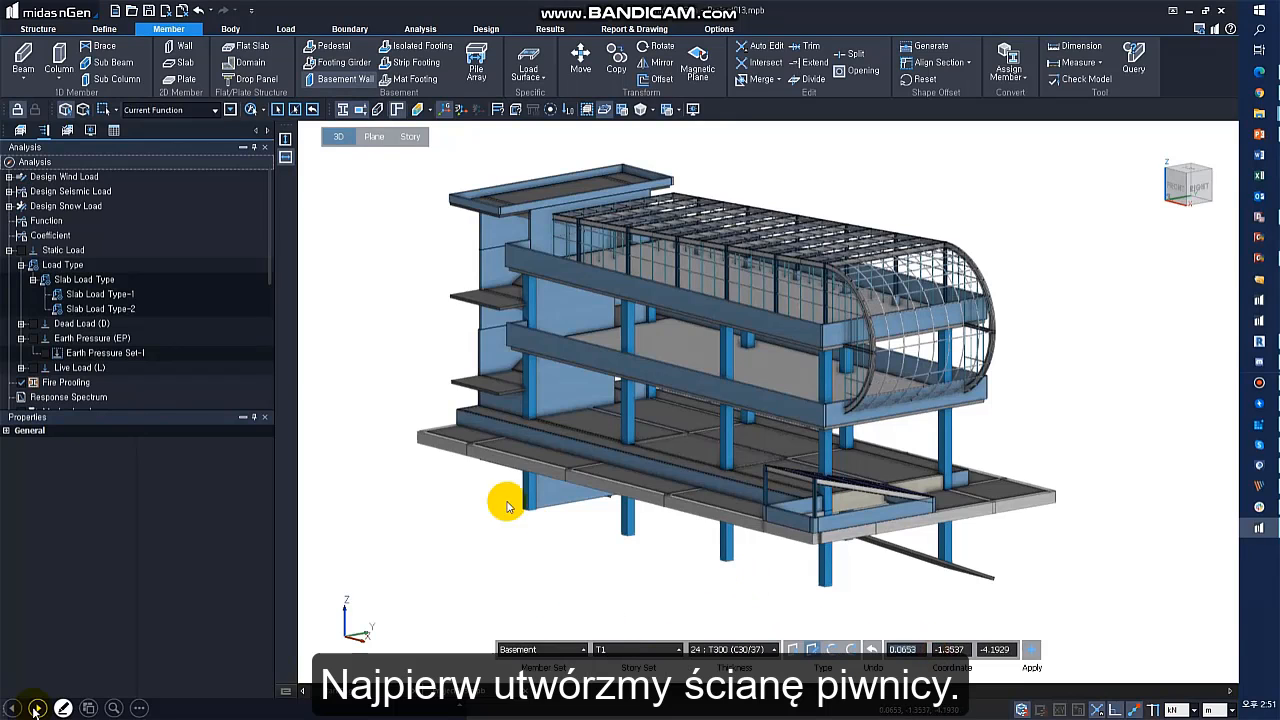
{"action": "left_click", "coordinate": [418, 440]}
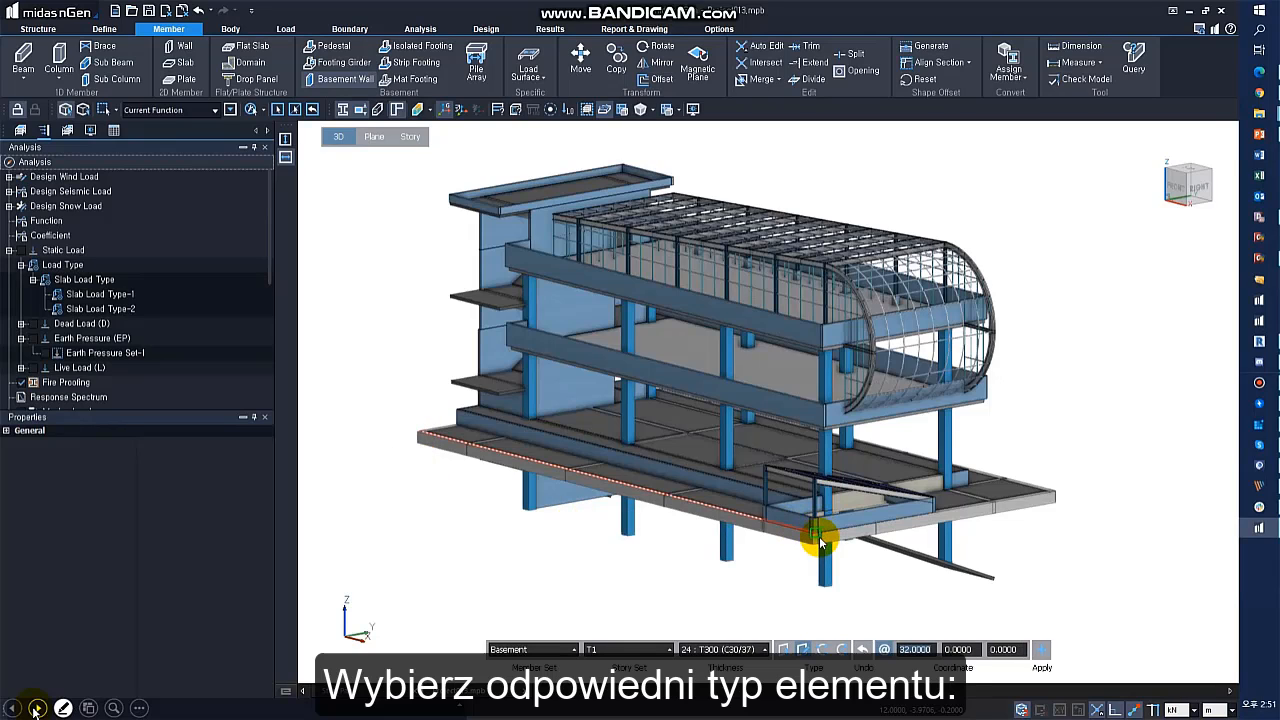
{"action": "middle_click_drag", "start_coordinate": [786, 581], "coordinate": [734, 402]}
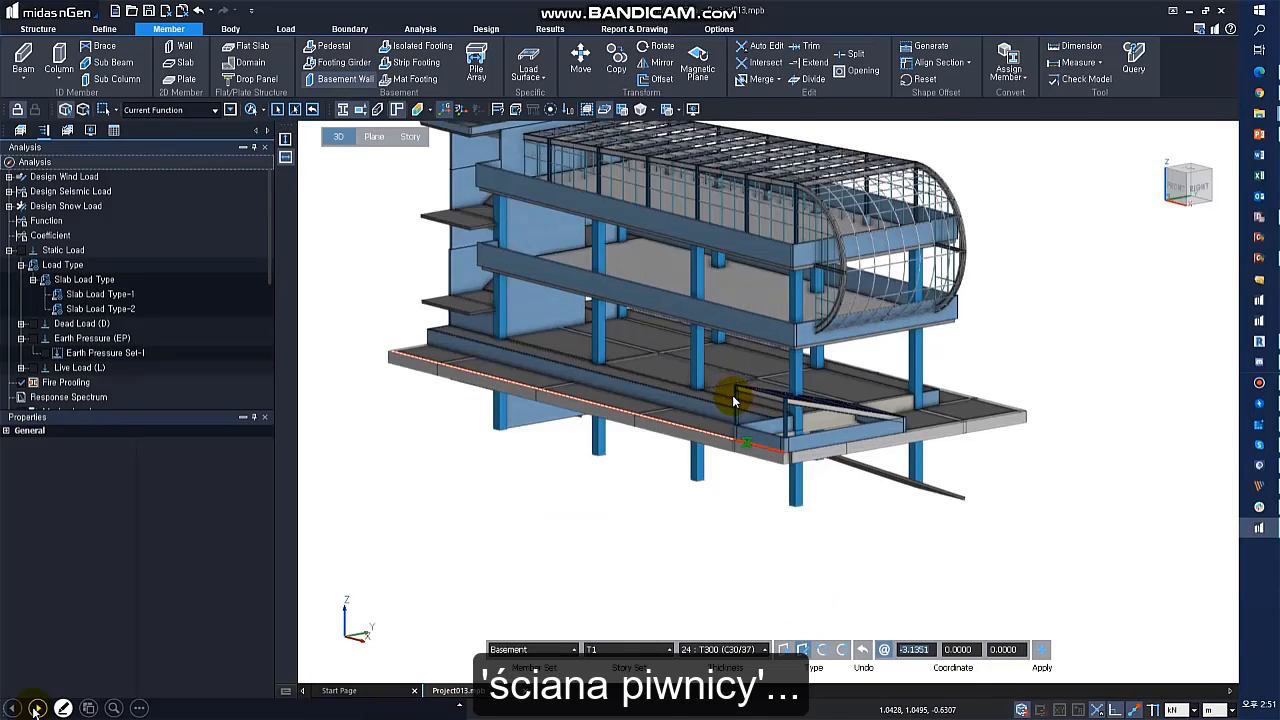
{"action": "scroll", "coordinate": [734, 403], "scroll_direction": "down", "scroll_amount": 1}
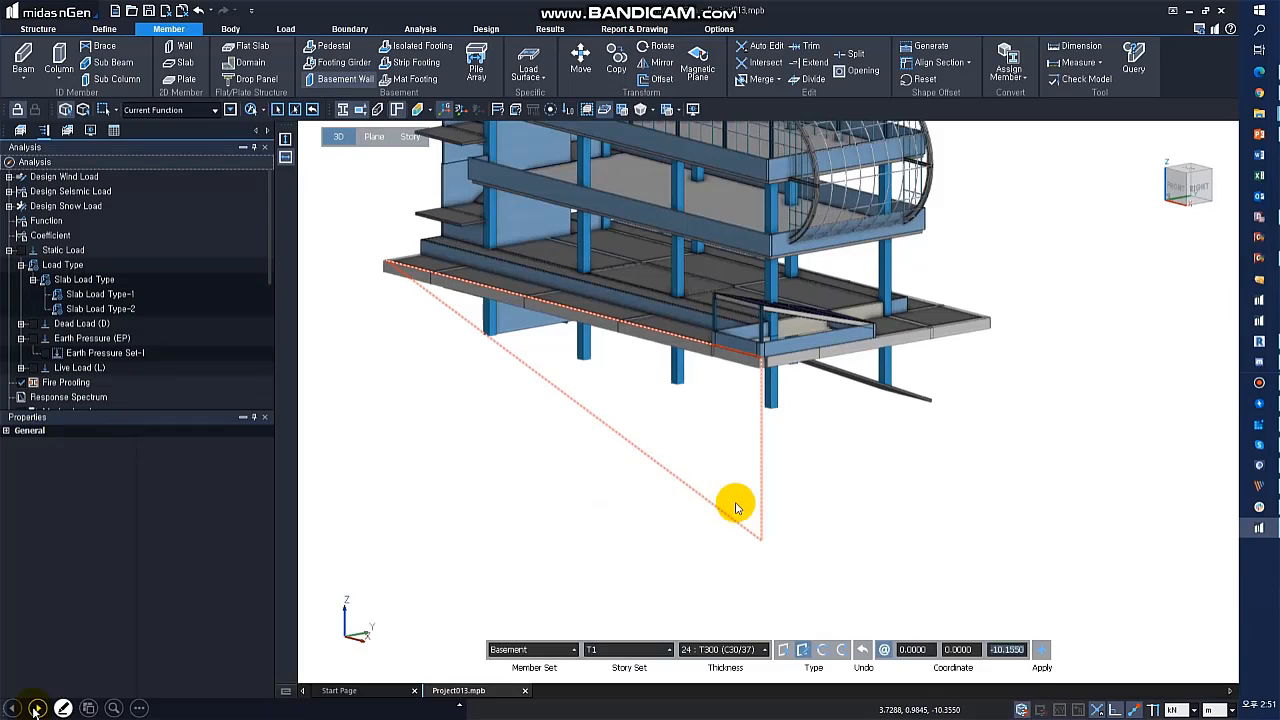
{"action": "type", "text": "-4"}
{"action": "key", "text": "Return"}
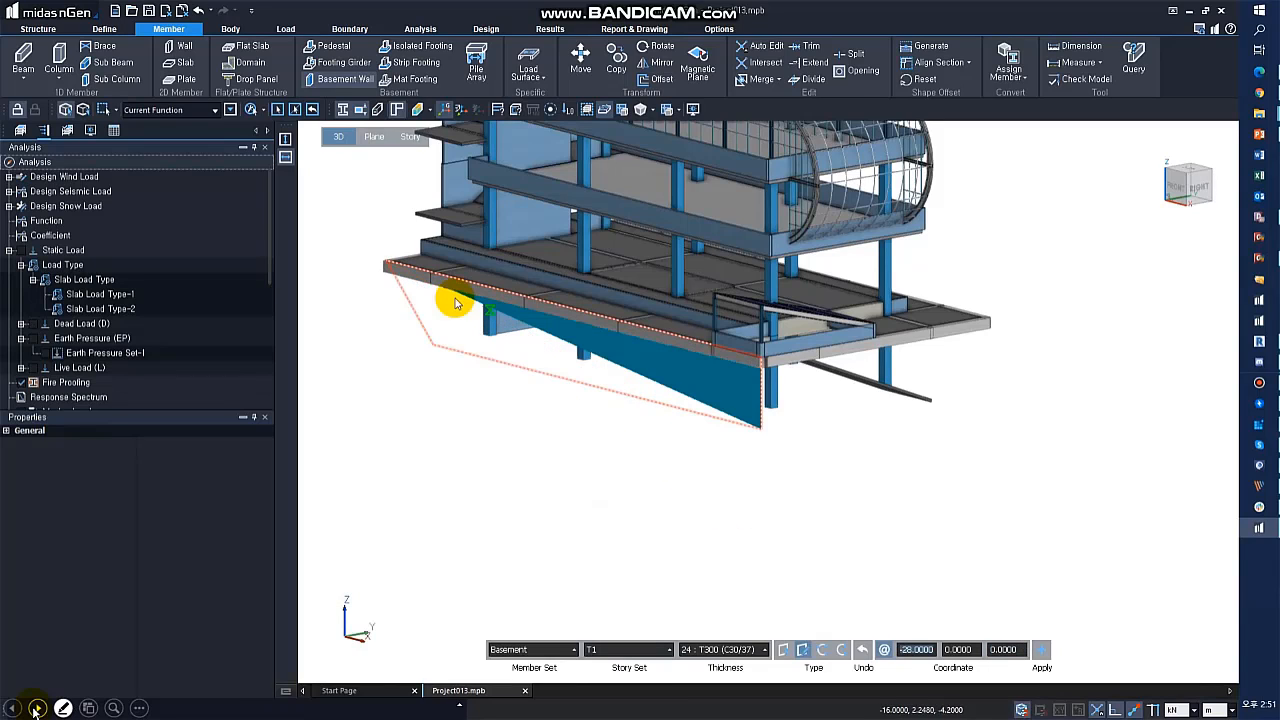
{"action": "left_click", "coordinate": [381, 264]}
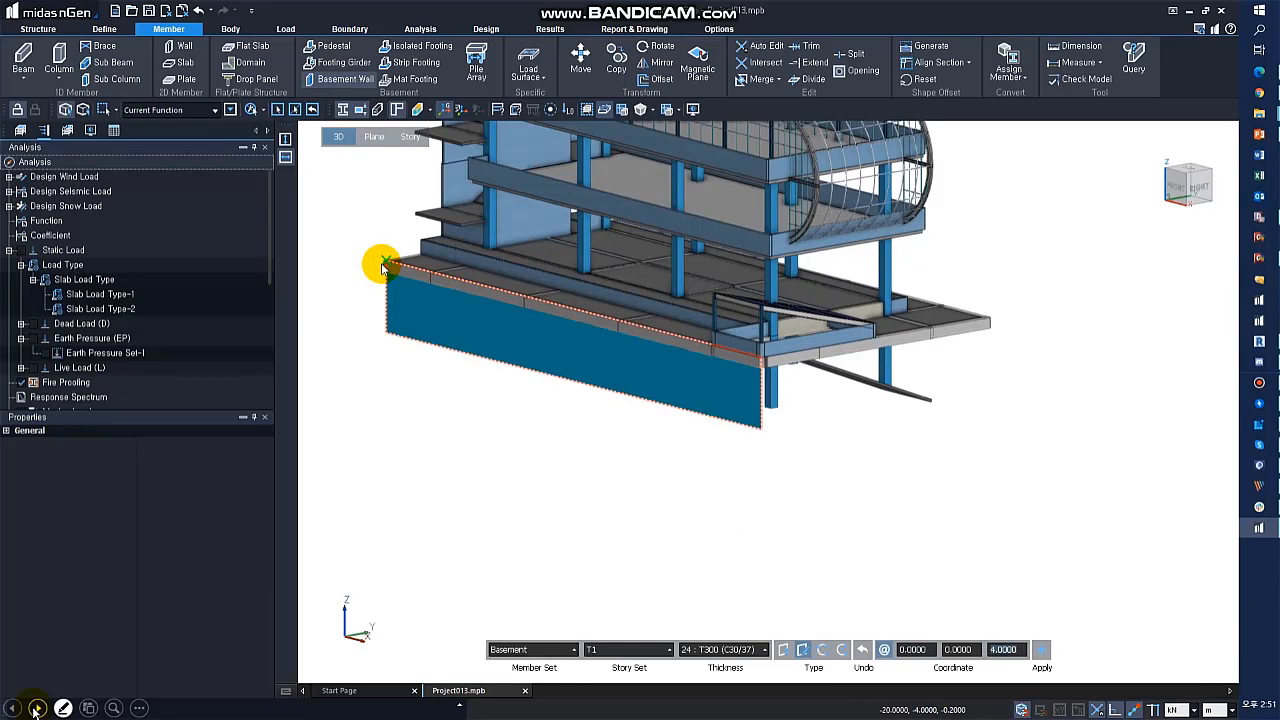
- Draw the 16 m long basement wall across the ramp end, matching the depth of the first wall
{"action": "left_click", "coordinate": [763, 428]}
{"action": "left_click", "coordinate": [988, 320]}
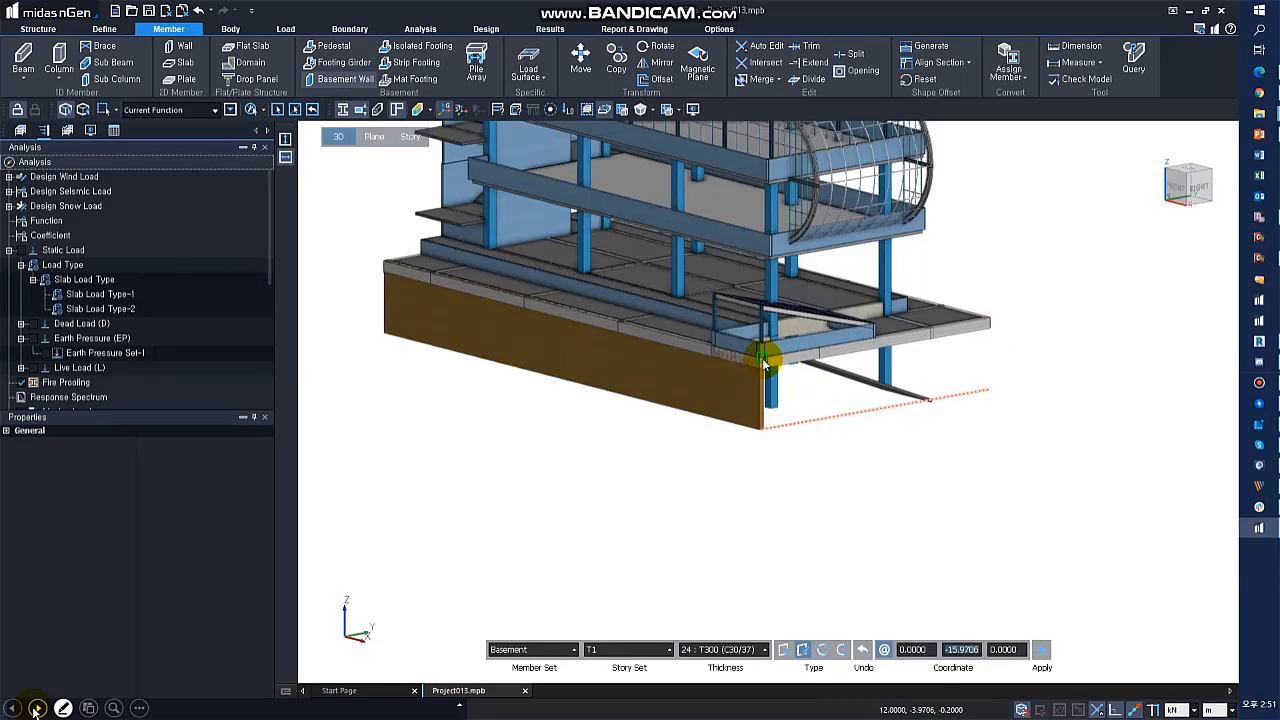
{"action": "left_click", "coordinate": [765, 358]}
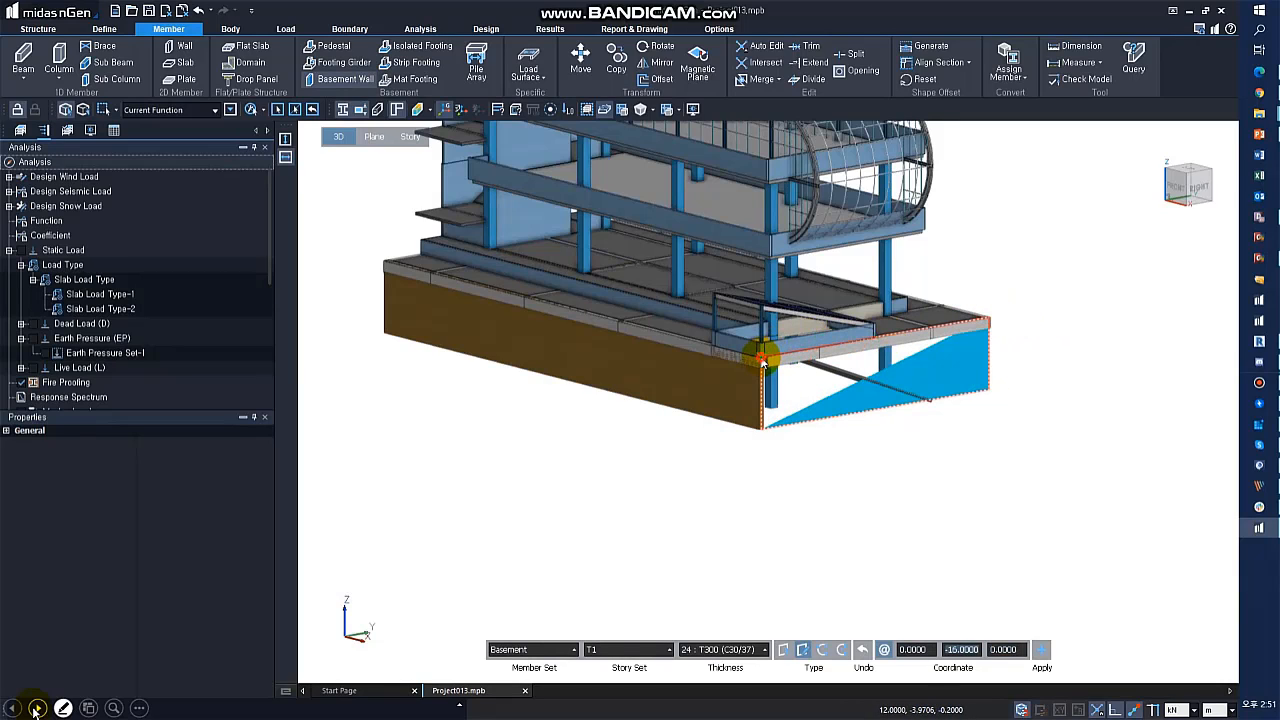
{"action": "double_click", "coordinate": [762, 360]}
- Draw the basement wall below the opposite long slab edge, starting at the lower corner of the ramp-end wall
{"action": "middle_click_drag", "start_coordinate": [958, 395], "coordinate": [557, 458], "text": "ctrl"}
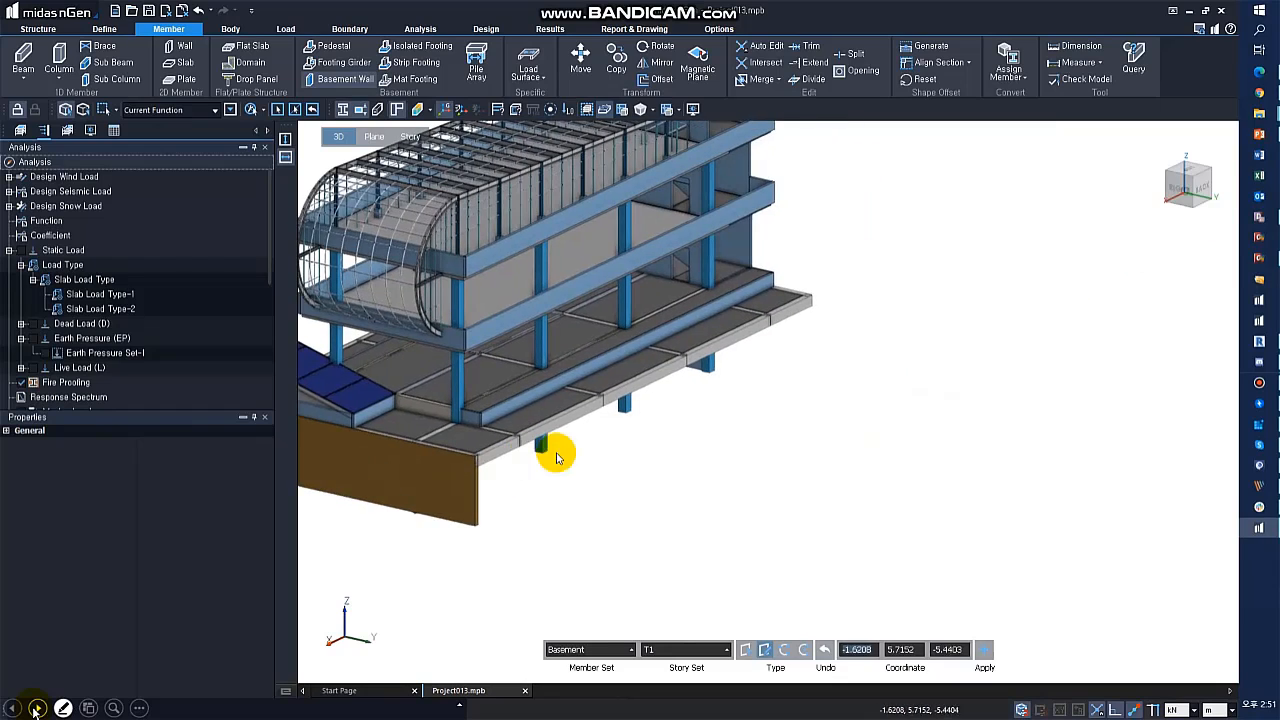
{"action": "left_click", "coordinate": [476, 522]}
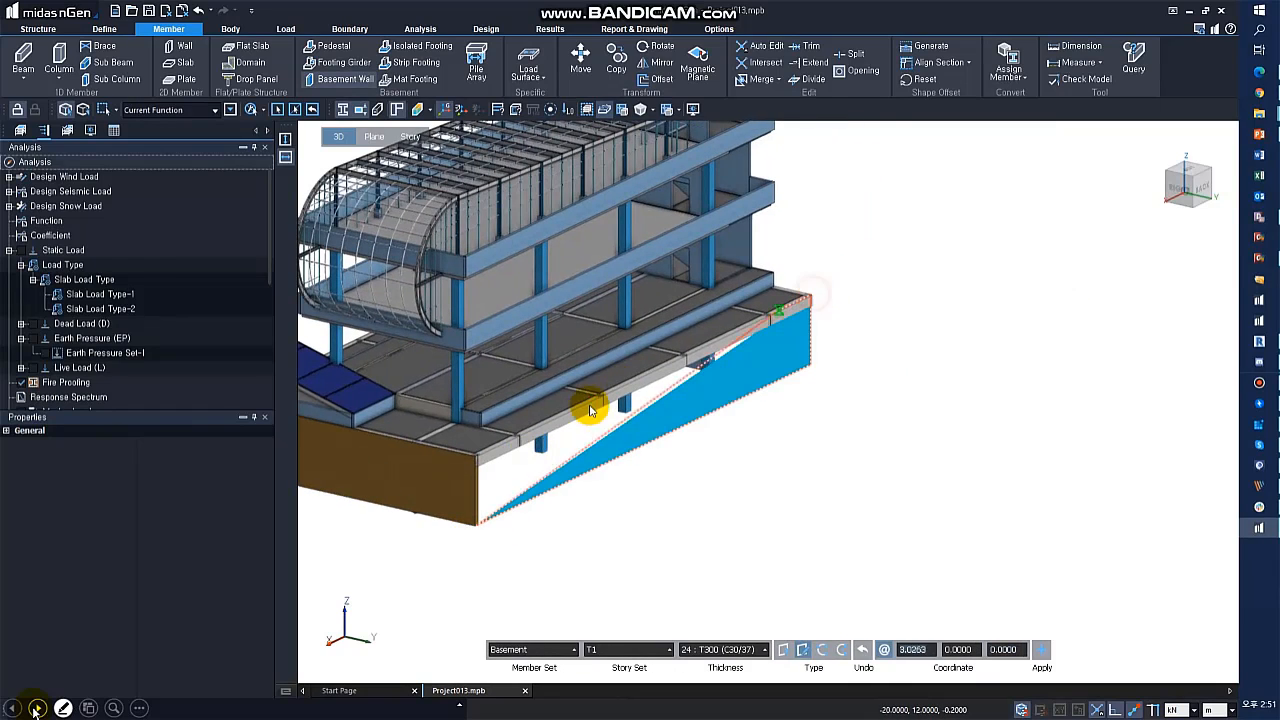
{"action": "left_click", "coordinate": [471, 456]}
{"action": "double_click", "coordinate": [478, 455]}
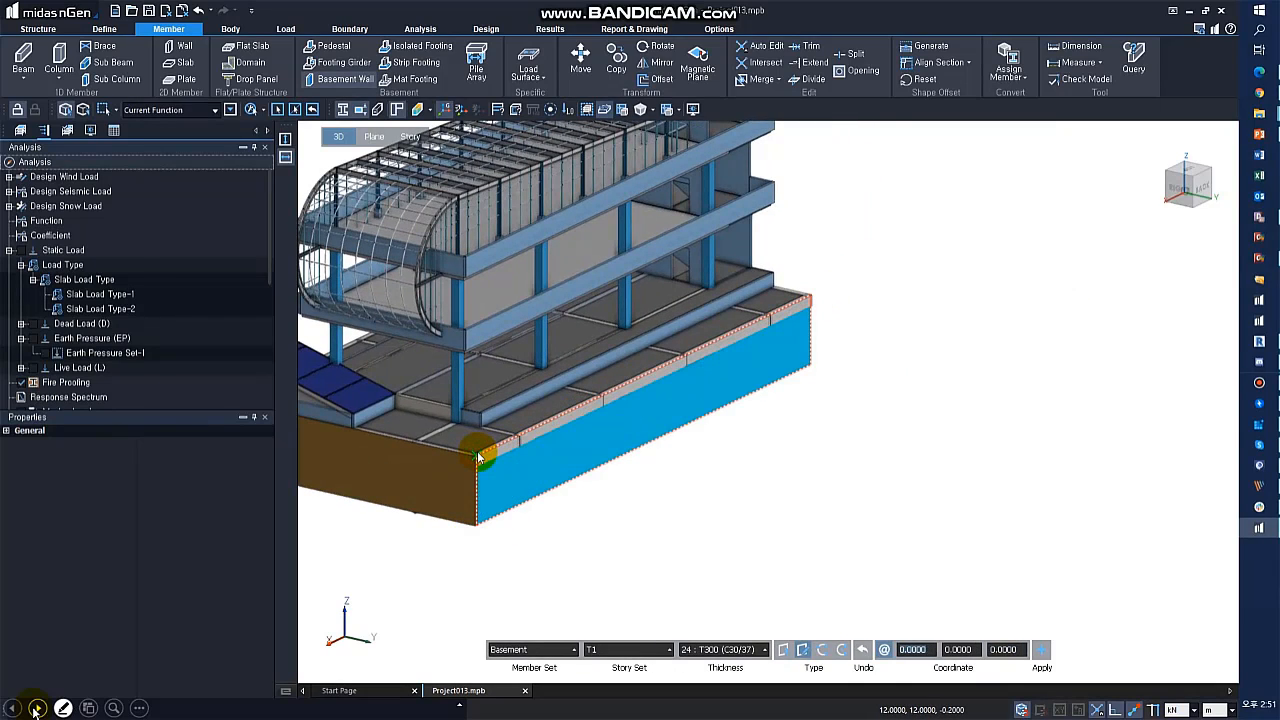
{"action": "key", "text": "Escape"}
- Close the basement perimeter with a 16 m long wall across the stair-core end
{"action": "middle_click_drag", "start_coordinate": [811, 392], "coordinate": [916, 435], "text": "ctrl"}
{"action": "key", "text": "Return"}
{"action": "left_click", "coordinate": [776, 478]}
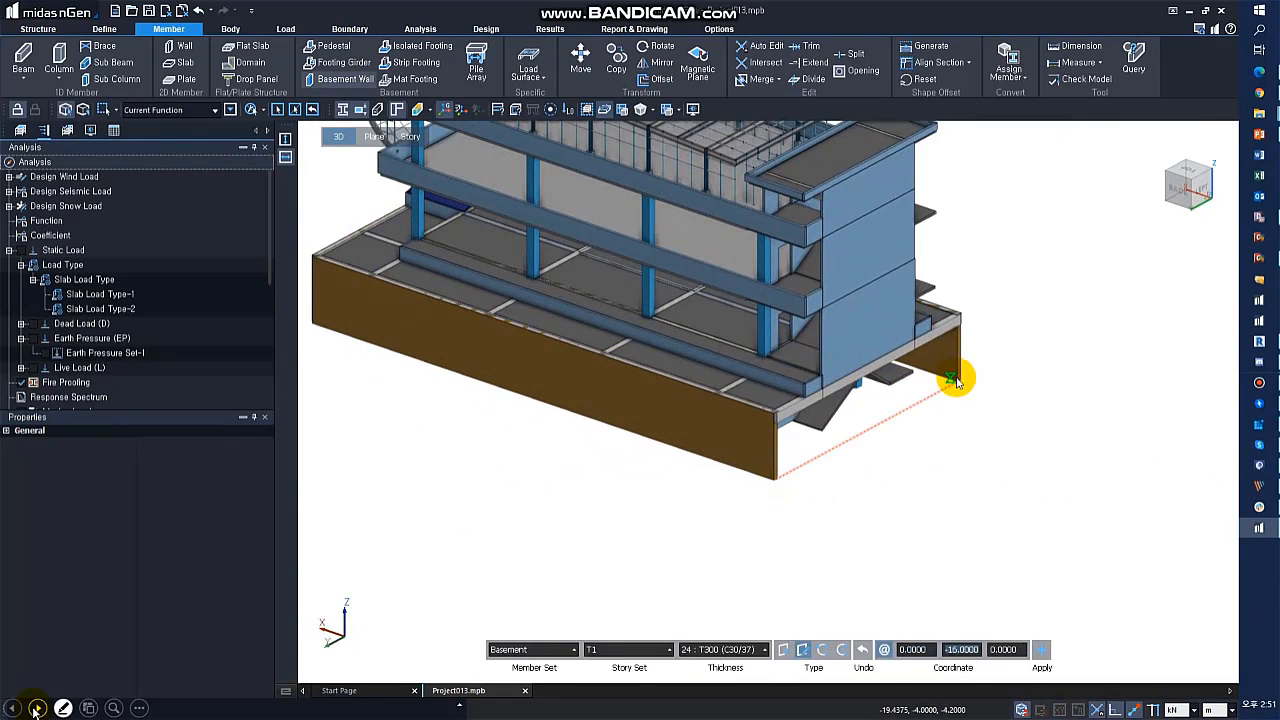
{"action": "left_click", "coordinate": [960, 382]}
{"action": "left_click", "coordinate": [964, 316]}
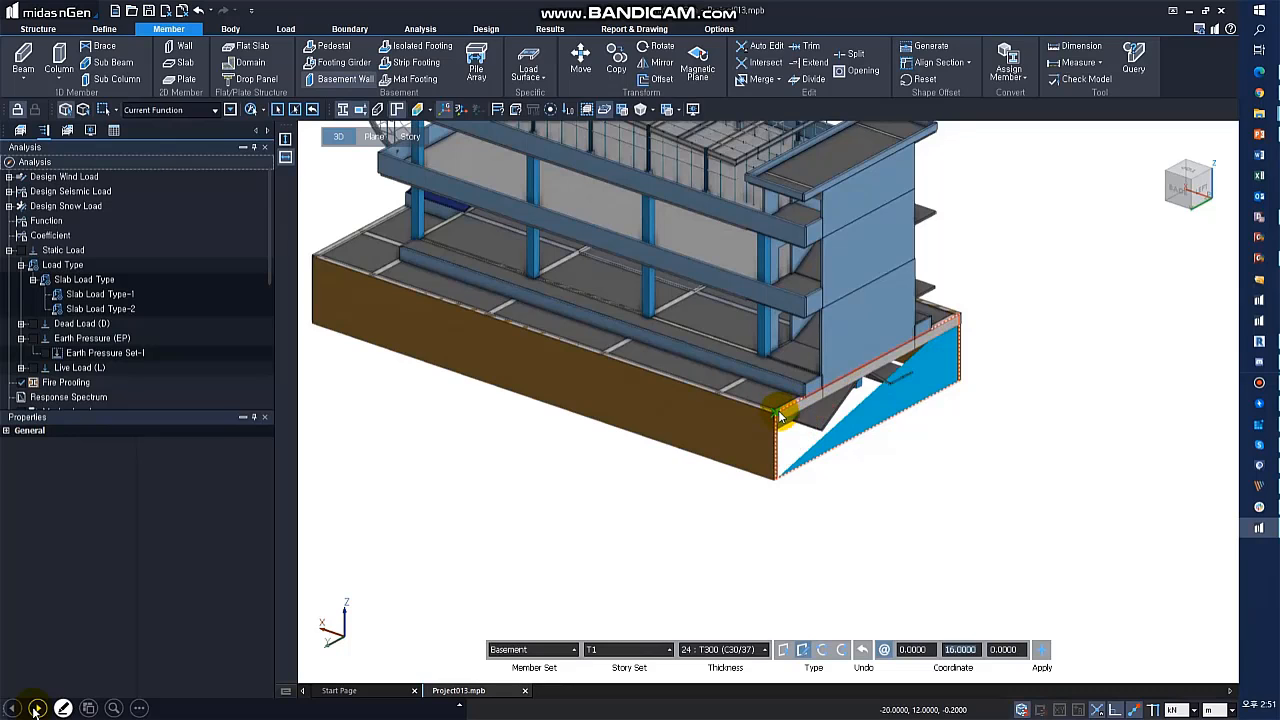
{"action": "left_click", "coordinate": [779, 412]}
{"action": "key", "text": "Return"}
{"action": "key", "text": "Escape"}
- Isolate all basement-level members, including the walls, columns, stairs and ramp, so that only these are displayed
{"action": "middle_click_drag", "start_coordinate": [720, 461], "coordinate": [683, 368]}
{"action": "left_click_drag", "start_coordinate": [1060, 442], "coordinate": [575, 350]}
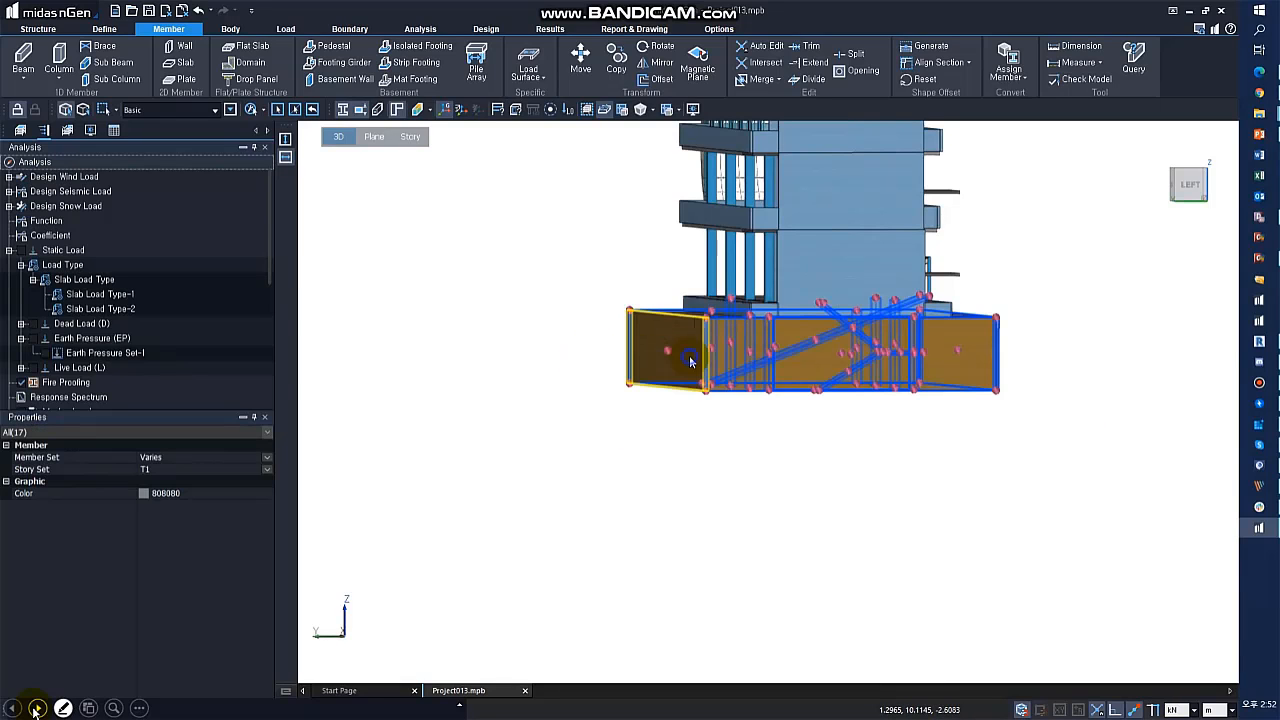
{"action": "right_click", "coordinate": [686, 348]}
{"action": "left_click", "coordinate": [726, 392]}
- Create strip footings 1.6 m wide with thickness T500 (C30/37) under the two long basement walls and the ramp-end wall
{"action": "middle_click_drag", "start_coordinate": [726, 392], "coordinate": [585, 196]}
{"action": "left_click", "coordinate": [410, 62]}
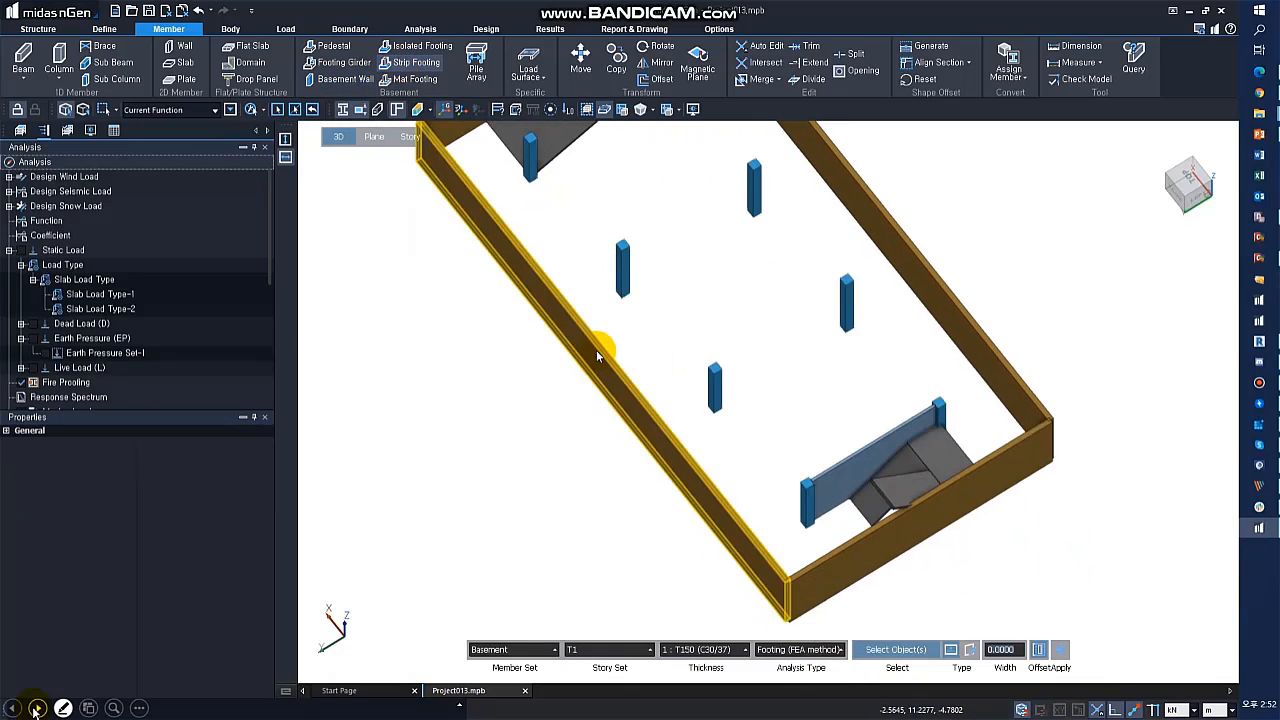
{"action": "left_click", "coordinate": [600, 349]}
{"action": "left_click", "coordinate": [885, 237]}
{"action": "middle_click_drag", "start_coordinate": [765, 192], "coordinate": [790, 289]}
{"action": "left_click", "coordinate": [457, 188]}
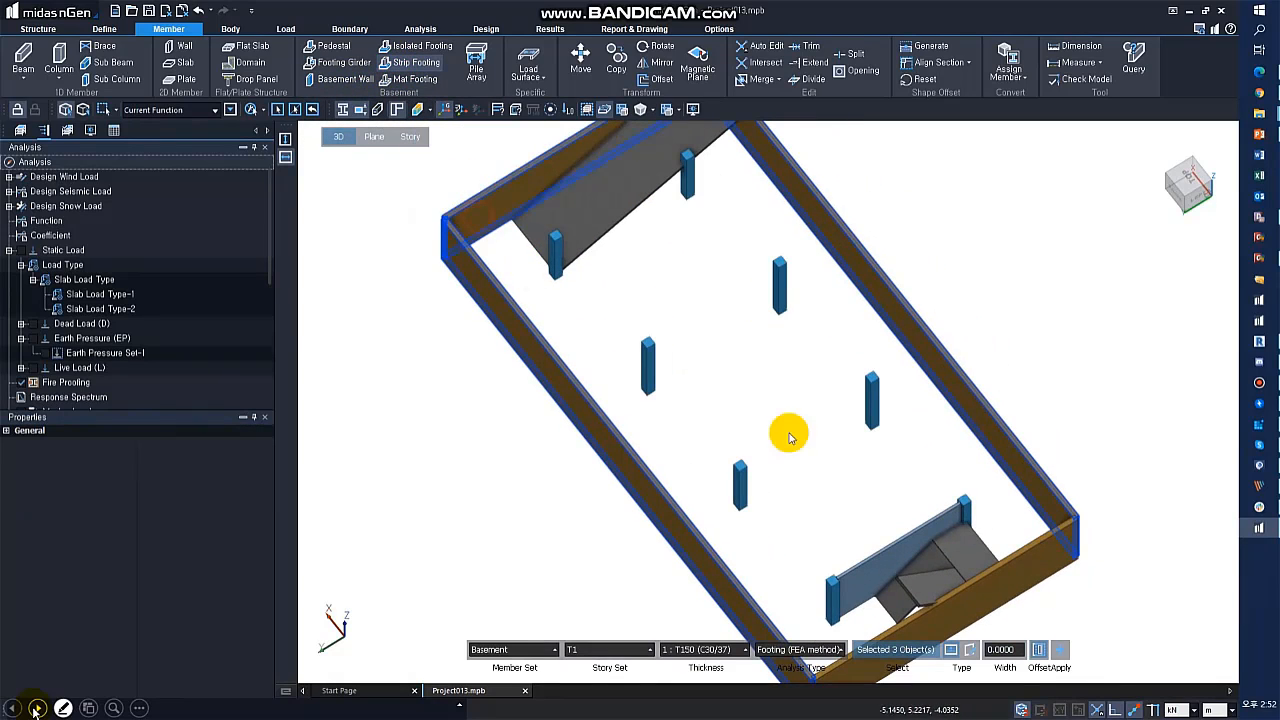
{"action": "left_click", "coordinate": [706, 650]}
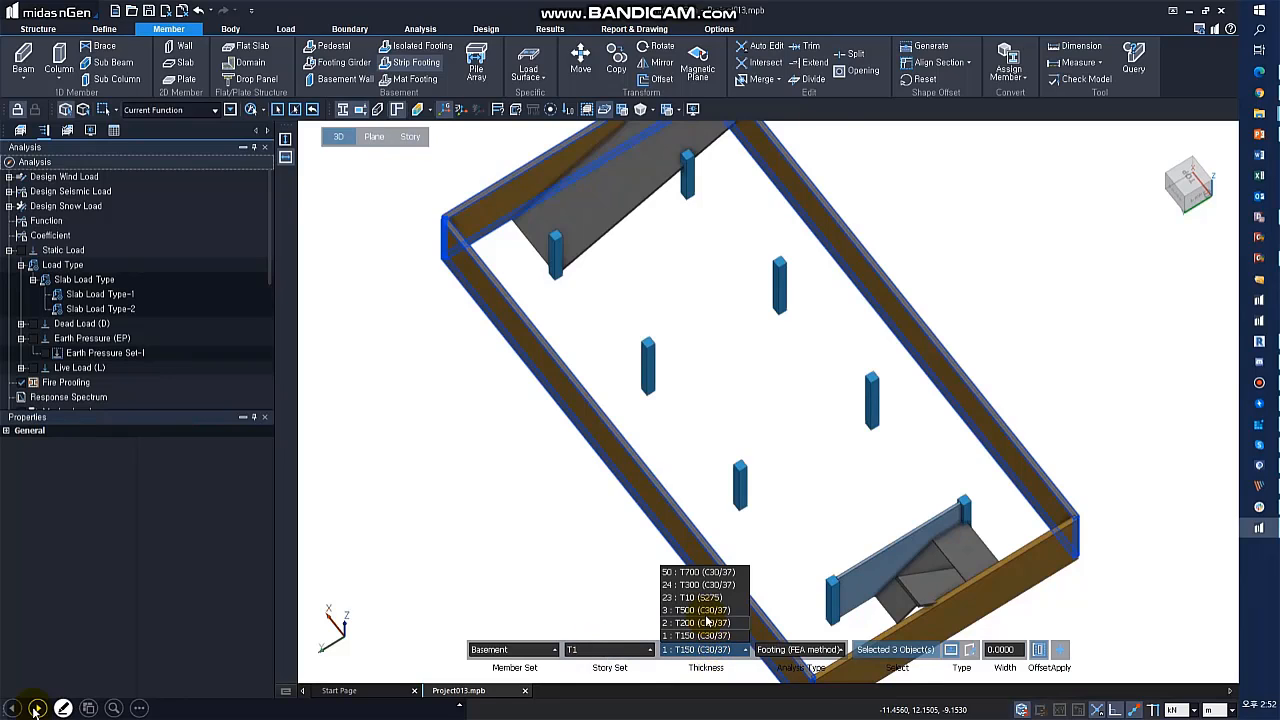
{"action": "left_click", "coordinate": [706, 610]}
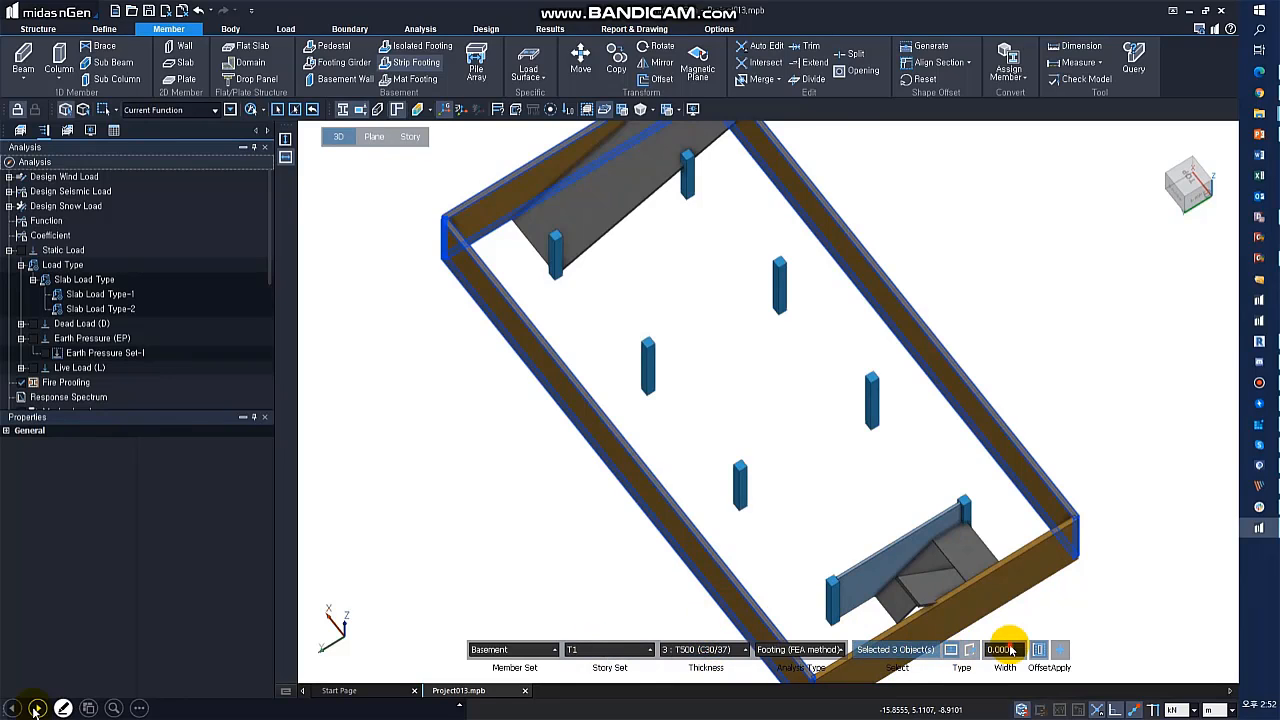
{"action": "type", "text": "1.6"}
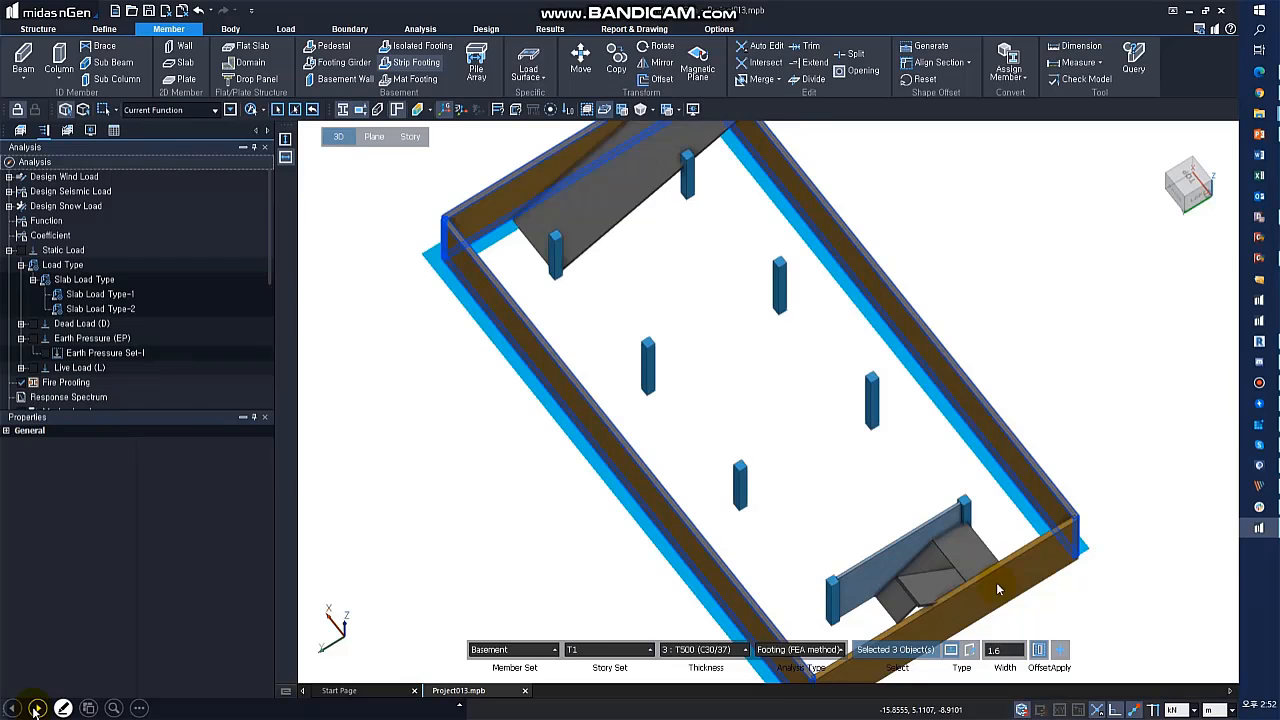
{"action": "left_click", "coordinate": [1062, 652]}
- Create a 4 m by 16 m mat footing at the stair end, with thickness T500 (C30/37) and a 0.8 m edge distance
{"action": "left_click_drag", "start_coordinate": [666, 477], "coordinate": [543, 240]}
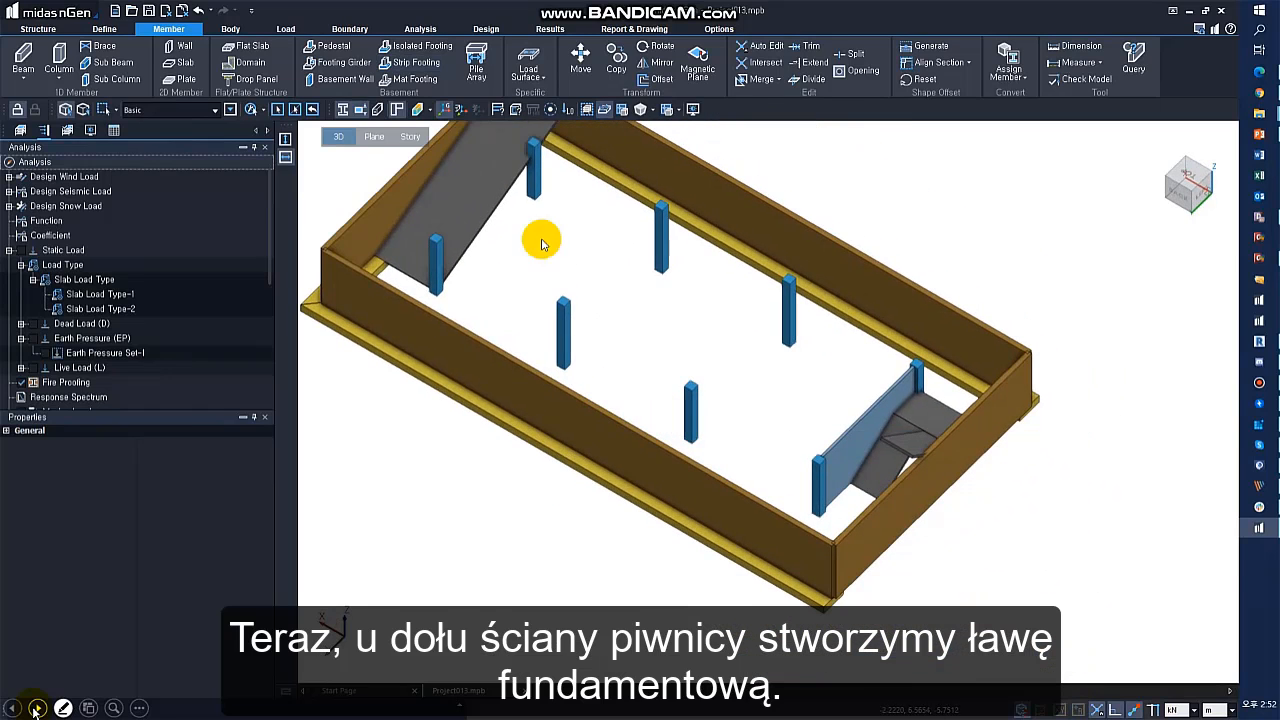
{"action": "left_click", "coordinate": [415, 79]}
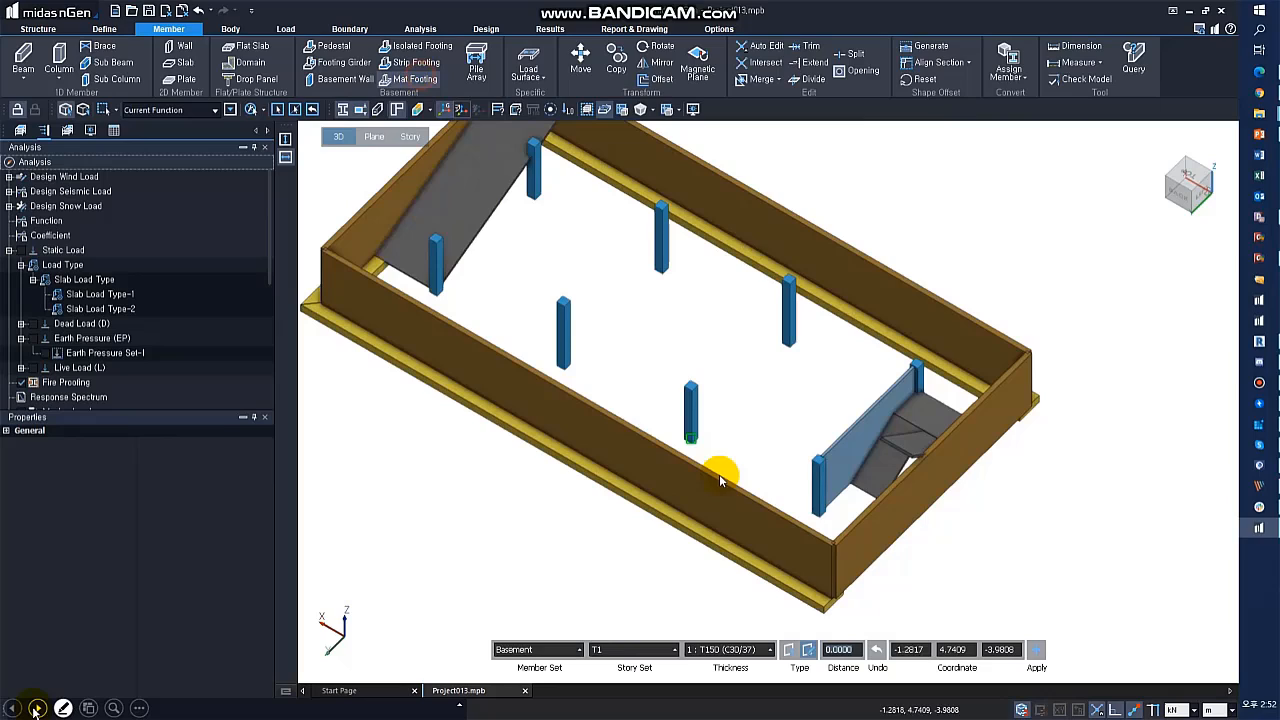
{"action": "left_click", "coordinate": [834, 606]}
{"action": "left_click", "coordinate": [712, 648]}
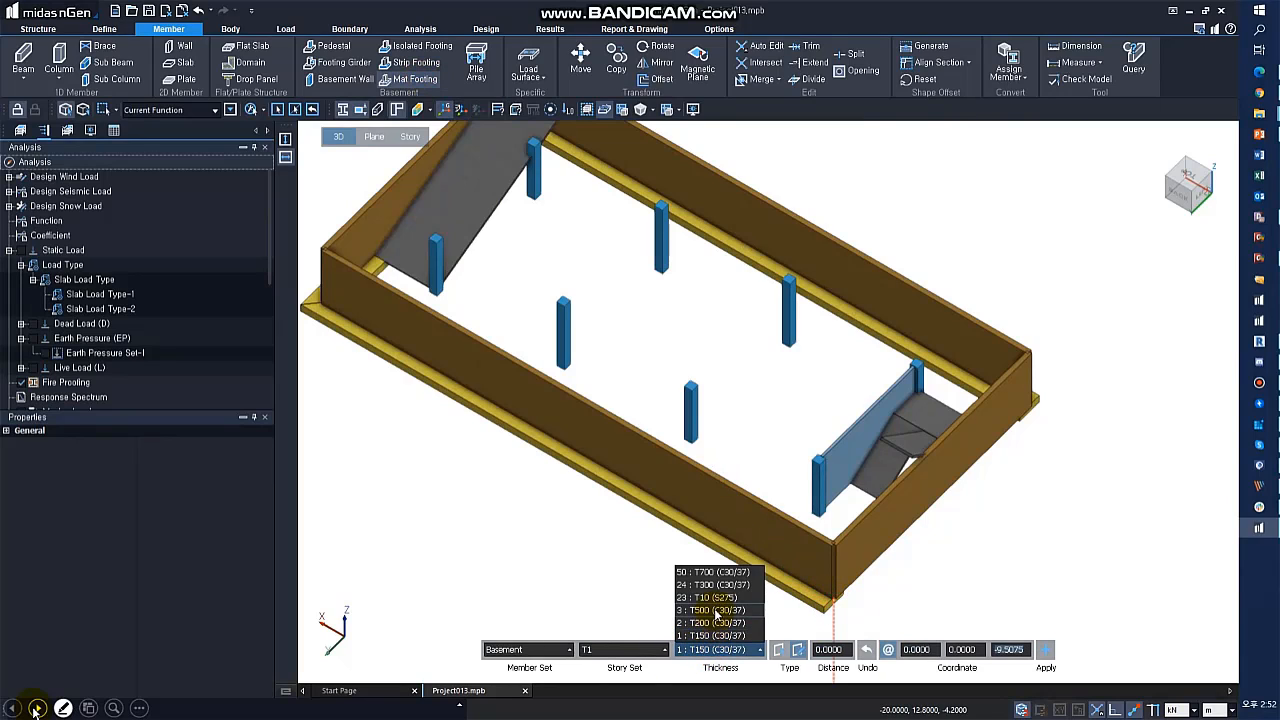
{"action": "left_click", "coordinate": [714, 610]}
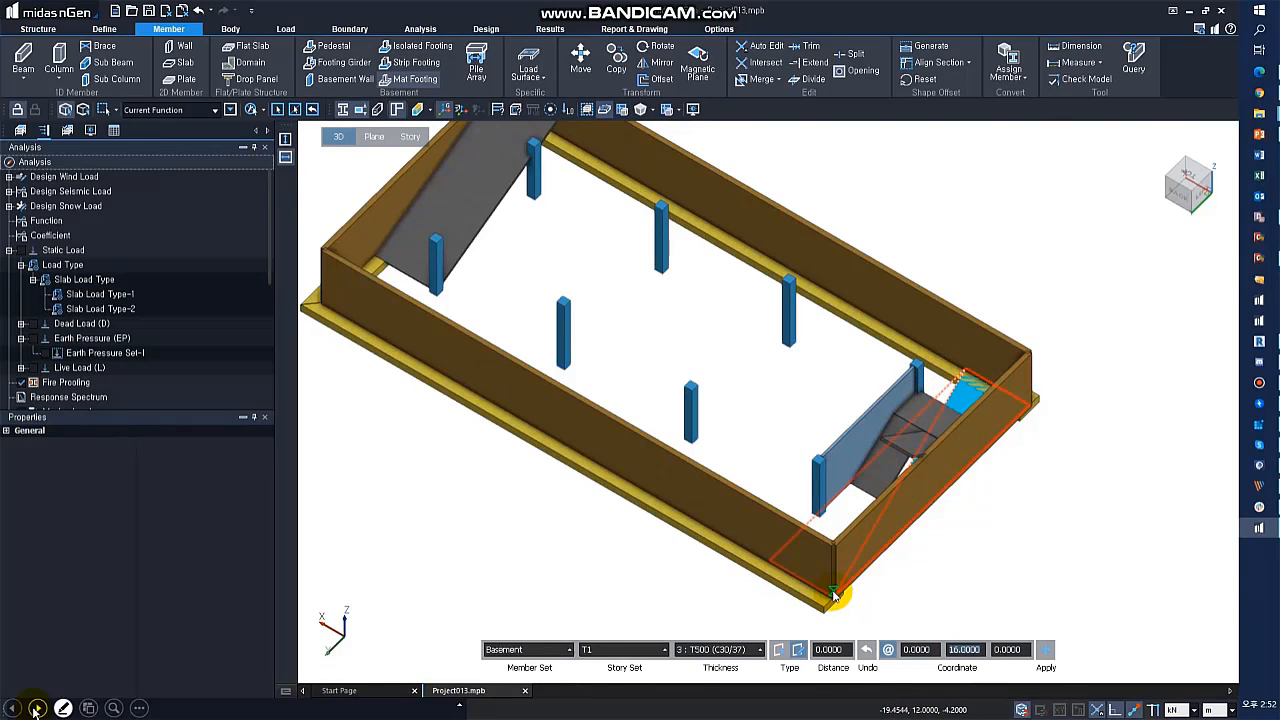
{"action": "left_click", "coordinate": [834, 599]}
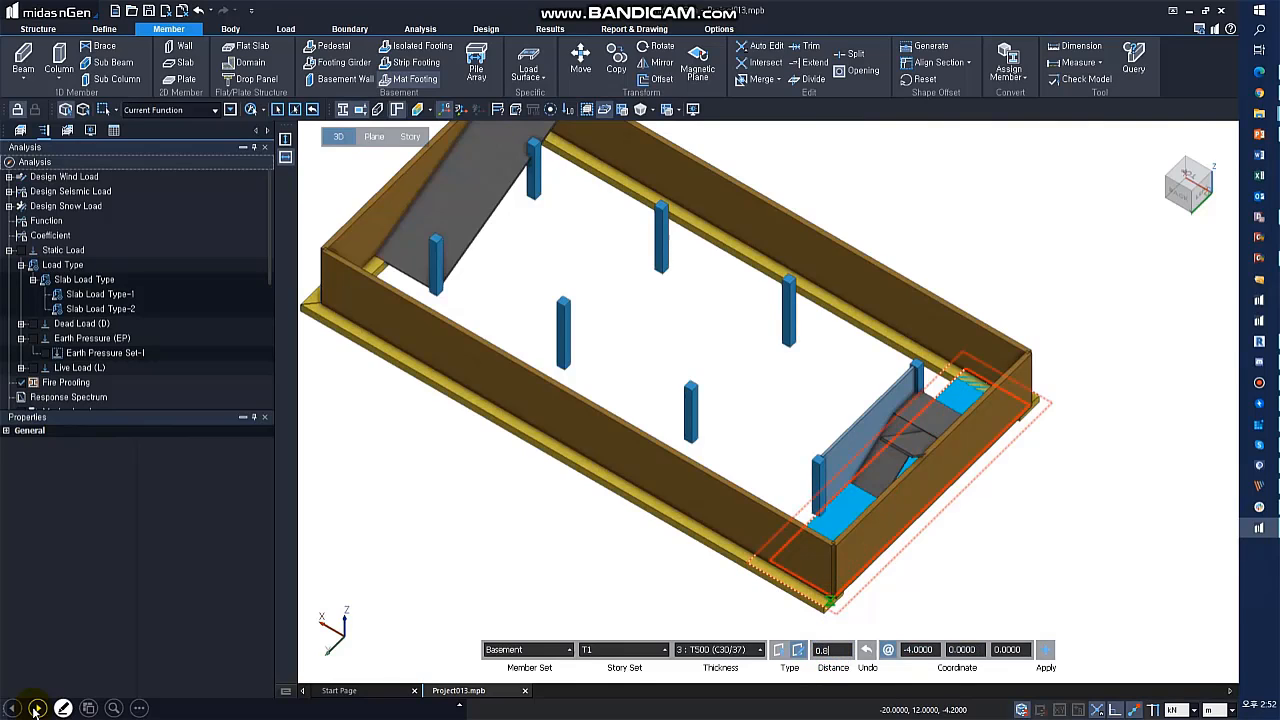
{"action": "left_click", "coordinate": [1055, 650]}
{"action": "key", "text": "Escape"}
- Move the end edge of the first long strip footing back to the mat footing's boundary to remove their overlap
{"action": "middle_click_drag", "start_coordinate": [714, 556], "coordinate": [643, 456]}
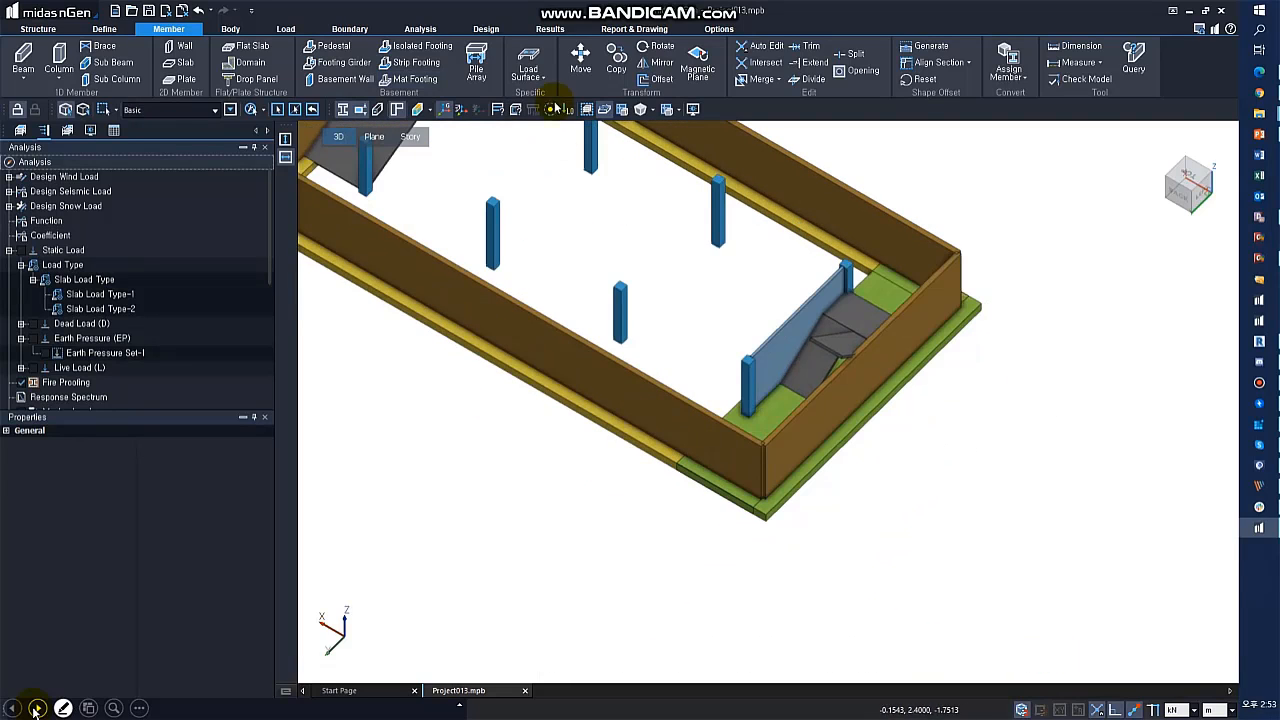
{"action": "scroll", "coordinate": [725, 438], "scroll_direction": "up", "scroll_amount": 2}
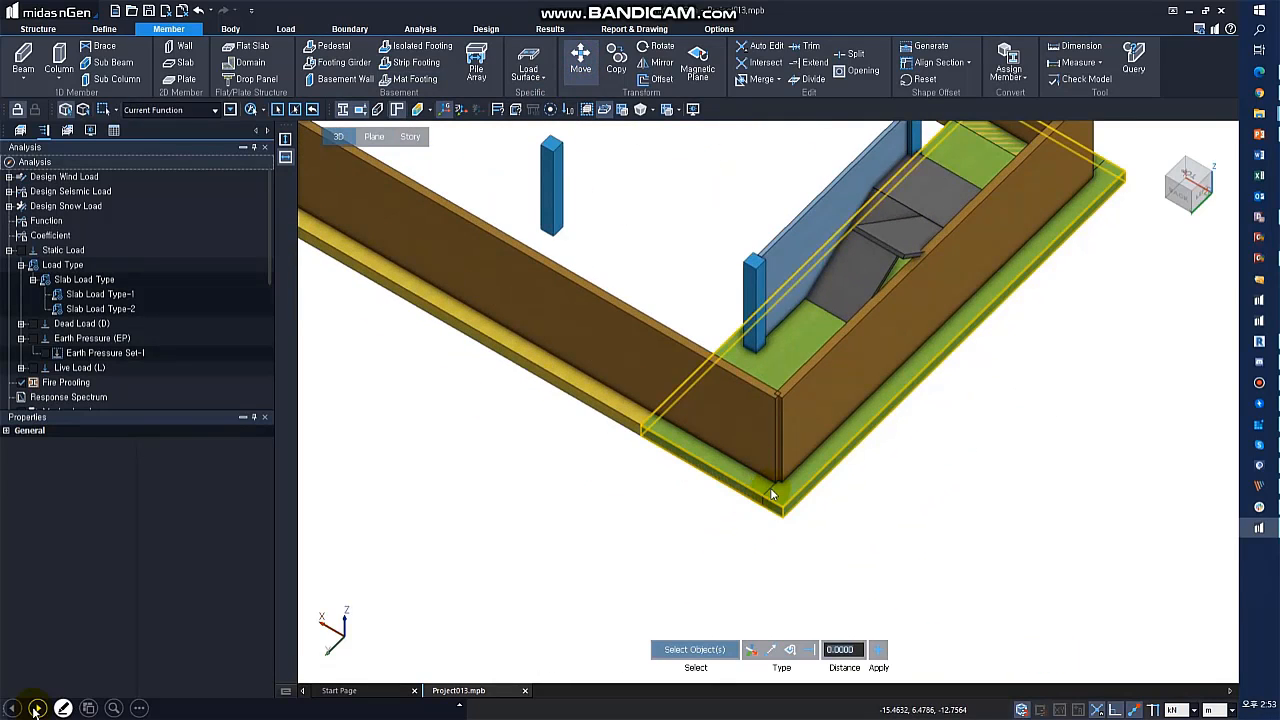
{"action": "left_click", "coordinate": [770, 487]}
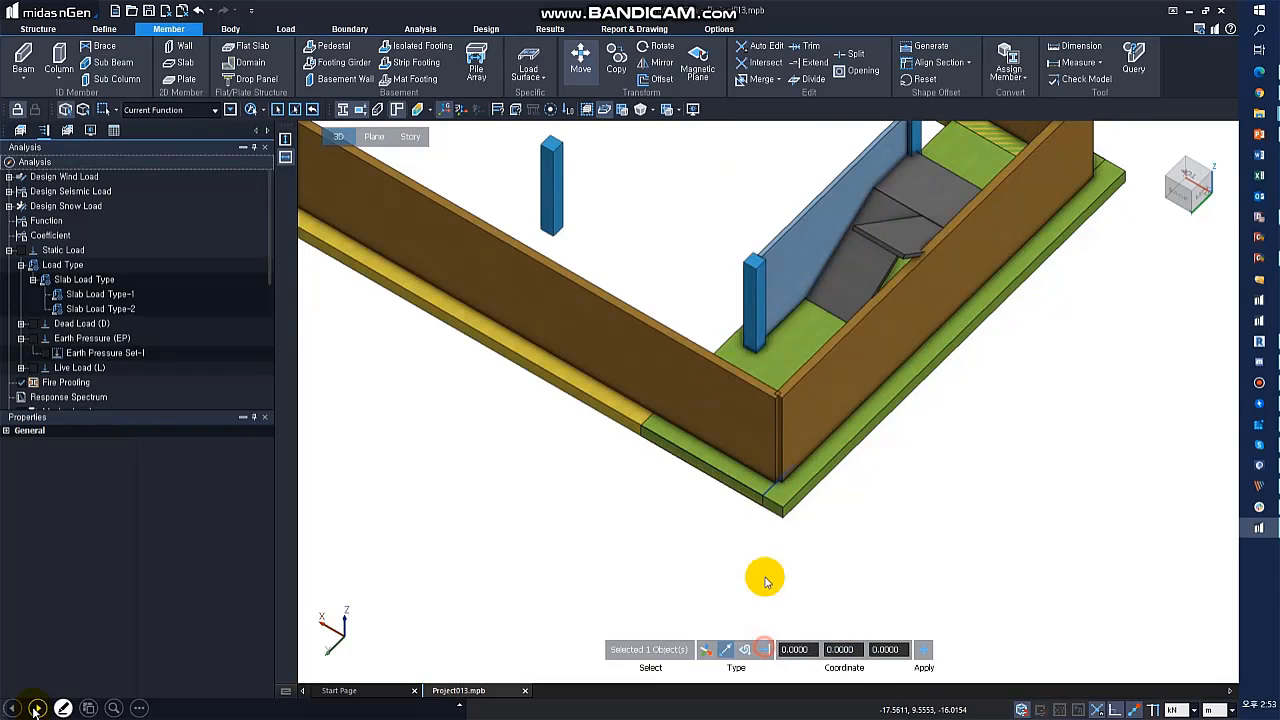
{"action": "left_click", "coordinate": [758, 501]}
{"action": "left_click", "coordinate": [643, 431]}
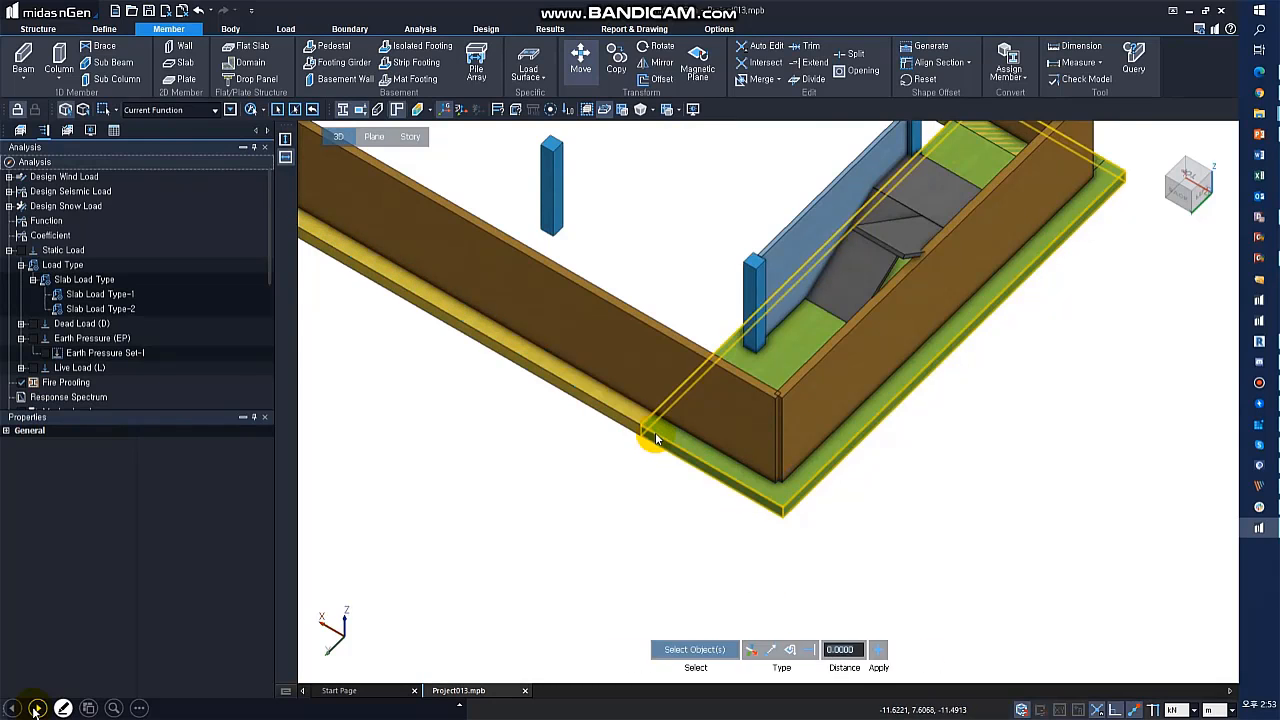
{"action": "key", "text": "Escape"}
- Move the end edge of the strip footing on the opposite long side to the mat footing's boundary
{"action": "middle_click_drag", "start_coordinate": [980, 466], "coordinate": [834, 457]}
{"action": "middle_click_drag", "start_coordinate": [1118, 428], "coordinate": [780, 554]}
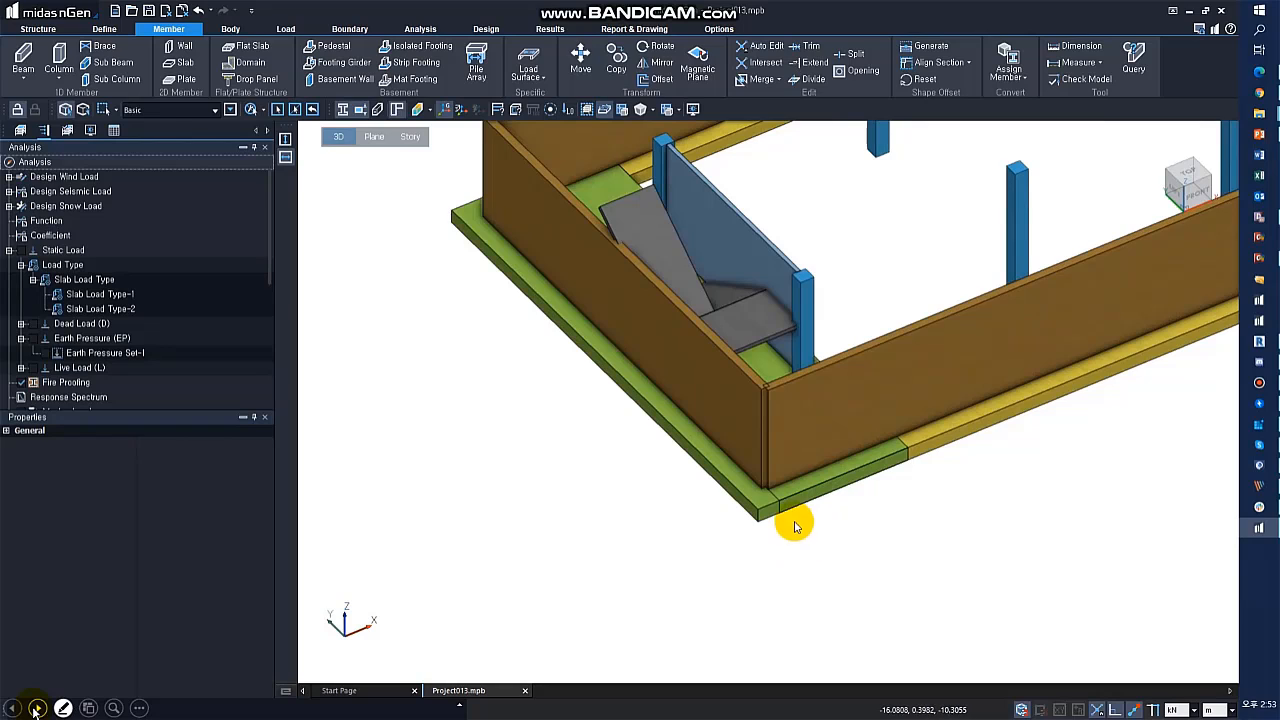
{"action": "key", "text": "space"}
{"action": "left_click", "coordinate": [778, 496]}
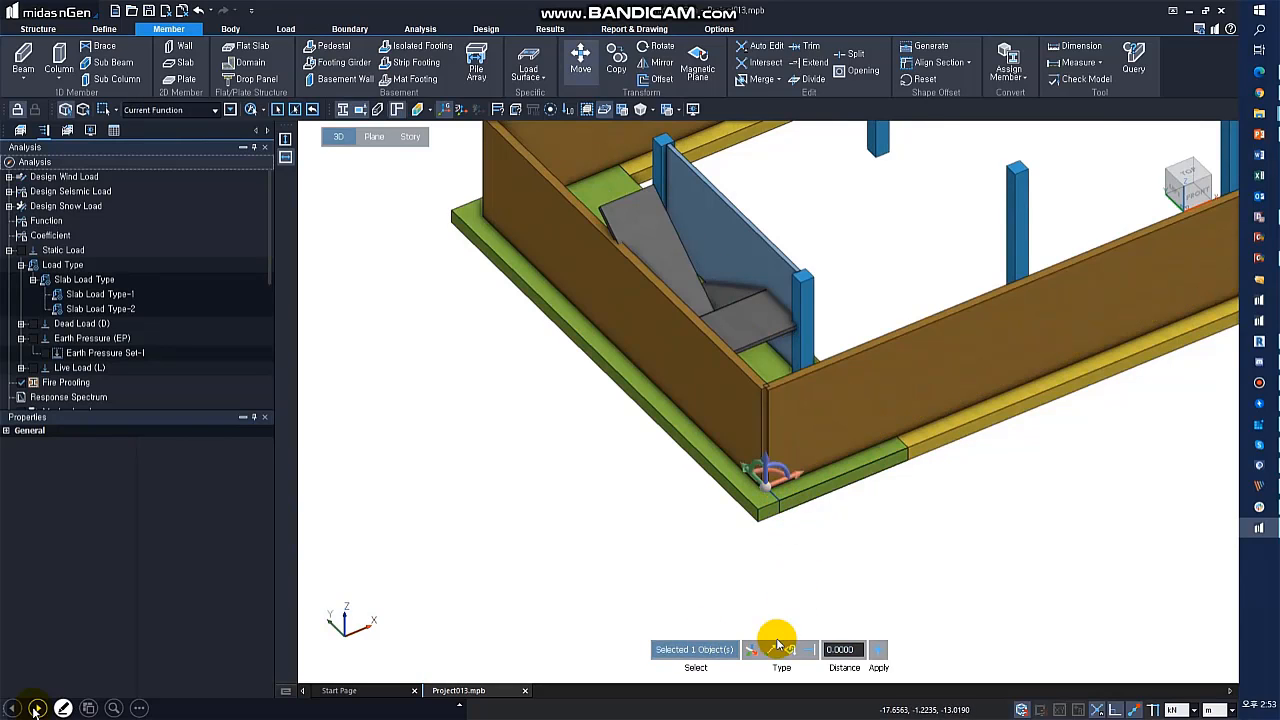
{"action": "left_click", "coordinate": [778, 647]}
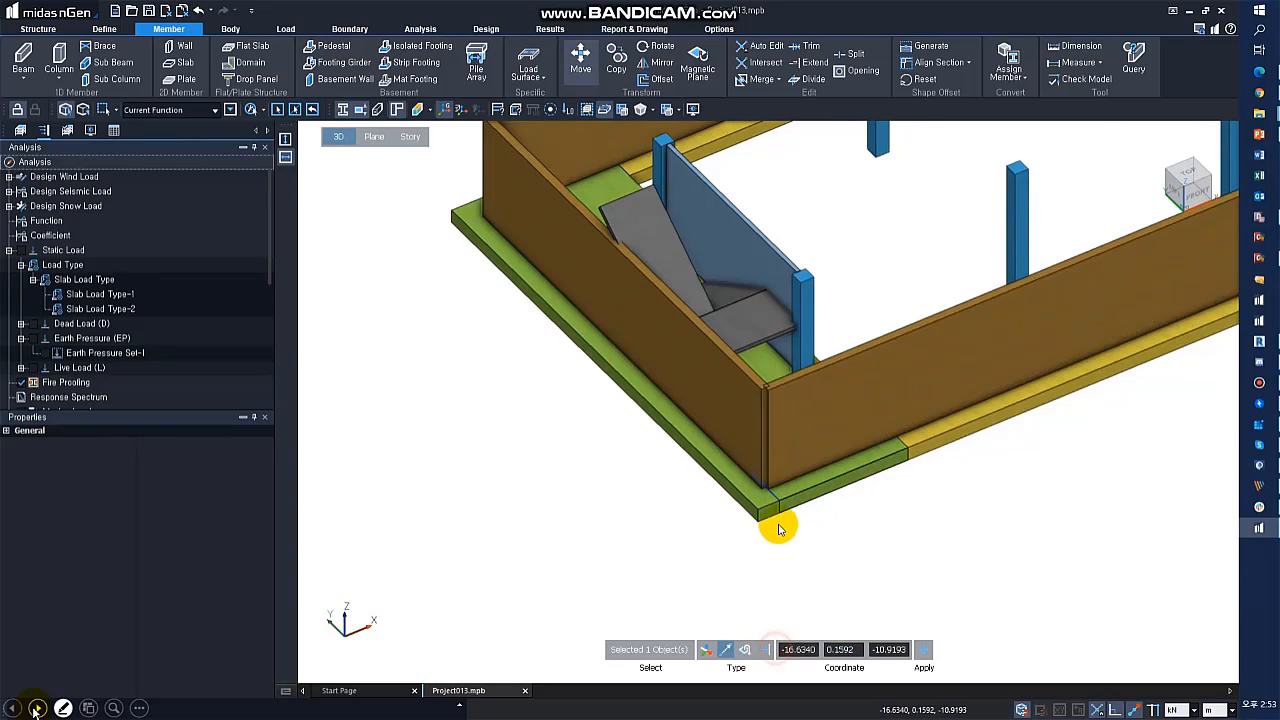
{"action": "left_click", "coordinate": [907, 453]}
{"action": "key", "text": "Escape"}
- Merge the three strip footings along the two long walls and the ramp-end wall into one member
{"action": "middle_click_drag", "start_coordinate": [934, 473], "coordinate": [640, 631]}
{"action": "scroll", "coordinate": [750, 608], "scroll_direction": "down", "scroll_amount": 2}
{"action": "middle_click_drag", "start_coordinate": [911, 531], "coordinate": [475, 390], "text": "ctrl"}
{"action": "left_click", "coordinate": [825, 611]}
{"action": "left_click", "coordinate": [765, 612]}
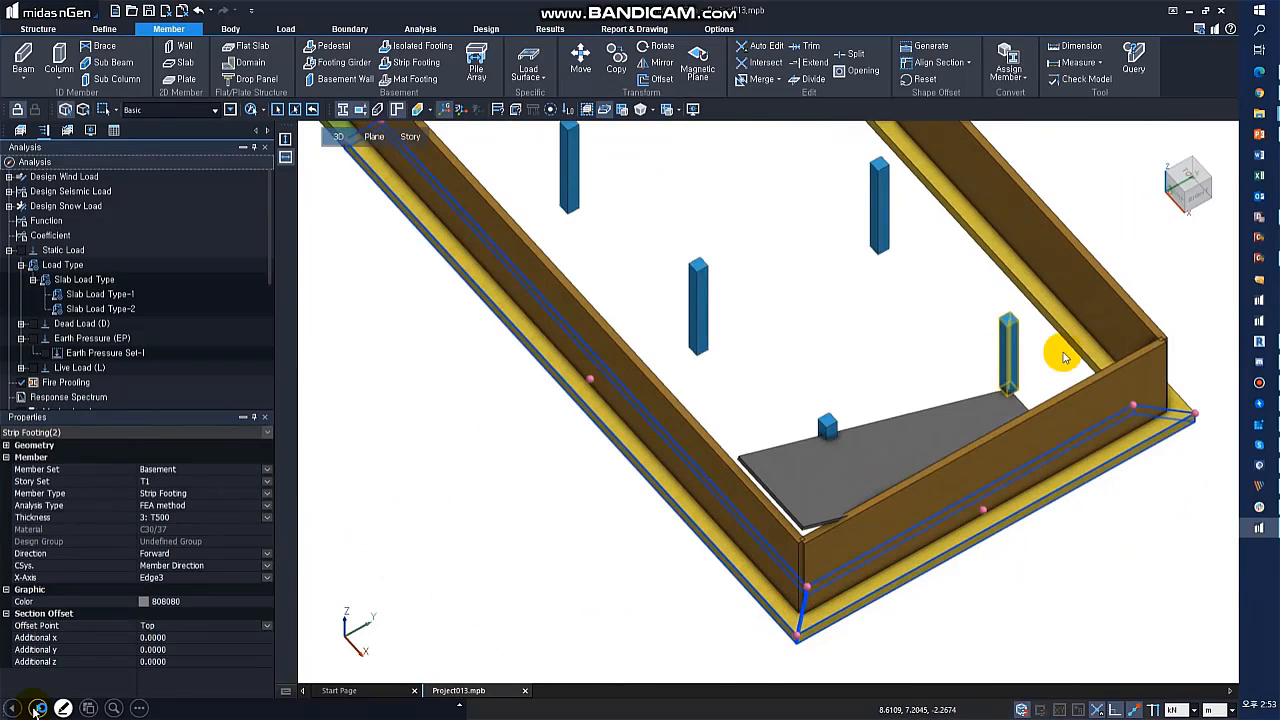
{"action": "left_click", "coordinate": [1064, 358]}
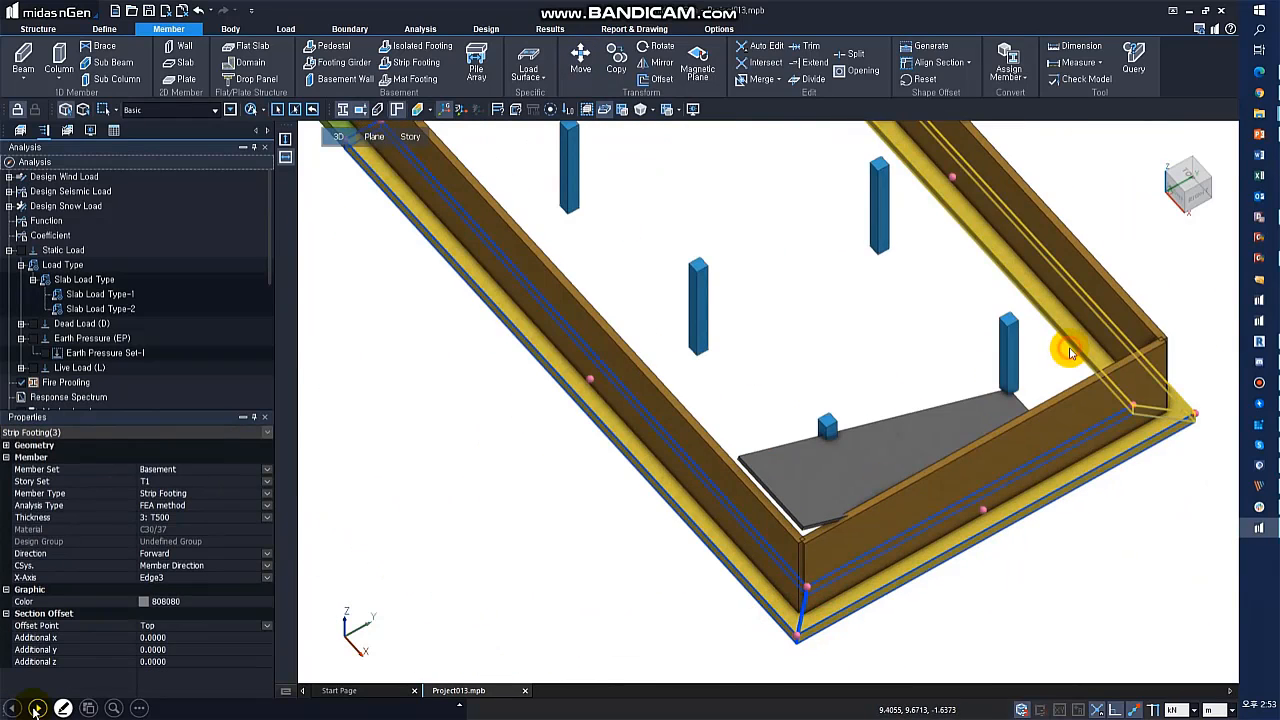
{"action": "left_click", "coordinate": [780, 118]}
{"action": "key", "text": "Return"}
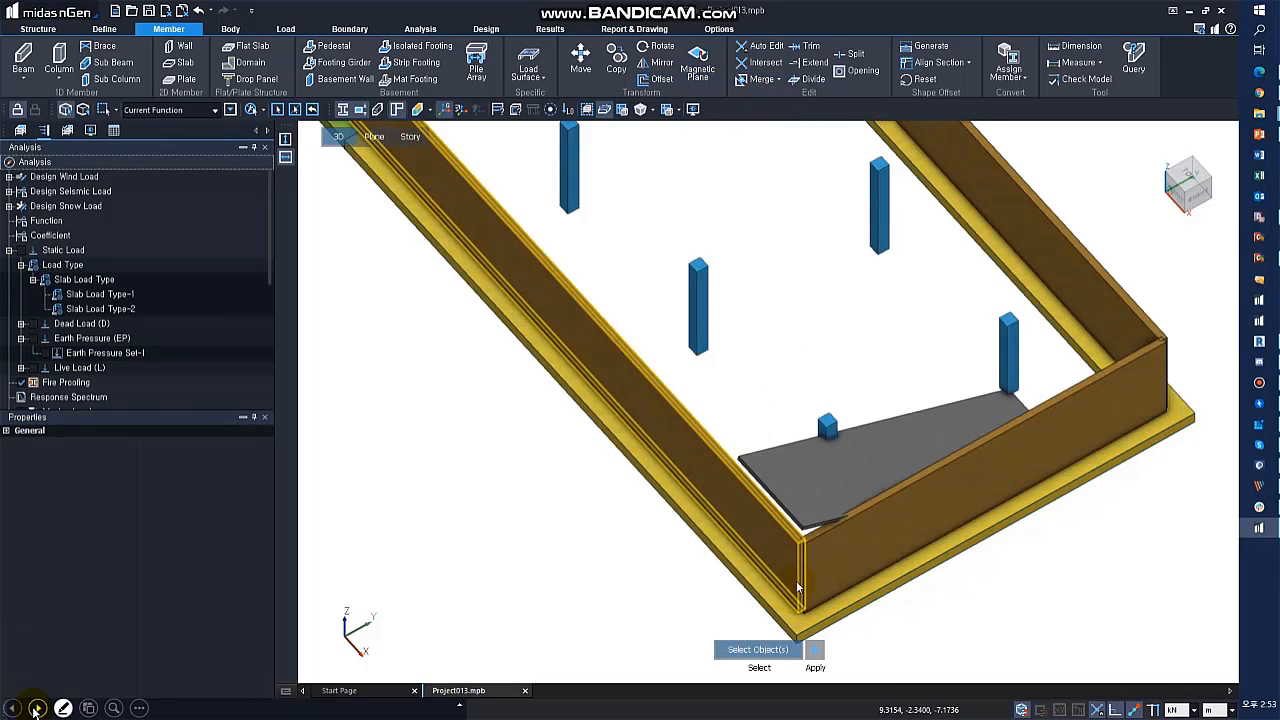
- Create isolated footings under the six columns with thickness T700 (C30/37) and a width of 2.5 m
{"action": "middle_click_drag", "start_coordinate": [760, 440], "coordinate": [788, 406]}
{"action": "scroll", "coordinate": [788, 406], "scroll_direction": "down", "scroll_amount": 1}
{"action": "left_click", "coordinate": [415, 46]}
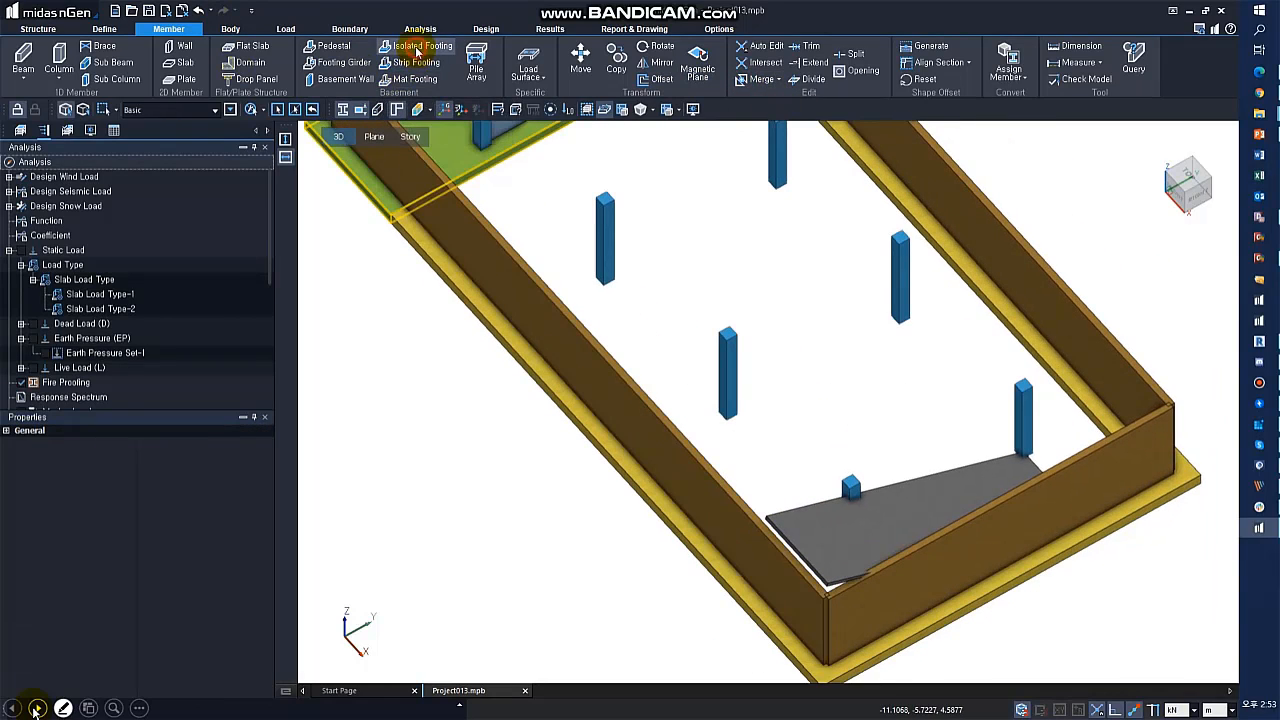
{"action": "left_click", "coordinate": [645, 650]}
{"action": "left_click", "coordinate": [643, 572]}
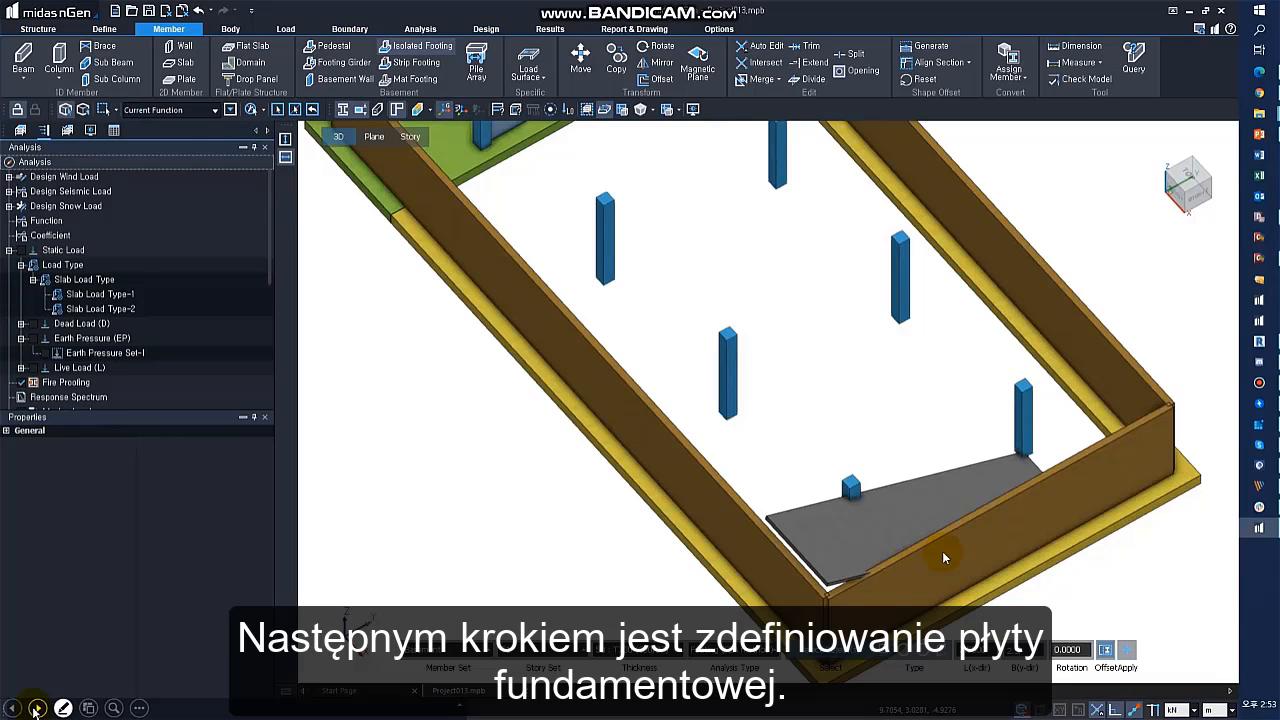
{"action": "left_click", "coordinate": [857, 525]}
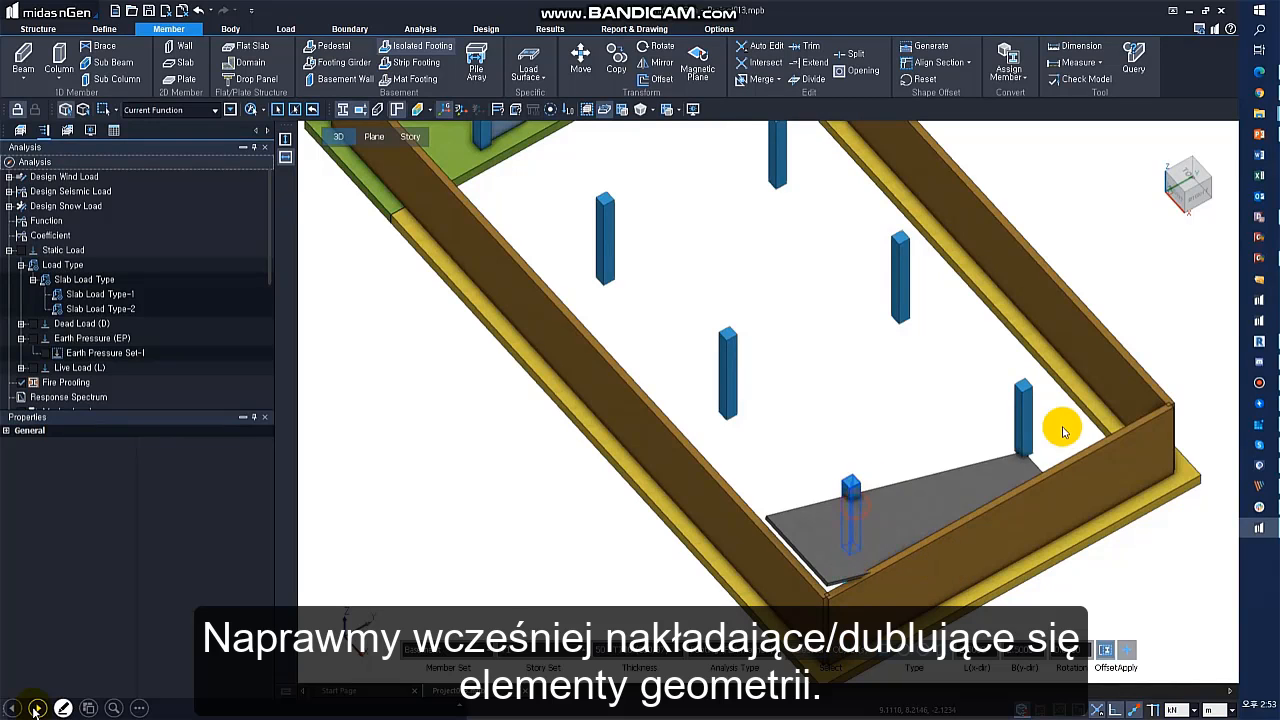
{"action": "left_click", "coordinate": [1021, 437]}
{"action": "left_click", "coordinate": [903, 306]}
{"action": "left_click", "coordinate": [720, 388]}
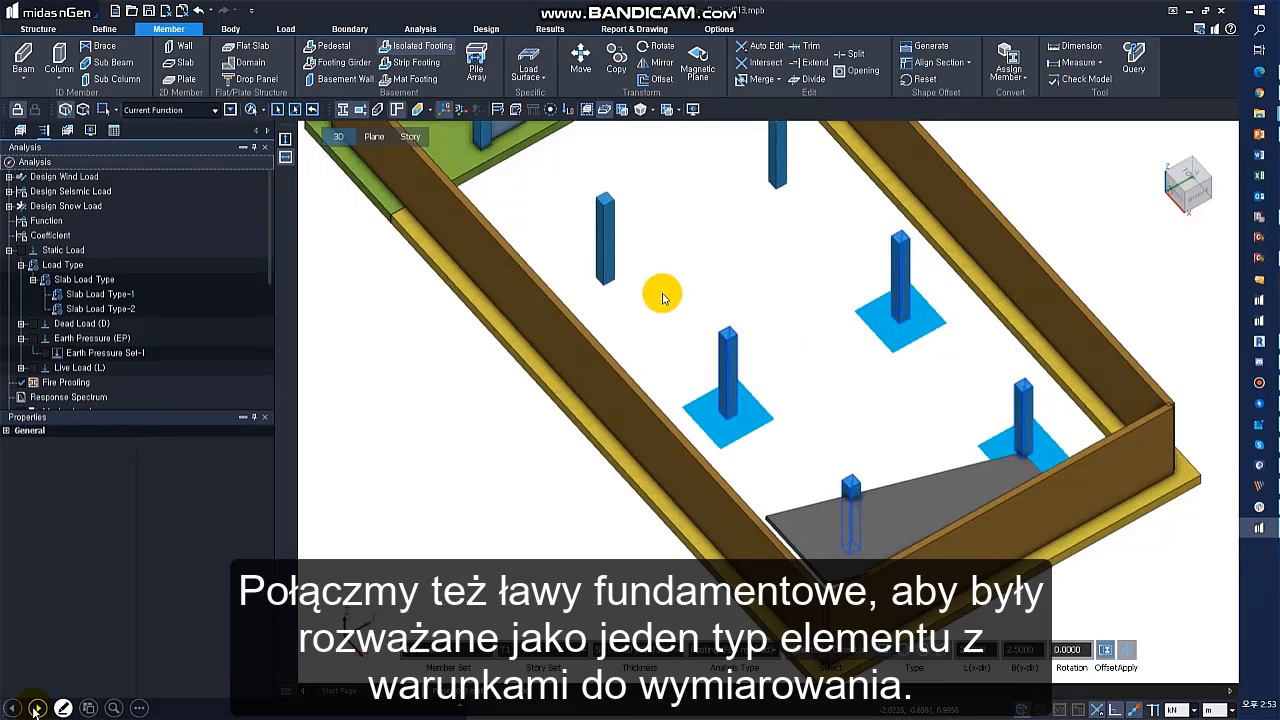
{"action": "left_click", "coordinate": [604, 240]}
{"action": "left_click", "coordinate": [780, 160]}
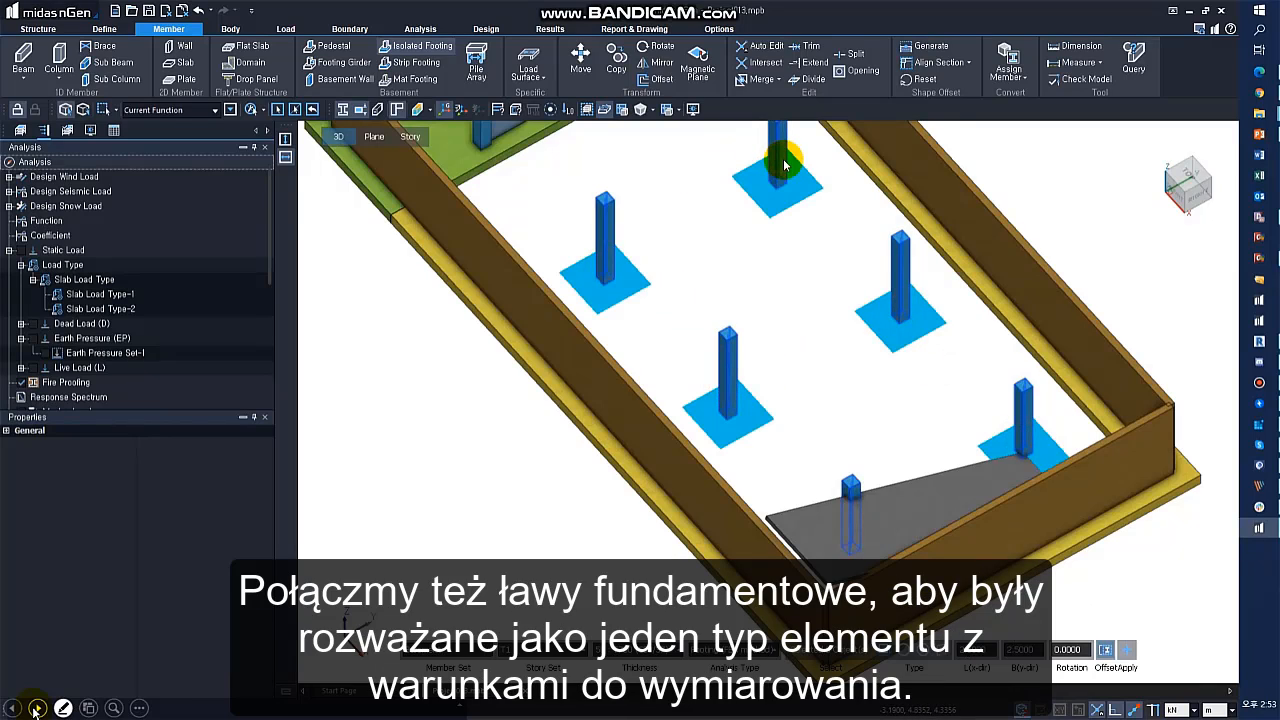
{"action": "left_click", "coordinate": [1130, 655]}
- Hide the ramp slab at the end of the basement
{"action": "middle_click_drag", "start_coordinate": [1074, 614], "coordinate": [571, 422]}
{"action": "left_click", "coordinate": [576, 384]}
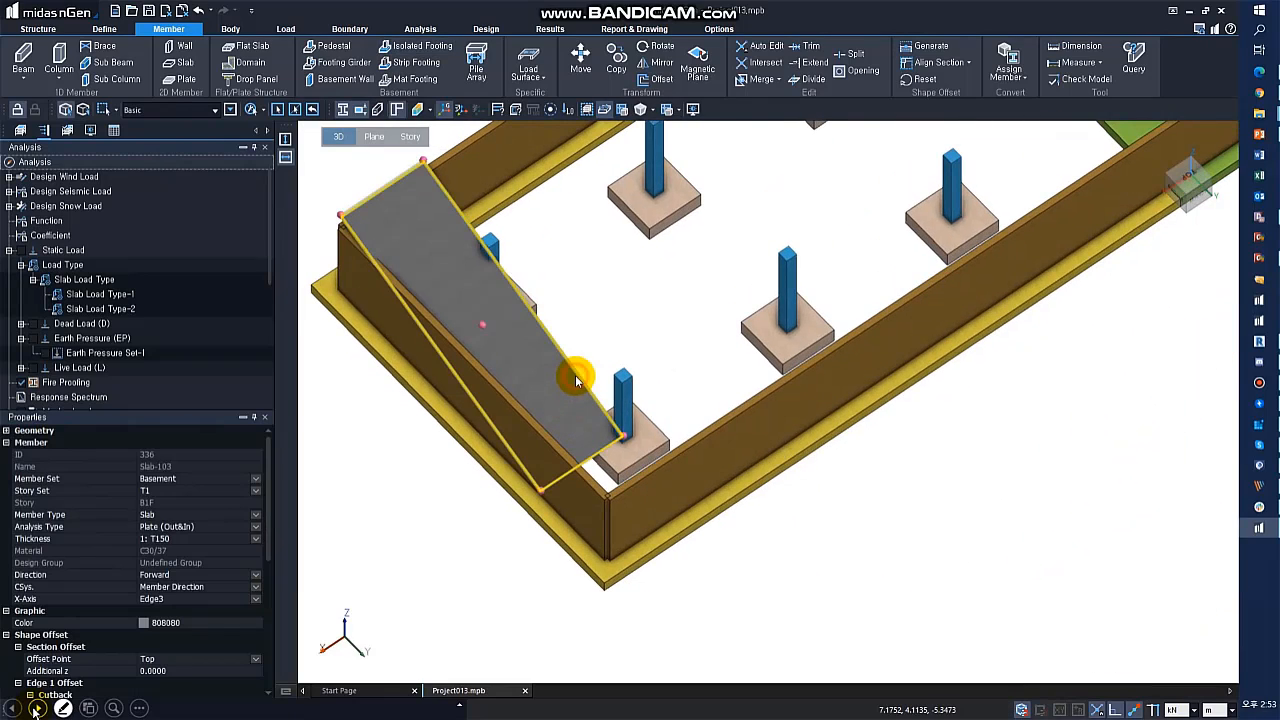
{"action": "right_click", "coordinate": [580, 383]}
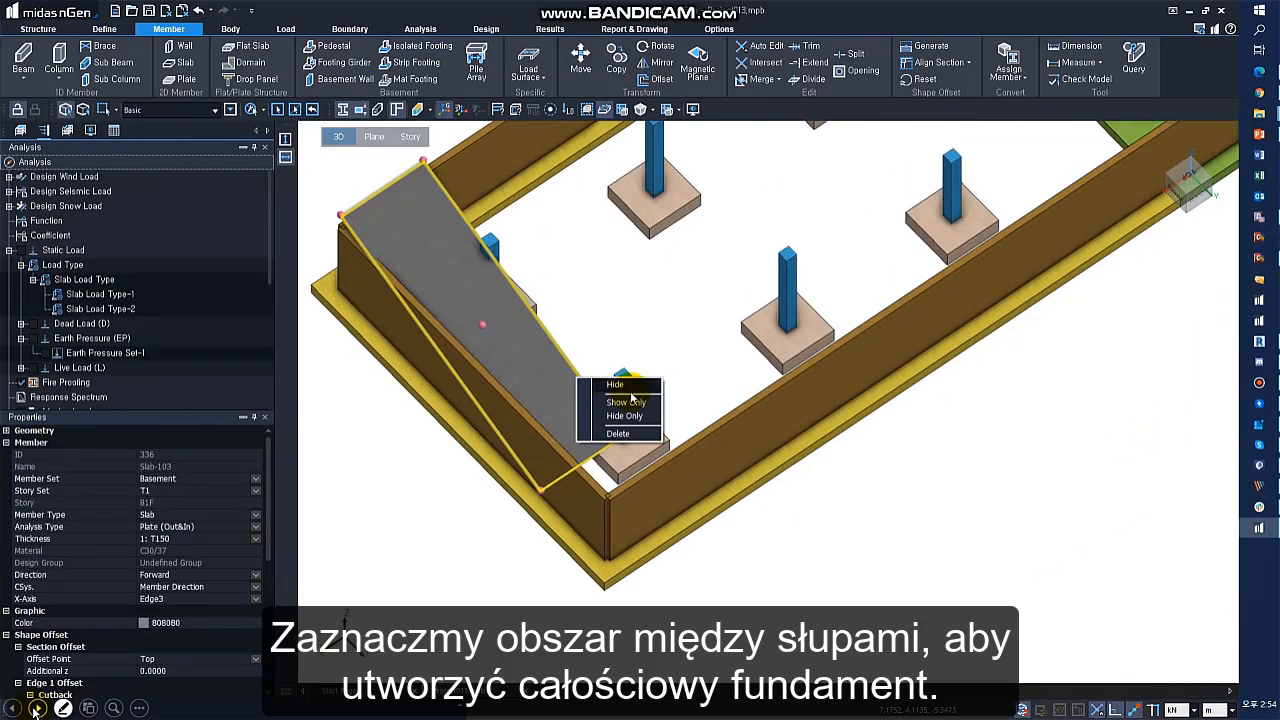
{"action": "left_click", "coordinate": [614, 384]}
- Draw a line through the first row of columns, from the ramp-end strip footing's inner edge to the mat footing's edge
{"action": "middle_click_drag", "start_coordinate": [837, 323], "coordinate": [864, 523]}
{"action": "left_click", "coordinate": [232, 31]}
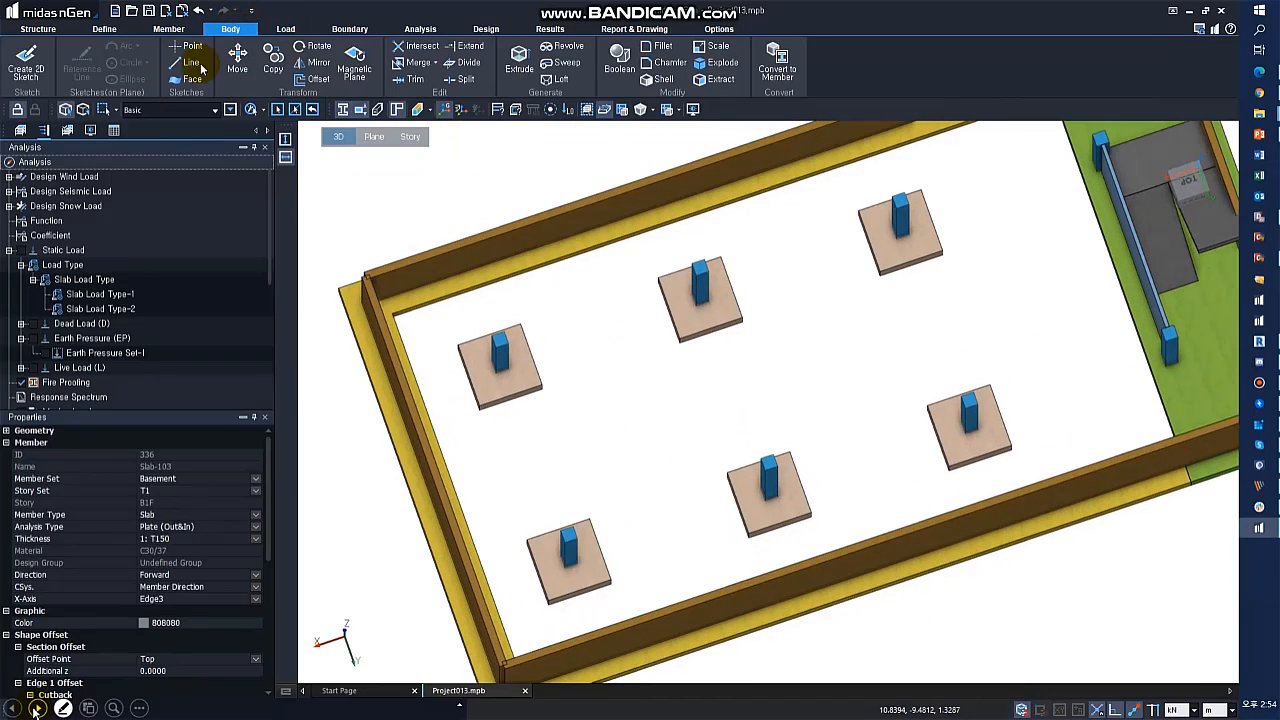
{"action": "left_click", "coordinate": [188, 62]}
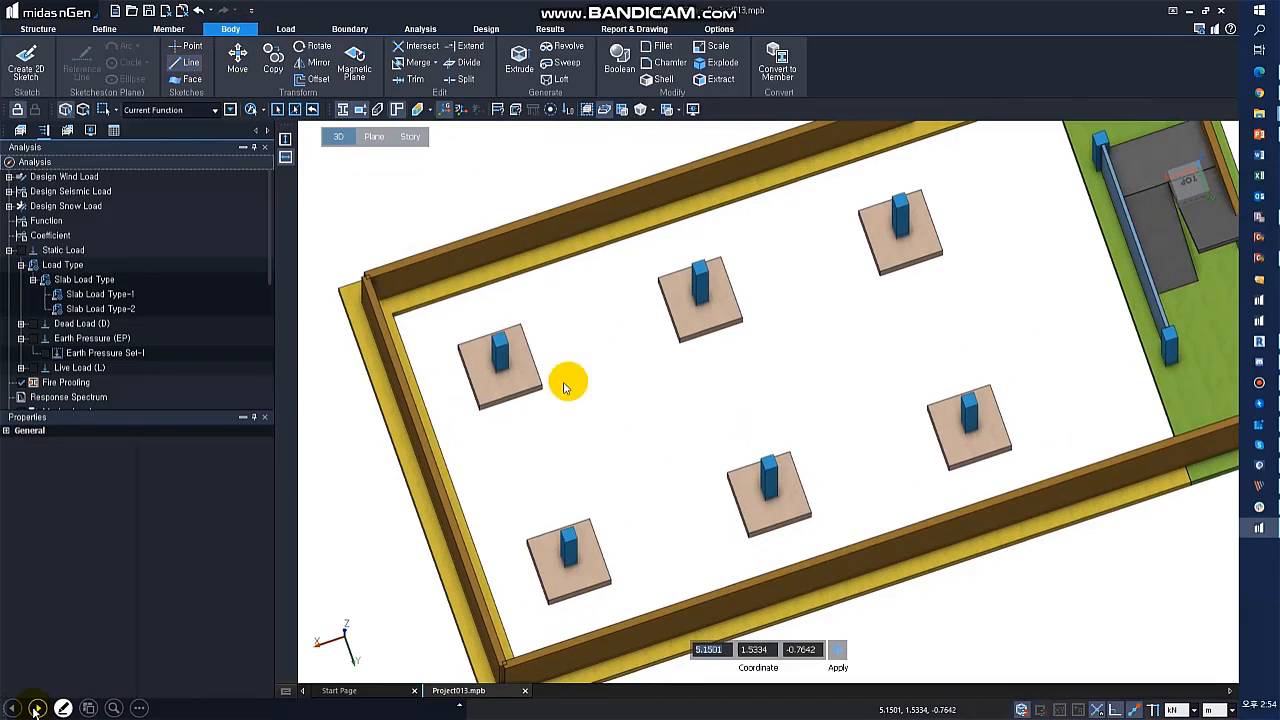
{"action": "left_click", "coordinate": [500, 368]}
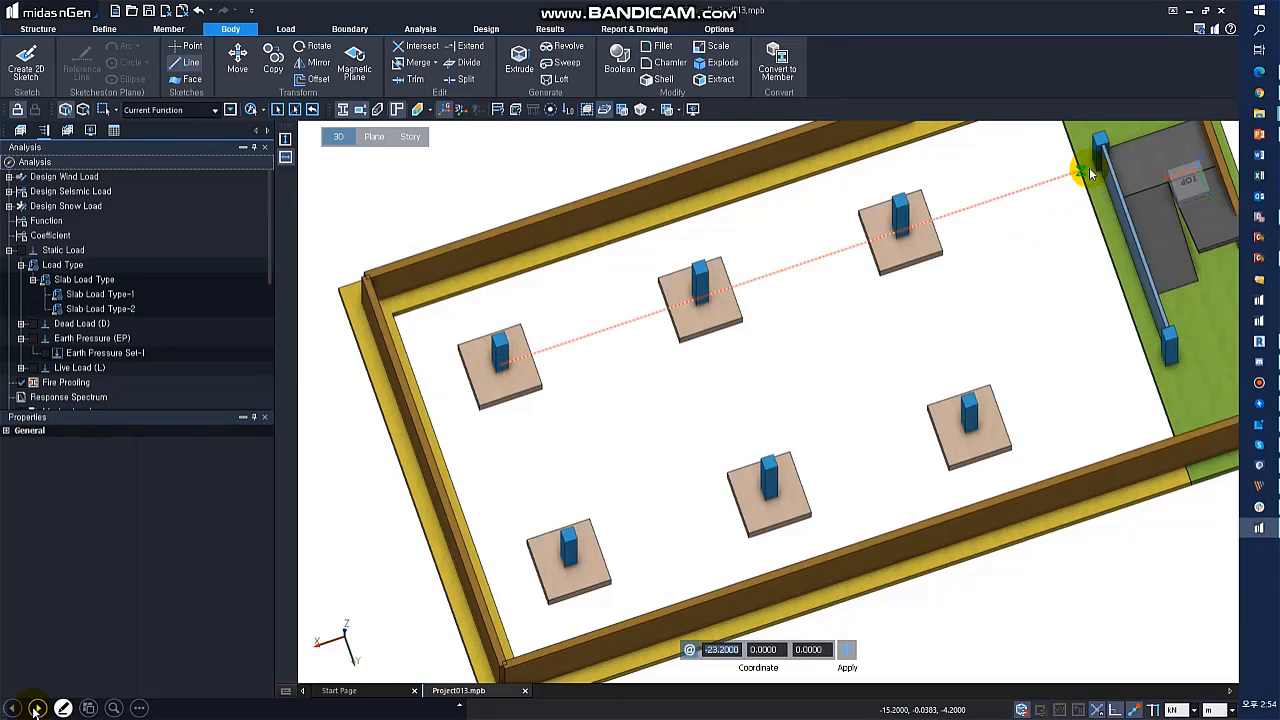
{"action": "middle_click_drag", "start_coordinate": [1090, 172], "coordinate": [1077, 255]}
{"action": "left_click", "coordinate": [1047, 173]}
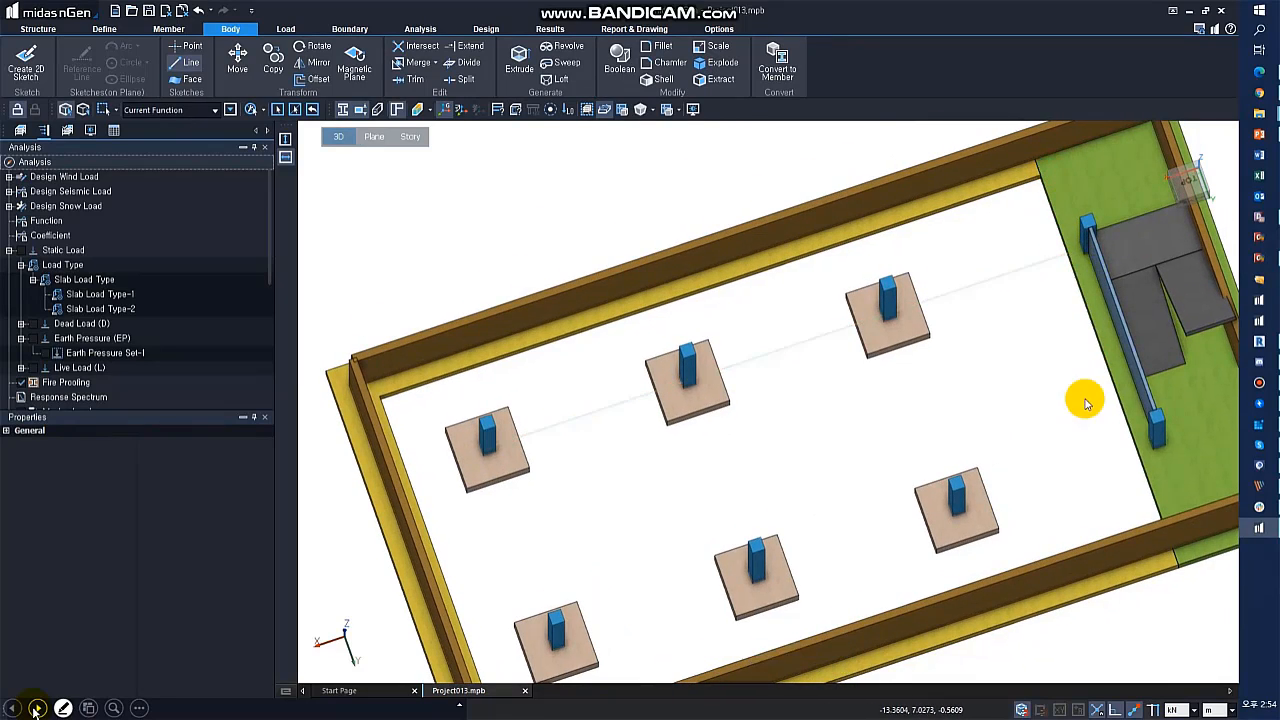
{"action": "scroll", "coordinate": [1086, 403], "scroll_direction": "down", "scroll_amount": 1}
{"action": "middle_click_drag", "start_coordinate": [1086, 403], "coordinate": [1095, 291]}
{"action": "left_click", "coordinate": [523, 334]}
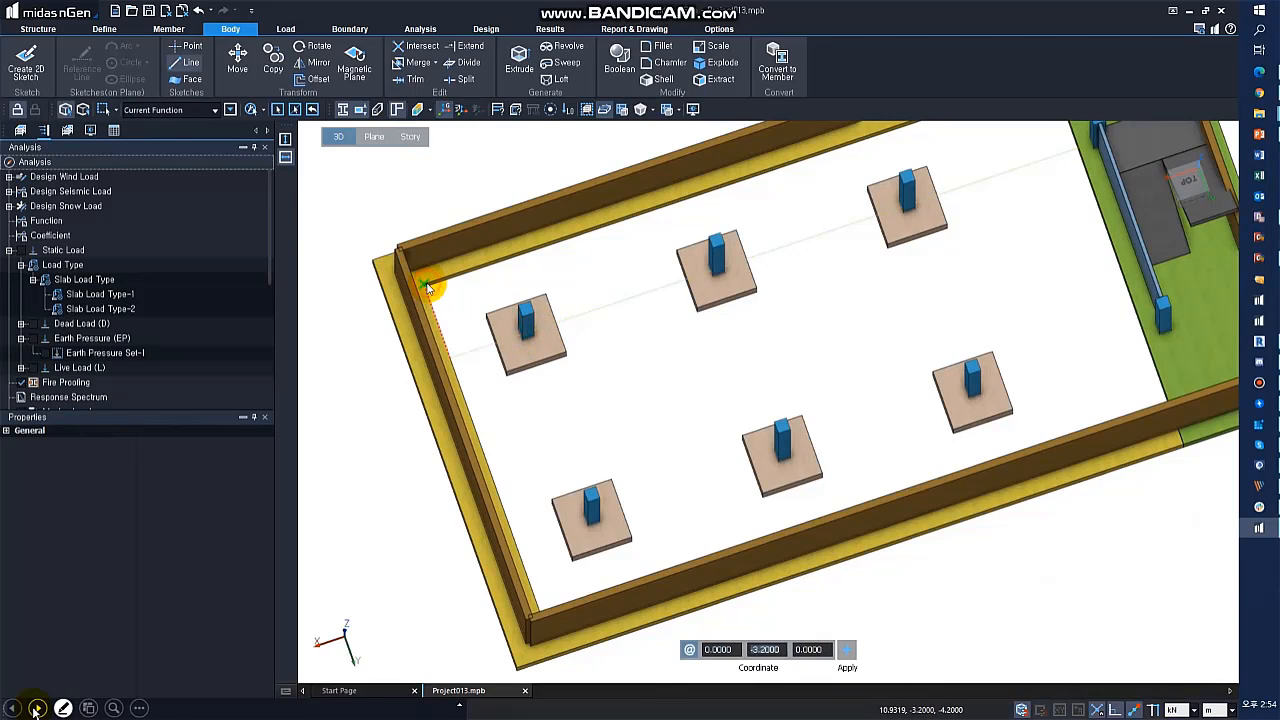
- Draw a line through the second row of columns, spanning from the ramp-end strip footing to the mat footing
{"action": "left_click", "coordinate": [576, 516]}
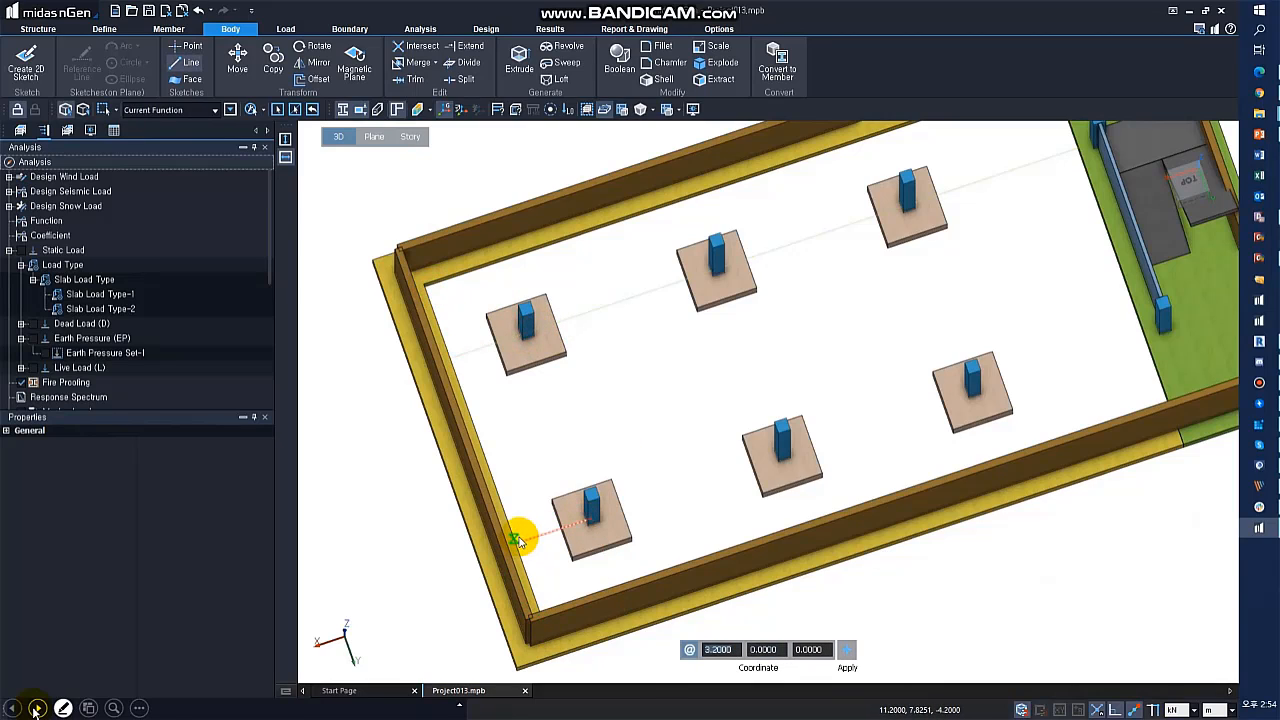
{"action": "left_click", "coordinate": [1141, 338]}
{"action": "key", "text": "Escape"}
{"action": "middle_click_drag", "start_coordinate": [1063, 393], "coordinate": [1063, 378], "text": "ctrl"}
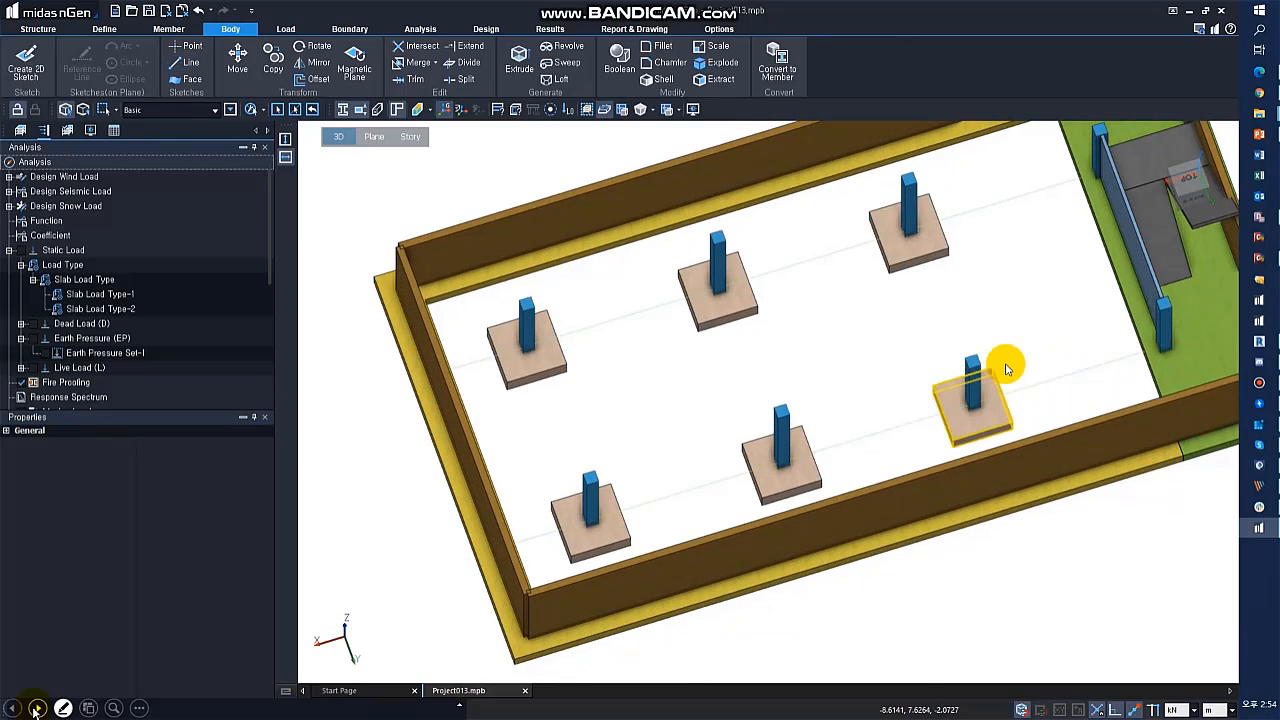
- Create a T200 (C30/37) membrane slab over the area enclosed by the strip and mat footings, bounded by the lines and isolated footings
{"action": "left_click", "coordinate": [168, 28]}
{"action": "left_click", "coordinate": [180, 62]}
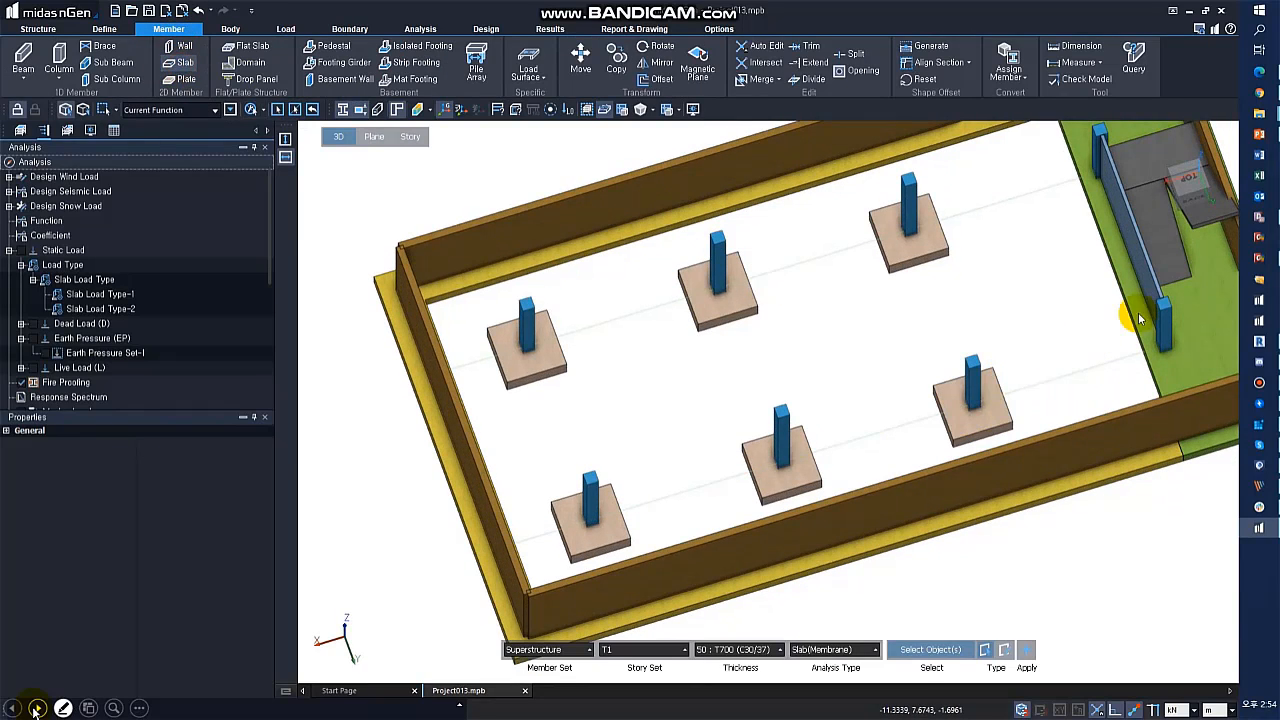
{"action": "left_click", "coordinate": [1187, 180]}
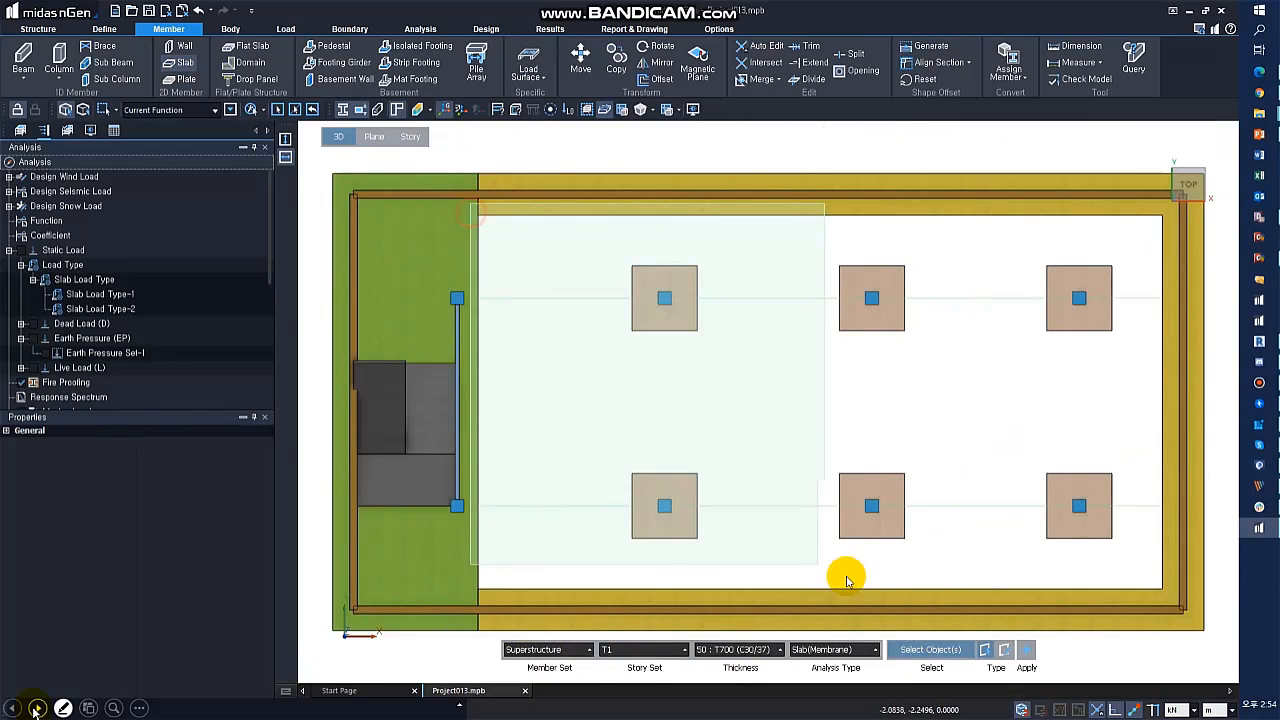
{"action": "left_click", "coordinate": [1150, 596]}
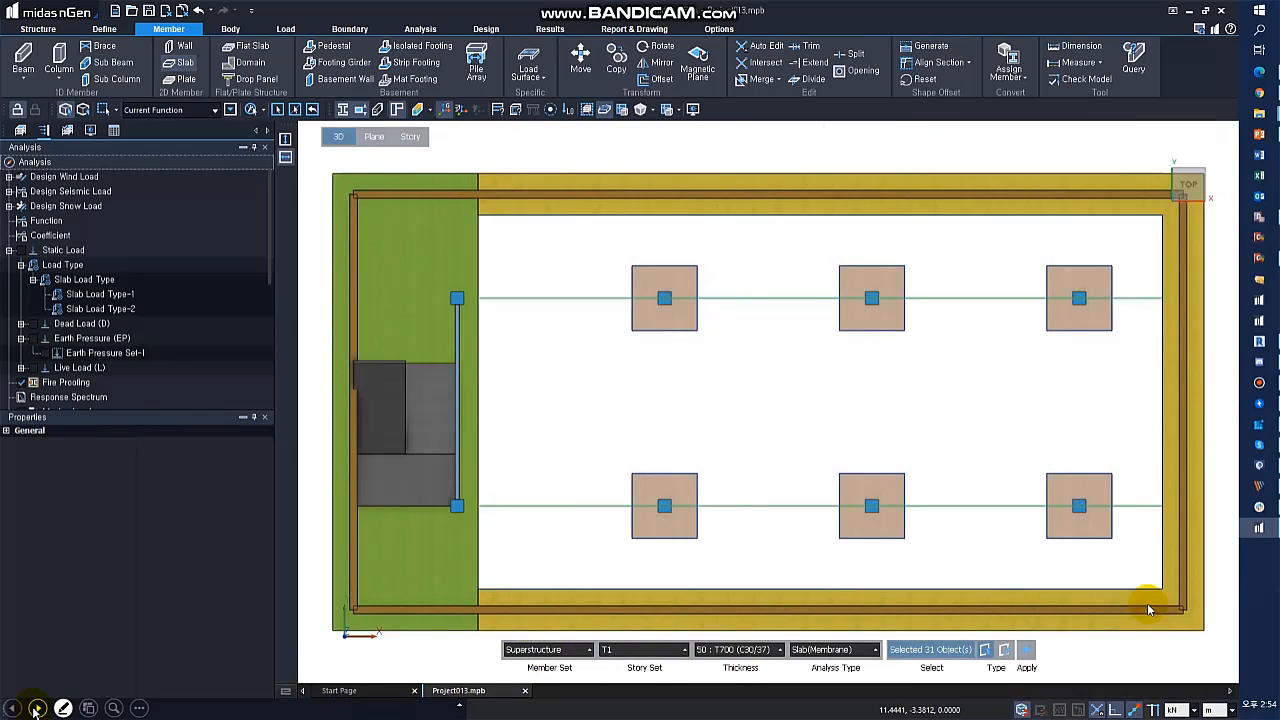
{"action": "left_click", "coordinate": [737, 650]}
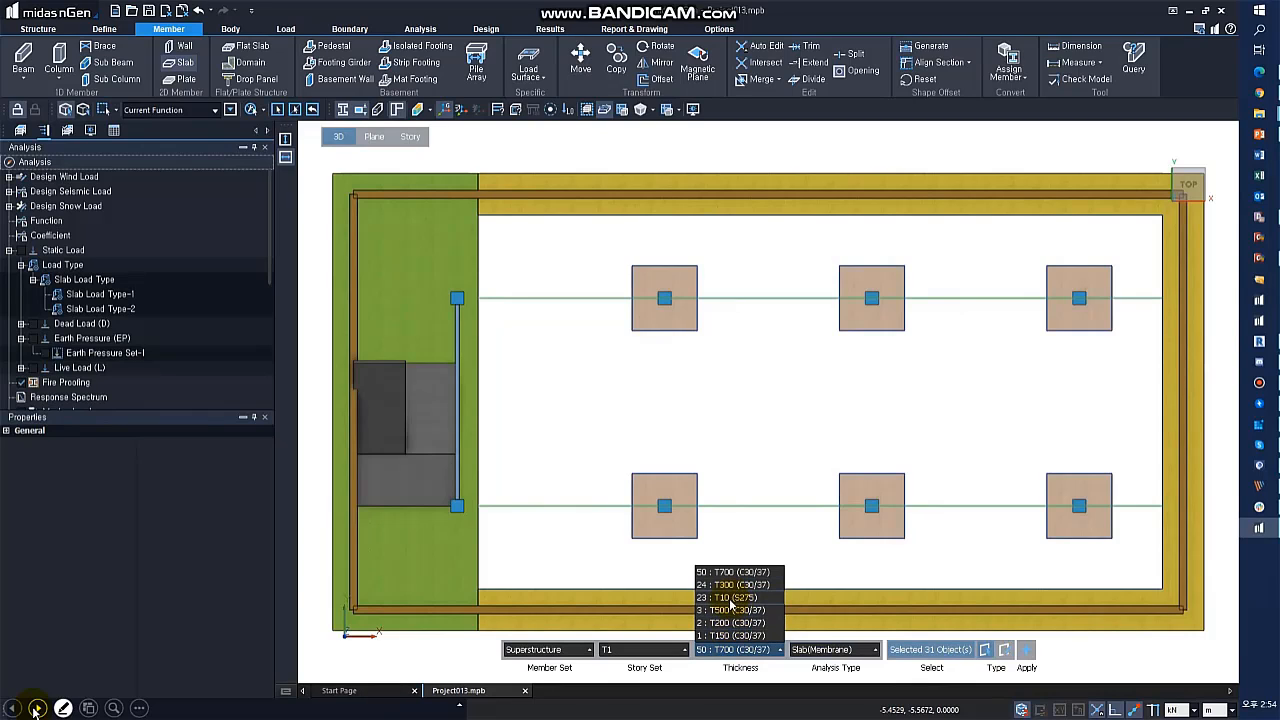
{"action": "left_click", "coordinate": [724, 627]}
{"action": "left_click", "coordinate": [683, 571]}
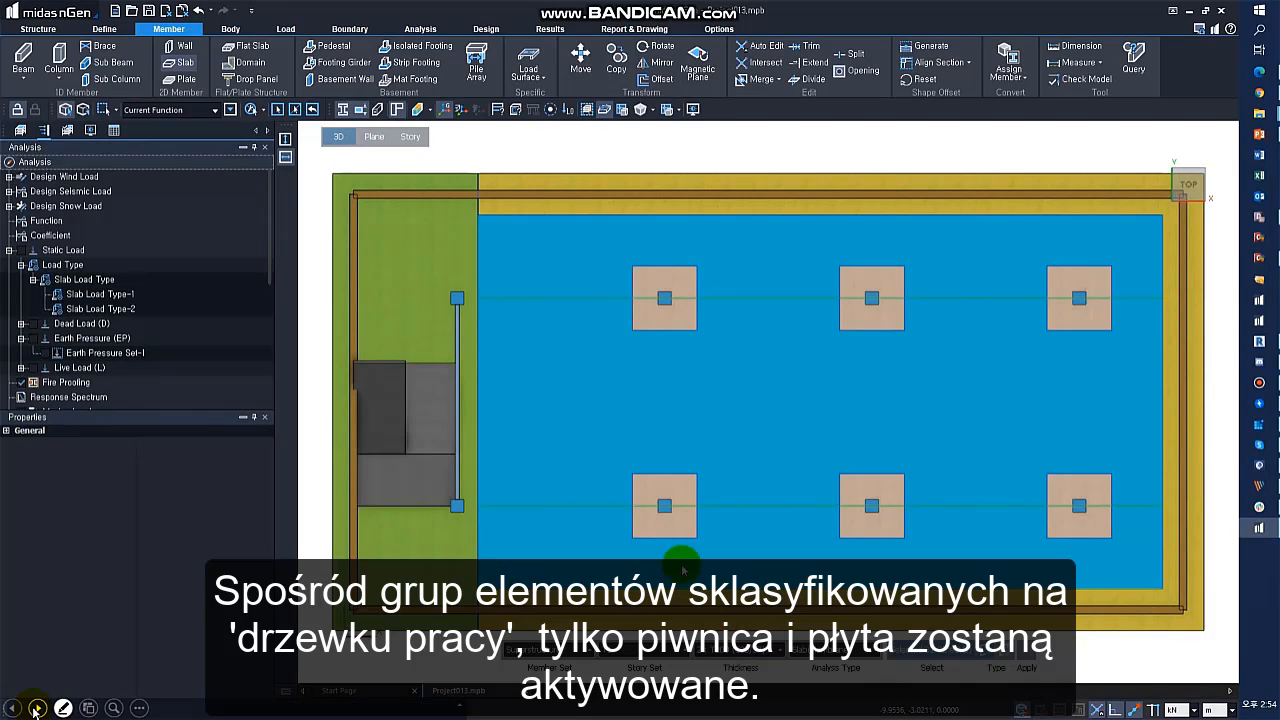
{"action": "left_click", "coordinate": [1031, 657]}
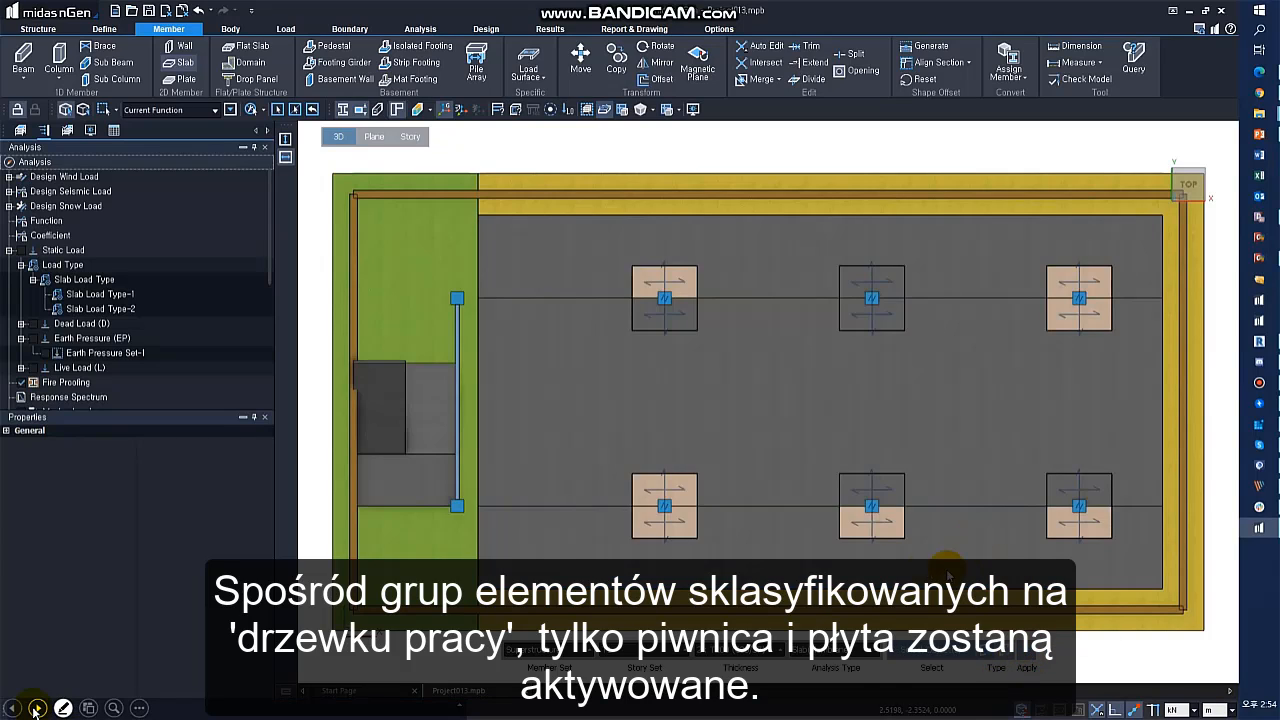
- Display only the slabs of the Superstructure member set, hiding the bodies and all other members
{"action": "scroll", "coordinate": [130, 367], "scroll_direction": "down", "scroll_amount": 5}
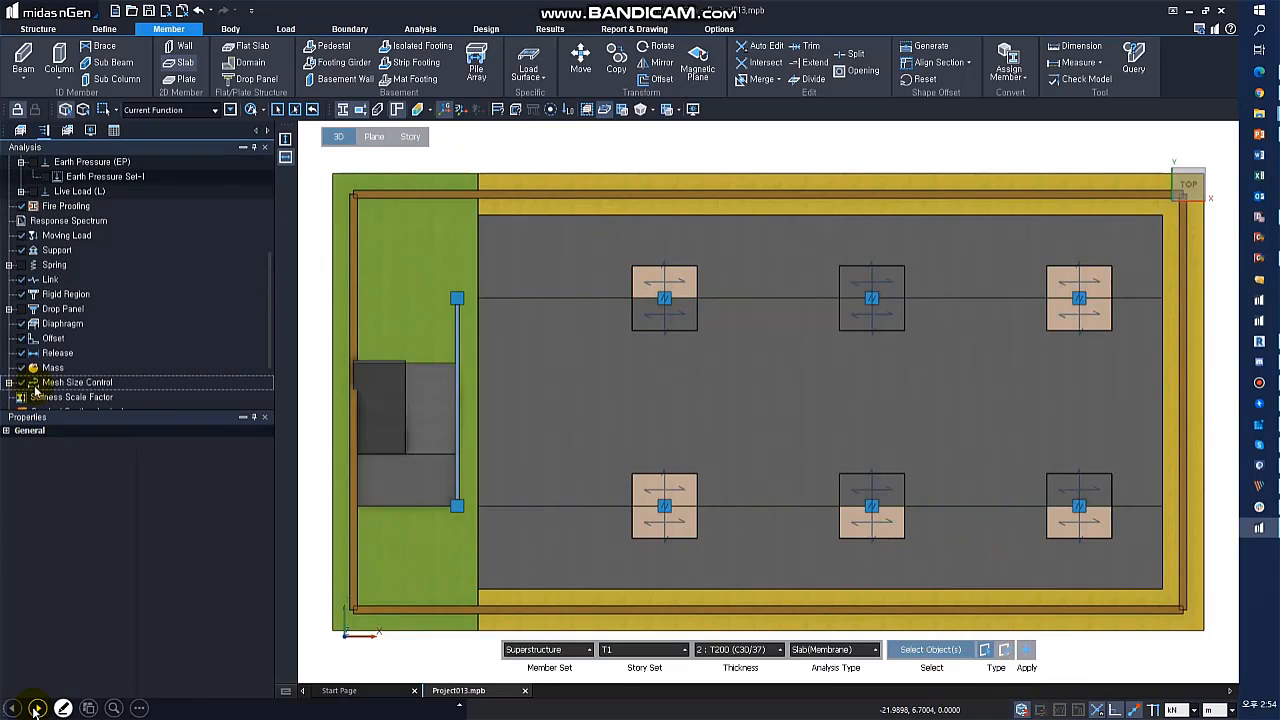
{"action": "left_click", "coordinate": [20, 130]}
{"action": "left_click", "coordinate": [22, 367]}
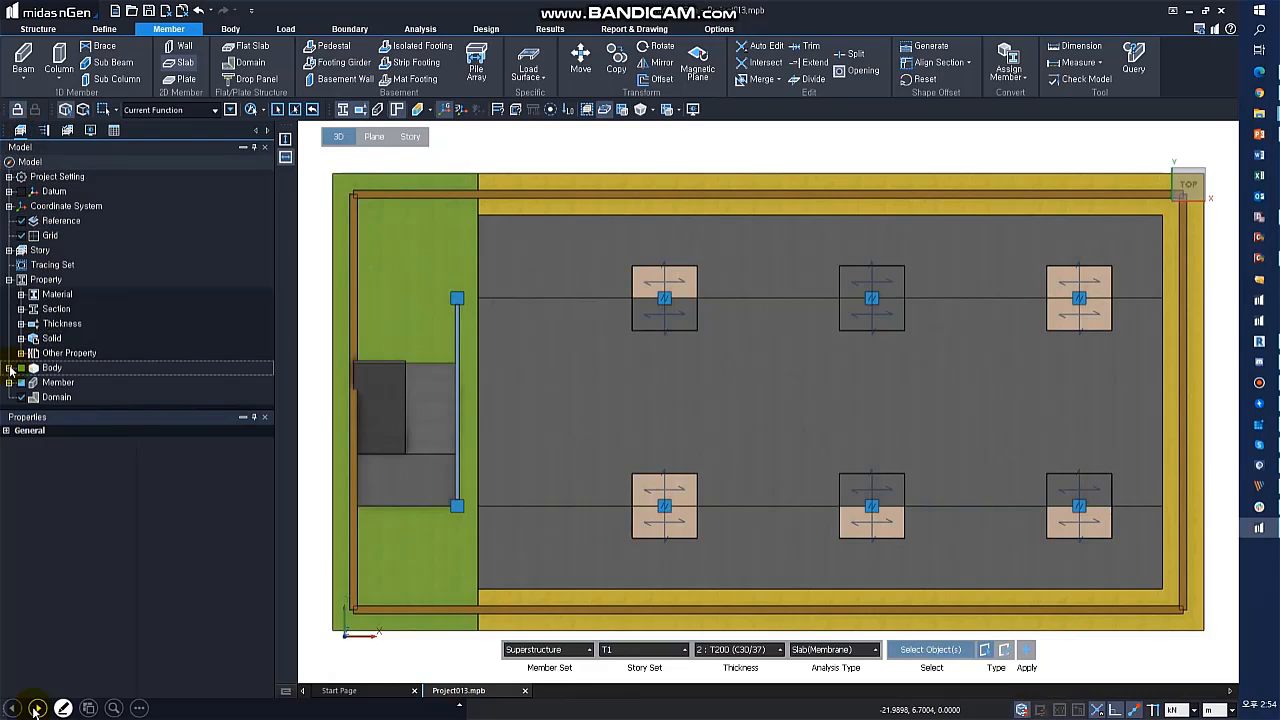
{"action": "left_click", "coordinate": [46, 295]}
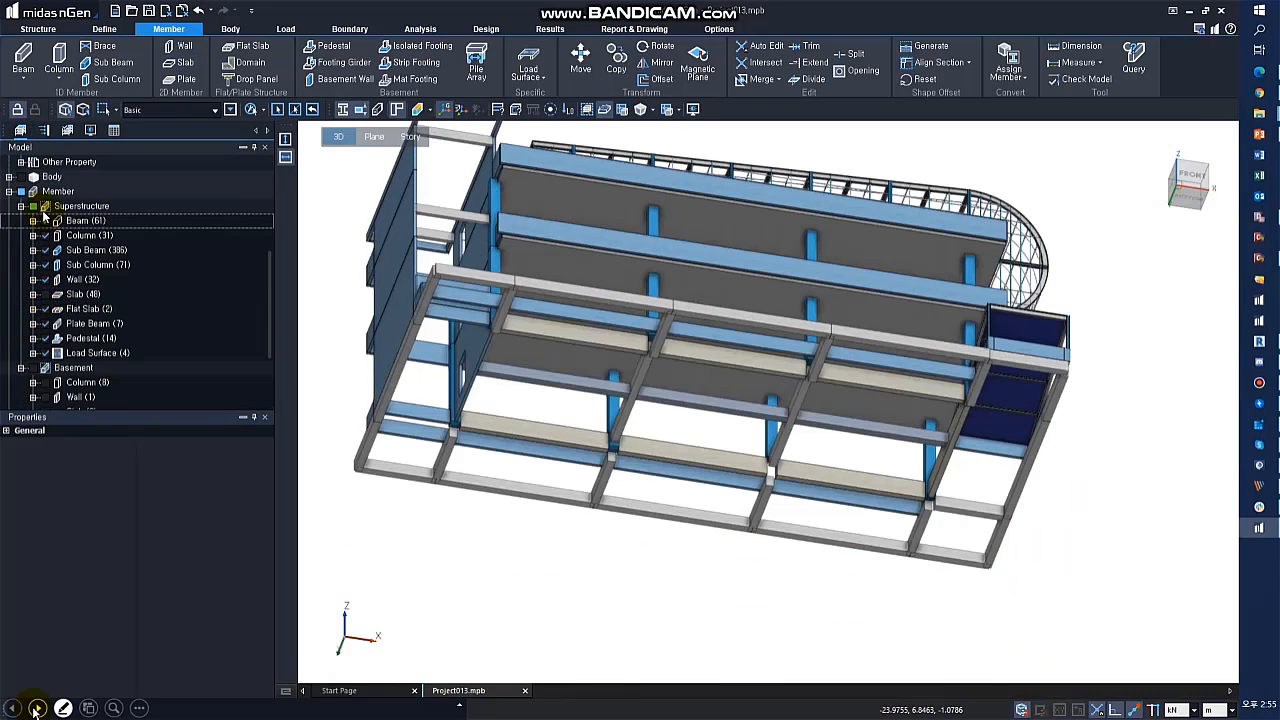
{"action": "left_click", "coordinate": [46, 294]}
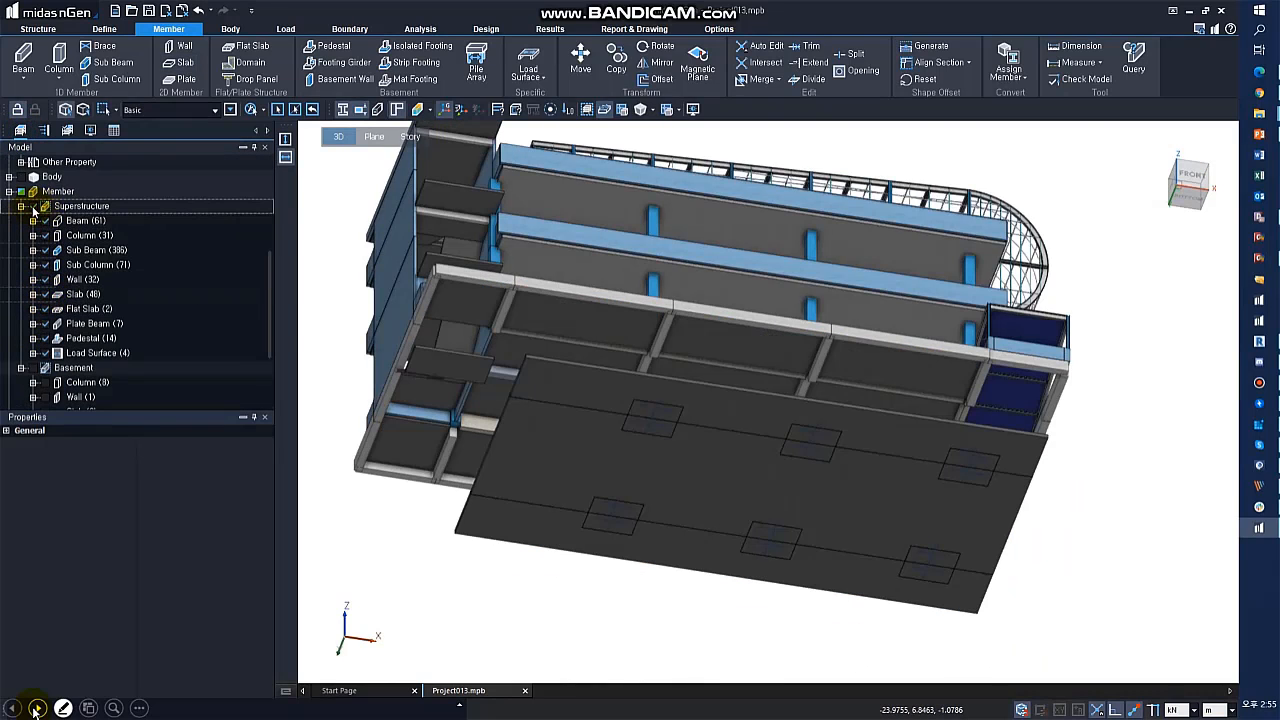
{"action": "left_click", "coordinate": [33, 206]}
{"action": "left_click", "coordinate": [44, 294]}
{"action": "left_click", "coordinate": [1136, 215]}
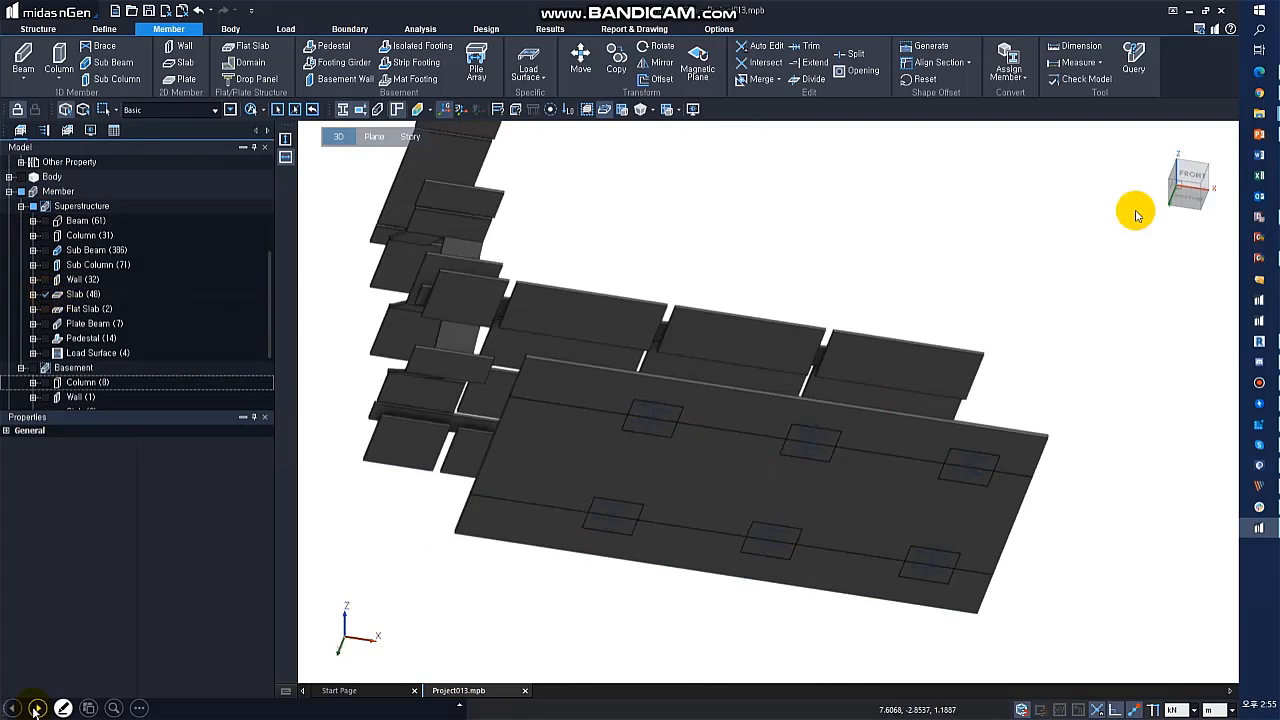
- Select all the new basement floor slab pieces at the lowest level and assign them to the Basement member set
{"action": "left_click", "coordinate": [1195, 182]}
{"action": "middle_click_drag", "start_coordinate": [903, 482], "coordinate": [800, 453]}
{"action": "left_click_drag", "start_coordinate": [529, 457], "coordinate": [1011, 551]}
{"action": "left_click", "coordinate": [208, 471]}
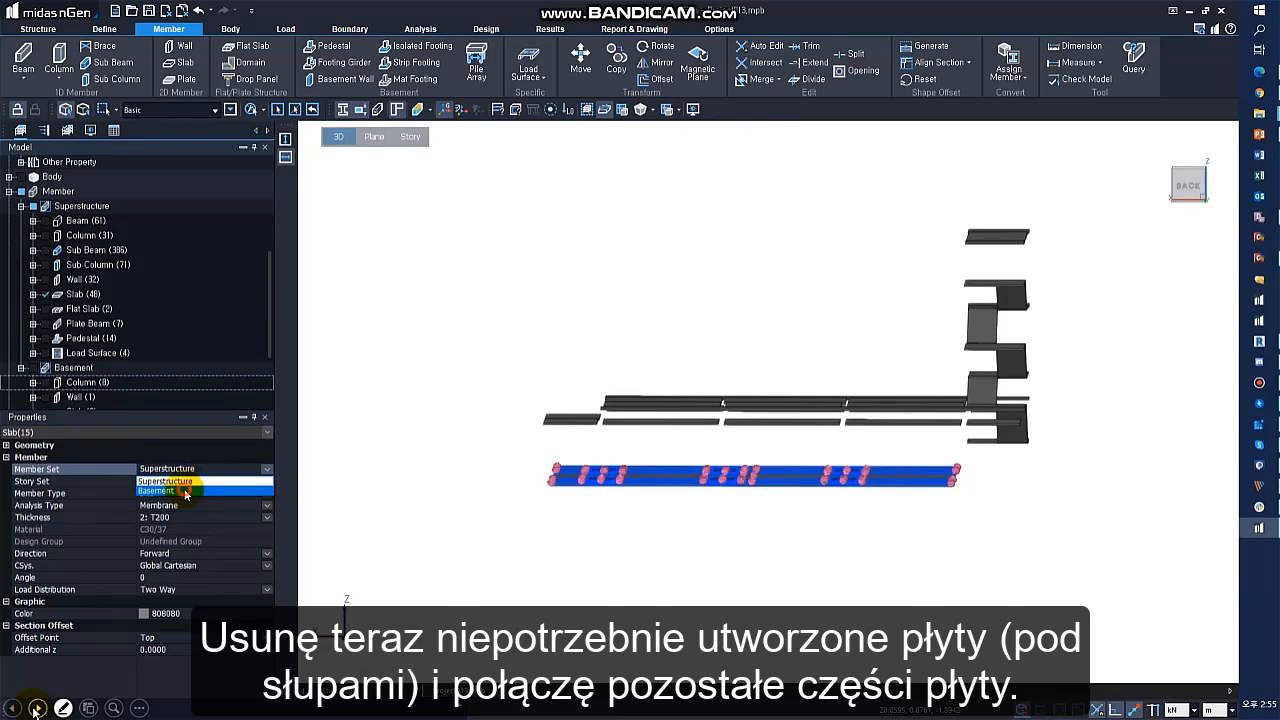
{"action": "left_click", "coordinate": [185, 491]}
- Show only the basement floor slab pieces and view them from above
{"action": "left_click_drag", "start_coordinate": [507, 440], "coordinate": [965, 553]}
{"action": "right_click", "coordinate": [868, 490]}
{"action": "left_click", "coordinate": [909, 516]}
{"action": "left_click_drag", "start_coordinate": [1188, 186], "coordinate": [1191, 172]}
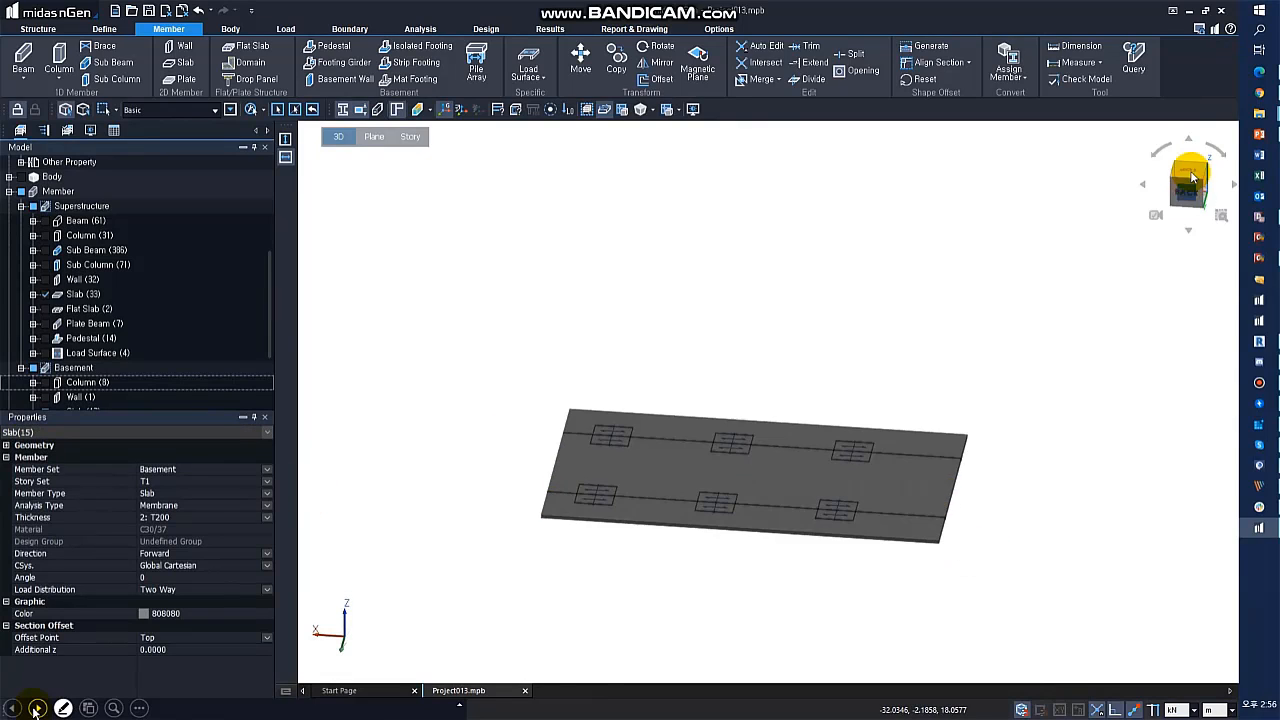
{"action": "left_click", "coordinate": [1191, 174]}
- Delete the small slab pieces overlapping the six isolated footings
{"action": "left_click_drag", "start_coordinate": [514, 200], "coordinate": [625, 322]}
{"action": "left_click_drag", "start_coordinate": [790, 230], "coordinate": [891, 340]}
{"action": "left_click_drag", "start_coordinate": [1055, 232], "coordinate": [1155, 332]}
{"action": "left_click_drag", "start_coordinate": [523, 491], "coordinate": [653, 588]}
{"action": "left_click_drag", "start_coordinate": [791, 490], "coordinate": [1029, 621]}
{"action": "left_click_drag", "start_coordinate": [1040, 482], "coordinate": [1153, 596]}
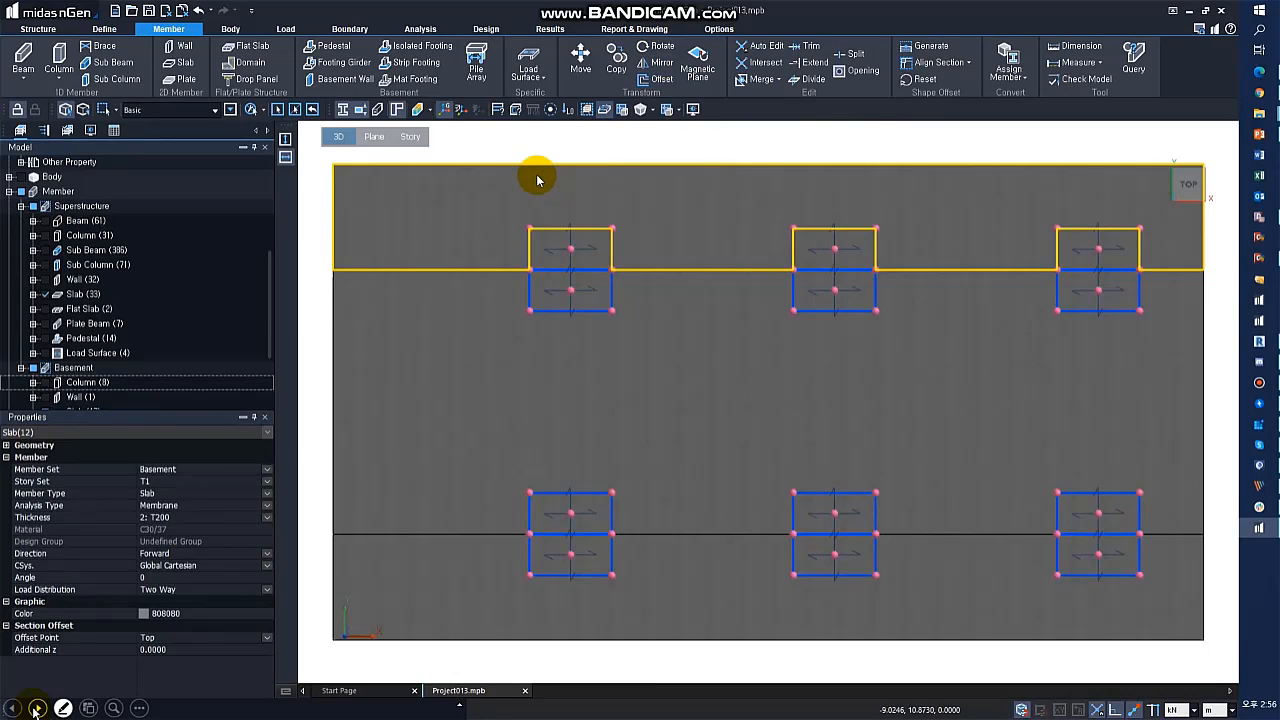
{"action": "key", "text": "ctrl+h"}
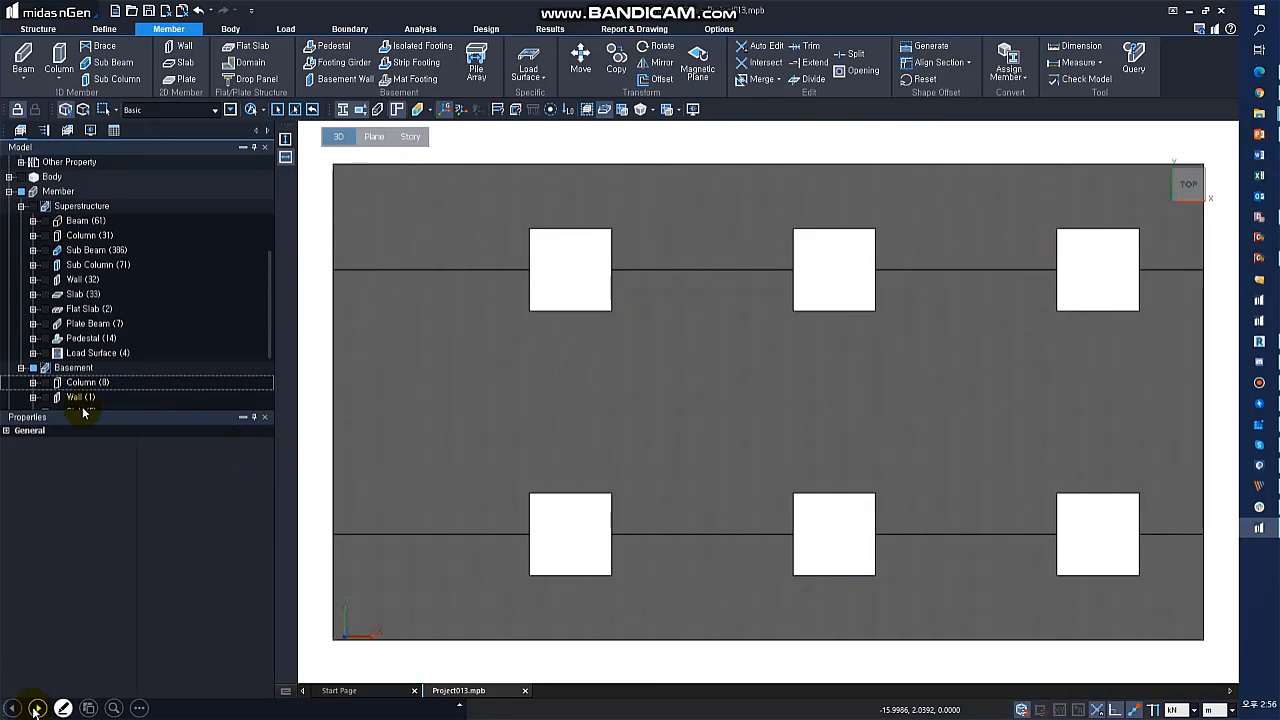
- Display all members of the Basement set with the Superstructure hidden
{"action": "left_click", "coordinate": [35, 367]}
{"action": "left_click", "coordinate": [44, 205]}
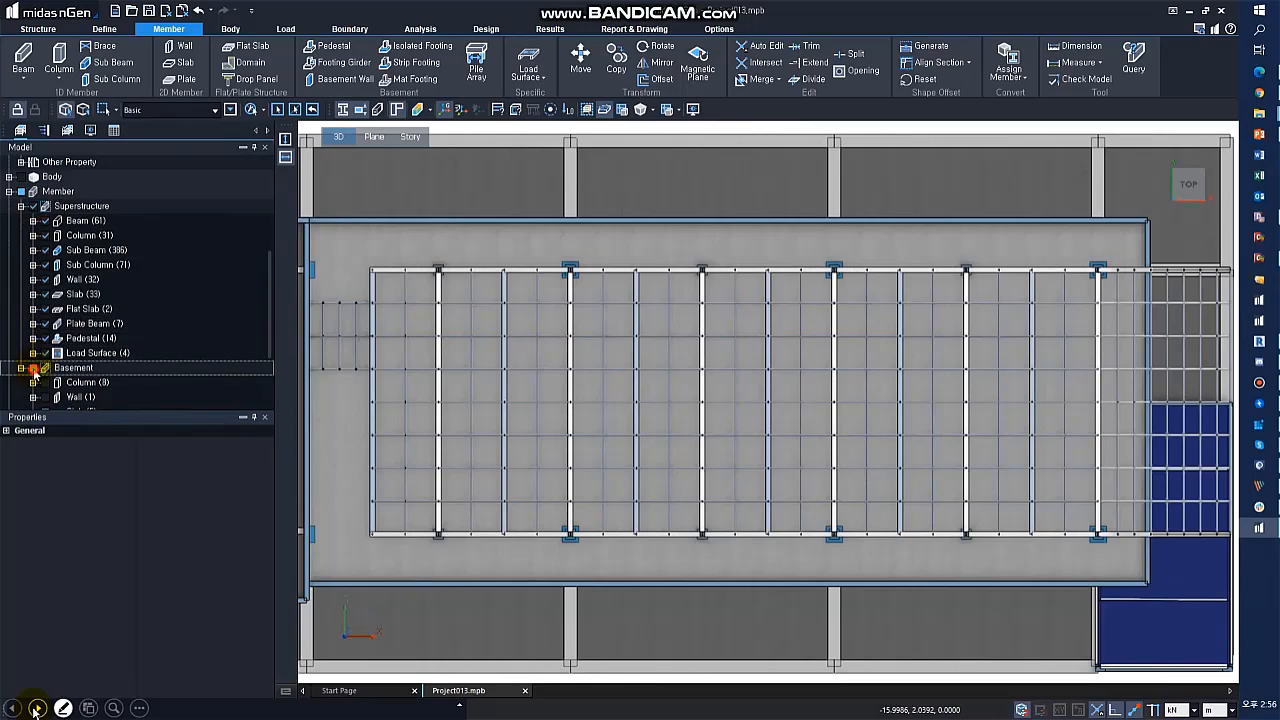
{"action": "left_click", "coordinate": [42, 368]}
{"action": "left_click", "coordinate": [35, 207]}
- Examine the floor slab pieces around the isolated footings and the boundaries between them
{"action": "left_click", "coordinate": [730, 488]}
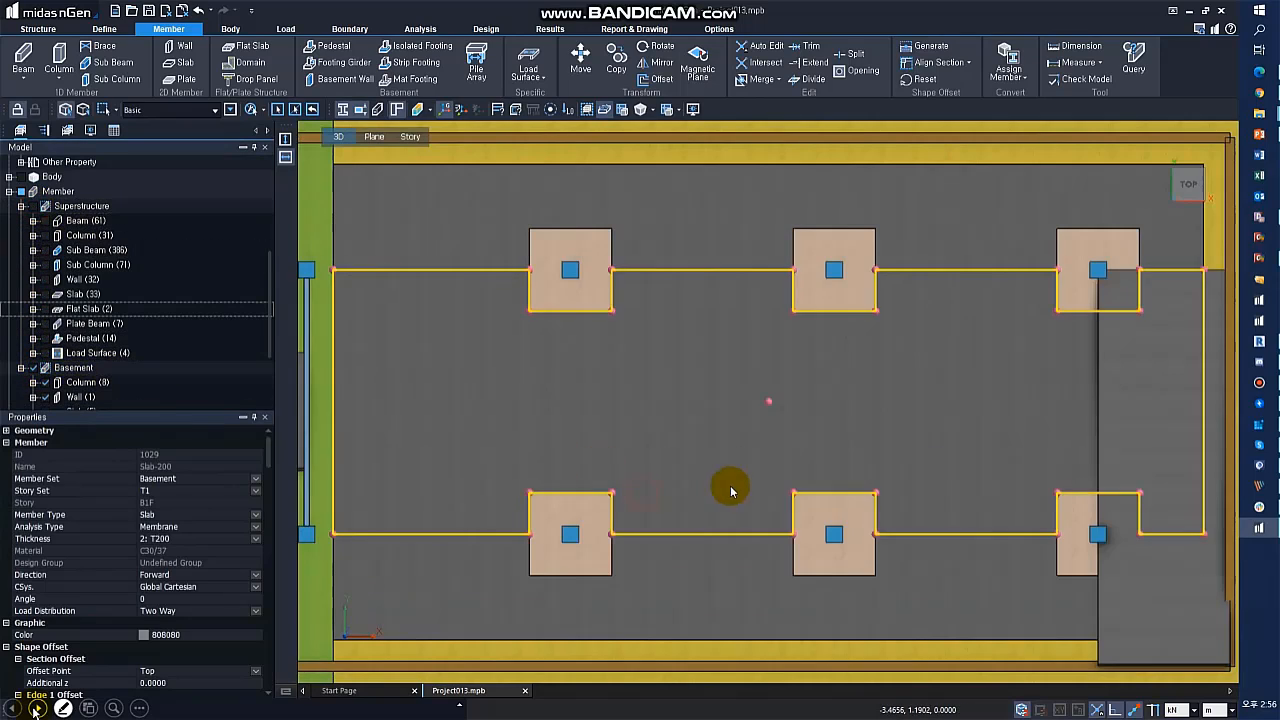
{"action": "middle_click_drag", "start_coordinate": [729, 488], "coordinate": [738, 453]}
{"action": "key", "text": "Escape"}
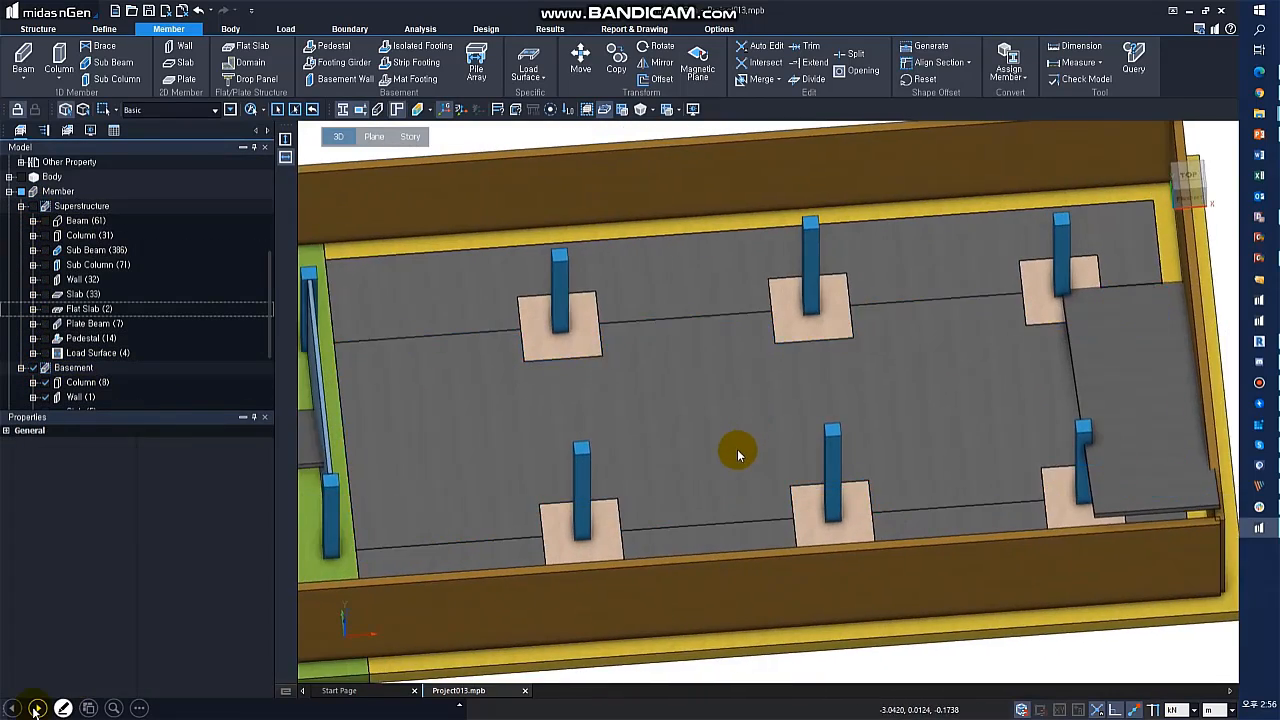
{"action": "scroll", "coordinate": [738, 453], "scroll_direction": "down", "scroll_amount": 2}
{"action": "left_click", "coordinate": [651, 415]}
{"action": "left_click", "coordinate": [670, 322]}
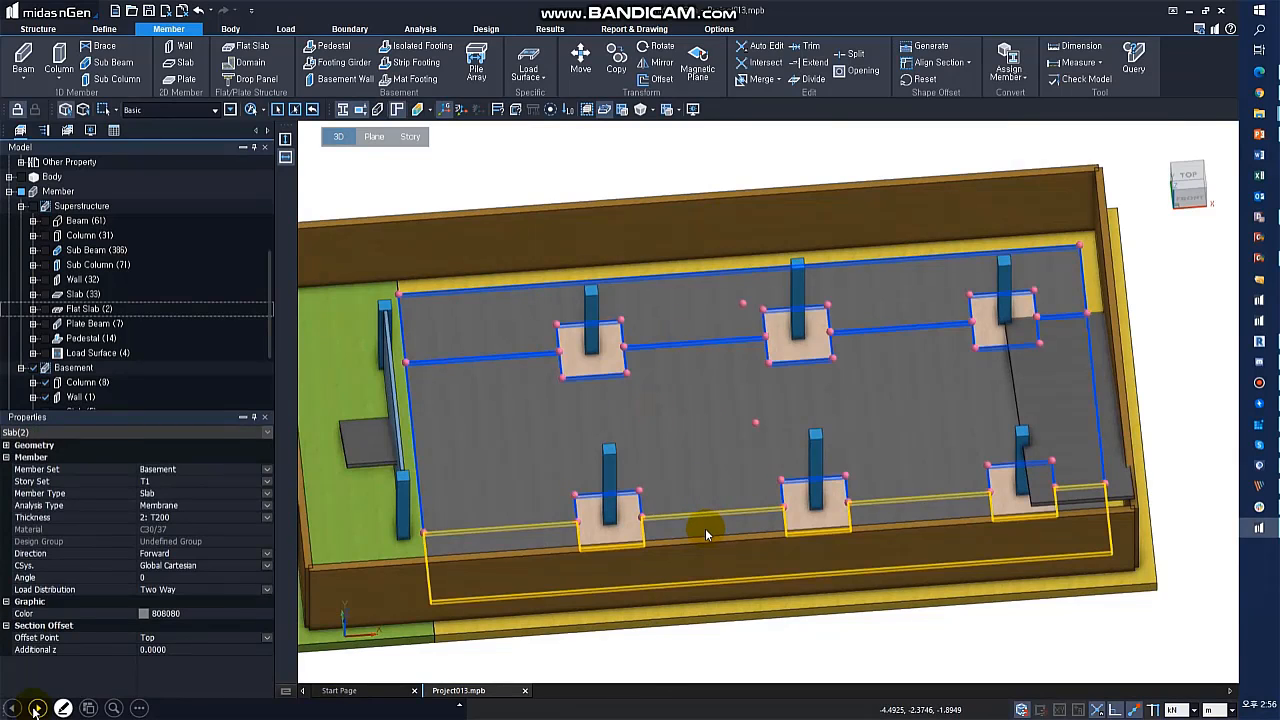
{"action": "left_click", "coordinate": [713, 448]}
{"action": "left_click", "coordinate": [705, 426]}
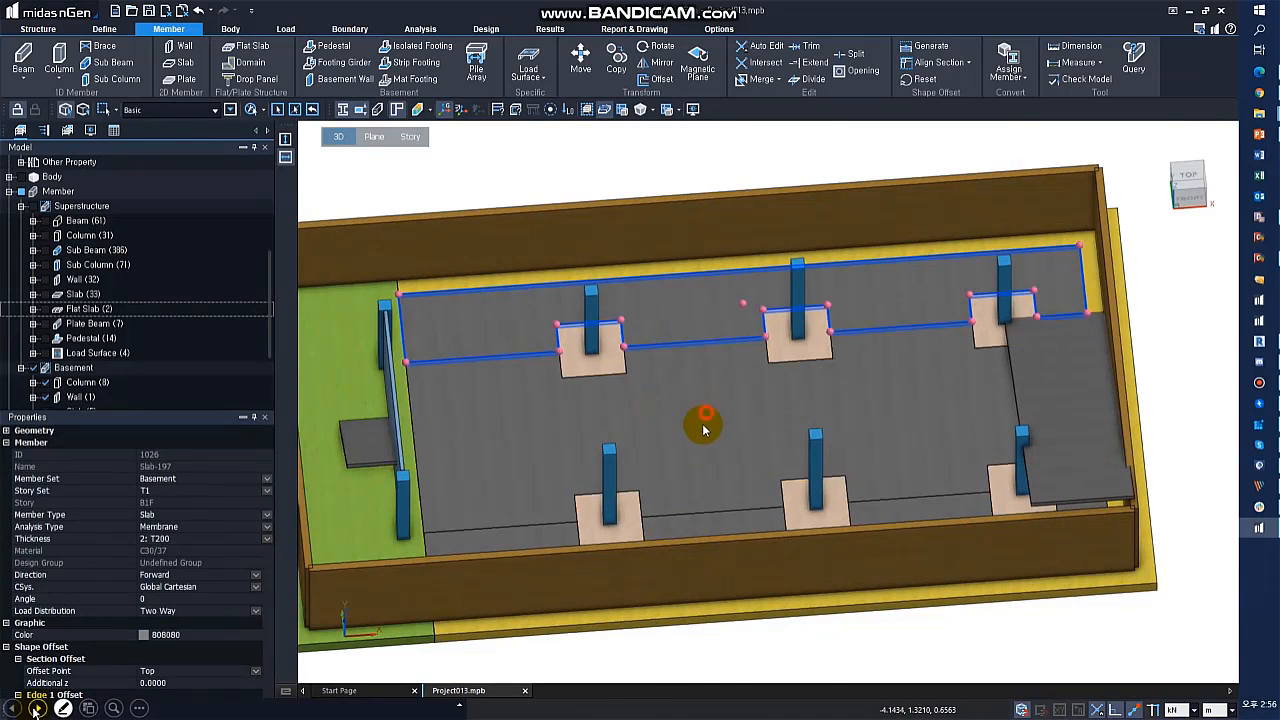
{"action": "middle_click_drag", "start_coordinate": [723, 448], "coordinate": [712, 366]}
{"action": "key", "text": "Escape"}
- Merge the three basement floor slab pieces between the isolated footings into a single slab
{"action": "left_click", "coordinate": [642, 430]}
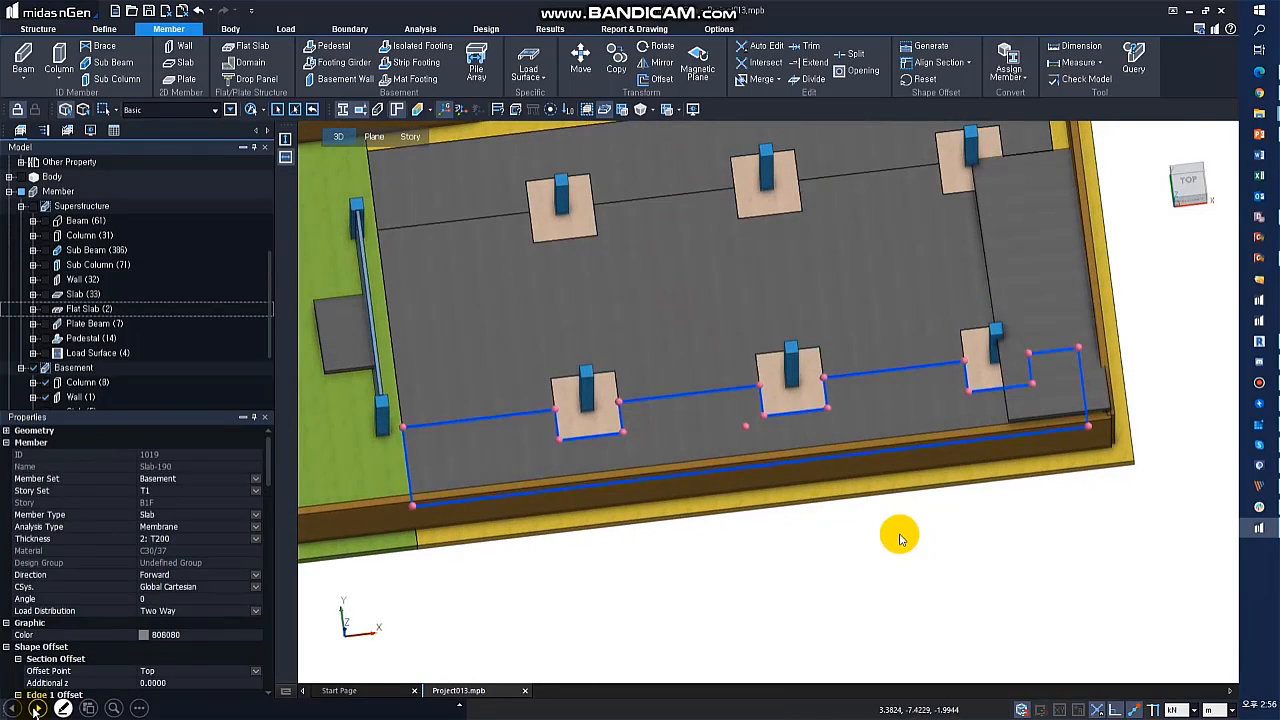
{"action": "left_click", "coordinate": [716, 313]}
{"action": "left_click", "coordinate": [762, 79]}
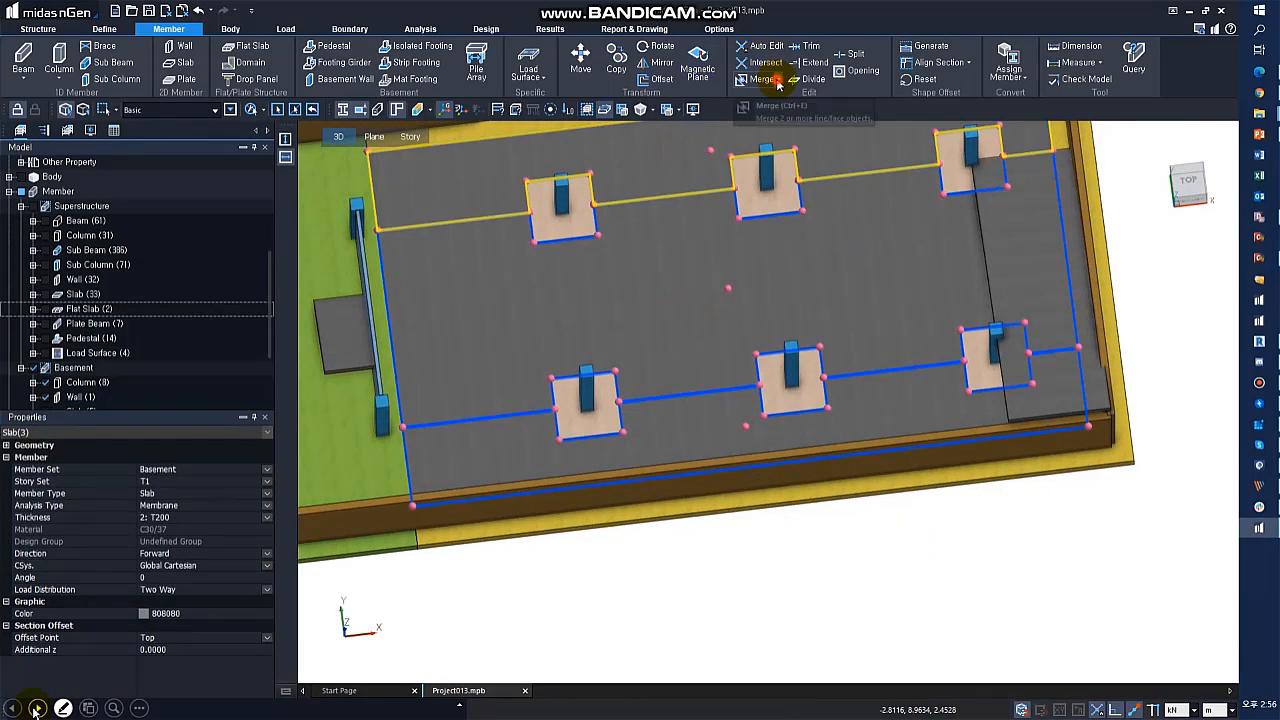
{"action": "left_click", "coordinate": [772, 113]}
{"action": "left_click", "coordinate": [815, 649]}
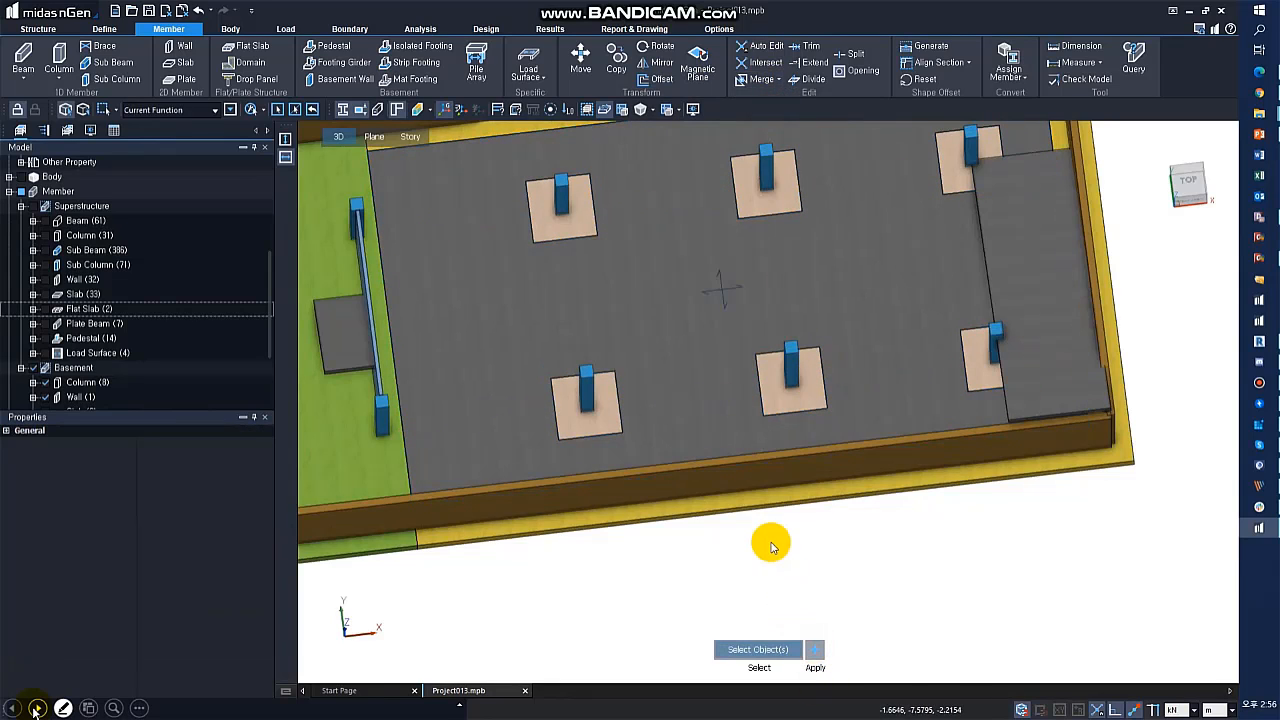
- Set the analysis type of the merged basement floor slab to Plate (Out&In)
{"action": "middle_click_drag", "start_coordinate": [771, 540], "coordinate": [706, 451]}
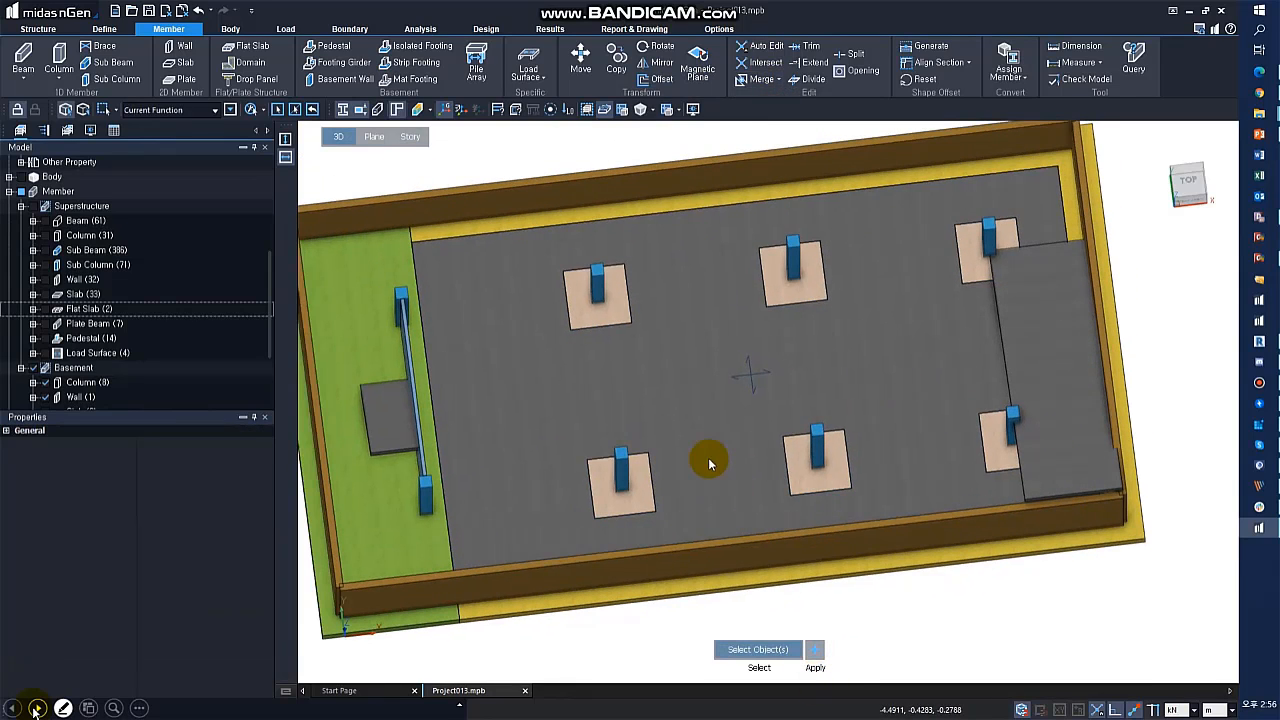
{"action": "left_click", "coordinate": [729, 380]}
{"action": "left_click", "coordinate": [157, 526]}
{"action": "key", "text": "Escape"}
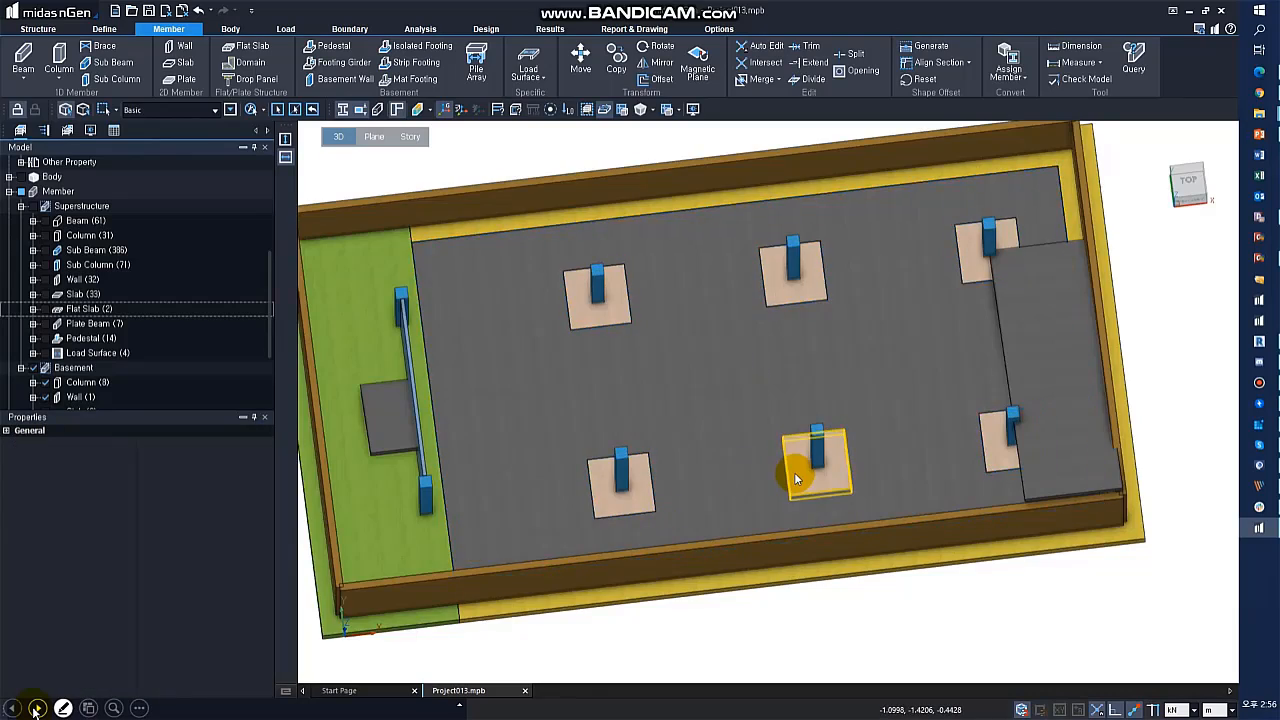
{"action": "middle_click_drag", "start_coordinate": [795, 472], "coordinate": [652, 398]}
{"action": "scroll", "coordinate": [652, 398], "scroll_direction": "down", "scroll_amount": 1}
{"action": "left_click", "coordinate": [466, 440]}
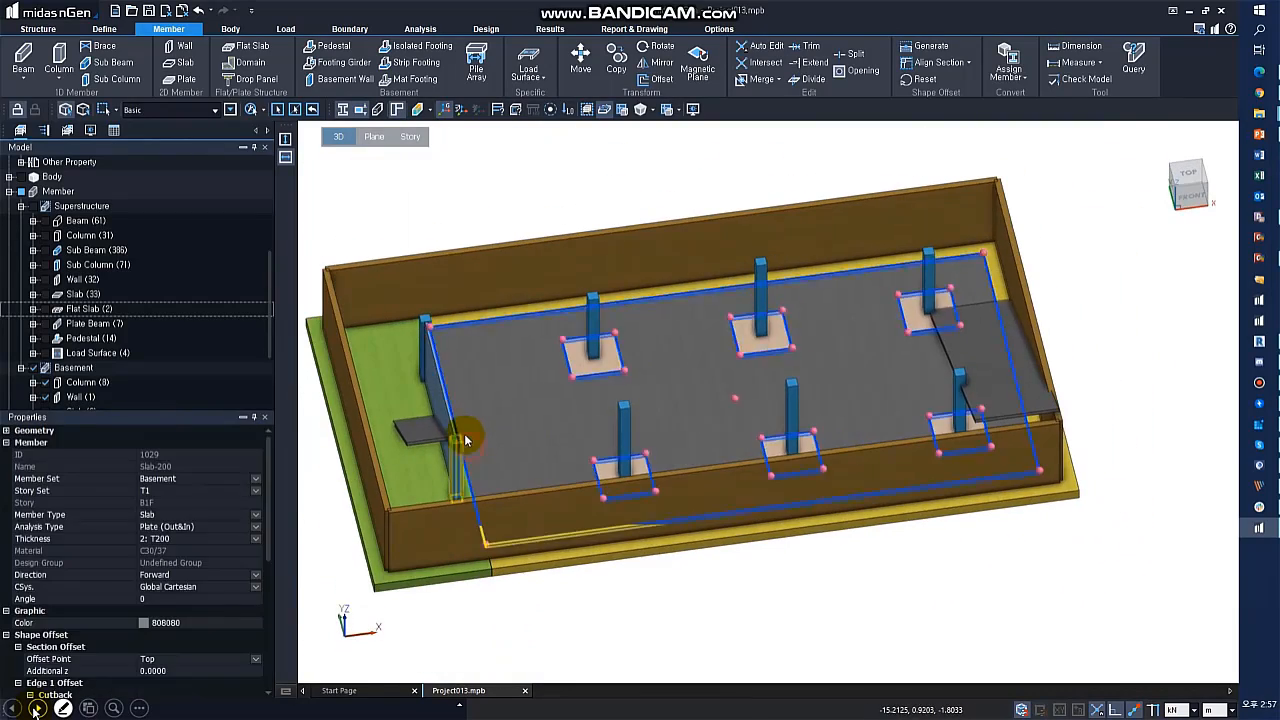
{"action": "middle_click_drag", "start_coordinate": [466, 440], "coordinate": [534, 452]}
{"action": "key", "text": "Escape"}
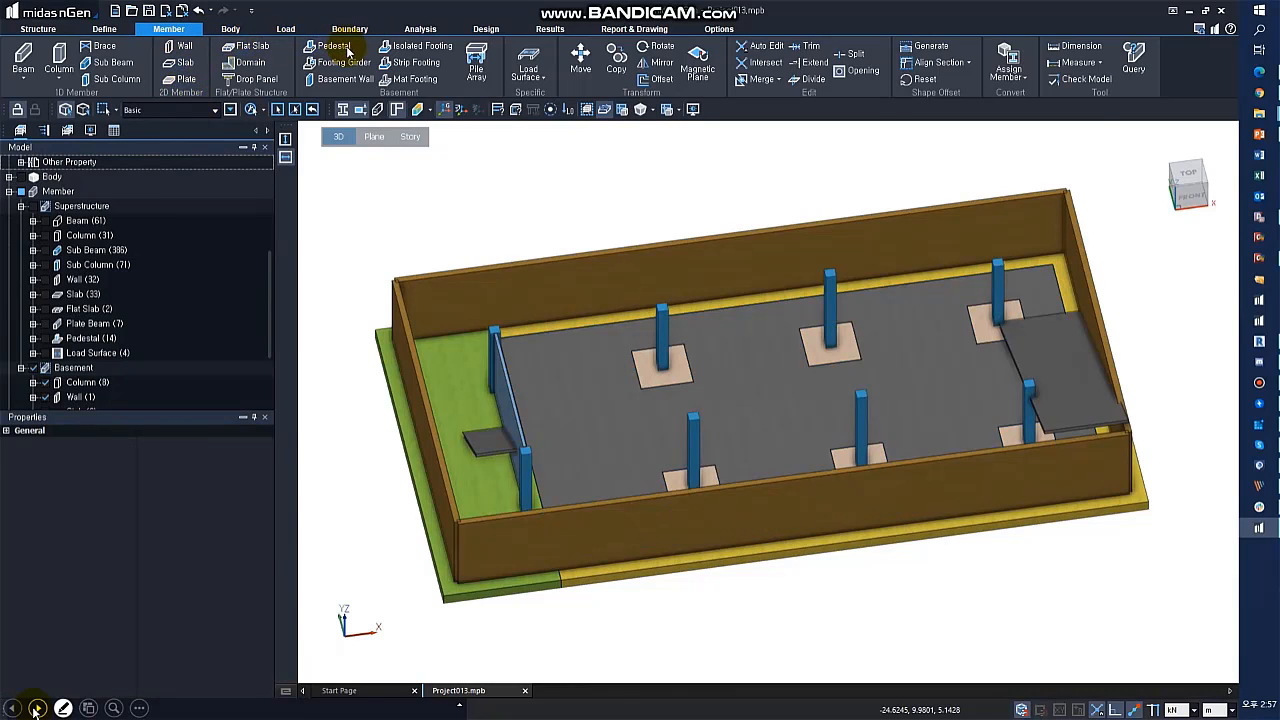
- Start a pile array and define a custom PC pile spring property with 0.4 m diameter, 1200 kN compression and 100 kN up-lift capacity
{"action": "left_click", "coordinate": [484, 72]}
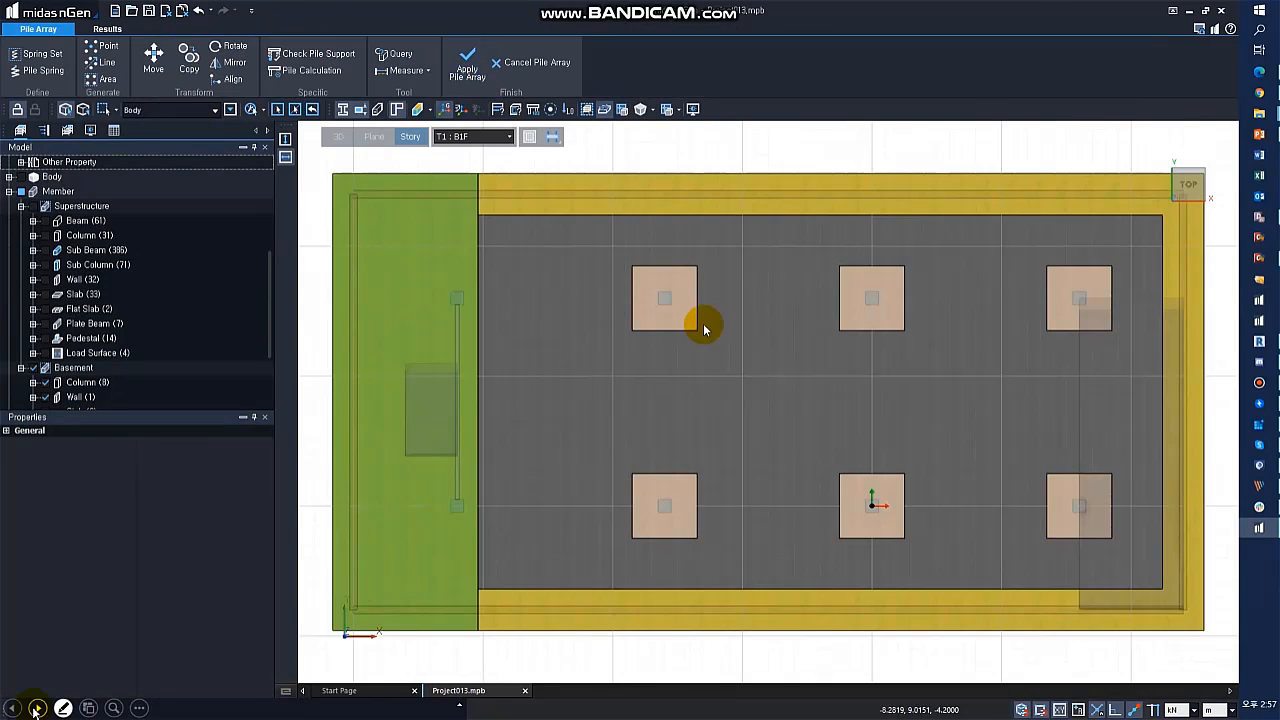
{"action": "left_click", "coordinate": [37, 53]}
{"action": "left_click", "coordinate": [43, 70]}
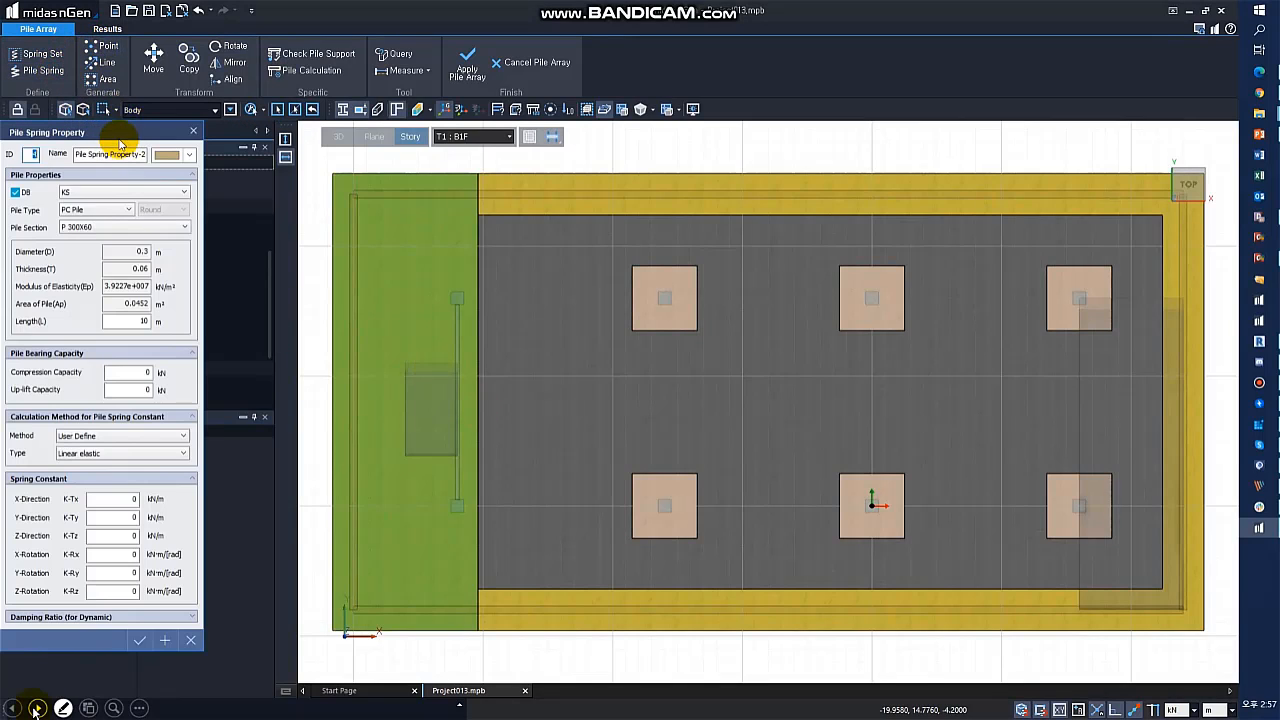
{"action": "left_click", "coordinate": [137, 251]}
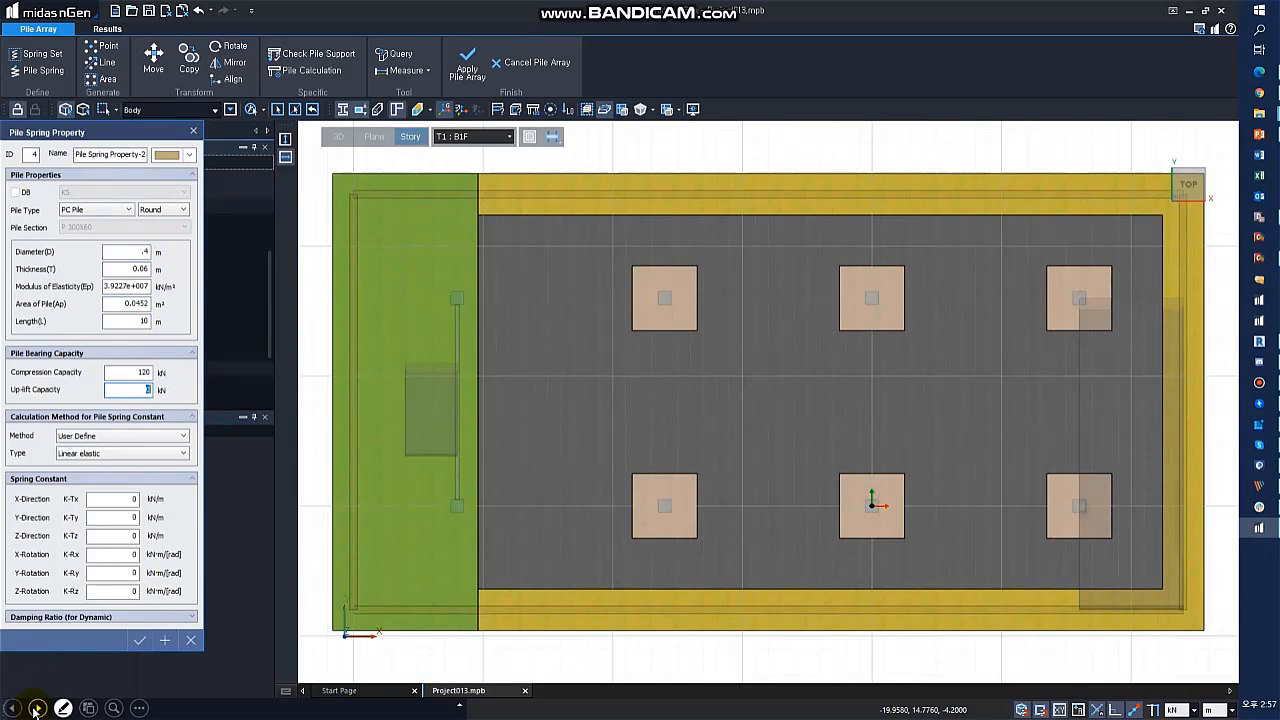
{"action": "left_click", "coordinate": [150, 372]}
- Set the pile spring constants to 100 kN/m in X and Y, 100000 kN/m in Z and 100 kN·m/[rad] for X-rotation, and save the property
{"action": "left_click", "coordinate": [125, 499]}
{"action": "type", "text": "1000"}
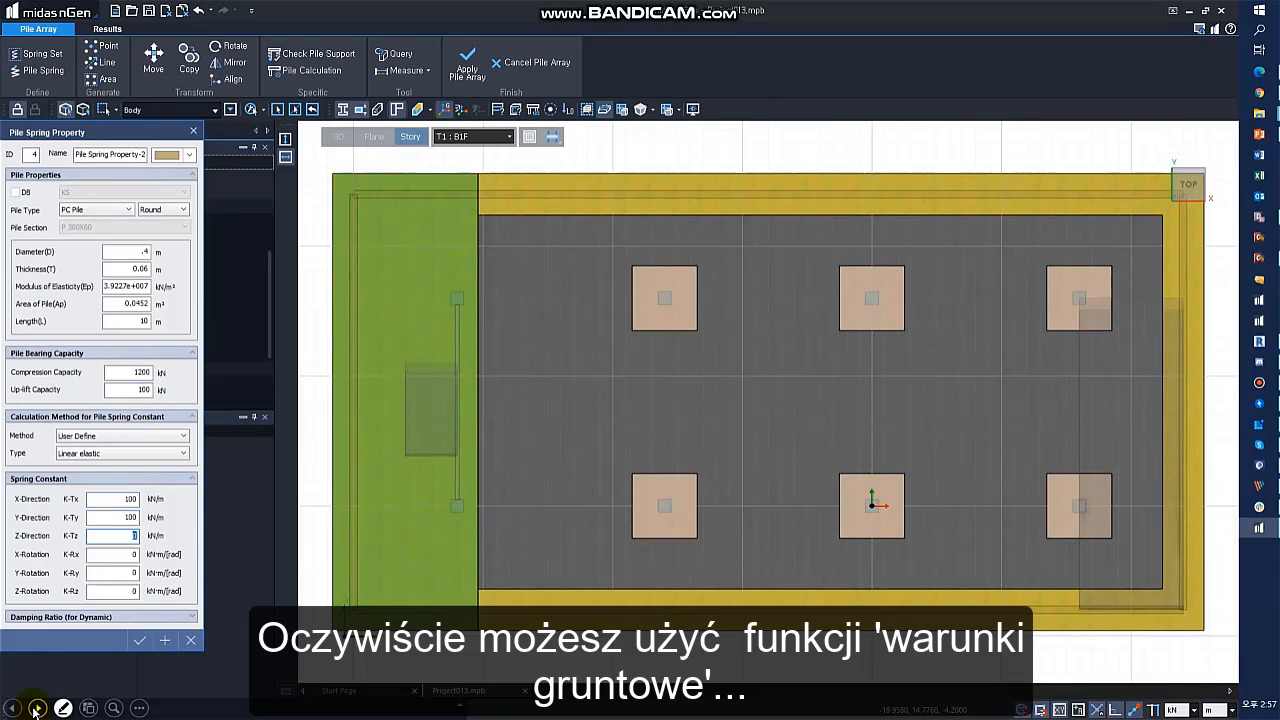
{"action": "type", "text": "00"}
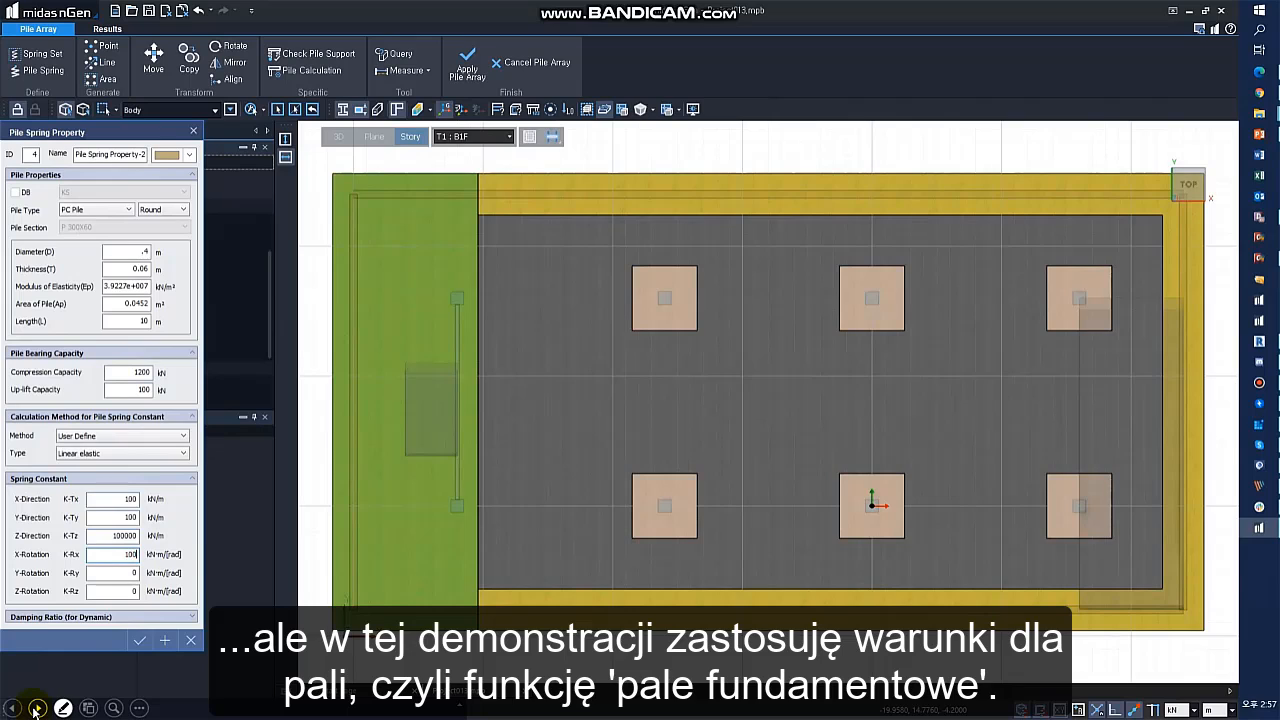
{"action": "left_click", "coordinate": [136, 640]}
- Place point groups of four piles at 3-diameter spacing, centred on the columns of the six isolated footings
{"action": "left_click", "coordinate": [104, 47]}
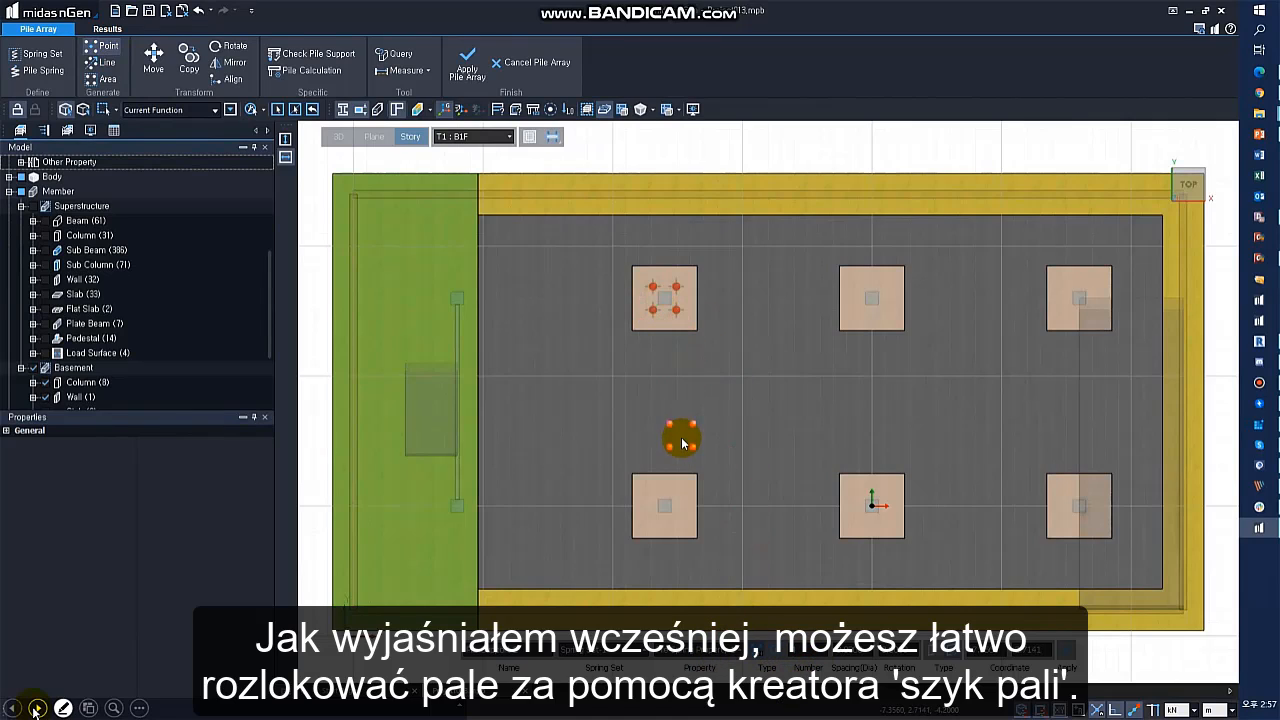
{"action": "left_click", "coordinate": [664, 508]}
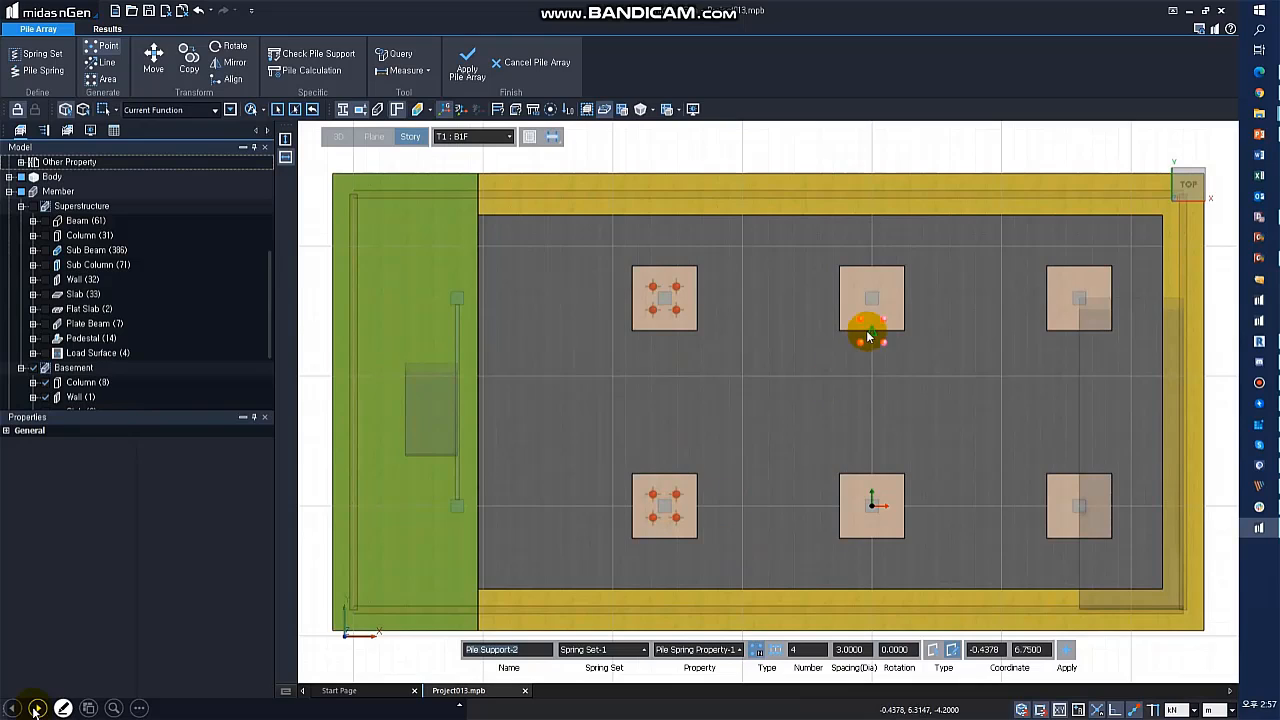
{"action": "left_click", "coordinate": [872, 298]}
{"action": "left_click", "coordinate": [868, 507]}
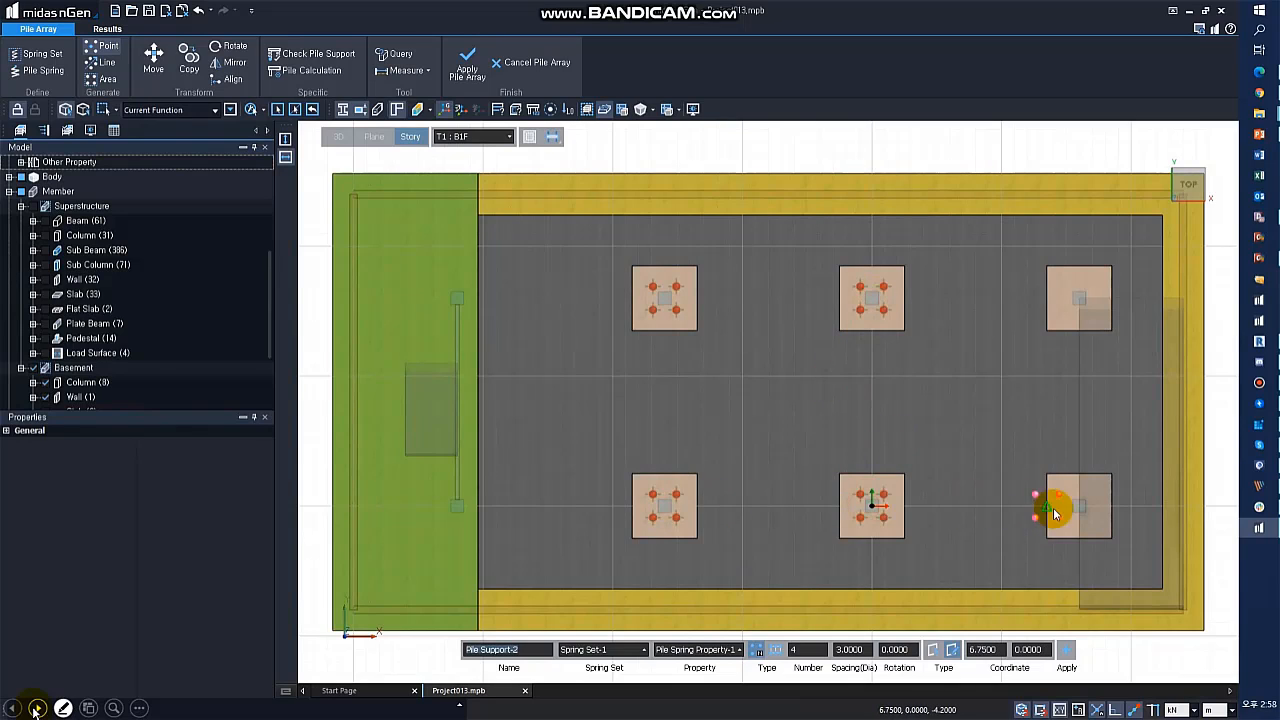
{"action": "left_click", "coordinate": [1078, 510]}
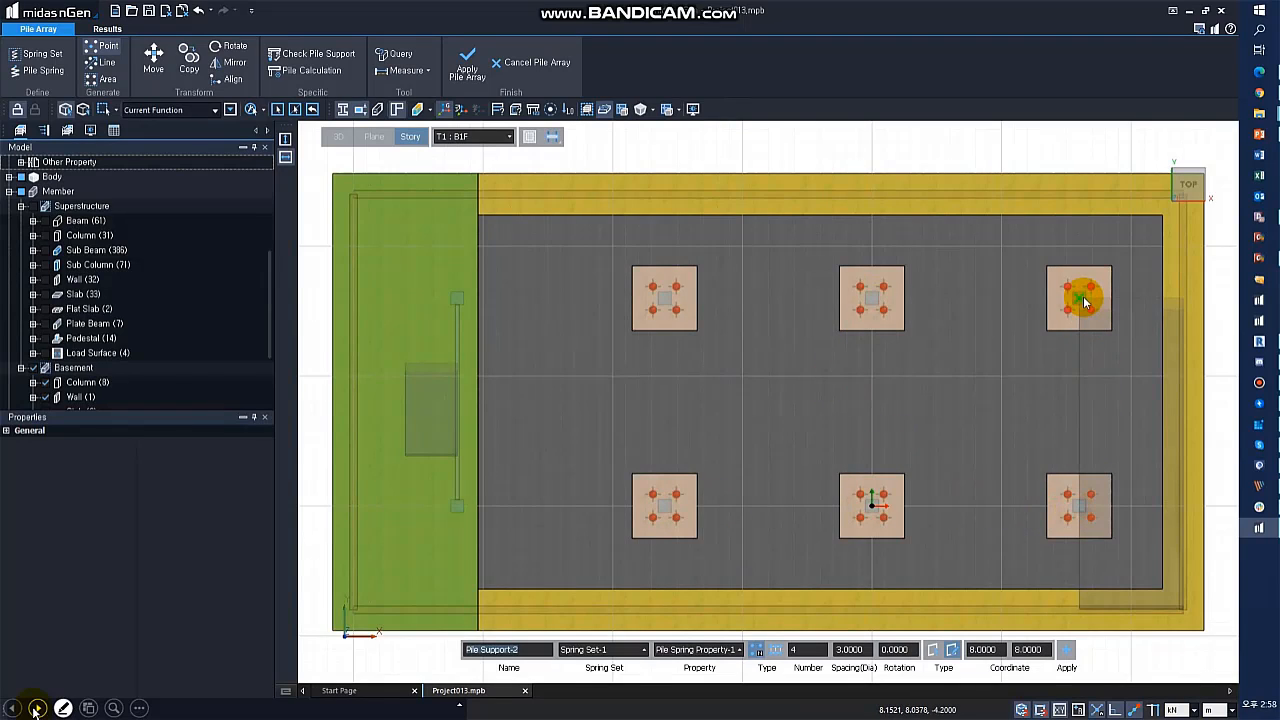
{"action": "left_click", "coordinate": [1085, 302]}
- Place a line of piles at 9-diameter spacing under the front basement wall, along its strip footing
{"action": "left_click", "coordinate": [103, 62]}
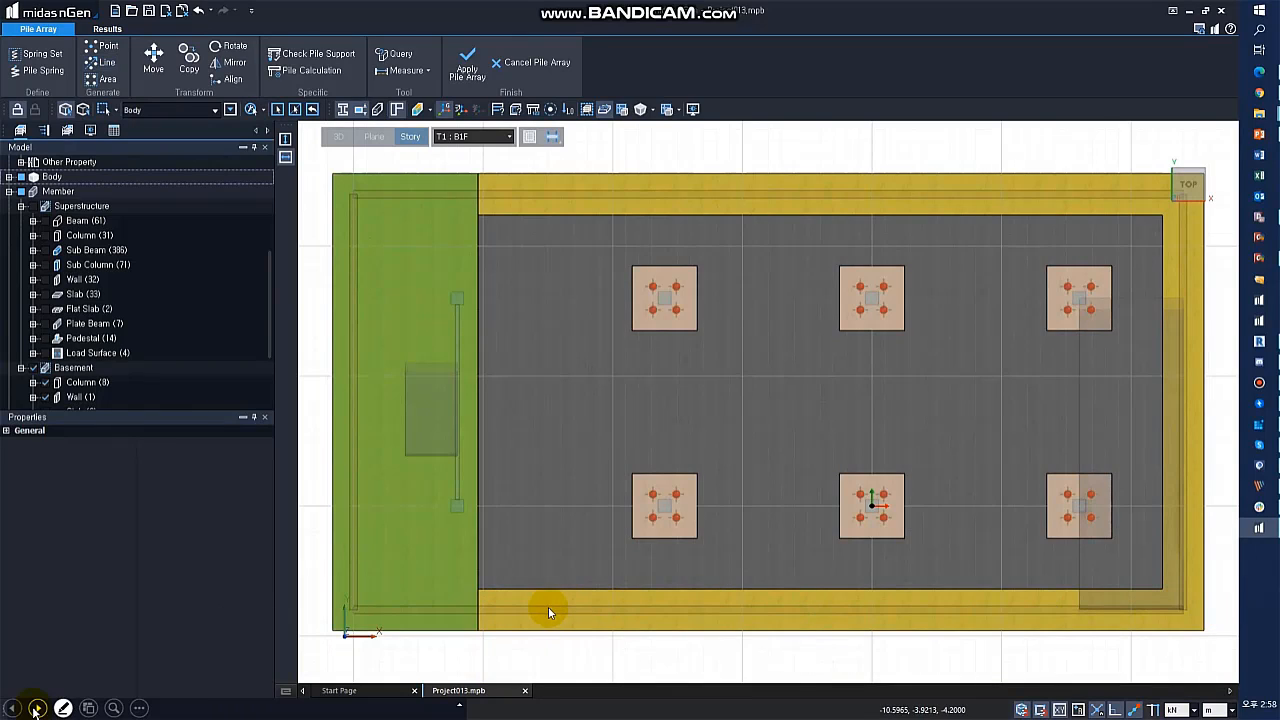
{"action": "left_click", "coordinate": [1188, 612]}
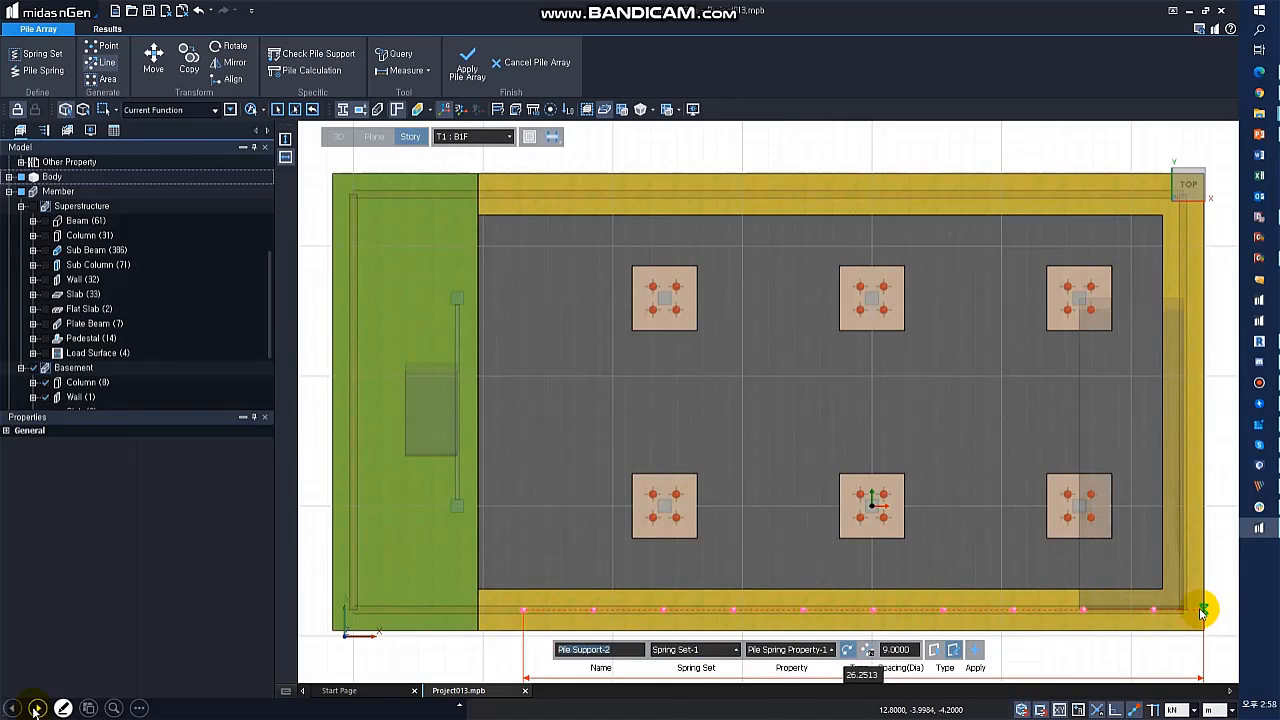
{"action": "left_click", "coordinate": [500, 618]}
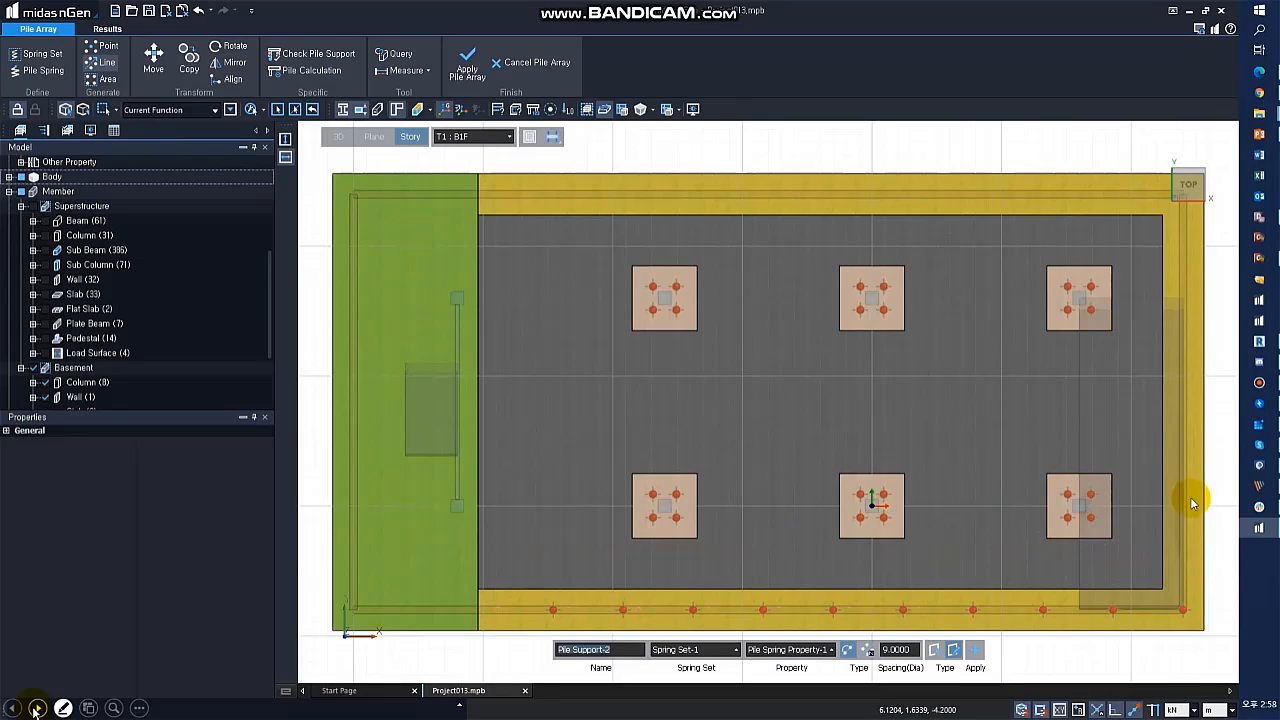
{"action": "key", "text": "Return"}
- Place lines of piles at 9-diameter spacing along the strip footings of the short end wall and the rear long wall
{"action": "middle_click_drag", "start_coordinate": [1020, 310], "coordinate": [957, 319]}
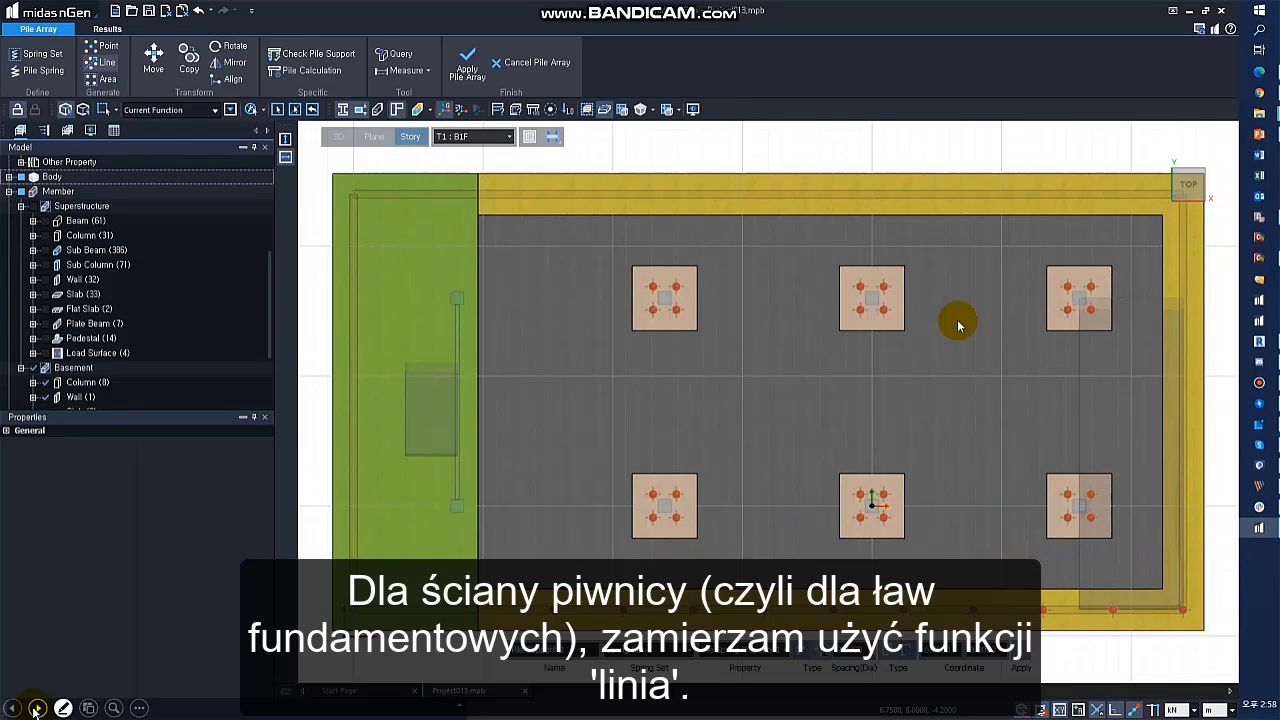
{"action": "left_click", "coordinate": [1120, 201]}
{"action": "left_click", "coordinate": [1115, 614]}
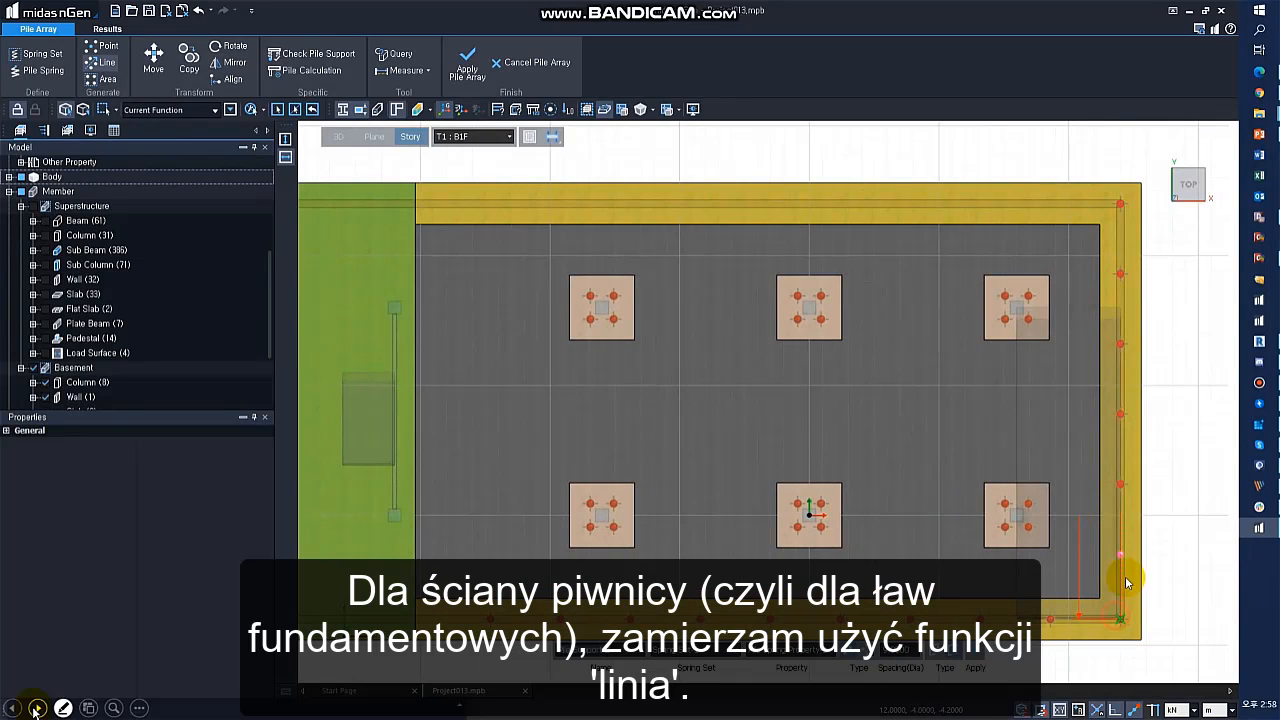
{"action": "left_click", "coordinate": [1112, 203]}
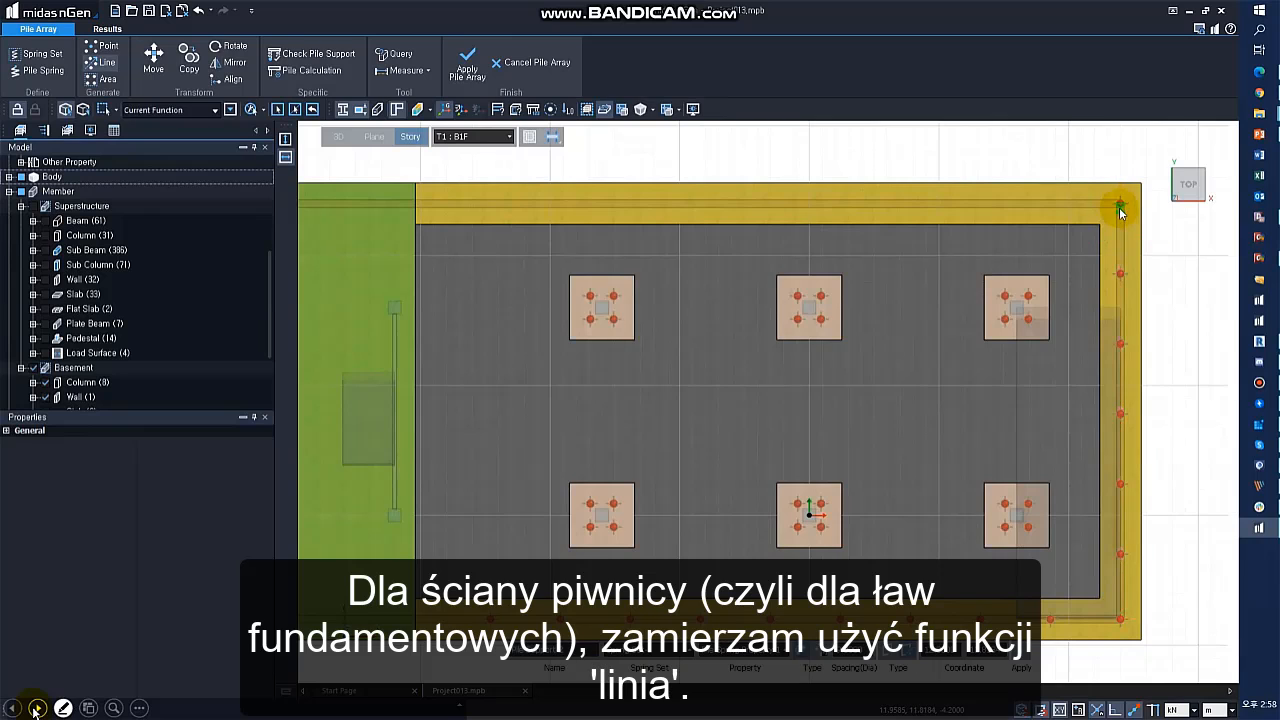
{"action": "left_click", "coordinate": [430, 205]}
{"action": "scroll", "coordinate": [590, 310], "scroll_direction": "down", "scroll_amount": 1}
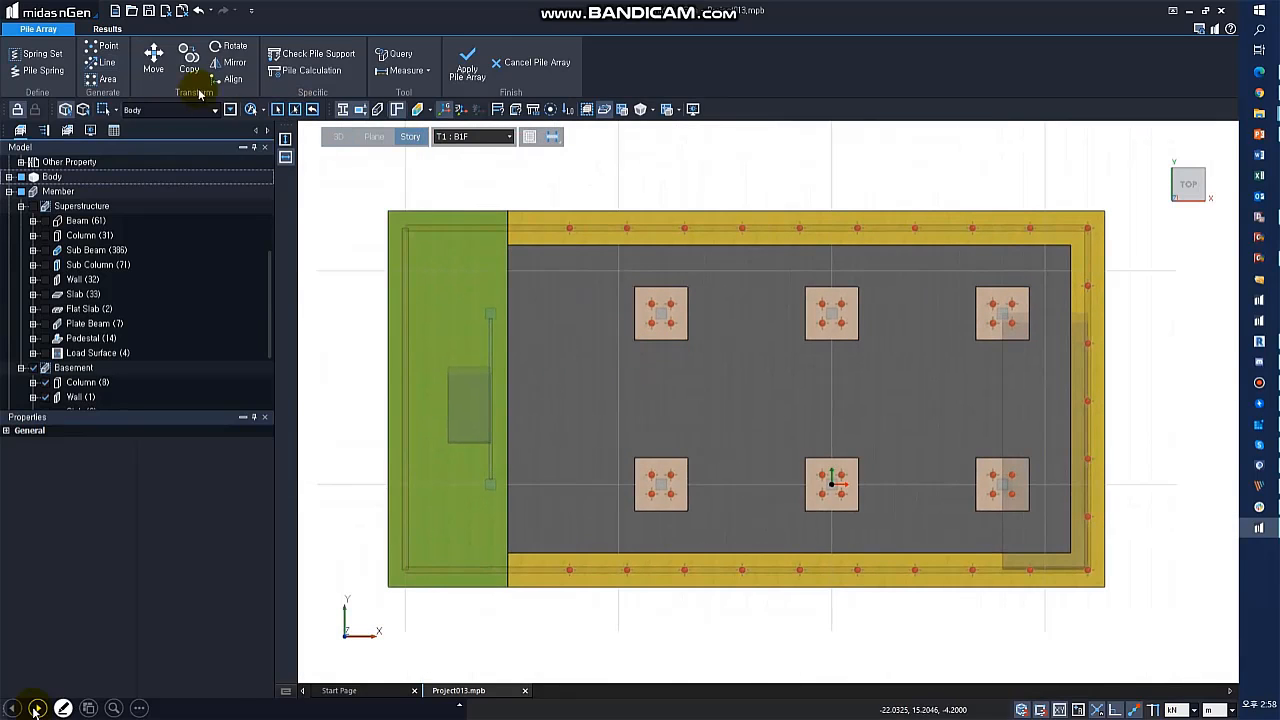
- Fill the mat footing with an area pile array using 9-diameter X and Y spacing and a 3-diameter edge distance
{"action": "left_click", "coordinate": [101, 78]}
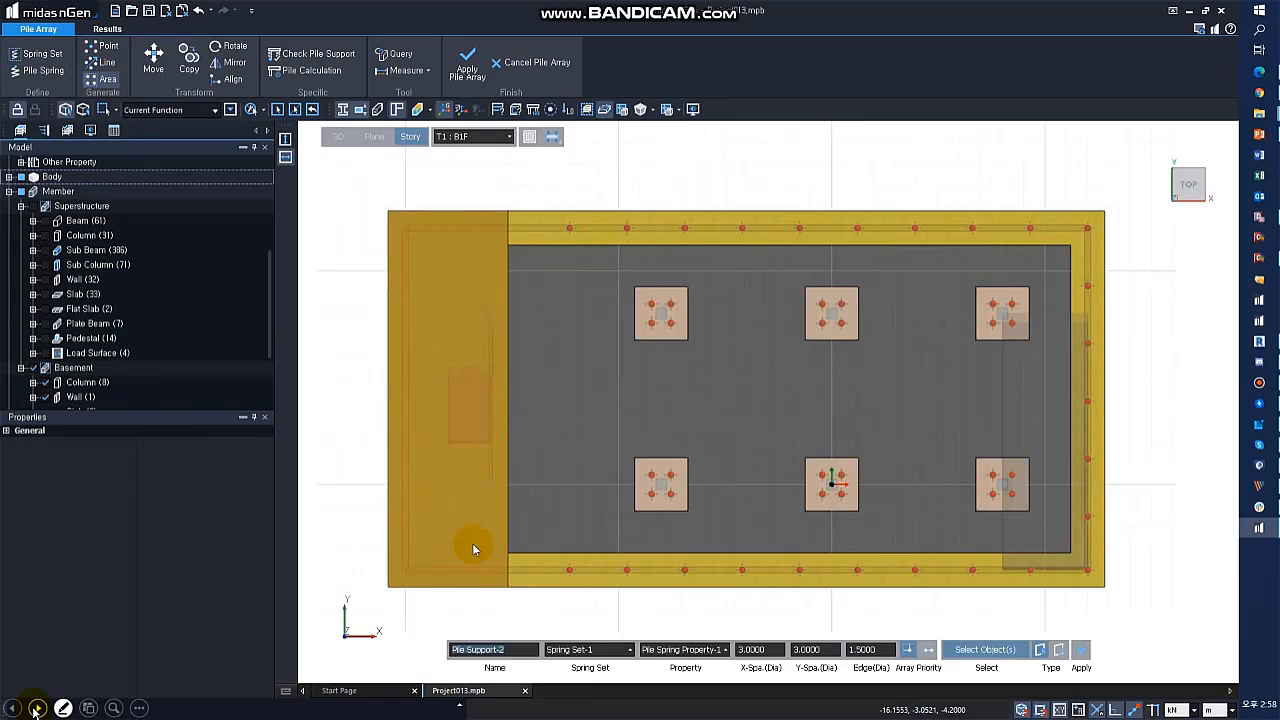
{"action": "left_click", "coordinate": [474, 549]}
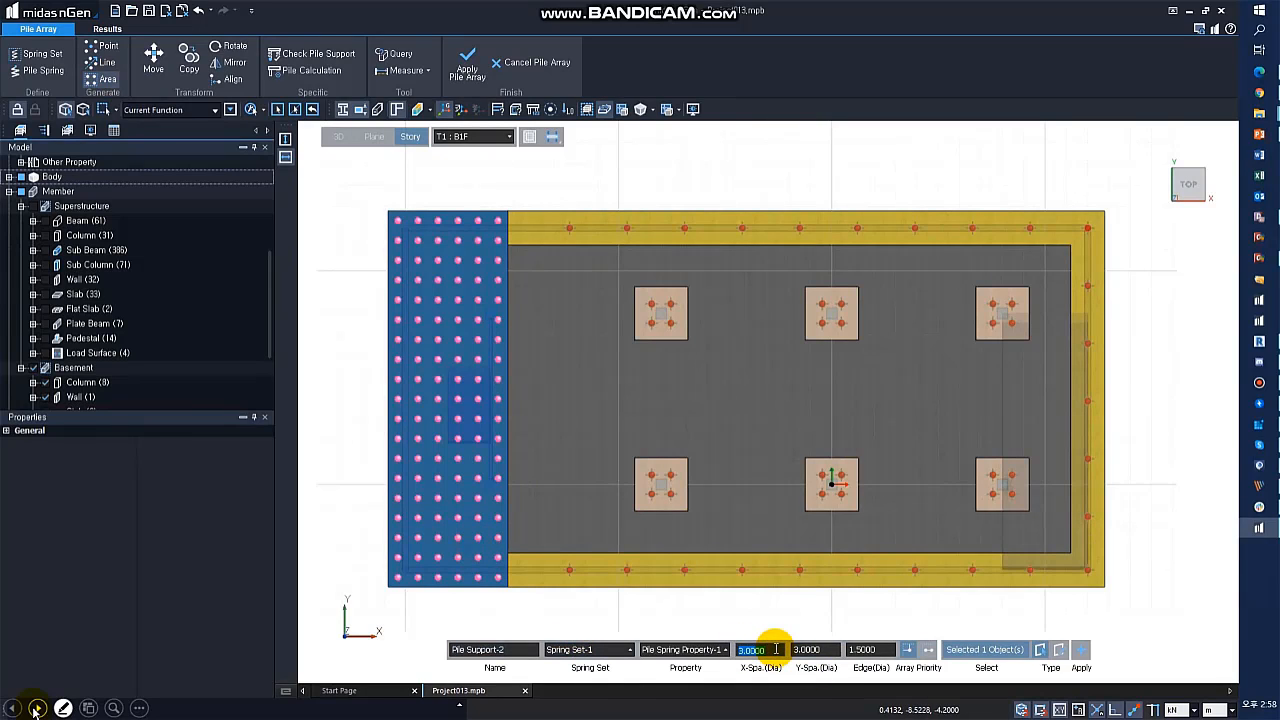
{"action": "type", "text": "9"}
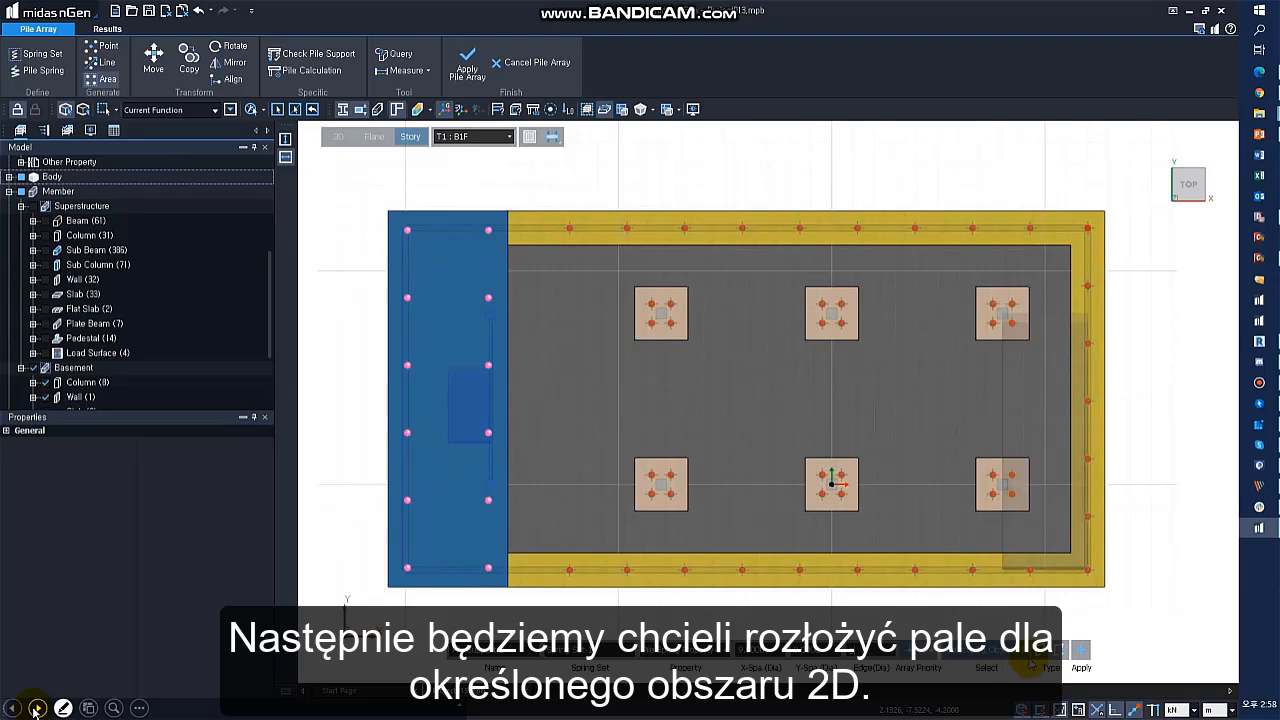
{"action": "left_click", "coordinate": [1083, 651]}
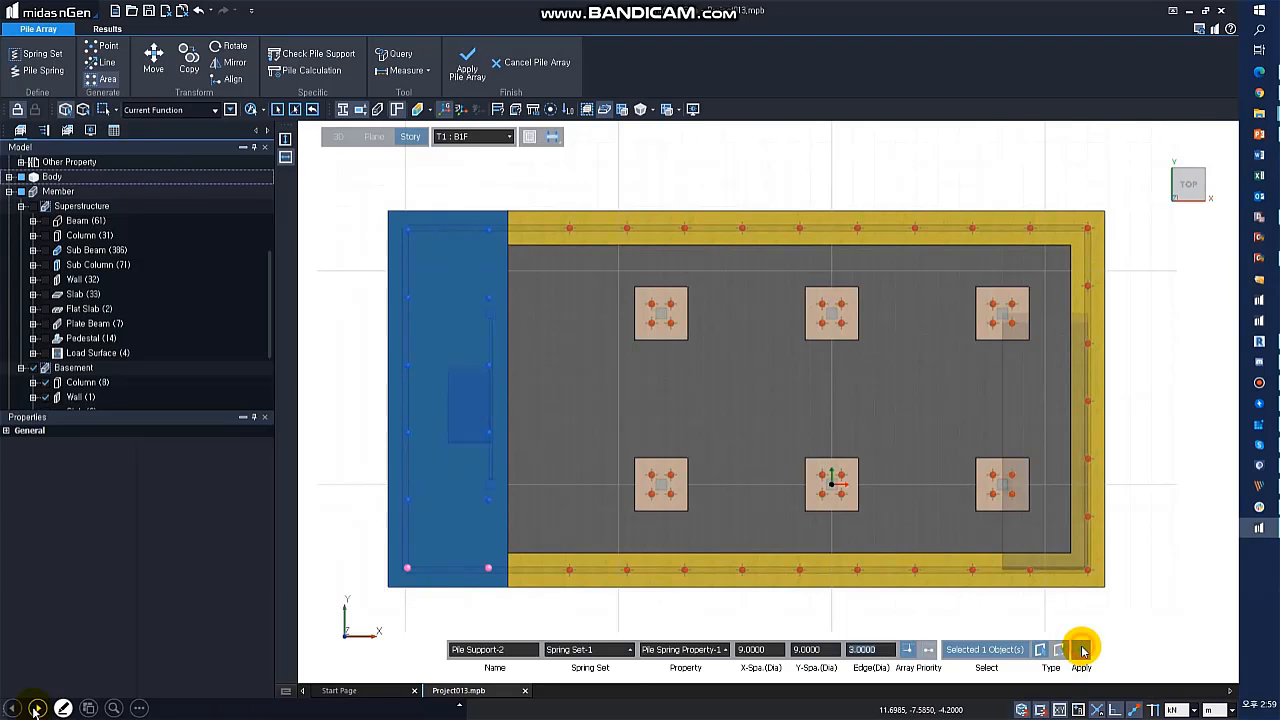
- Apply the pile array to the building model and view the piles beneath the basement in 3D
{"action": "middle_click_drag", "start_coordinate": [944, 553], "coordinate": [1052, 440]}
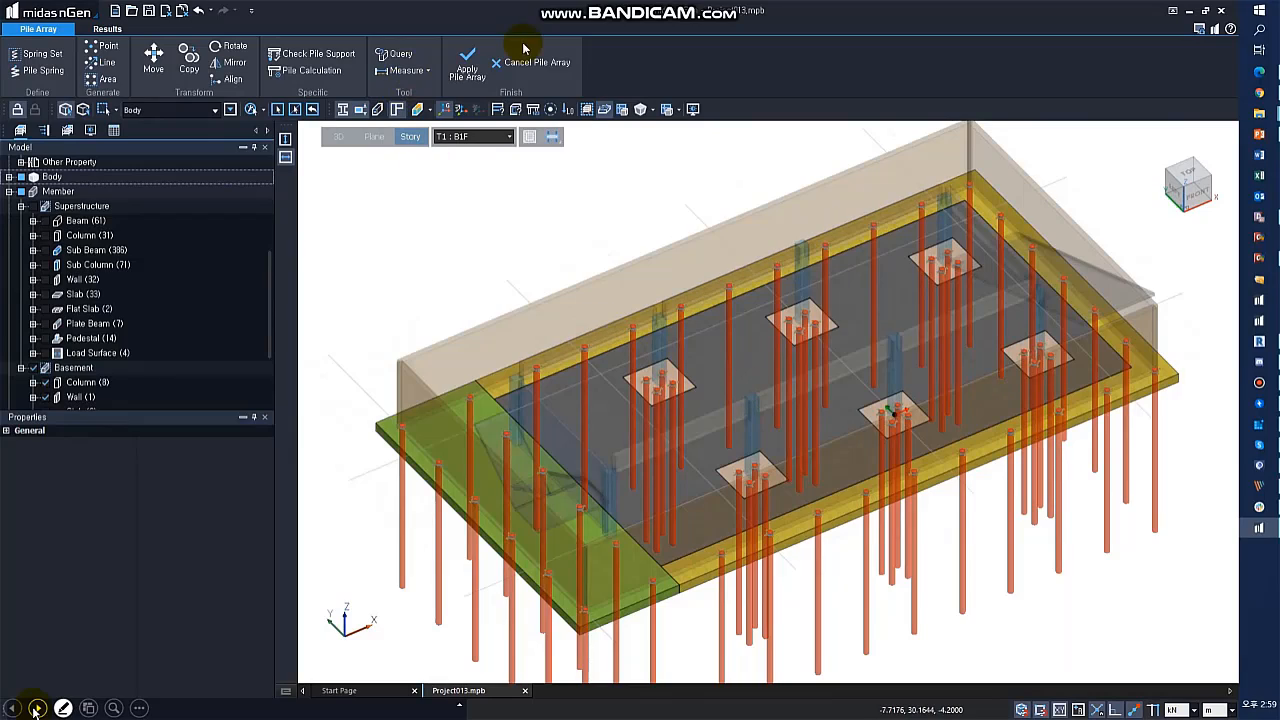
{"action": "left_click", "coordinate": [467, 62]}
{"action": "scroll", "coordinate": [772, 348], "scroll_direction": "up", "scroll_amount": 2}
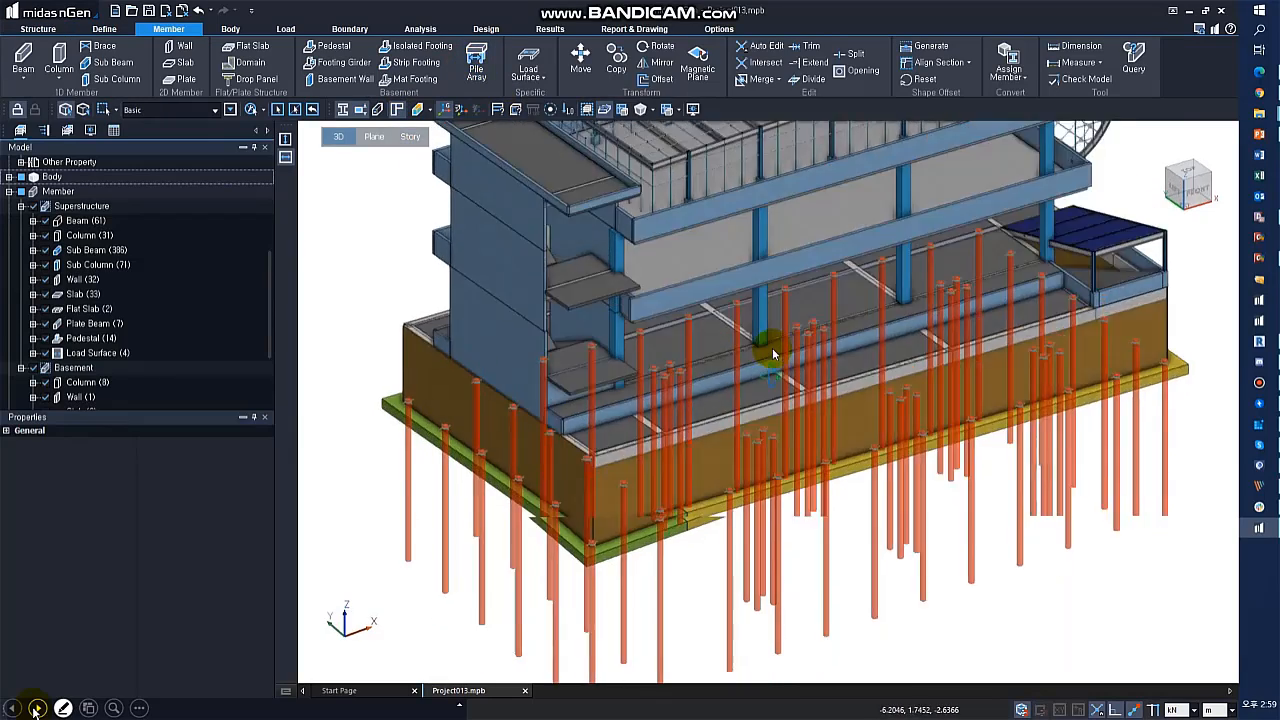
{"action": "middle_click_drag", "start_coordinate": [772, 348], "coordinate": [643, 380]}
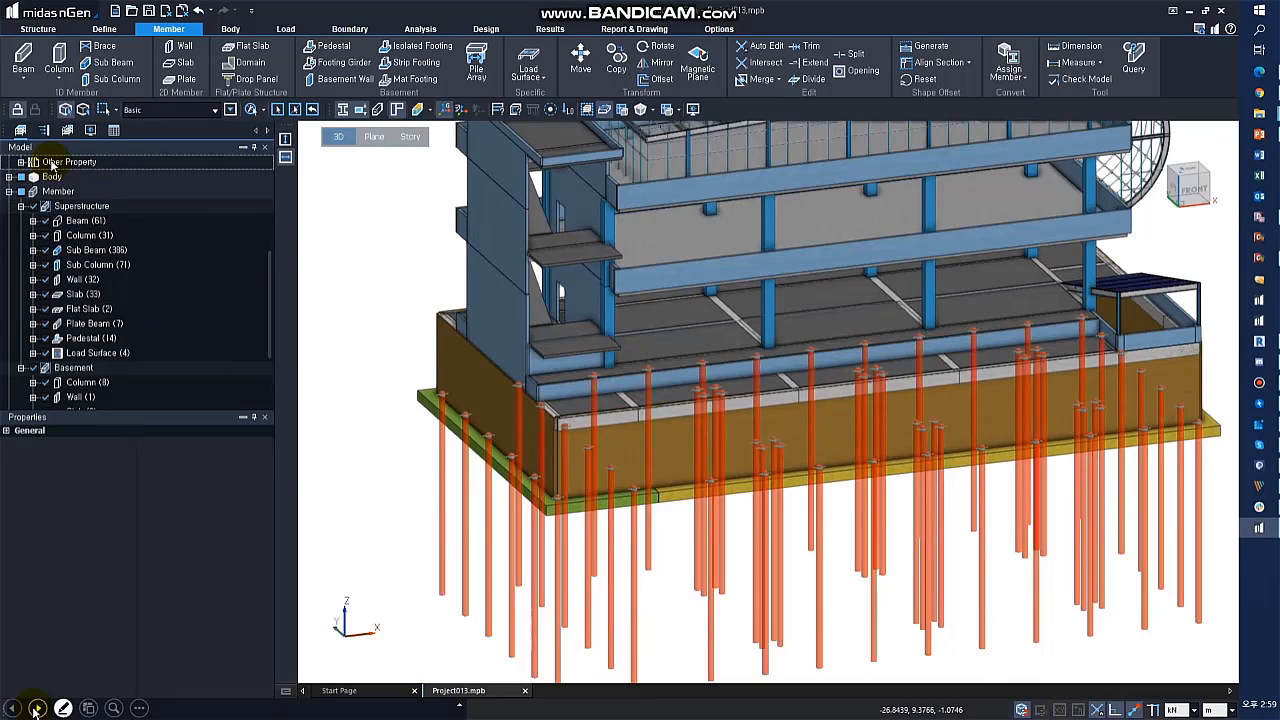
- Hide the springs, including the piles, through the analysis data display settings
{"action": "left_click", "coordinate": [44, 130]}
{"action": "left_click", "coordinate": [23, 207]}
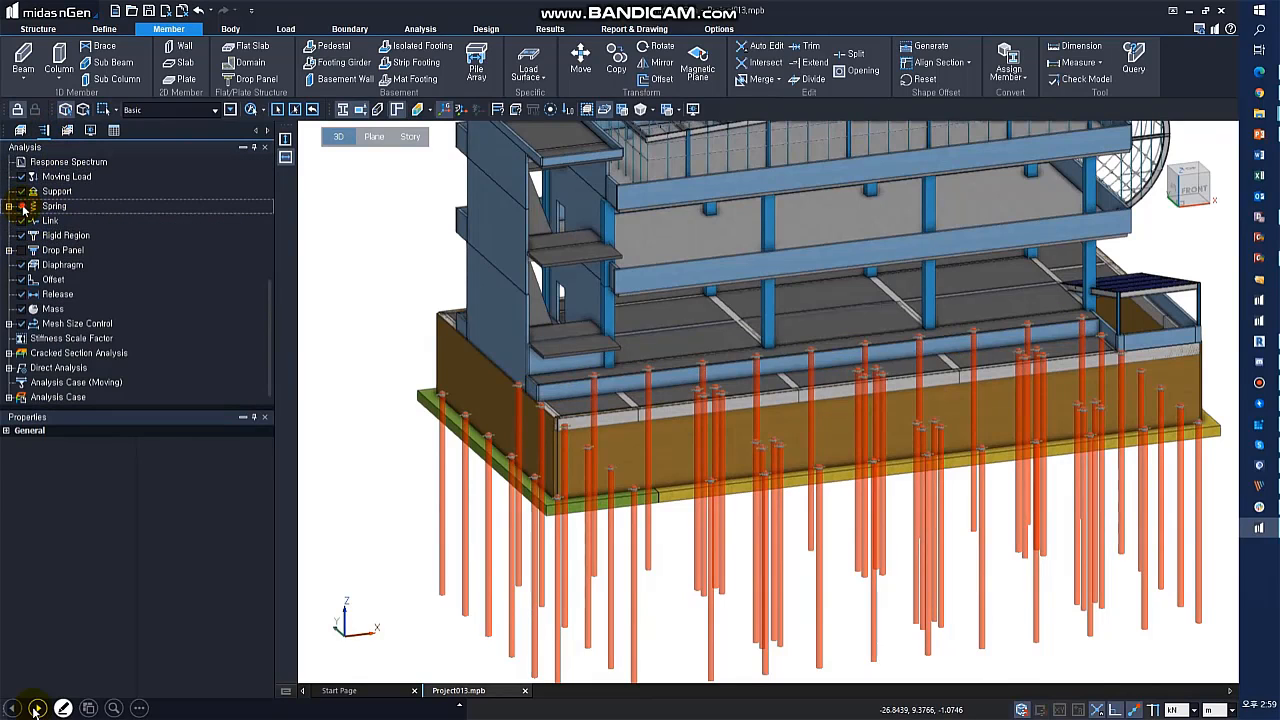
- Hide the body geometry so that only the building's structural members remain displayed
{"action": "left_click", "coordinate": [20, 130]}
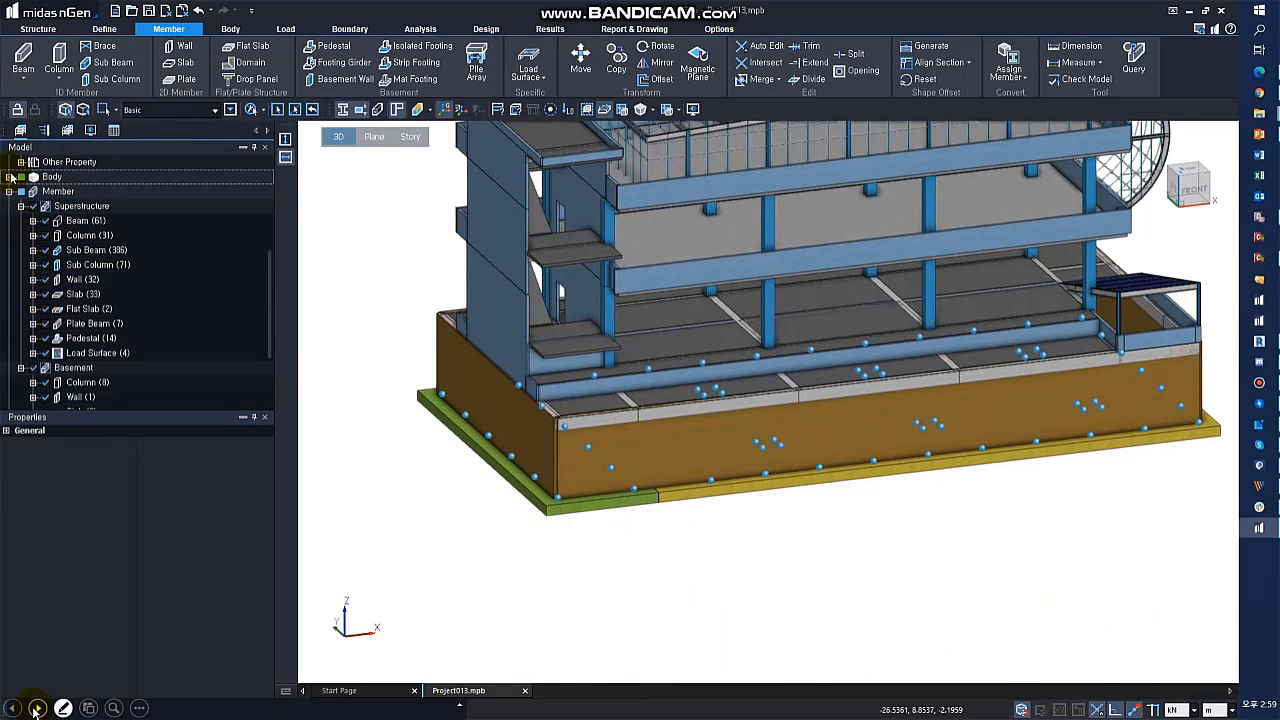
{"action": "left_click", "coordinate": [21, 177]}
{"action": "left_click", "coordinate": [21, 177]}
{"action": "mouse_move", "coordinate": [893, 422]}
{"action": "middle_mouse_down"}
{"action": "mouse_move", "coordinate": [899, 457]}
{"action": "mouse_move", "coordinate": [890, 436]}
{"action": "middle_mouse_up"}
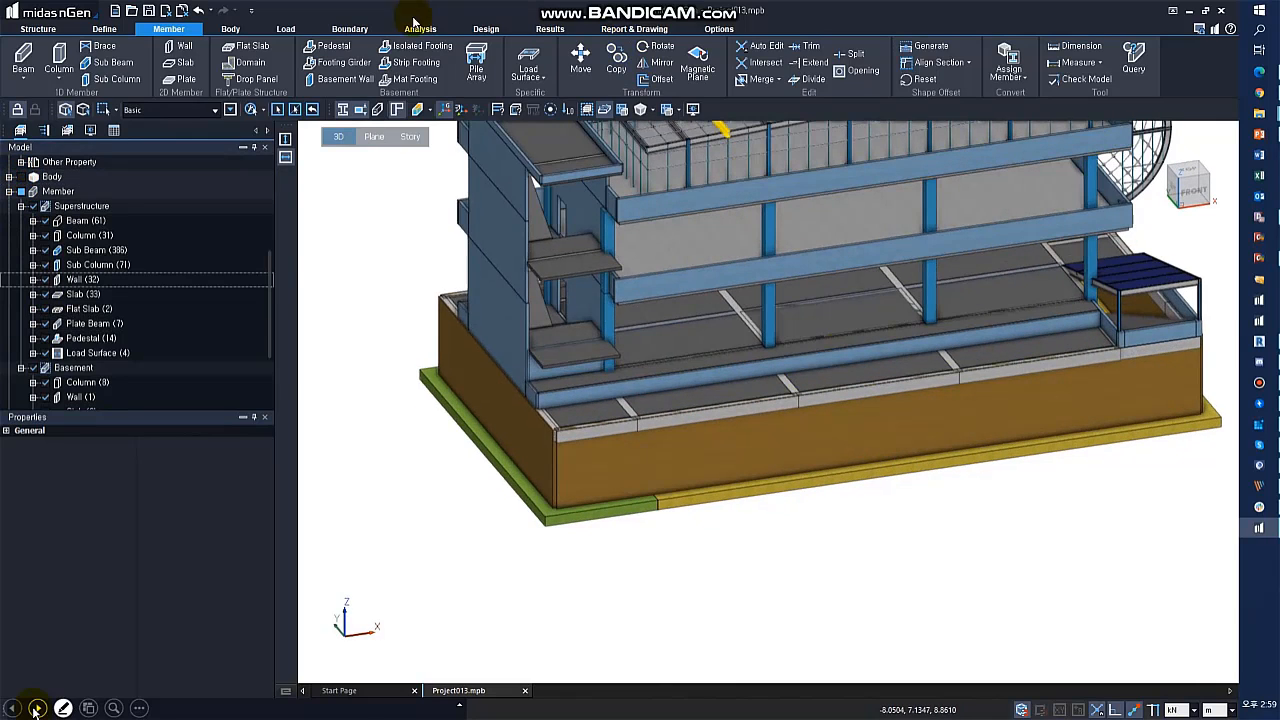
- Create an earth pressure function with ground level 0.6 m, water -2 m, bottom -10 m, soil density 18, friction angle 30° and additional load 16
{"action": "left_click", "coordinate": [286, 28]}
{"action": "left_click", "coordinate": [497, 53]}
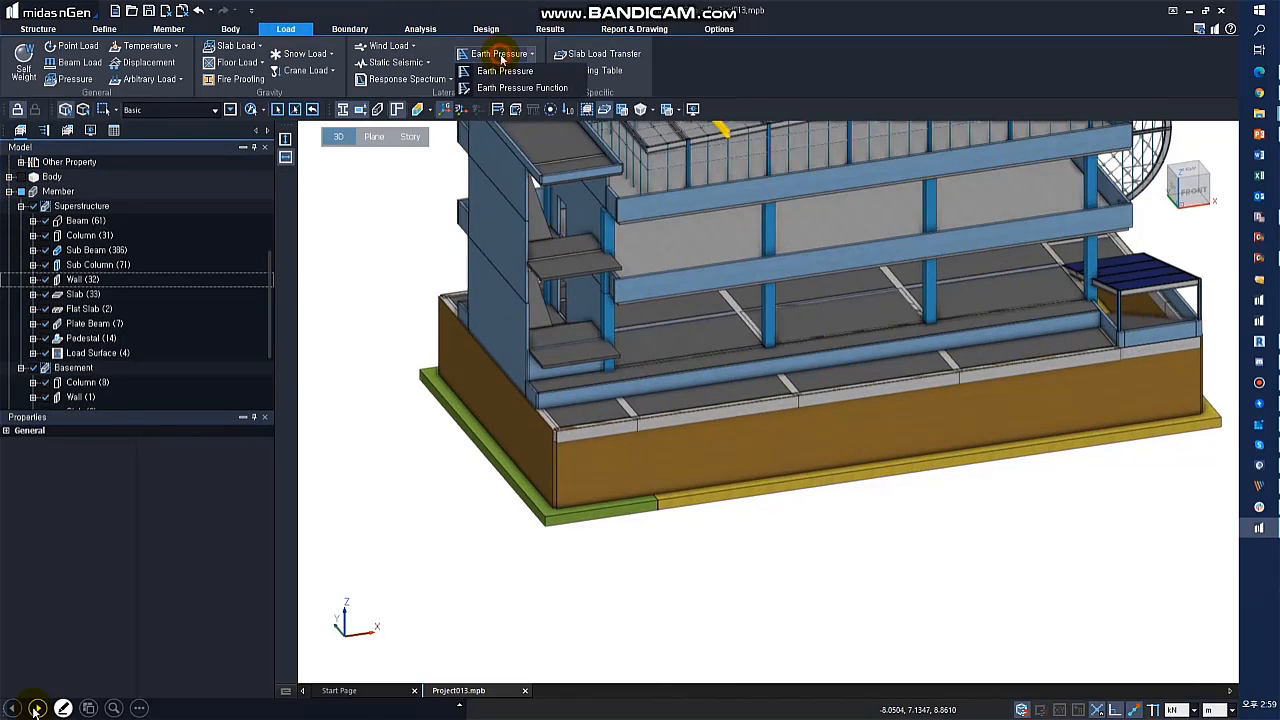
{"action": "left_click", "coordinate": [512, 88]}
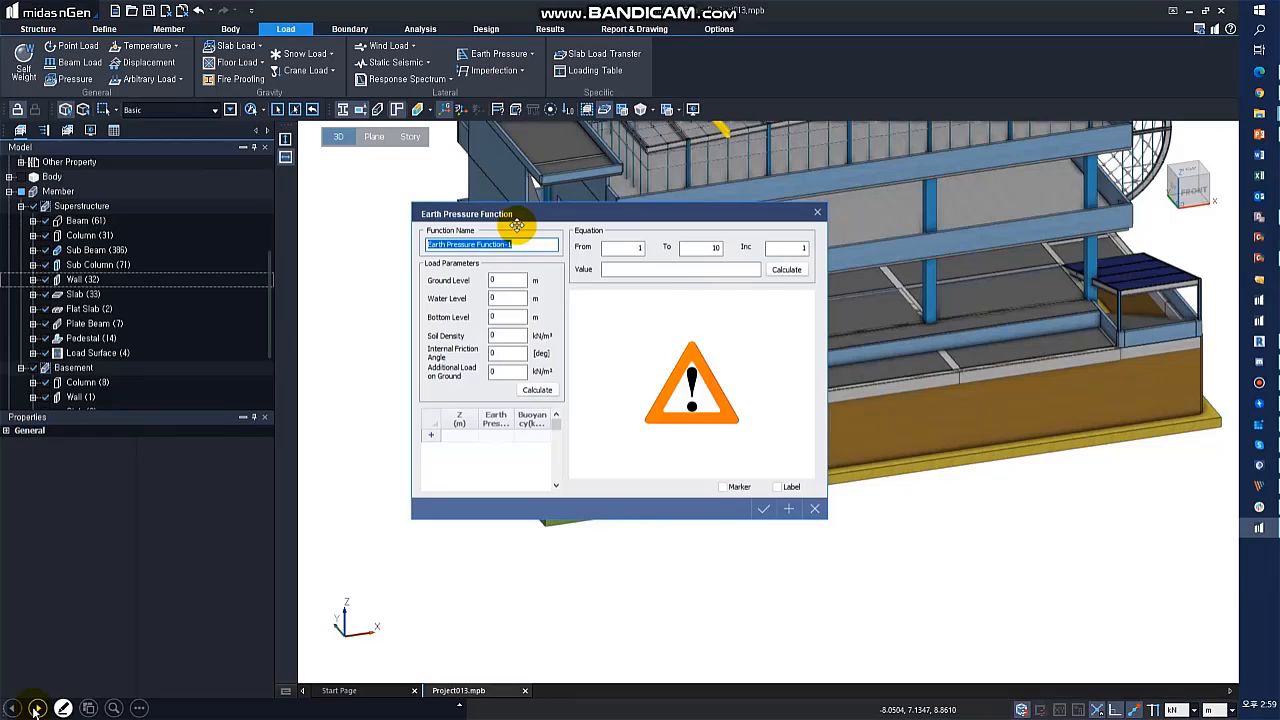
{"action": "left_click", "coordinate": [505, 280]}
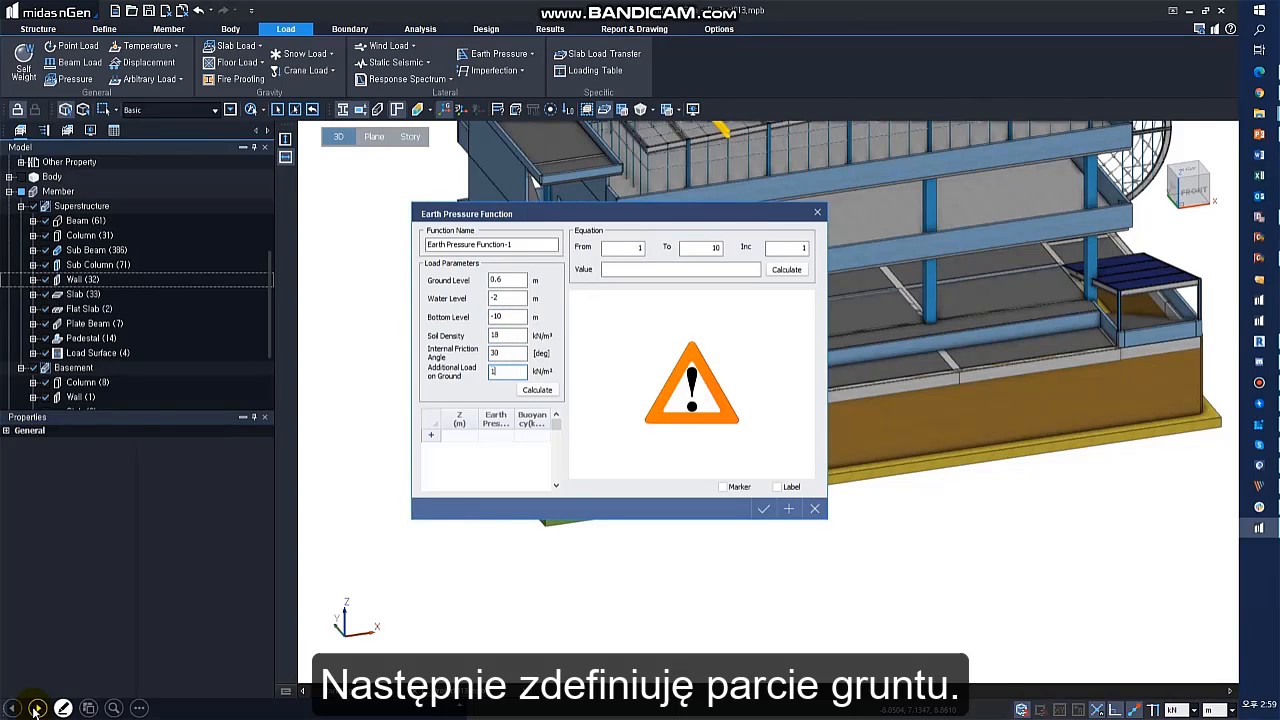
{"action": "left_click", "coordinate": [533, 391]}
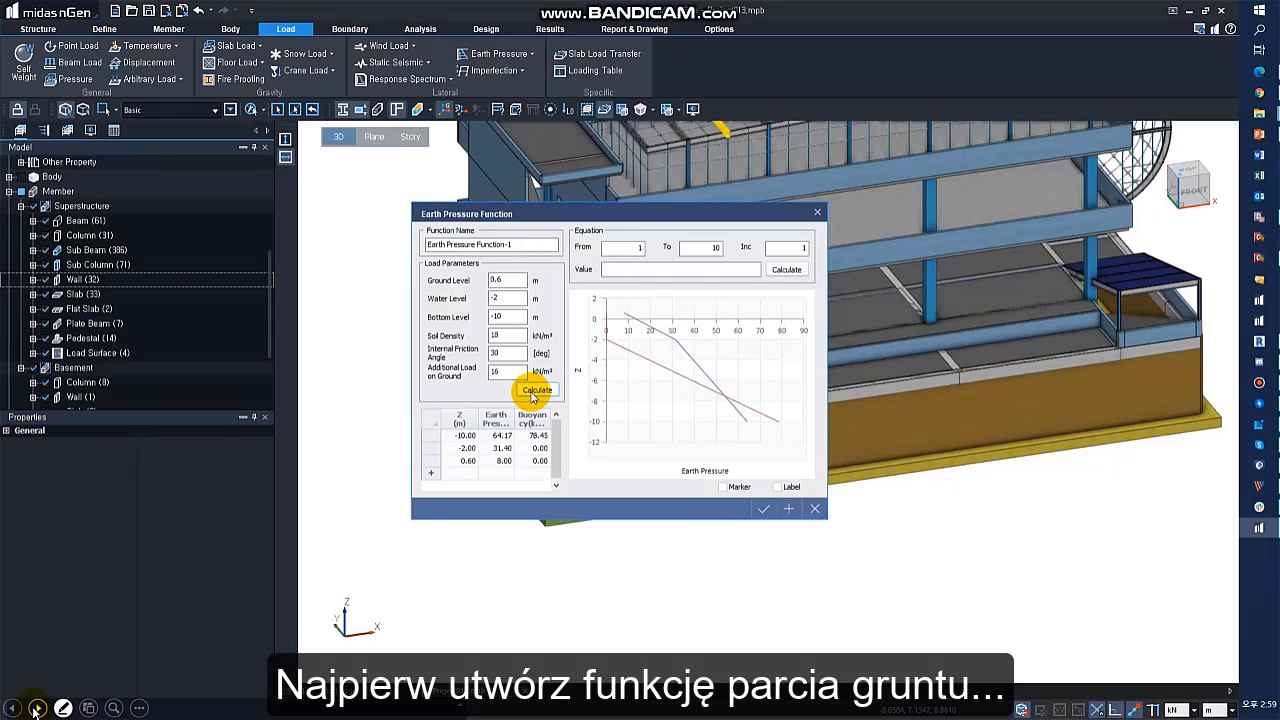
{"action": "left_click", "coordinate": [758, 512]}
- Switch the model display to show walls, slabs and footings as surfaces without thickness
{"action": "left_click", "coordinate": [365, 109]}
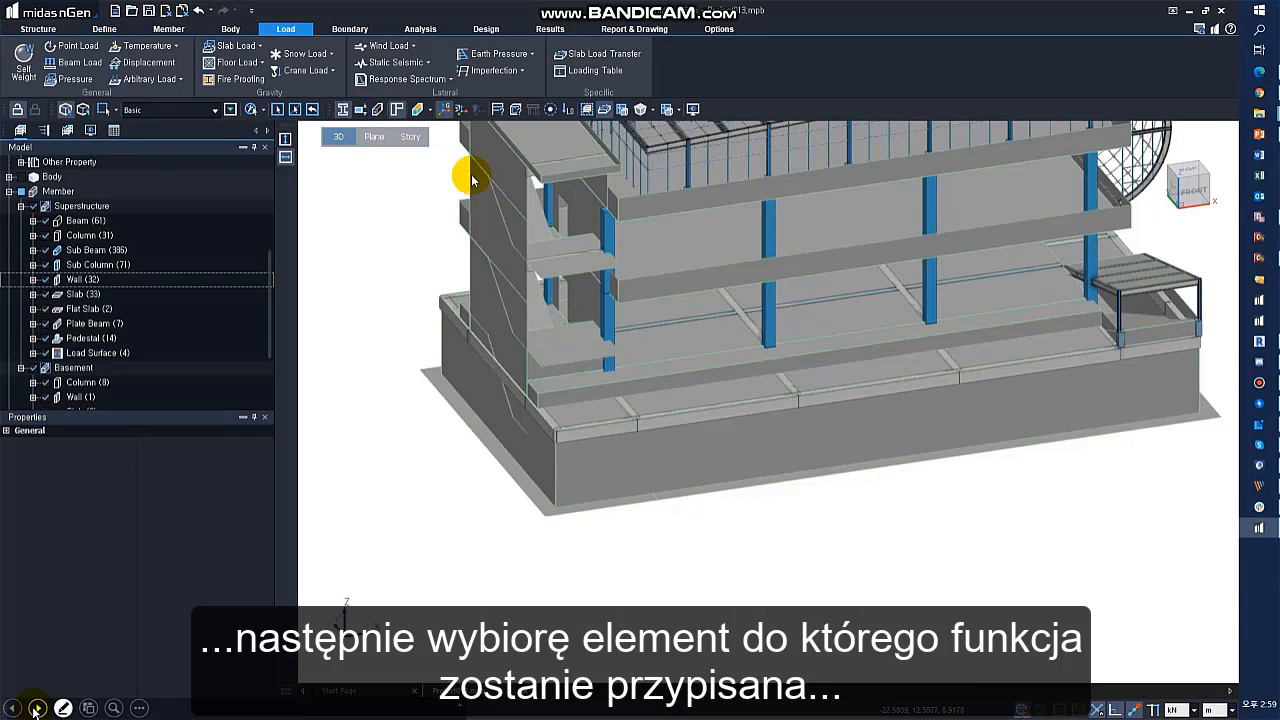
{"action": "scroll", "coordinate": [520, 188], "scroll_direction": "down", "scroll_amount": 1}
{"action": "middle_click_drag", "start_coordinate": [529, 190], "coordinate": [500, 233]}
- Start an earth pressure load and add the four perimeter basement walls as side plates in the forward direction
{"action": "left_click", "coordinate": [491, 60]}
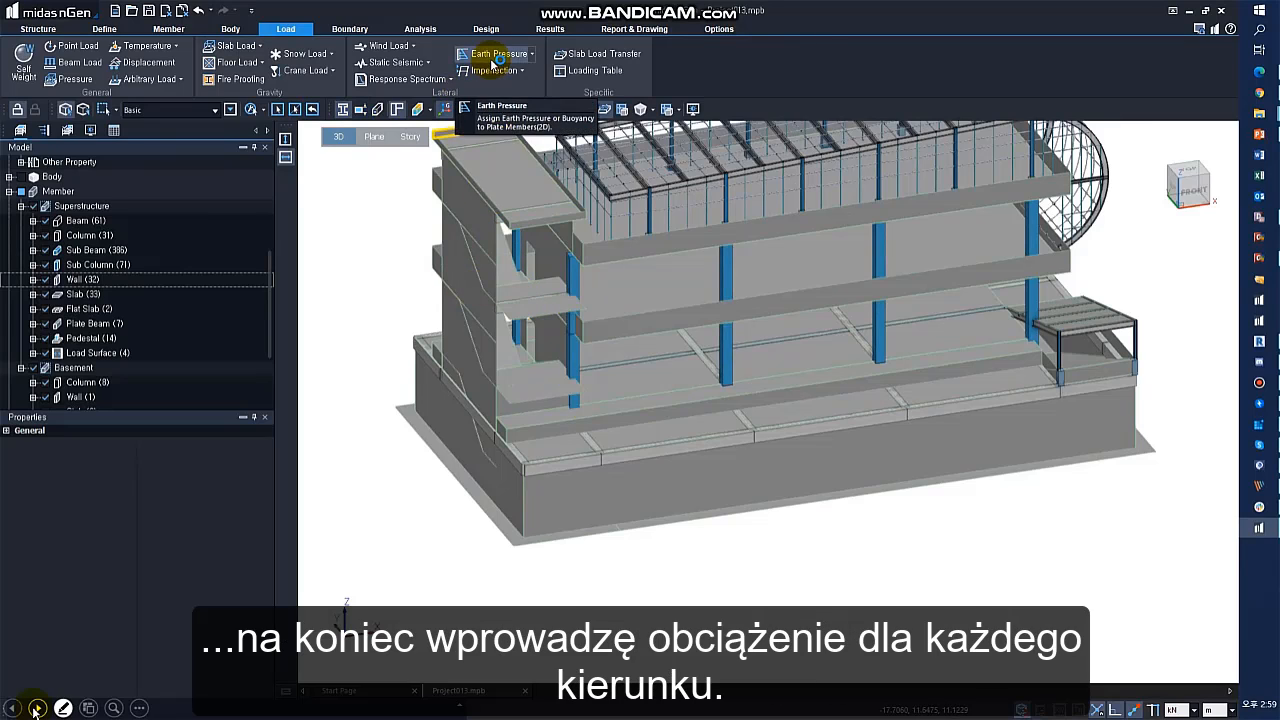
{"action": "left_click", "coordinate": [490, 73]}
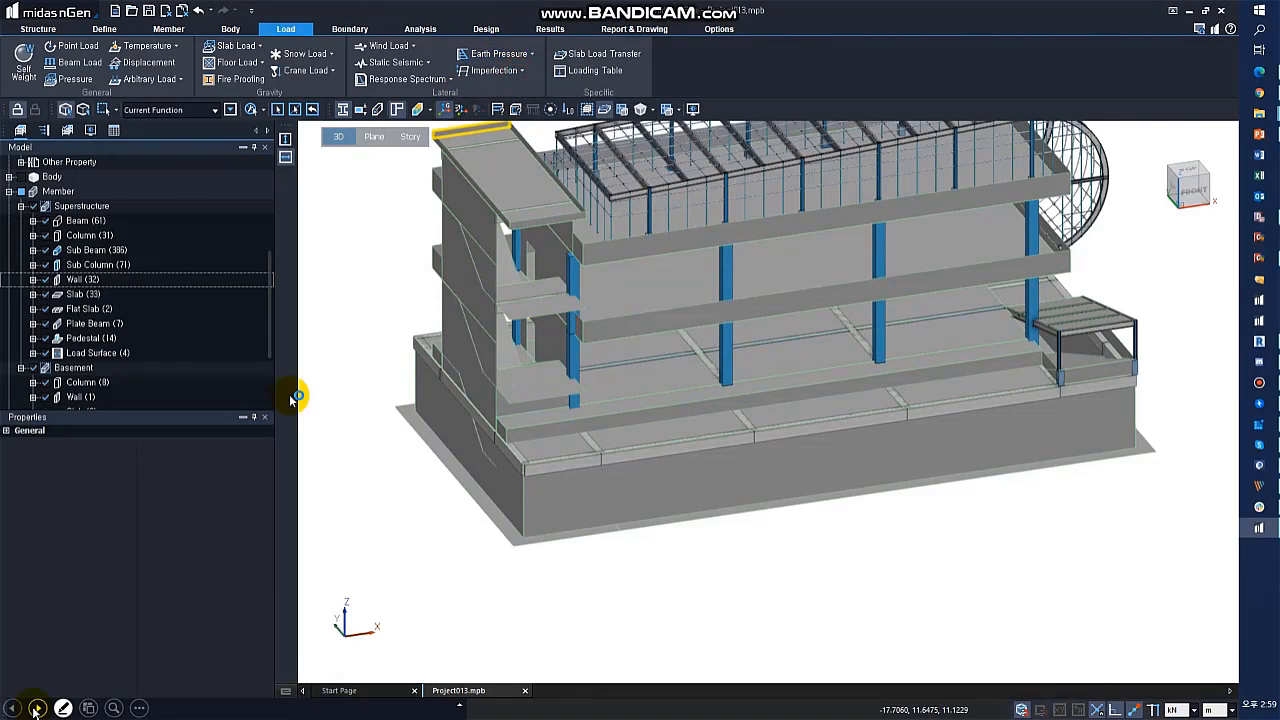
{"action": "left_click", "coordinate": [501, 487]}
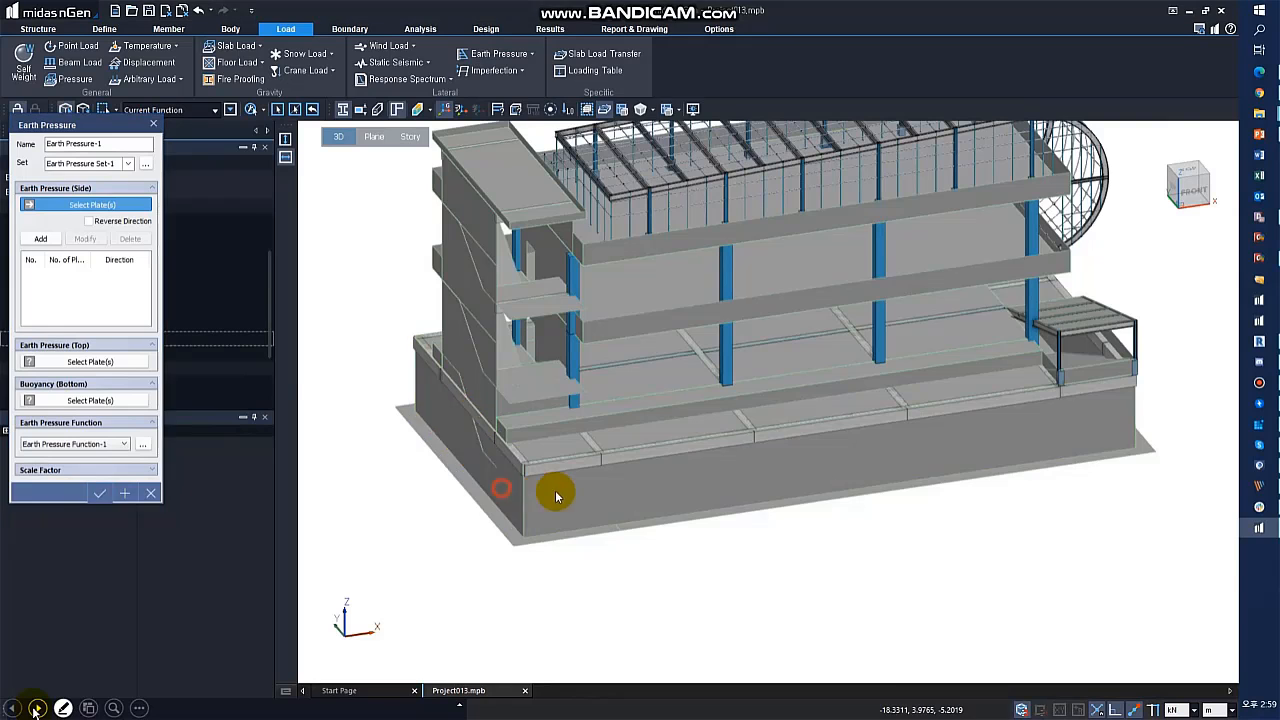
{"action": "left_click", "coordinate": [605, 498]}
{"action": "middle_click_drag", "start_coordinate": [874, 524], "coordinate": [670, 527]}
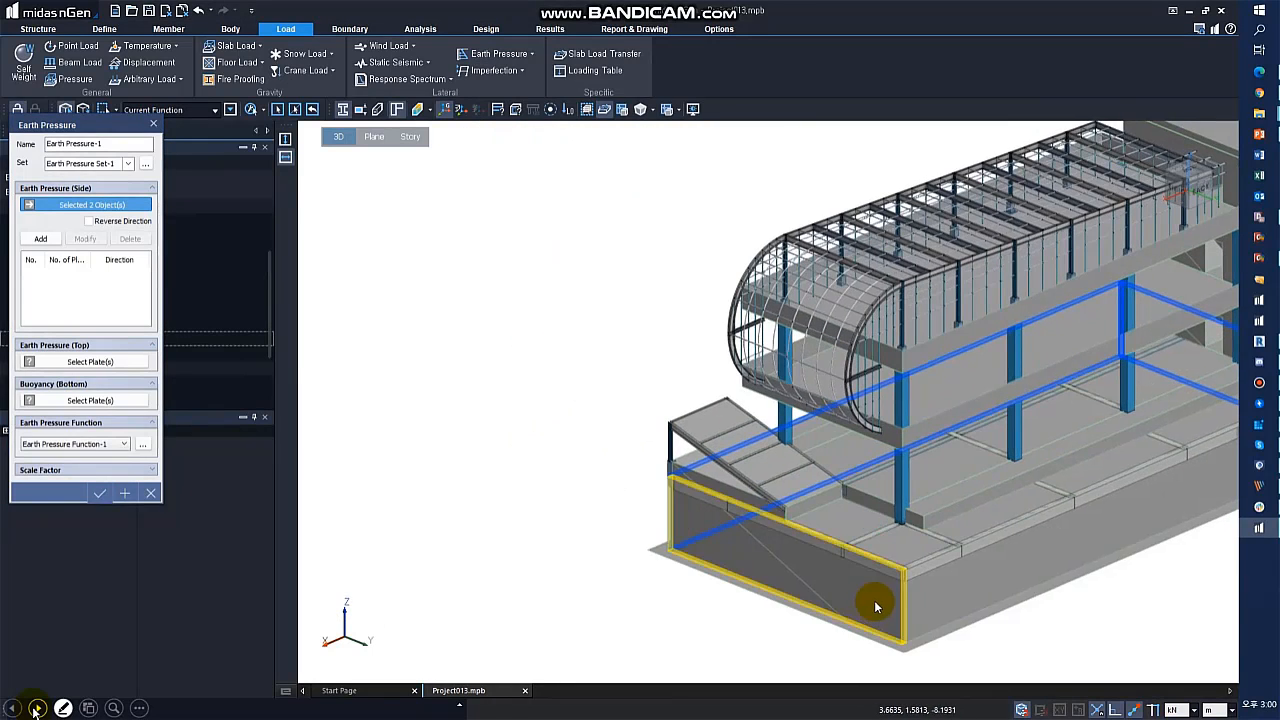
{"action": "left_click", "coordinate": [875, 602]}
{"action": "left_click", "coordinate": [969, 576]}
{"action": "middle_click_drag", "start_coordinate": [969, 576], "coordinate": [822, 527]}
{"action": "left_click", "coordinate": [40, 240]}
- Assign the basement floor slab as the bottom buoyancy plate of the earth pressure load
{"action": "middle_click_drag", "start_coordinate": [660, 467], "coordinate": [664, 400]}
{"action": "middle_click_drag", "start_coordinate": [760, 443], "coordinate": [644, 305]}
{"action": "middle_click_drag", "start_coordinate": [703, 429], "coordinate": [851, 560]}
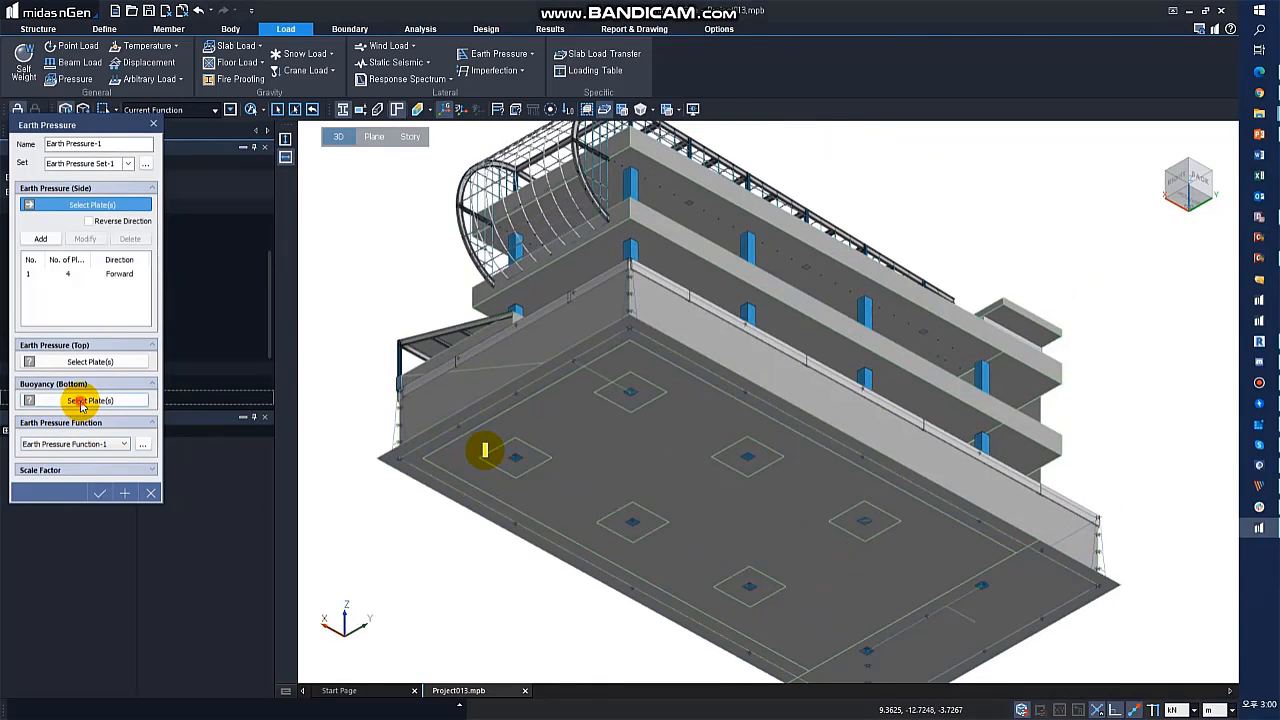
{"action": "left_click", "coordinate": [82, 402]}
{"action": "left_click", "coordinate": [851, 591]}
- Select six basement roof slabs along the canopy end and the rear long side for the top earth pressure
{"action": "left_click", "coordinate": [102, 361]}
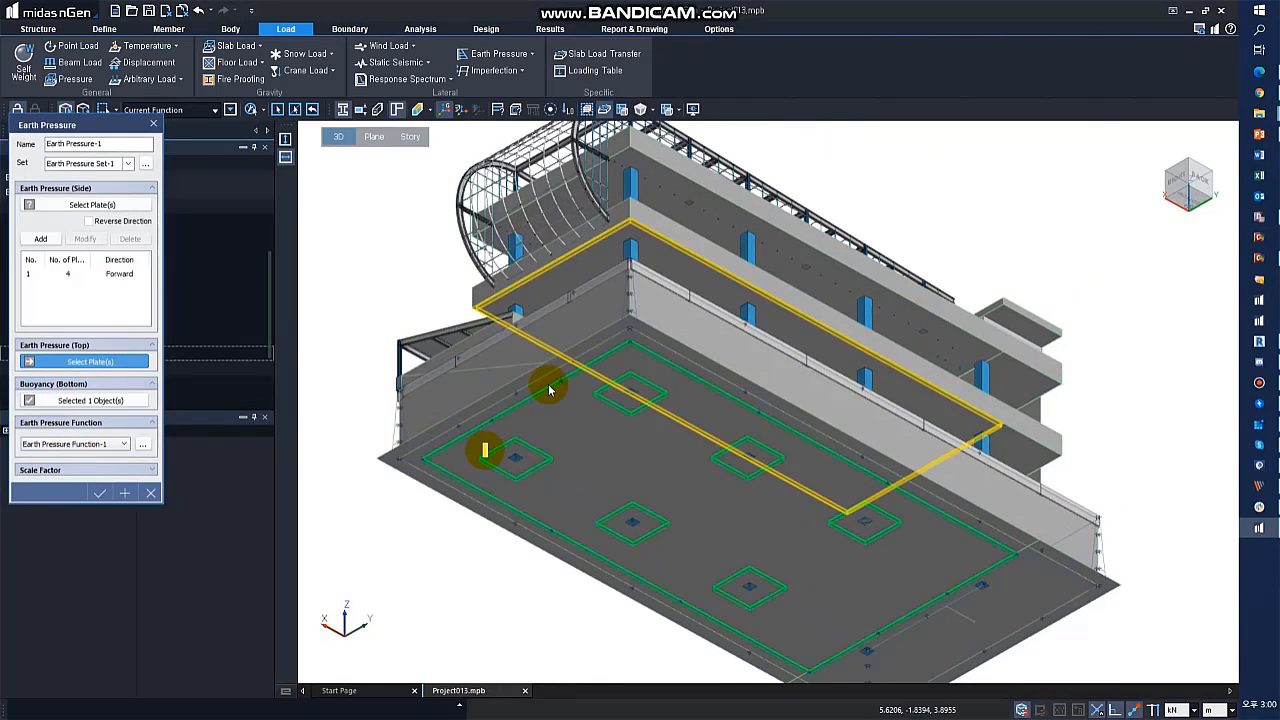
{"action": "middle_click_drag", "start_coordinate": [548, 390], "coordinate": [531, 464]}
{"action": "left_click", "coordinate": [592, 281]}
{"action": "left_click", "coordinate": [632, 312]}
{"action": "left_click", "coordinate": [718, 288]}
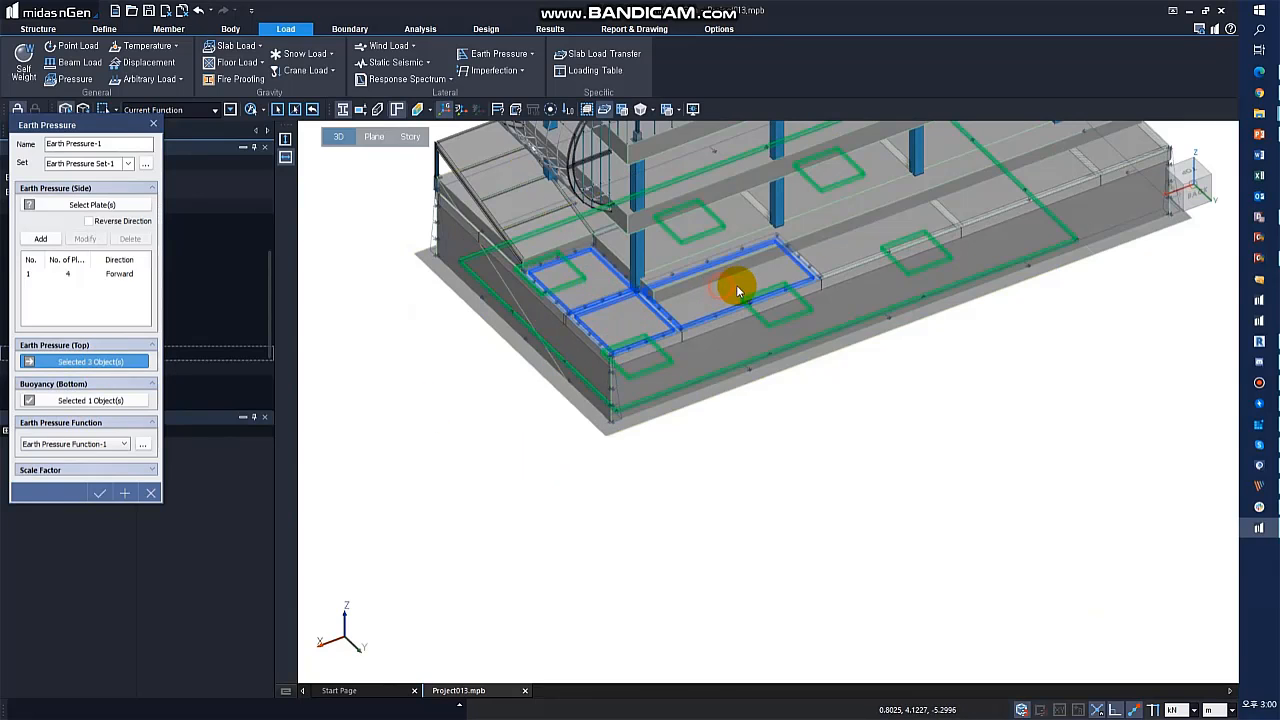
{"action": "left_click", "coordinate": [890, 225]}
{"action": "left_click", "coordinate": [1030, 180]}
{"action": "left_click", "coordinate": [1120, 150]}
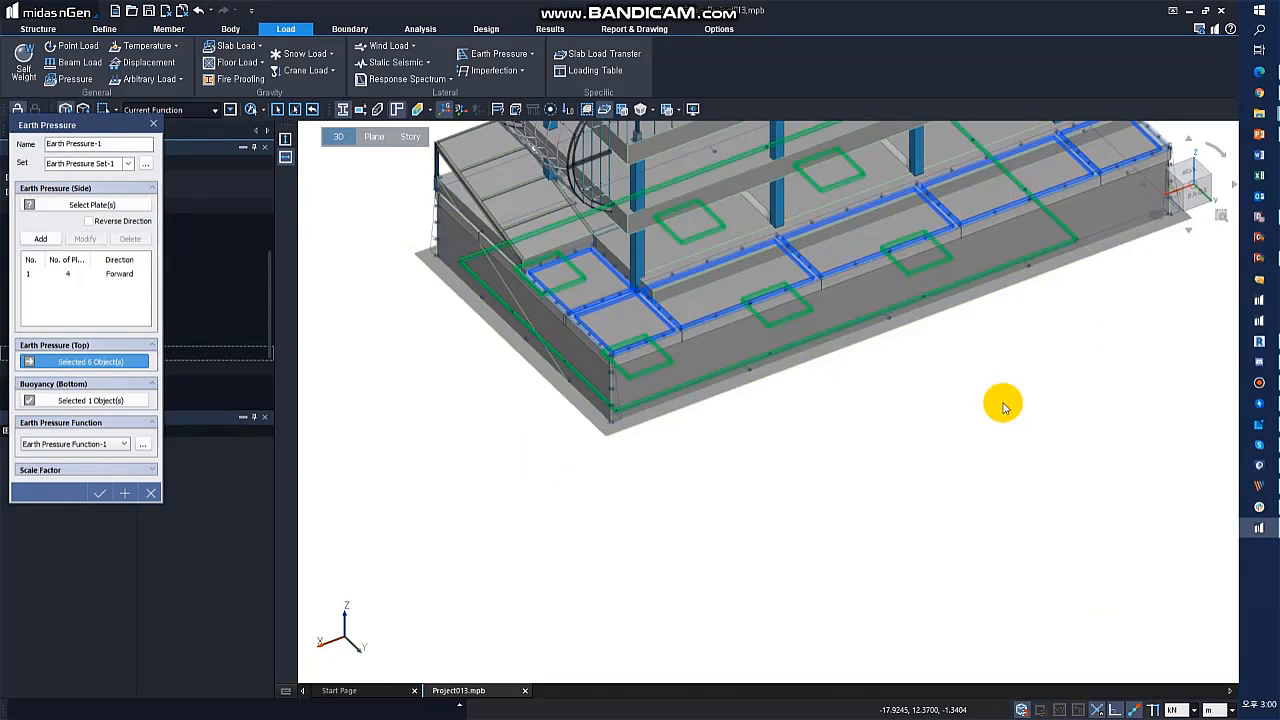
- Add the basement roof slabs along the front long side to the top earth pressure selection
{"action": "middle_click_drag", "start_coordinate": [829, 537], "coordinate": [597, 545]}
{"action": "middle_click_drag", "start_coordinate": [960, 620], "coordinate": [630, 365]}
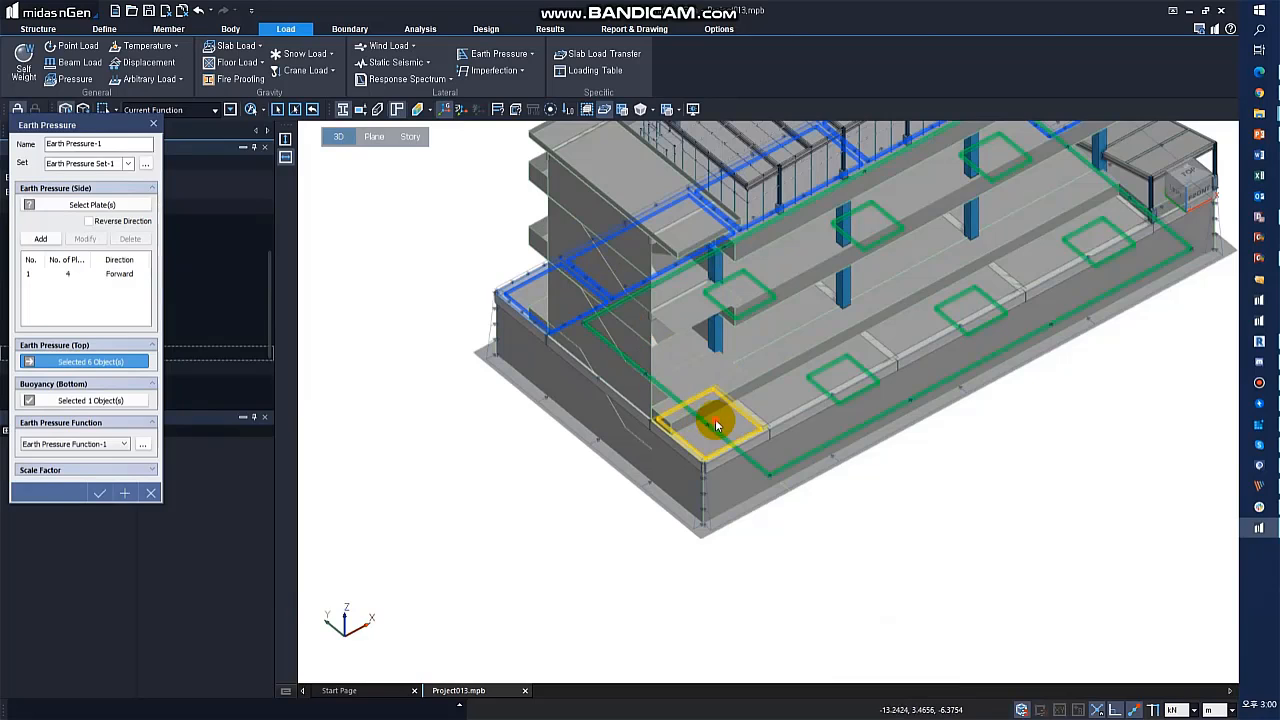
{"action": "left_click", "coordinate": [798, 385]}
{"action": "left_click", "coordinate": [975, 302]}
{"action": "left_click", "coordinate": [1050, 244]}
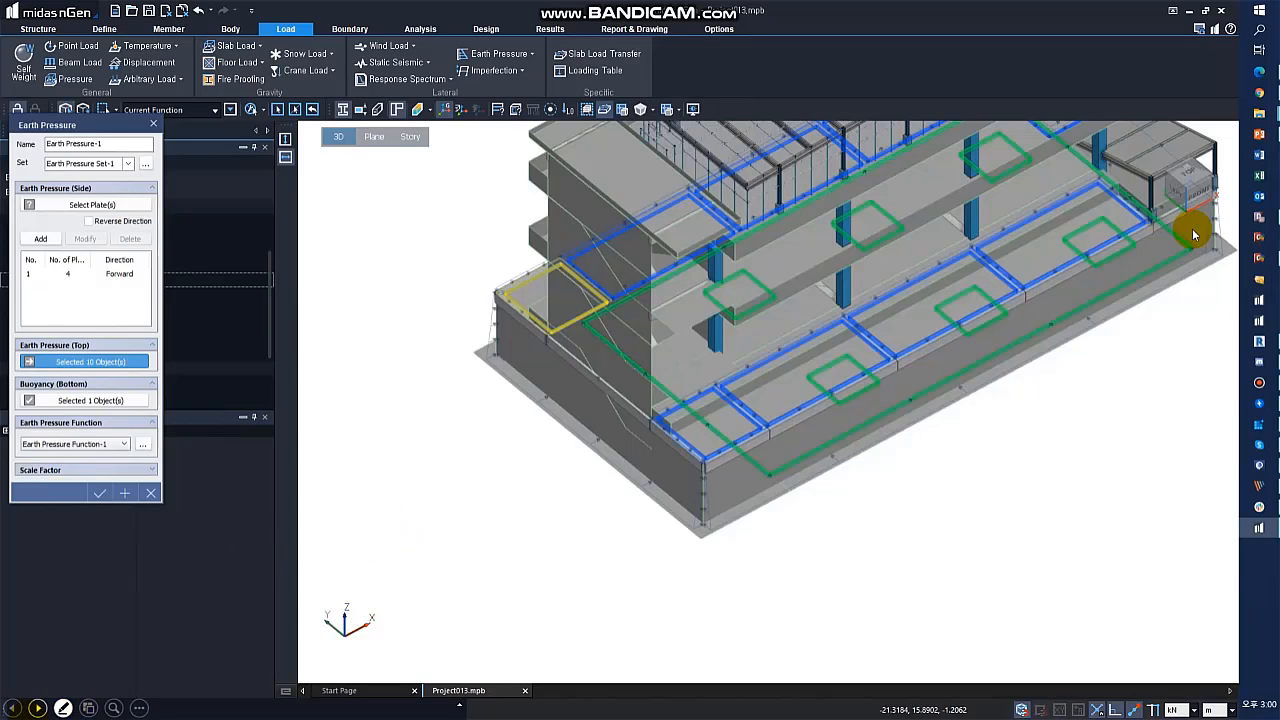
{"action": "left_click", "coordinate": [28, 712]}
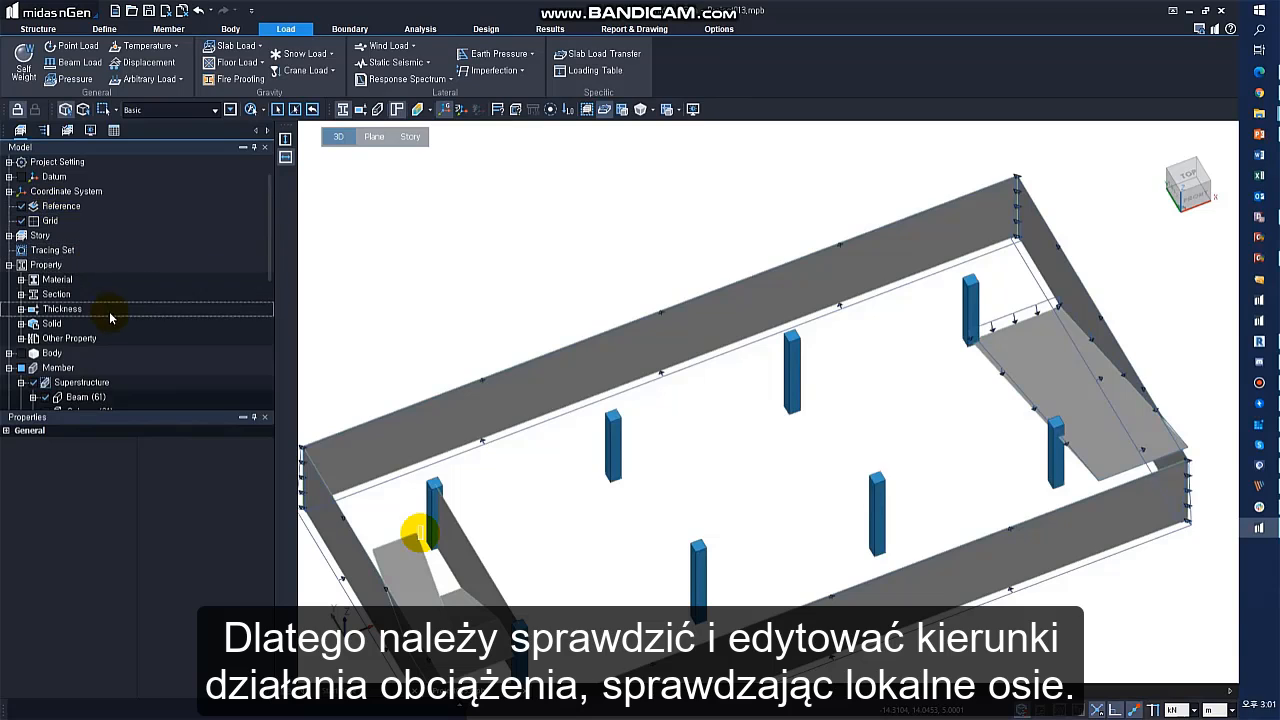
- Modify the Earth Pressure-1 load by removing the rear long wall and the end wall beside the ramp from its forward side entry
{"action": "left_click", "coordinate": [44, 130]}
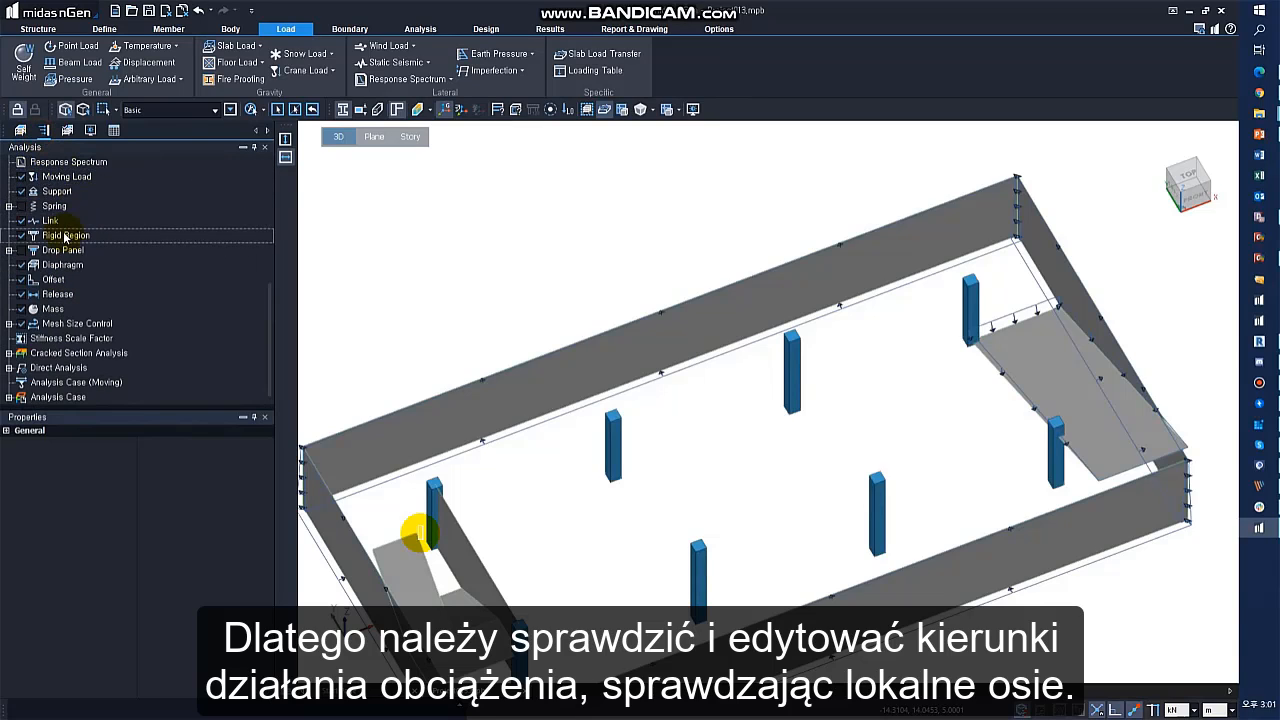
{"action": "scroll", "coordinate": [54, 208], "scroll_direction": "up", "scroll_amount": 3}
{"action": "left_click", "coordinate": [93, 259]}
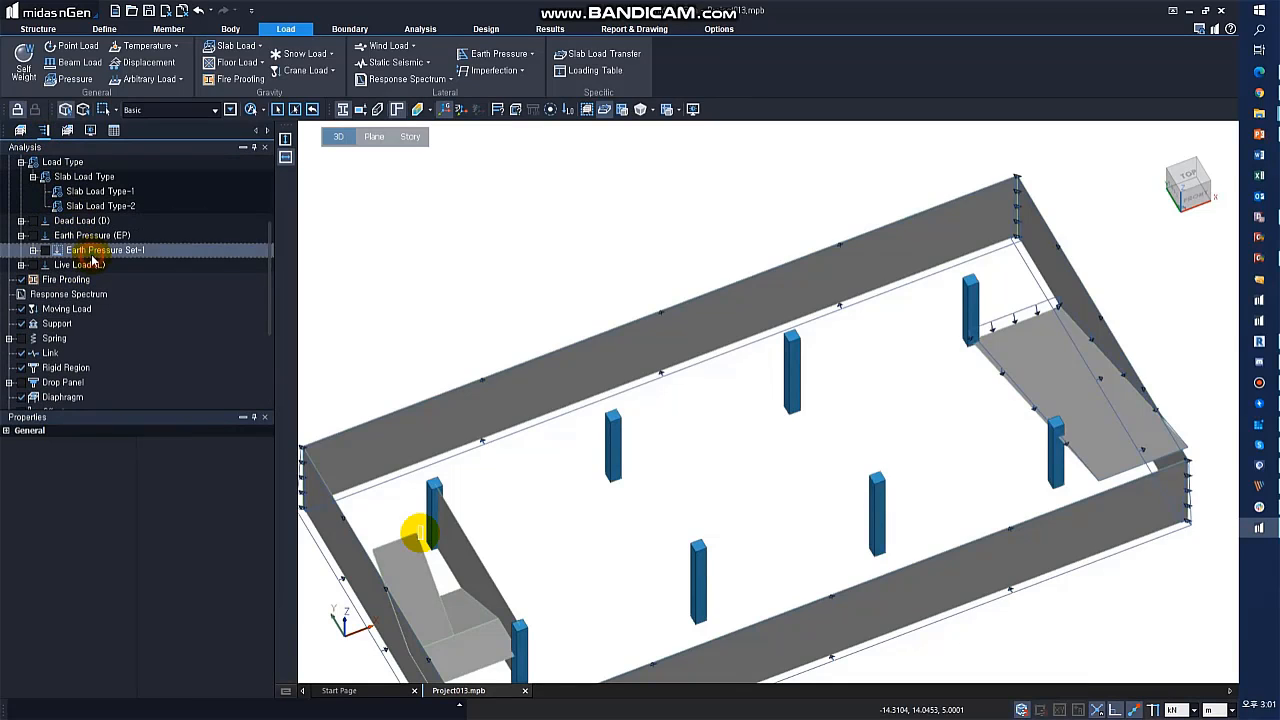
{"action": "double_click", "coordinate": [93, 259]}
{"action": "double_click", "coordinate": [105, 265]}
{"action": "right_click", "coordinate": [115, 280]}
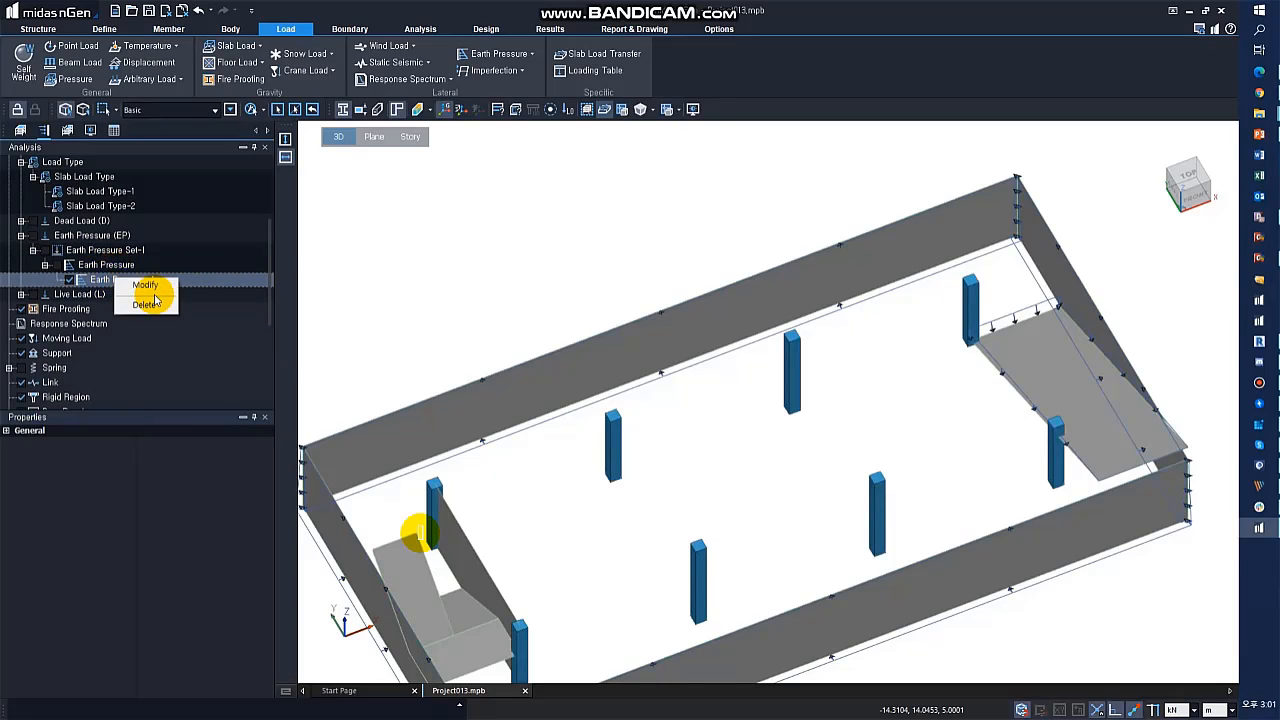
{"action": "left_click", "coordinate": [146, 285]}
{"action": "left_click", "coordinate": [58, 274]}
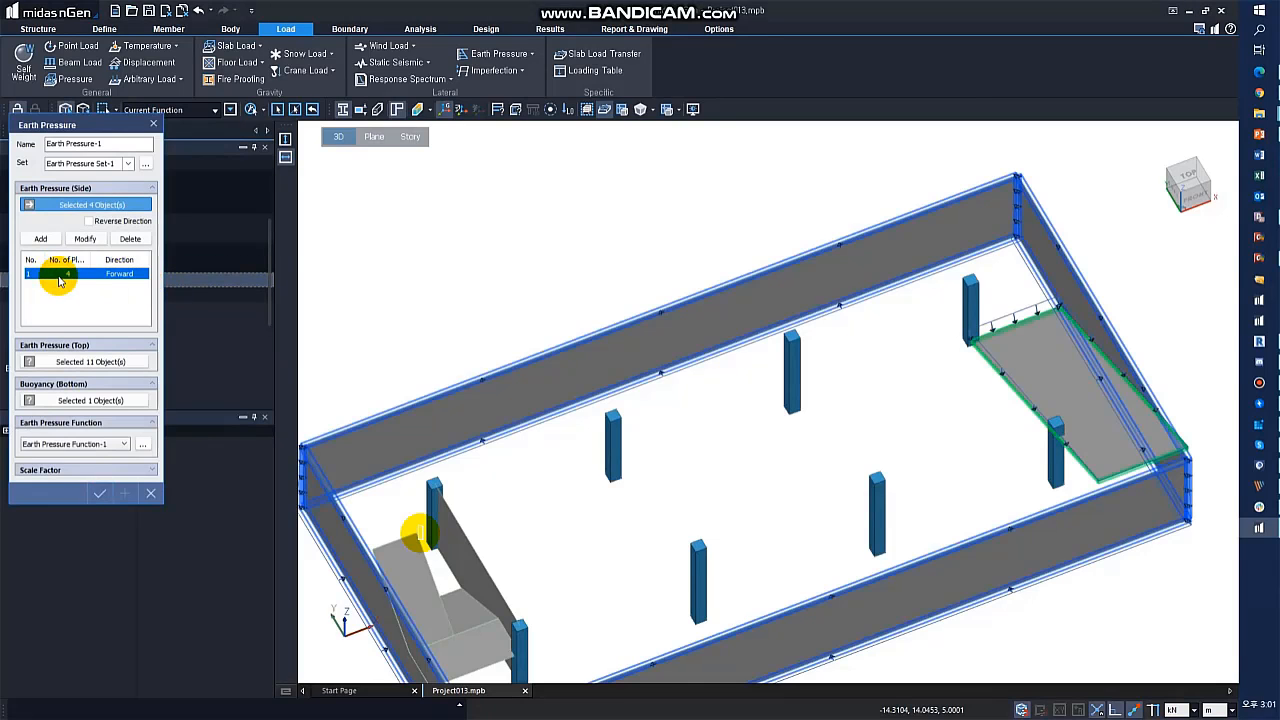
{"action": "left_click", "coordinate": [500, 392]}
{"action": "left_click", "coordinate": [1062, 297]}
{"action": "left_click", "coordinate": [85, 238]}
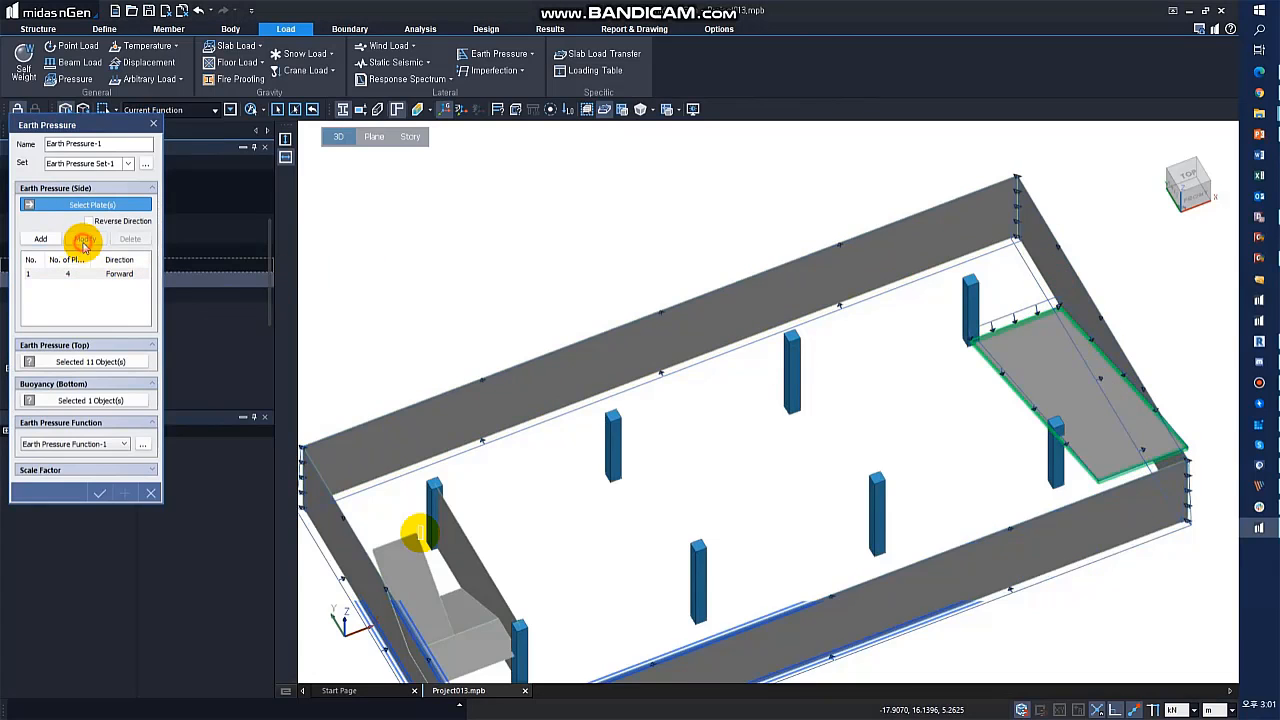
- Add the rear long wall and the end wall beside the ramp as a side entry with reversed direction, and apply the load
{"action": "middle_click_drag", "start_coordinate": [674, 434], "coordinate": [686, 325]}
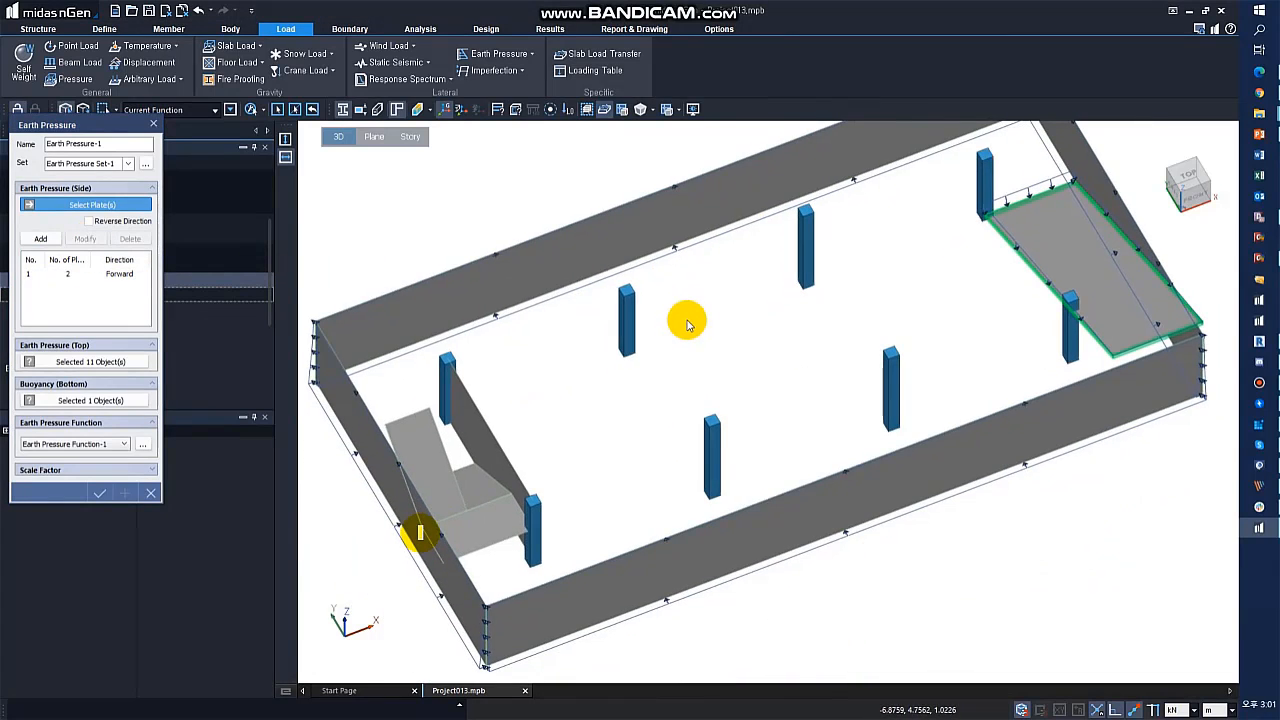
{"action": "left_click", "coordinate": [77, 206]}
{"action": "left_click", "coordinate": [929, 212]}
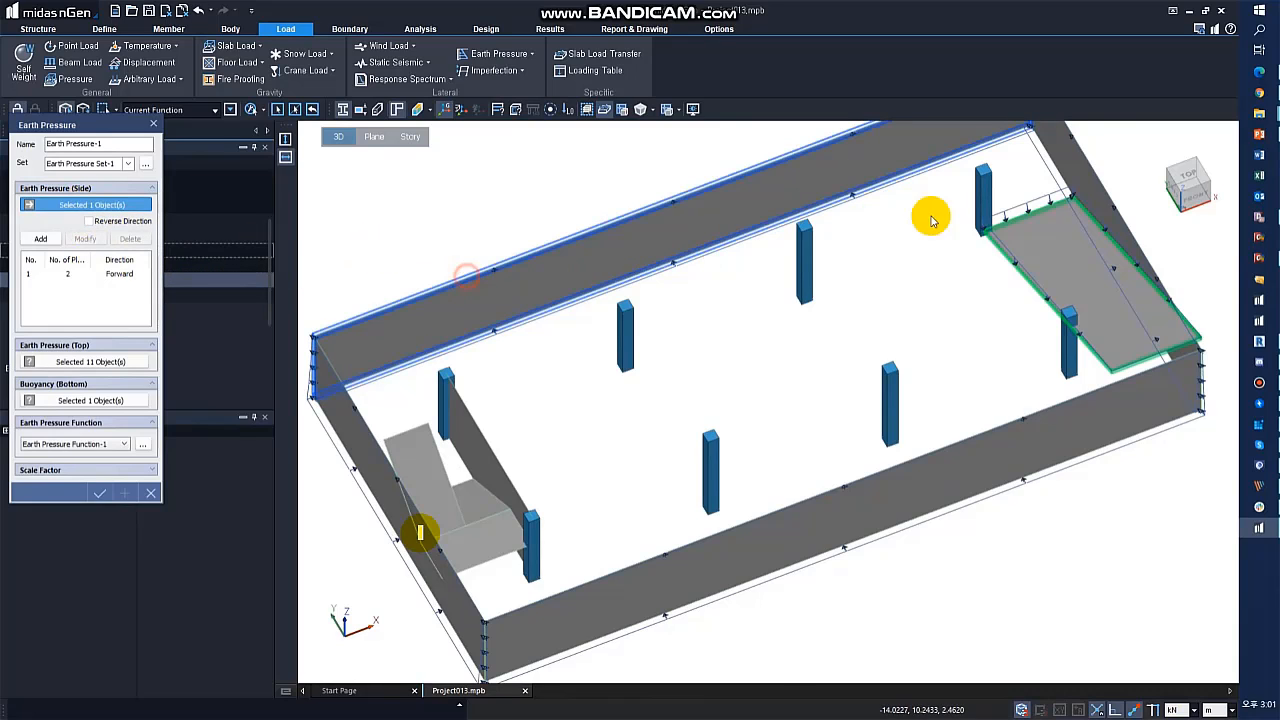
{"action": "left_click", "coordinate": [1090, 176]}
{"action": "left_click", "coordinate": [112, 220]}
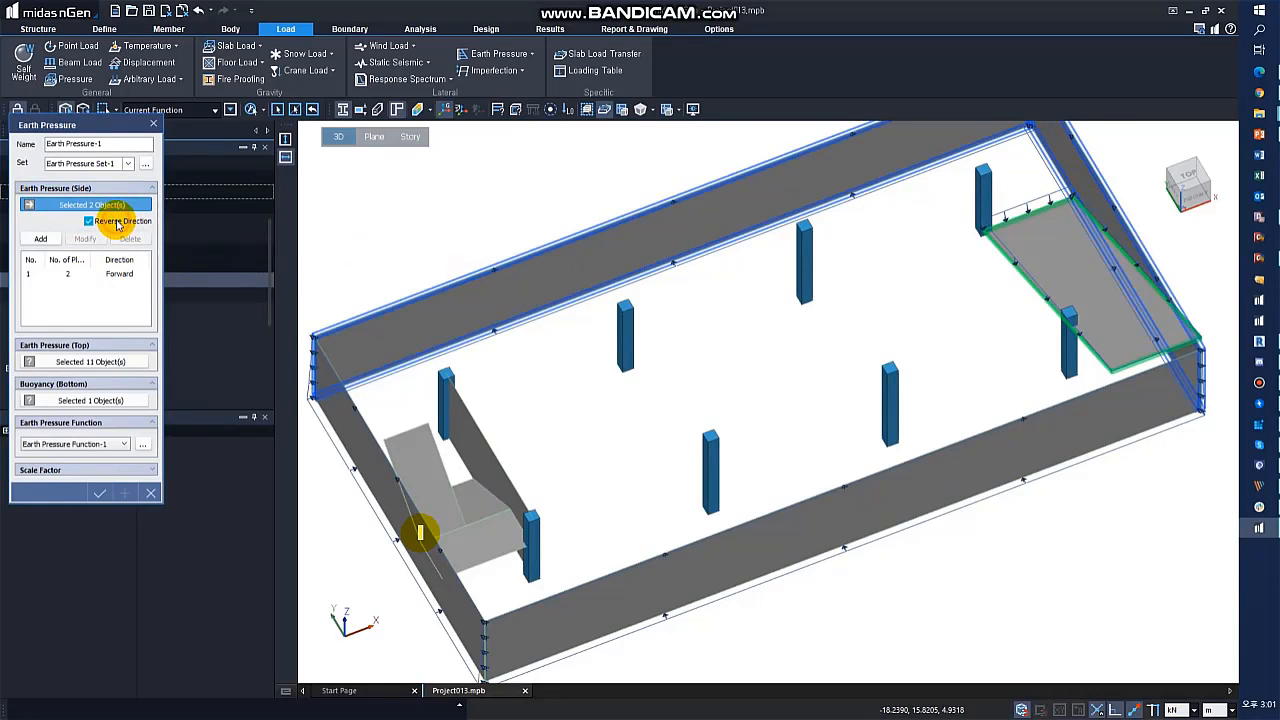
{"action": "left_click", "coordinate": [41, 239]}
{"action": "left_click", "coordinate": [100, 494]}
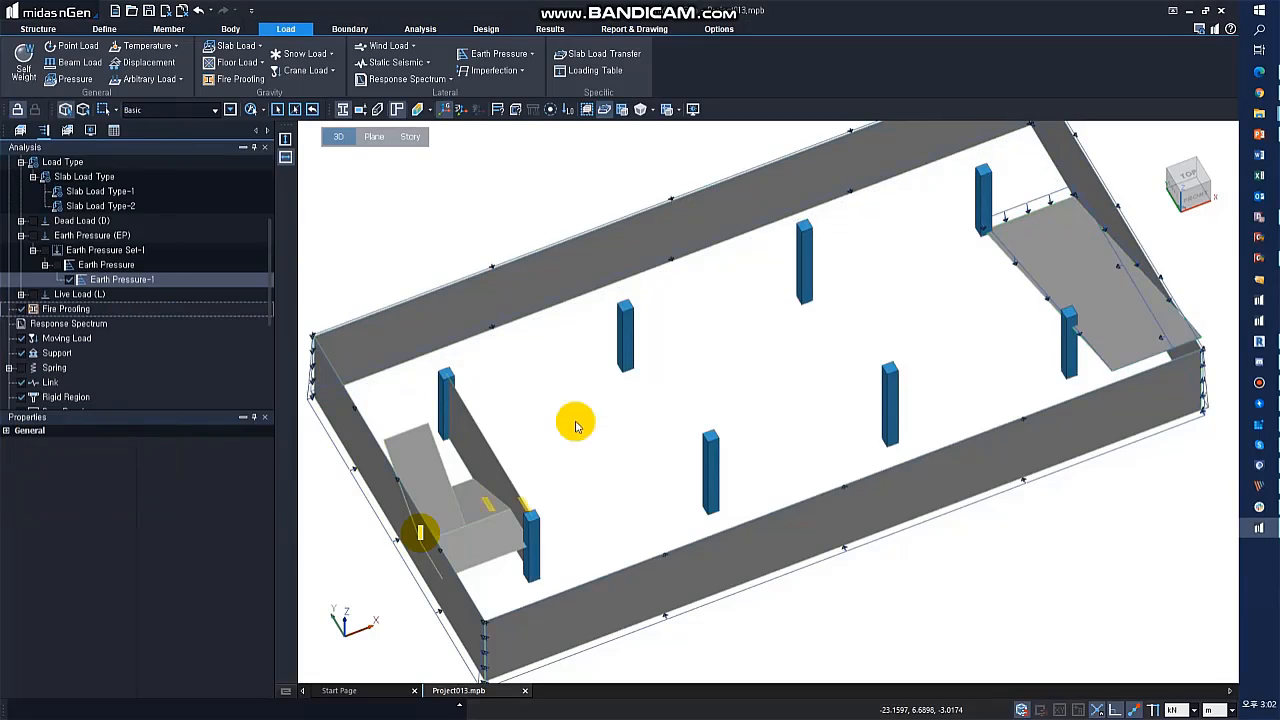
- Delete the existing Analysis for Design-2 analysis case
{"action": "middle_click_drag", "start_coordinate": [600, 372], "coordinate": [703, 530]}
{"action": "mouse_move", "coordinate": [770, 372]}
{"action": "middle_mouse_down"}
{"action": "mouse_move", "coordinate": [771, 331]}
{"action": "mouse_move", "coordinate": [765, 370]}
{"action": "middle_mouse_up"}
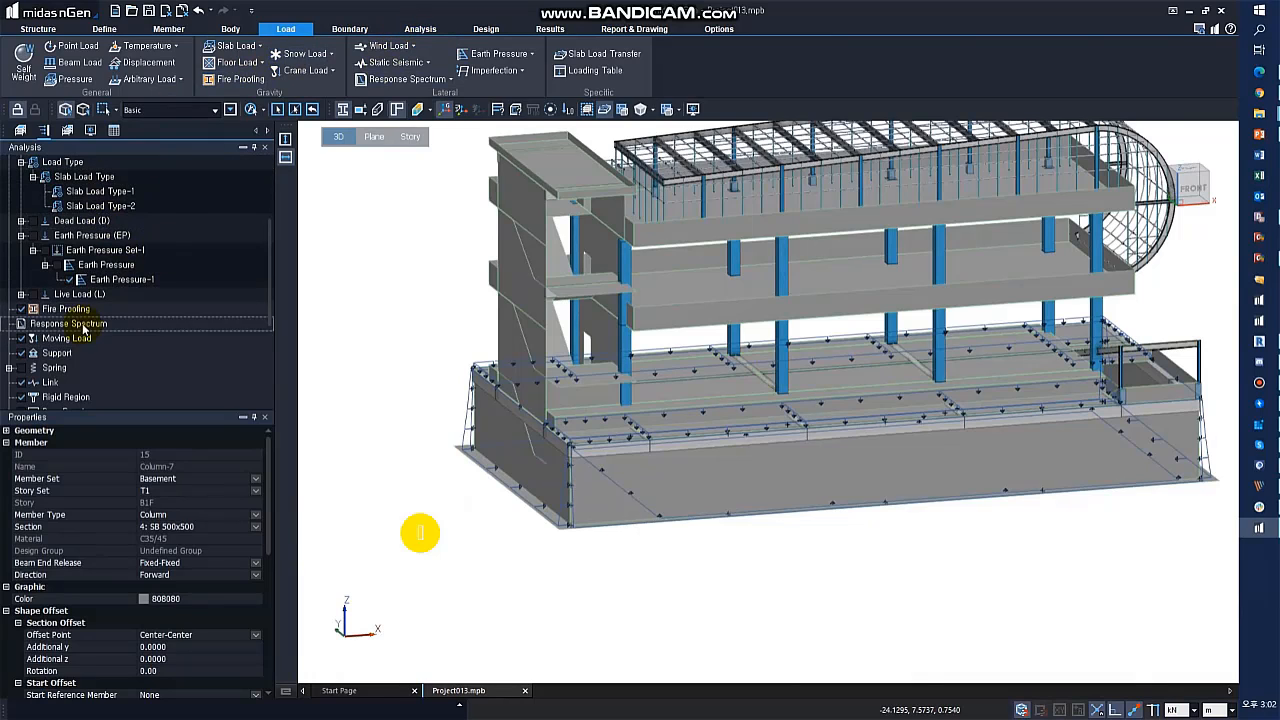
{"action": "scroll", "coordinate": [80, 357], "scroll_direction": "down", "scroll_amount": 4}
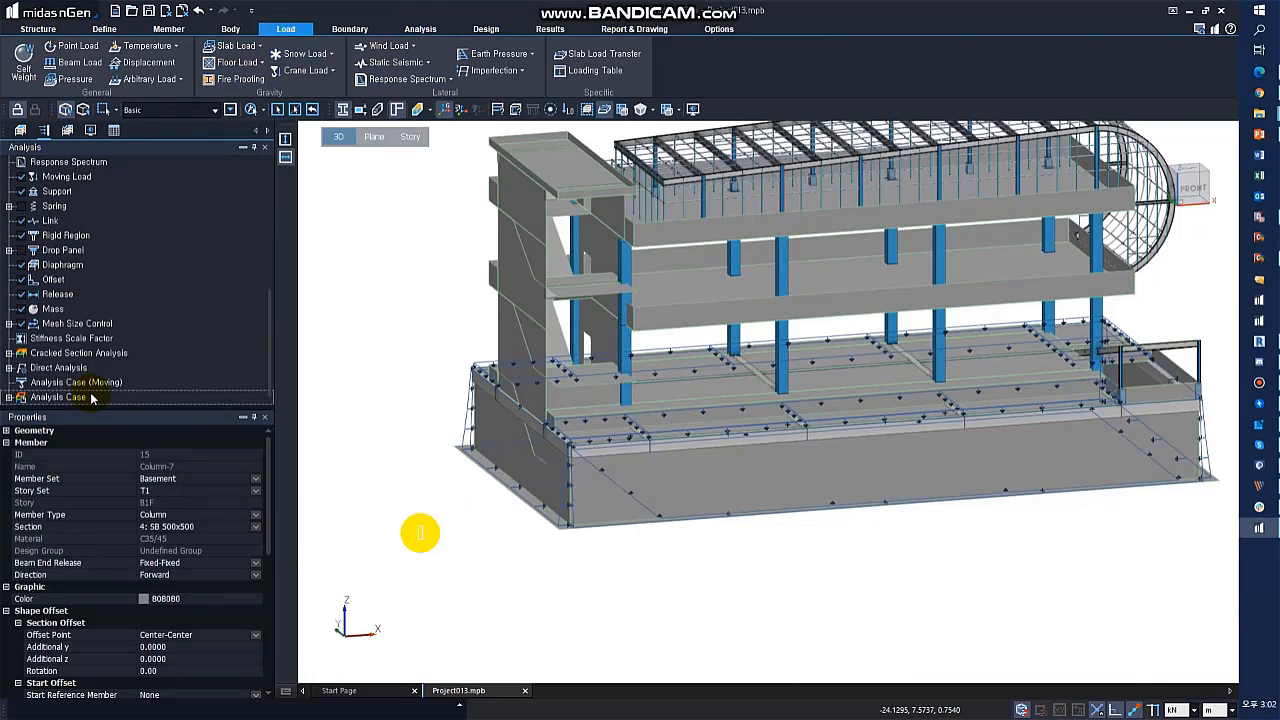
{"action": "double_click", "coordinate": [90, 397]}
{"action": "left_click", "coordinate": [93, 399]}
{"action": "right_click", "coordinate": [92, 405]}
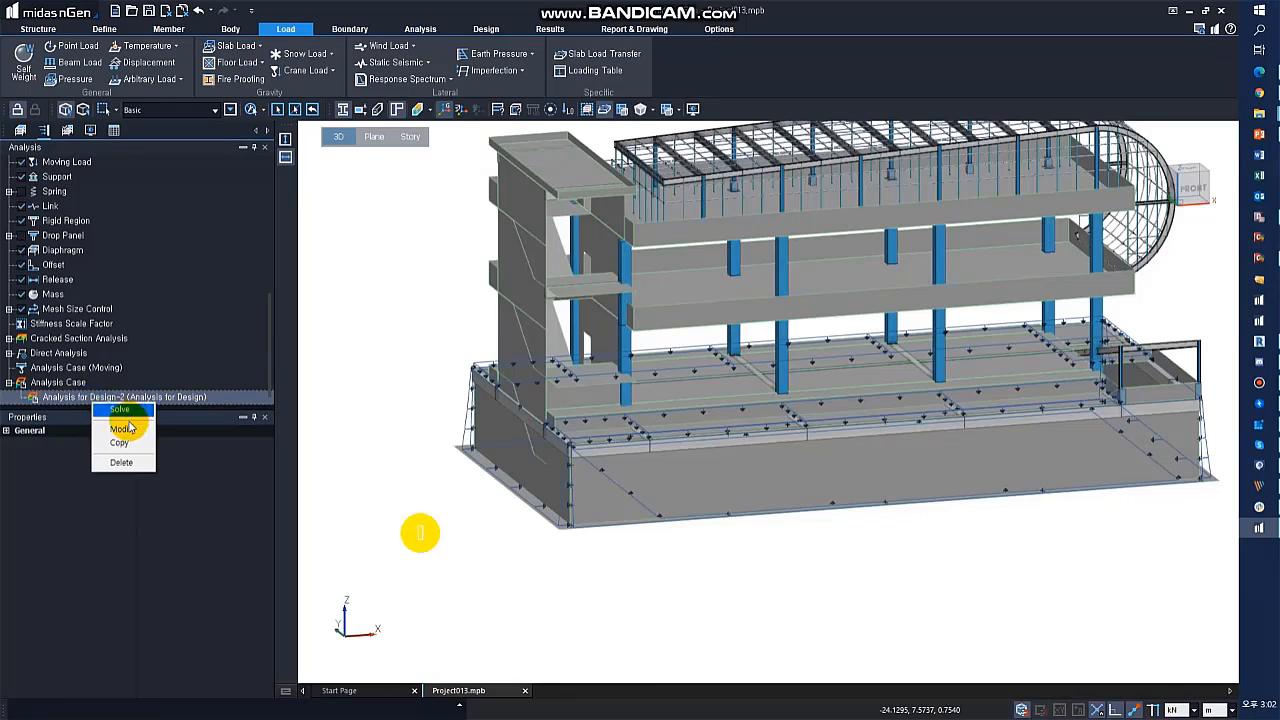
{"action": "left_click", "coordinate": [129, 450]}
- Add analysis case Analysis for Design-1 covering superstructure and basement, with the spring, dead load, earth pressure and live load sets
{"action": "right_click", "coordinate": [86, 397]}
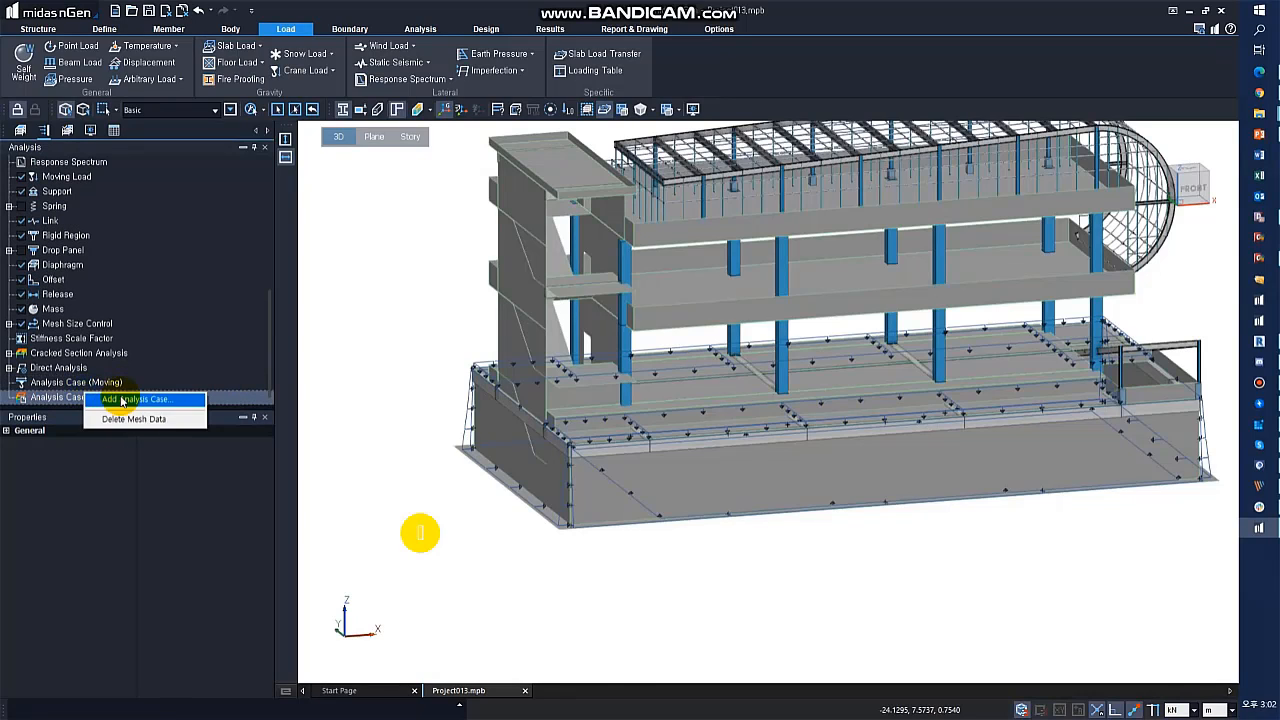
{"action": "left_click", "coordinate": [126, 403]}
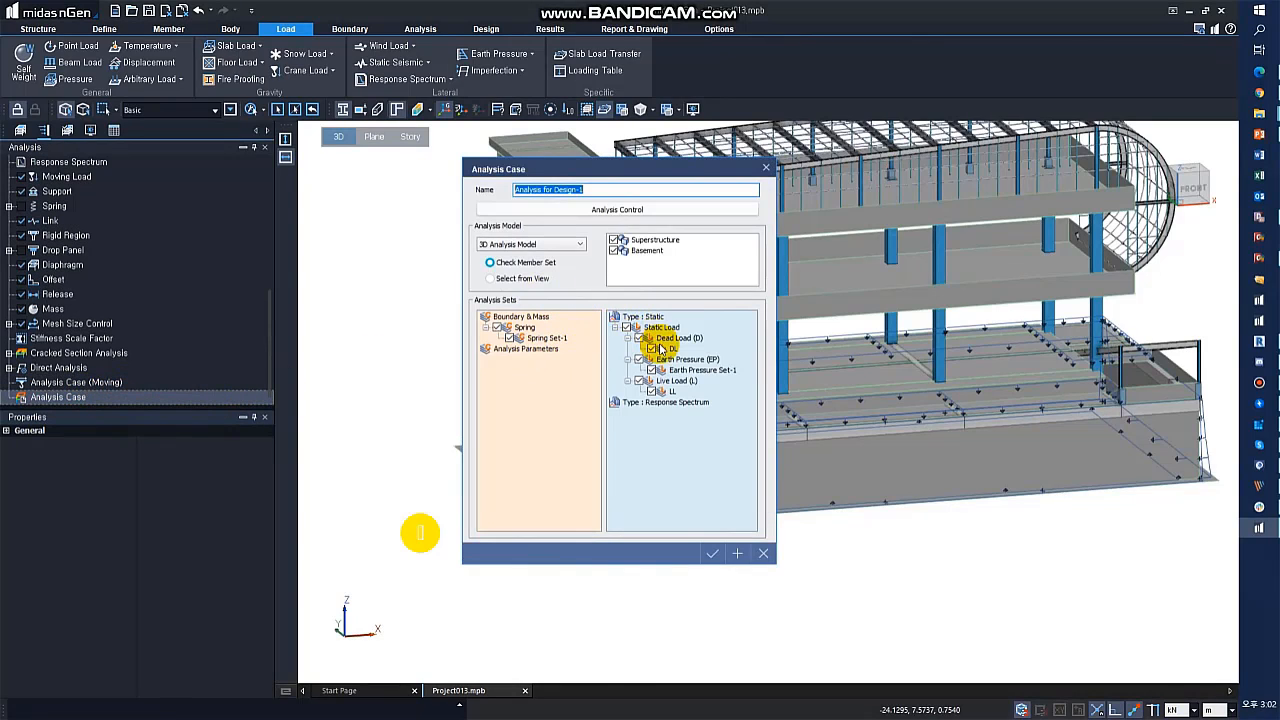
{"action": "left_click", "coordinate": [714, 553]}
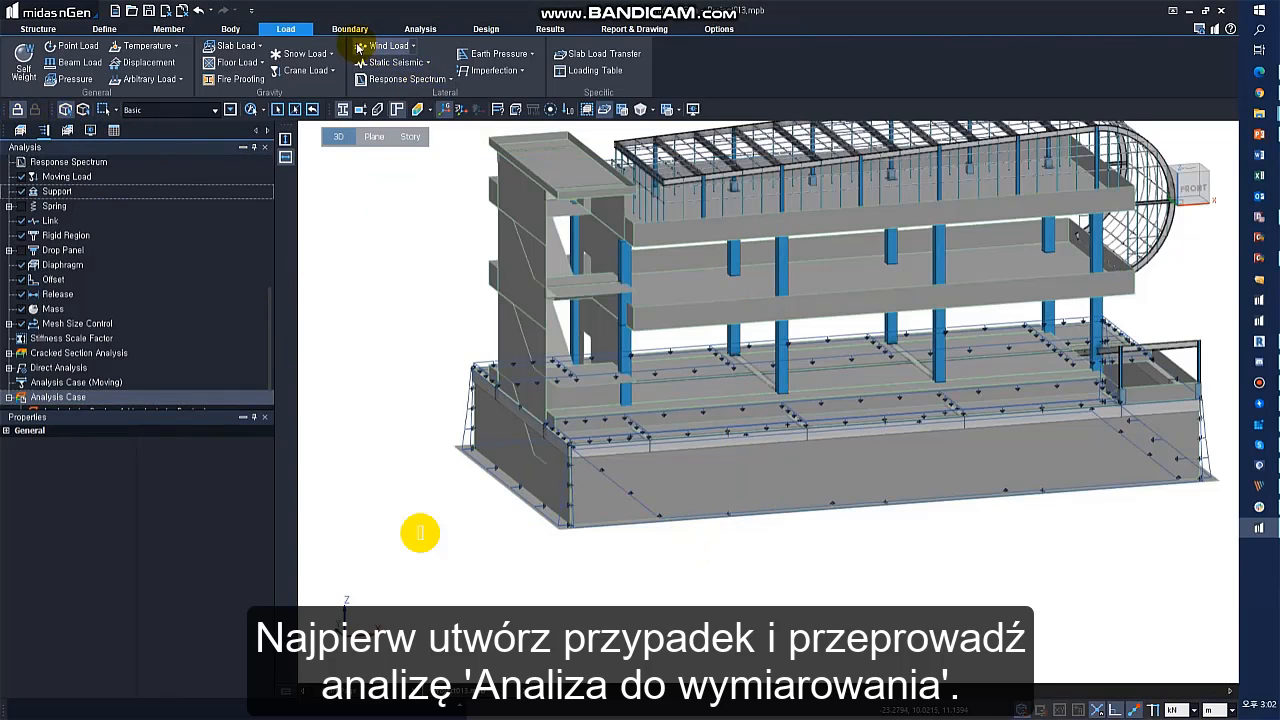
- Run the analysis of the Analysis for Design-1 case
{"action": "left_click", "coordinate": [420, 28]}
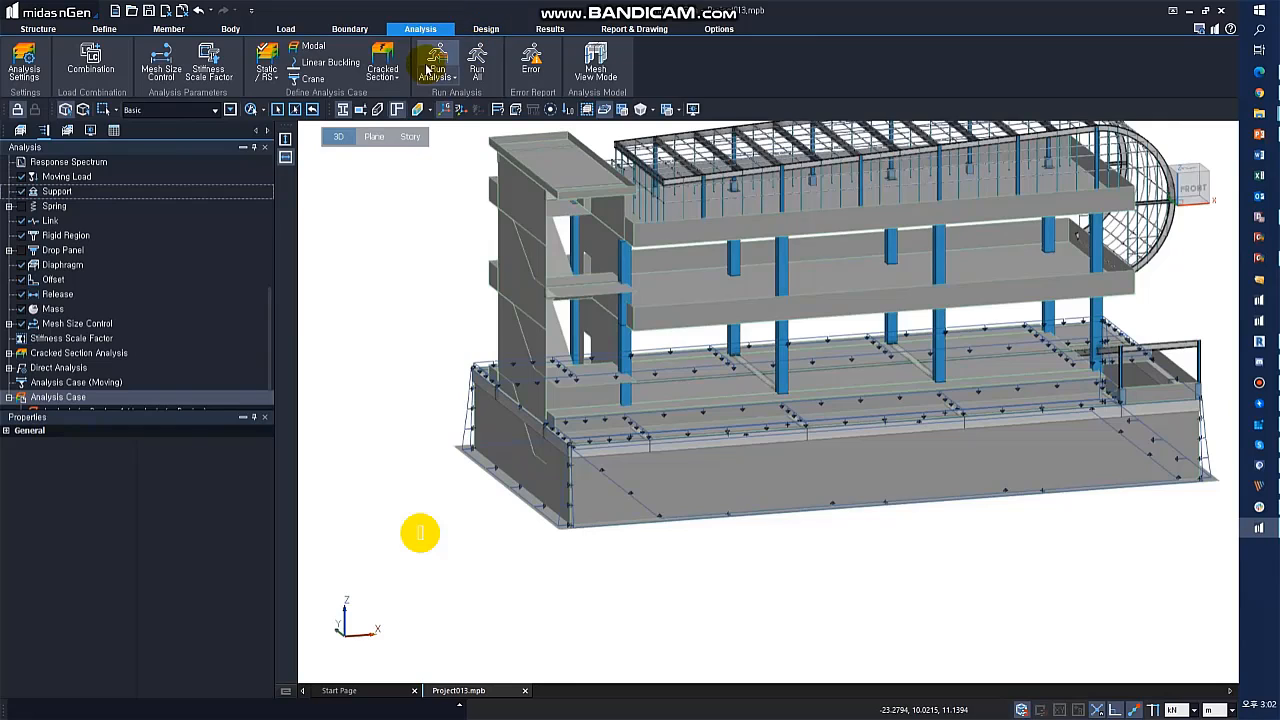
{"action": "left_click", "coordinate": [437, 62]}
{"action": "left_click", "coordinate": [706, 428]}
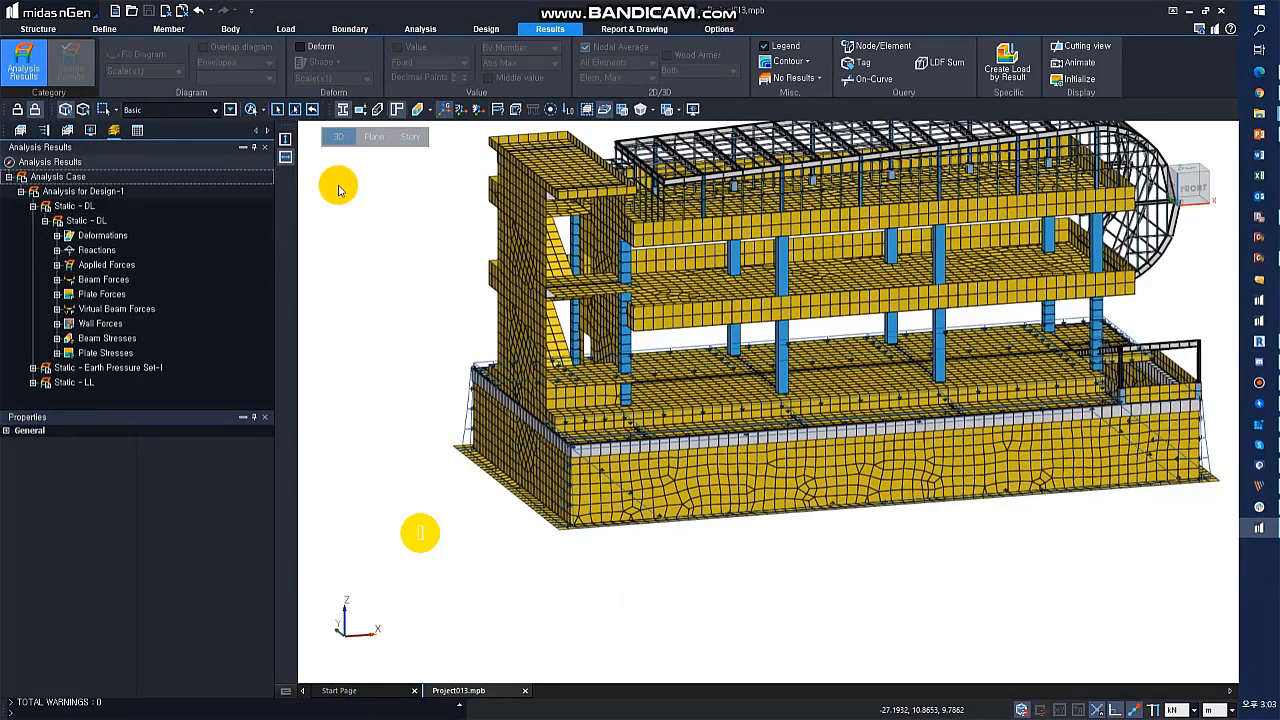
{"action": "left_click", "coordinate": [487, 29]}
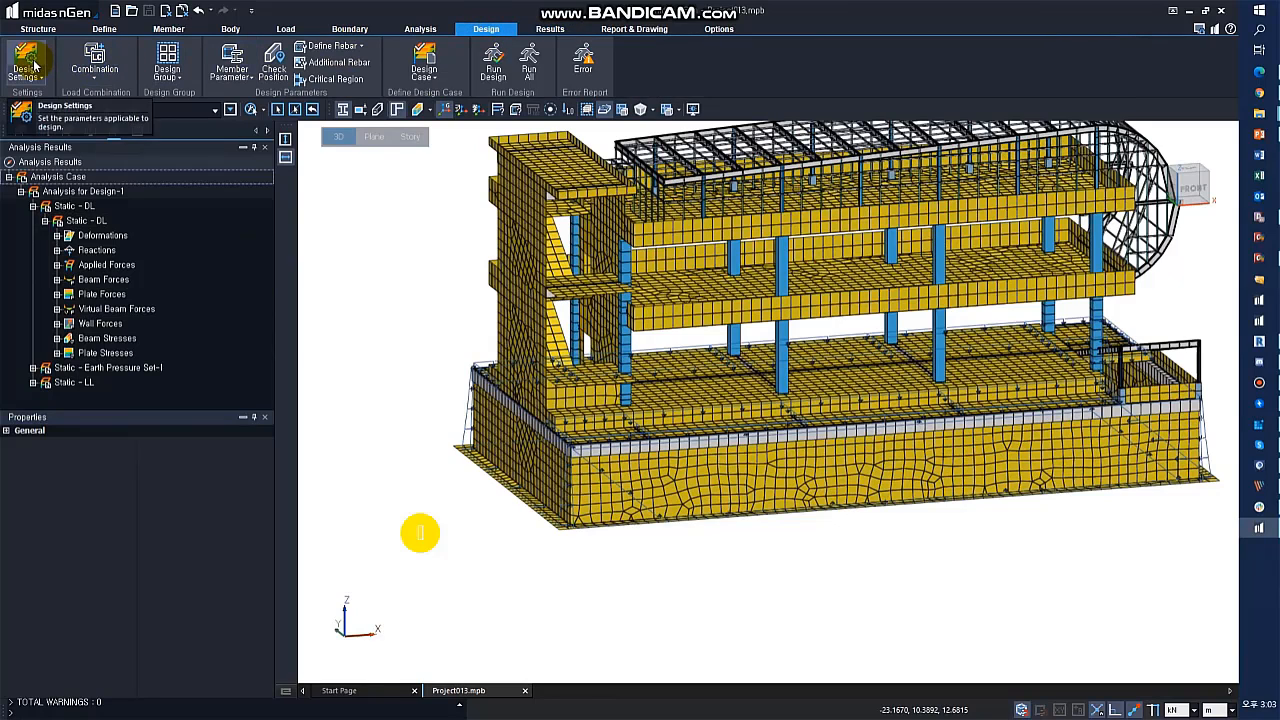
{"action": "left_click", "coordinate": [94, 60]}
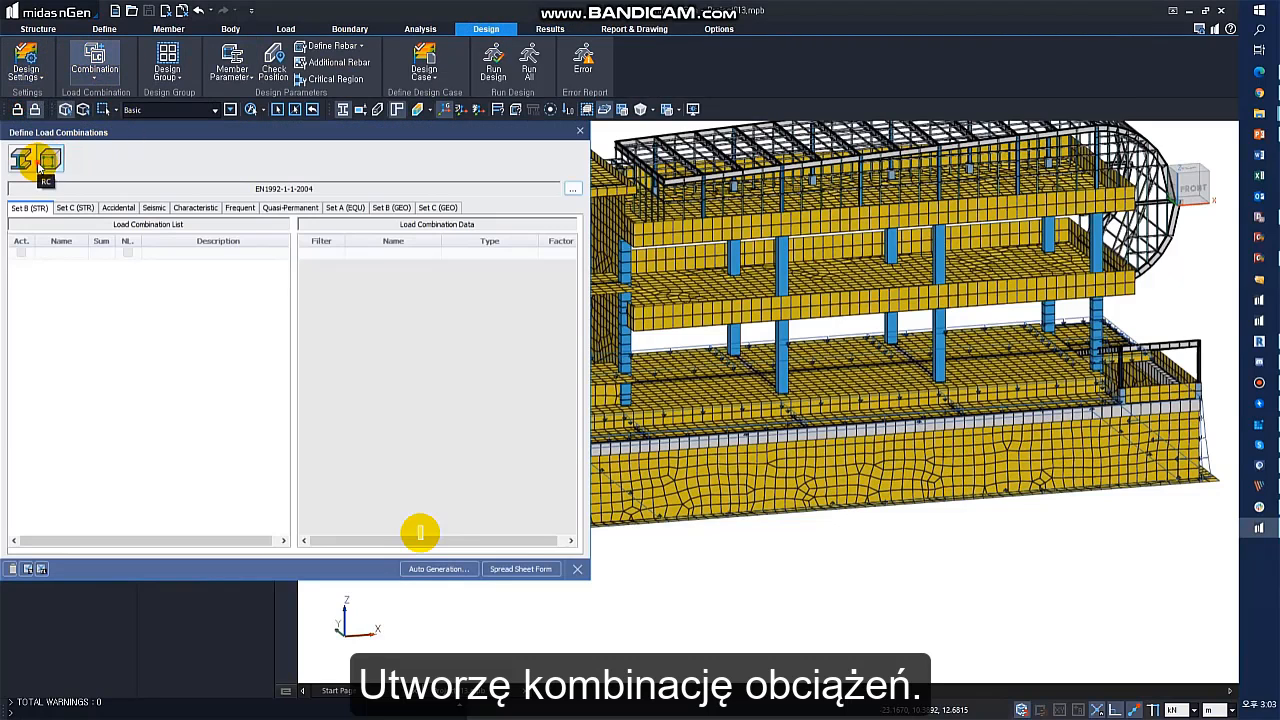
{"action": "left_click", "coordinate": [432, 568]}
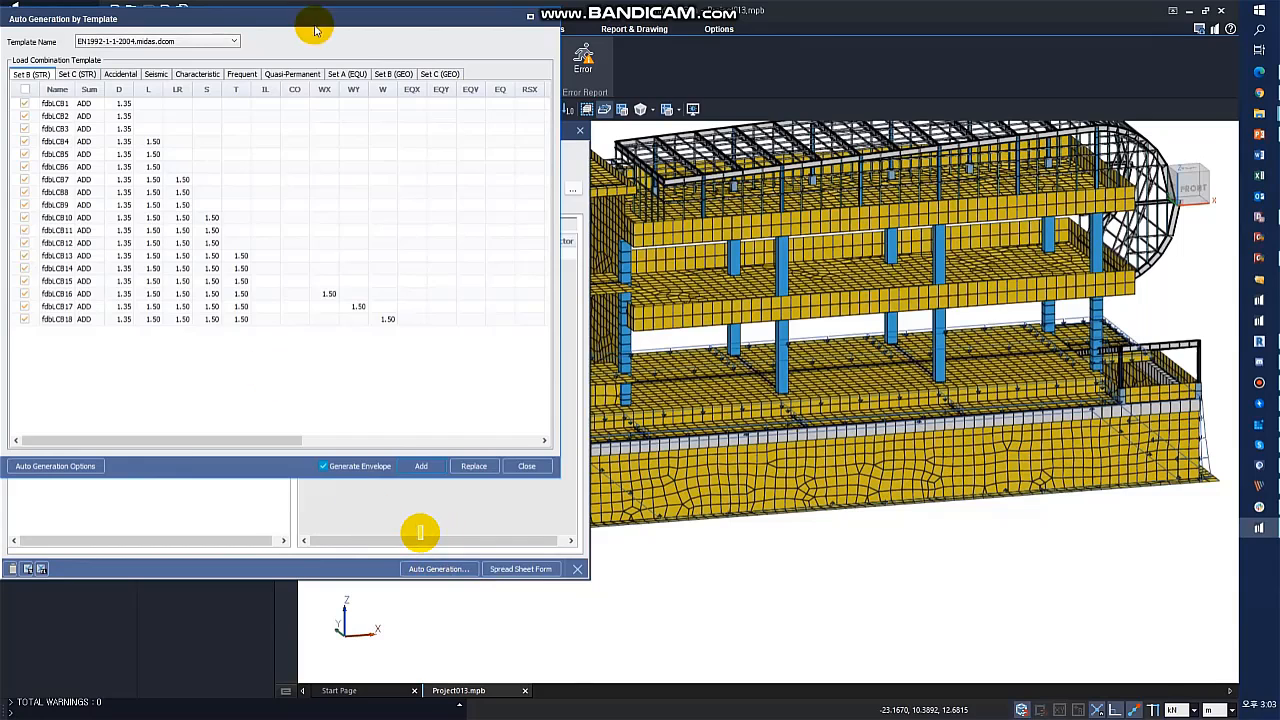
{"action": "left_click", "coordinate": [545, 19]}
{"action": "left_click", "coordinate": [579, 130]}
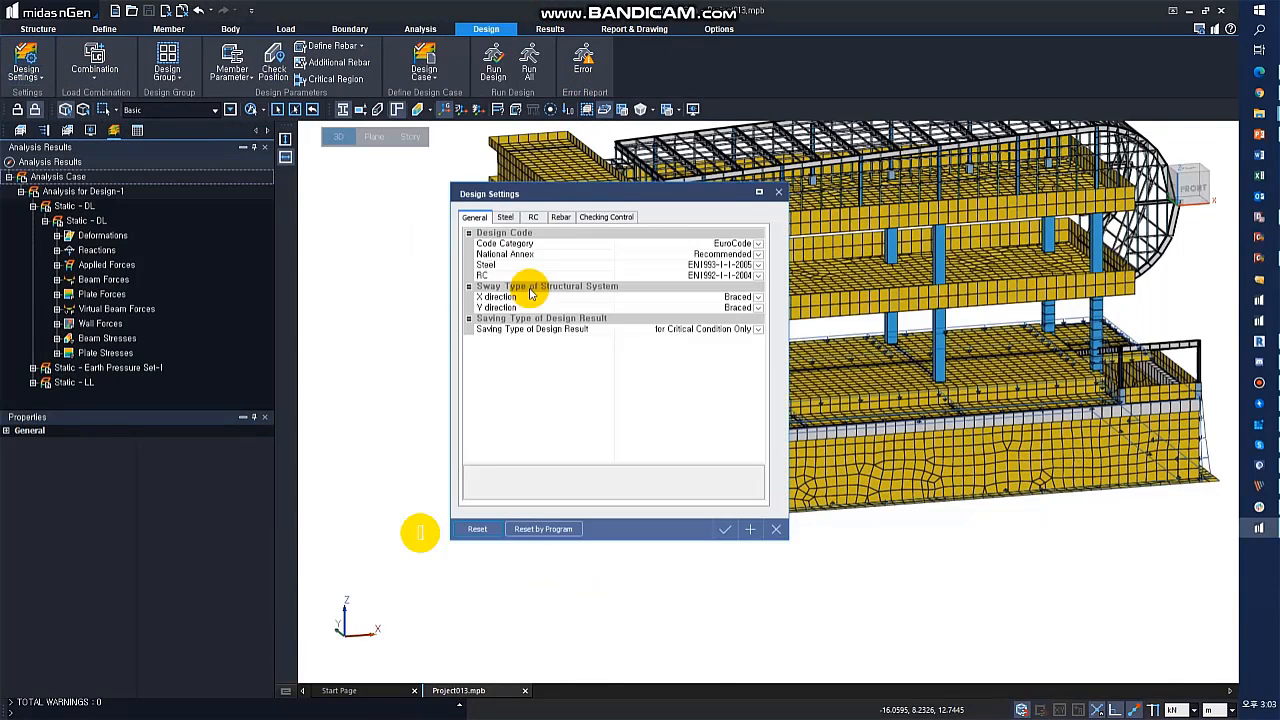
- Set the design code category to American Standards, with AISC360M-16 (LRFD) for steel and ACI 318M-14 for RC
{"action": "left_click", "coordinate": [705, 243]}
{"action": "left_click", "coordinate": [720, 271]}
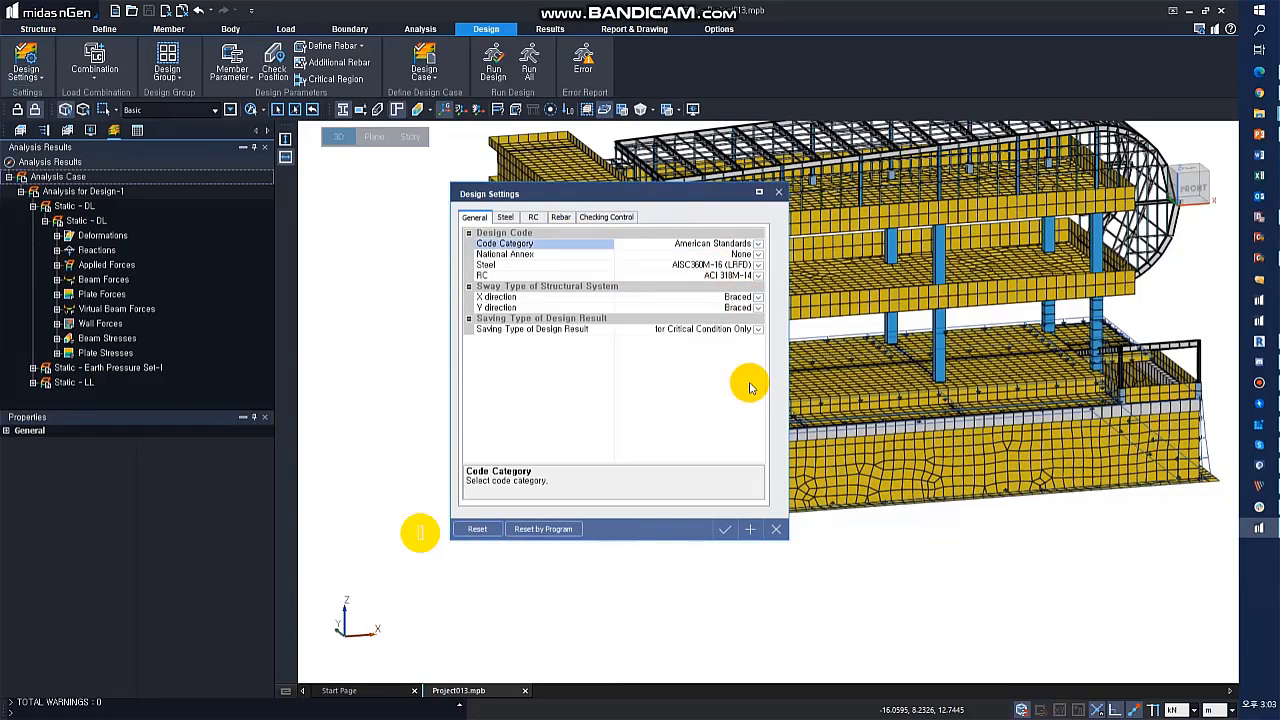
{"action": "left_click", "coordinate": [724, 530]}
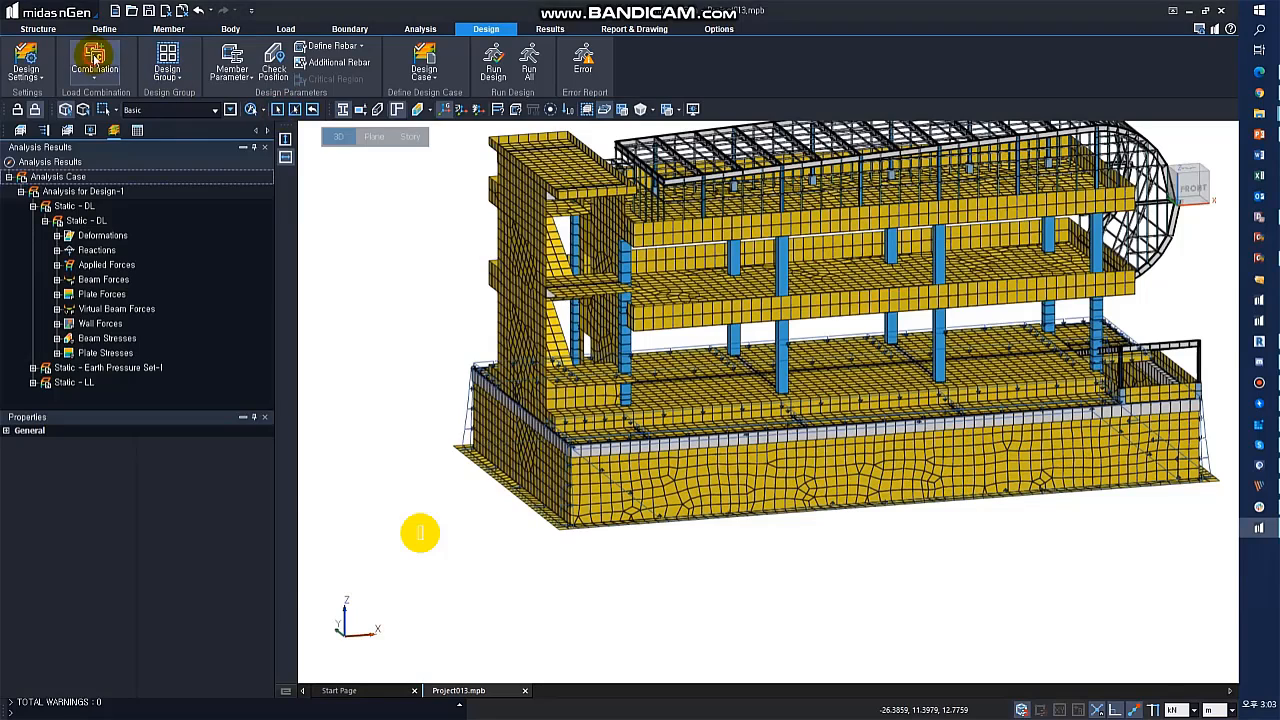
- Auto-generate the RC load combinations from the ACI318M-14 template, including the envelope
{"action": "left_click", "coordinate": [94, 58]}
{"action": "left_click", "coordinate": [440, 569]}
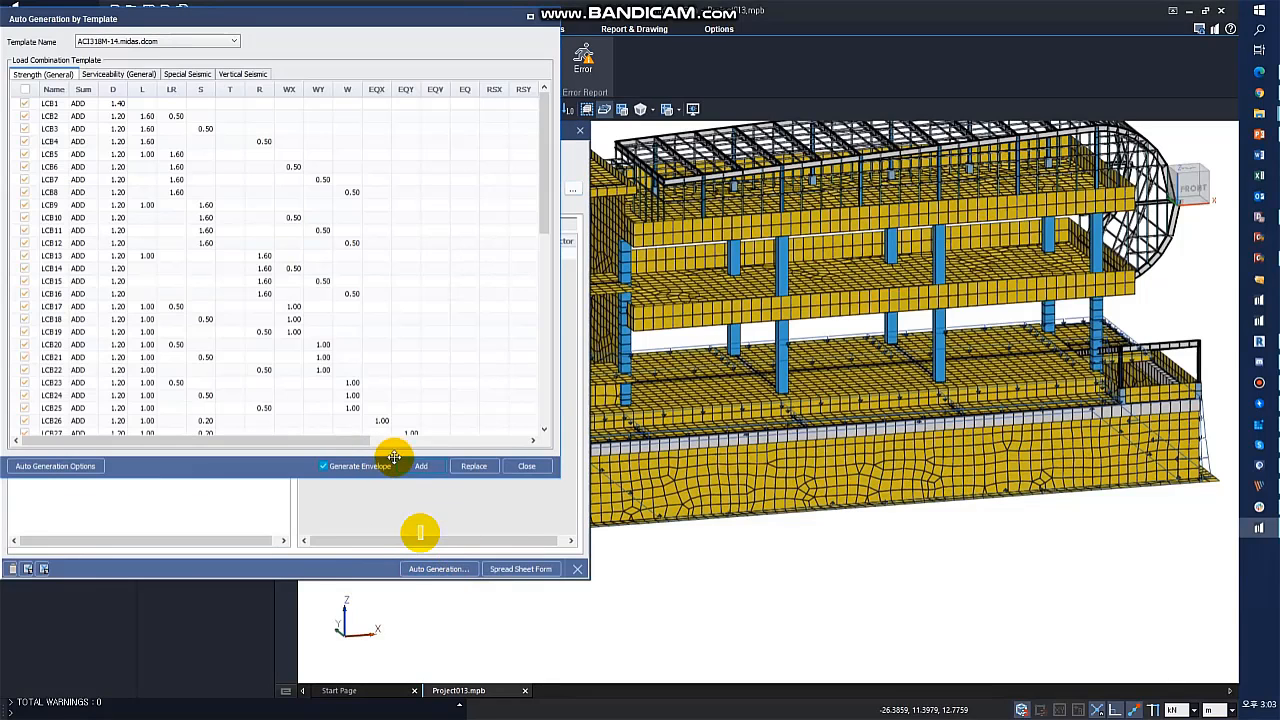
{"action": "left_click", "coordinate": [428, 466]}
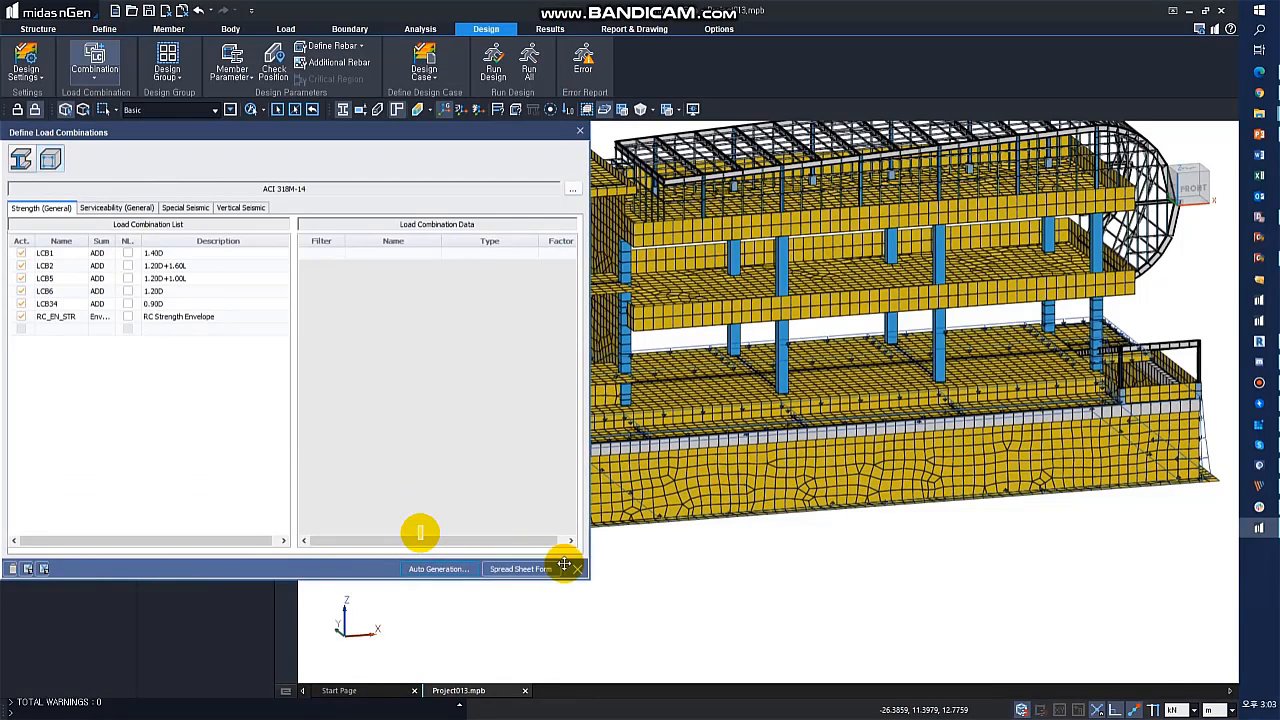
{"action": "left_click", "coordinate": [578, 570]}
- Auto-generate the design groups for all members at LOD1, grouped by story set with the default naming rules
{"action": "left_click", "coordinate": [168, 76]}
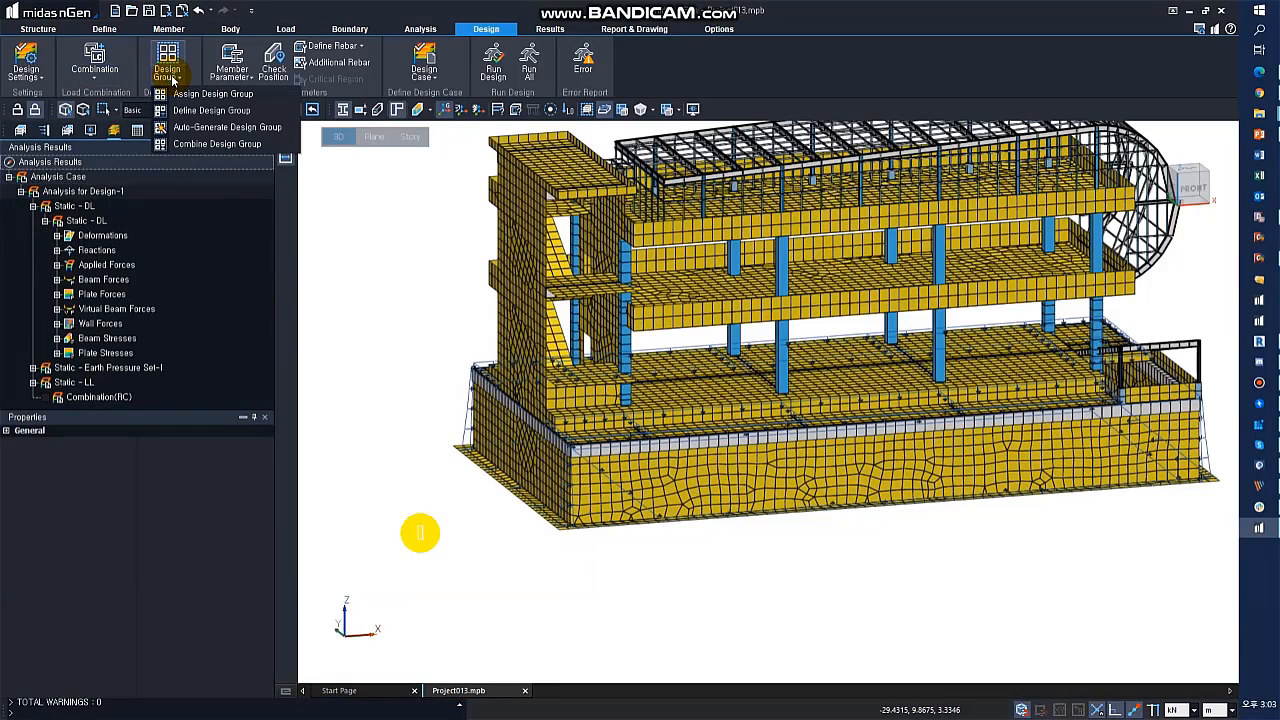
{"action": "left_click", "coordinate": [185, 125]}
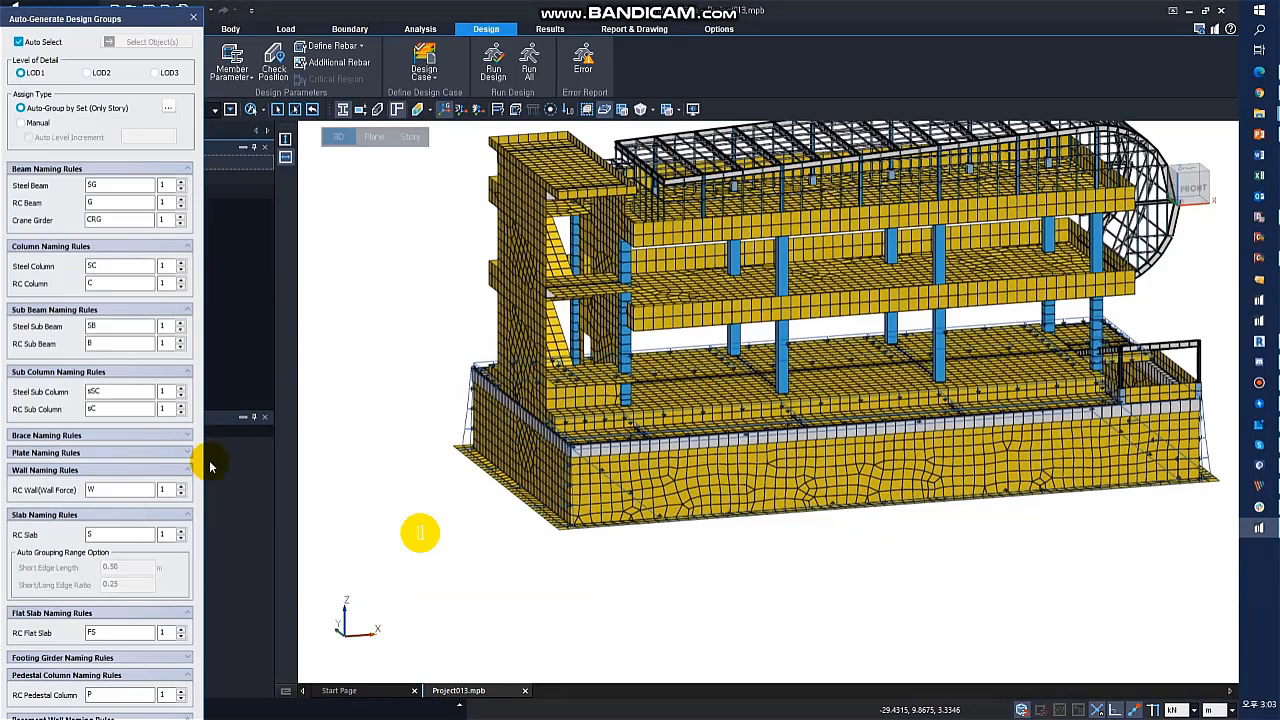
{"action": "left_click", "coordinate": [185, 168]}
{"action": "left_click", "coordinate": [185, 249]}
{"action": "left_click", "coordinate": [185, 409]}
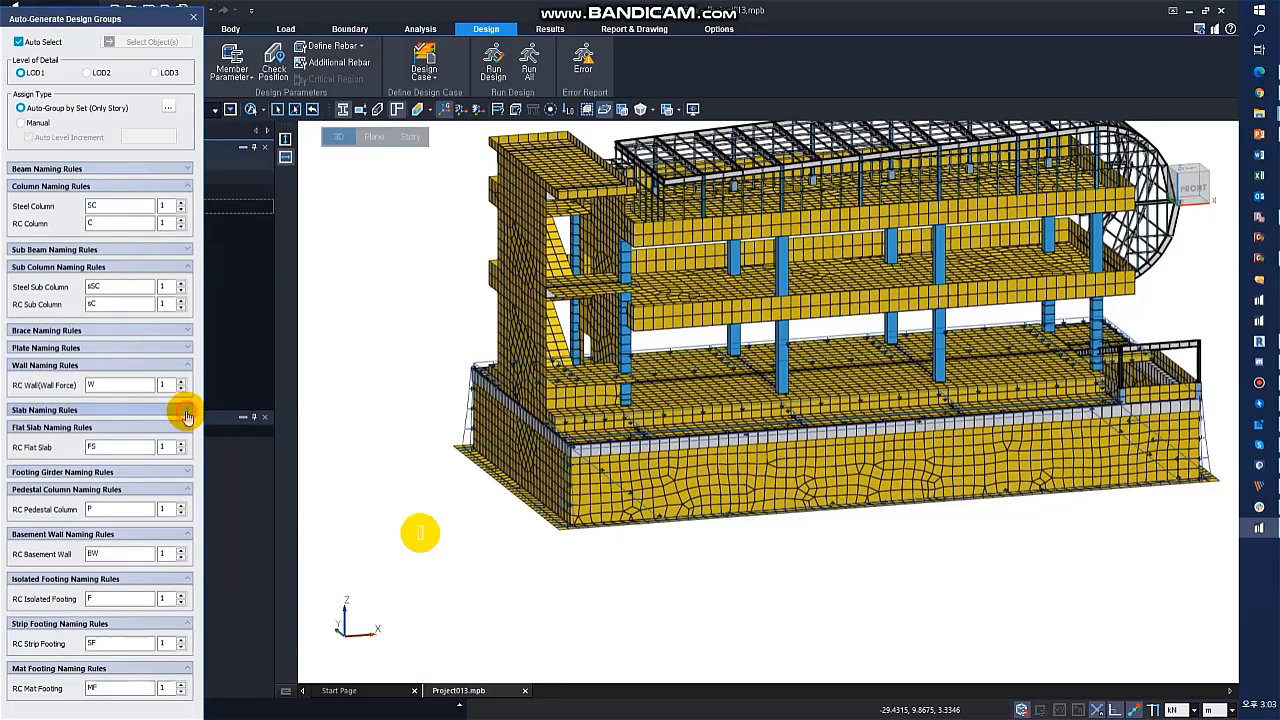
{"action": "left_click", "coordinate": [138, 713]}
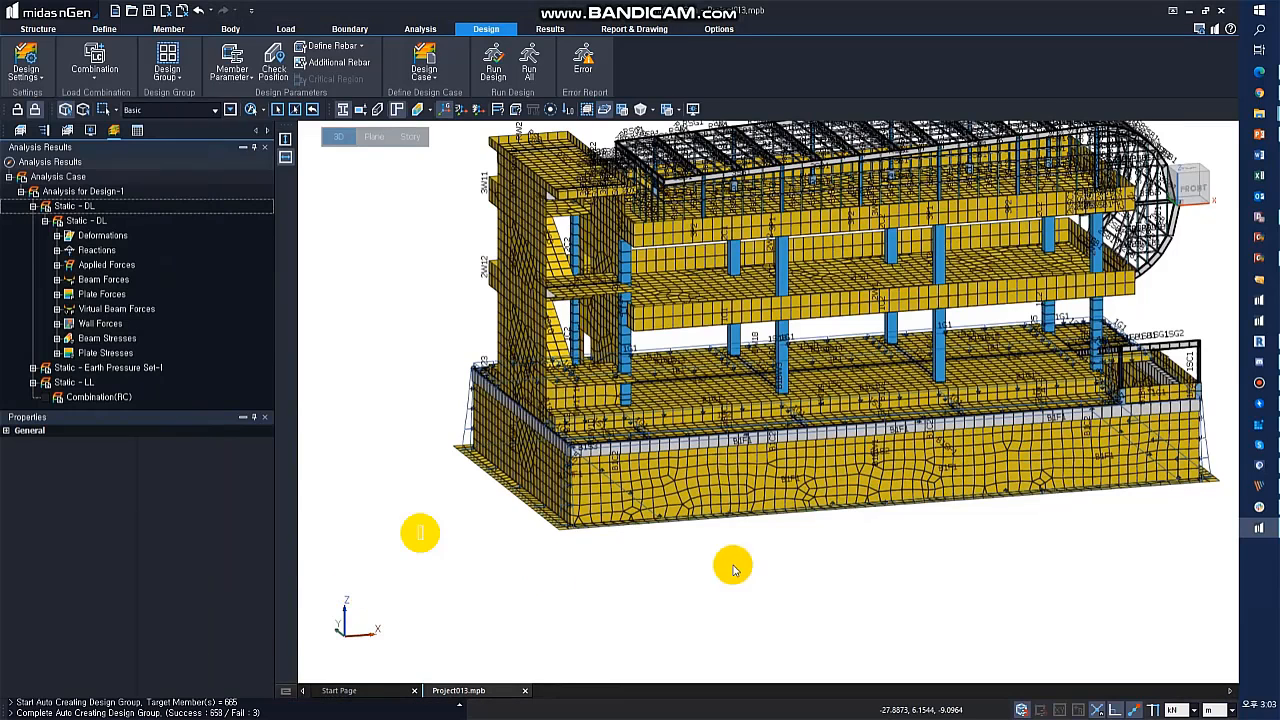
- Review the RC member design parameters for isolated footings, including allowable soil bearing pressure, safety factors and friction factor
{"action": "left_click", "coordinate": [178, 74]}
{"action": "left_click", "coordinate": [40, 87]}
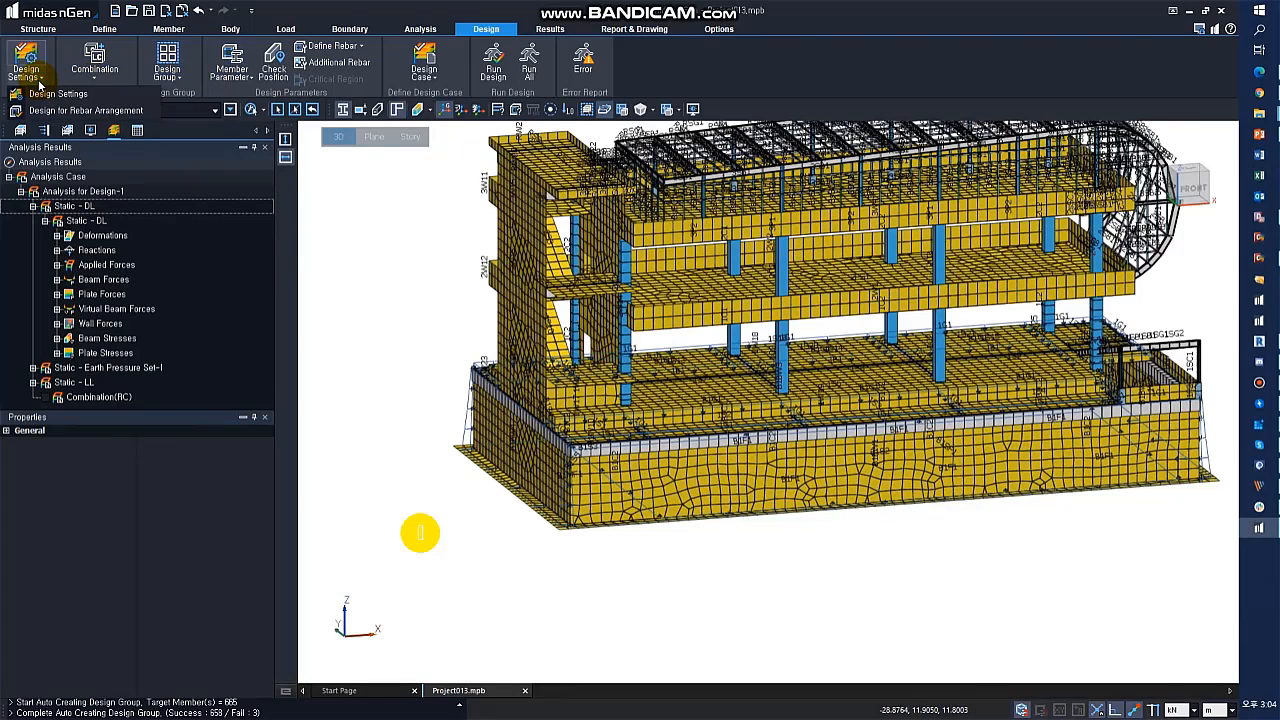
{"action": "left_click", "coordinate": [230, 77]}
{"action": "left_click", "coordinate": [254, 96]}
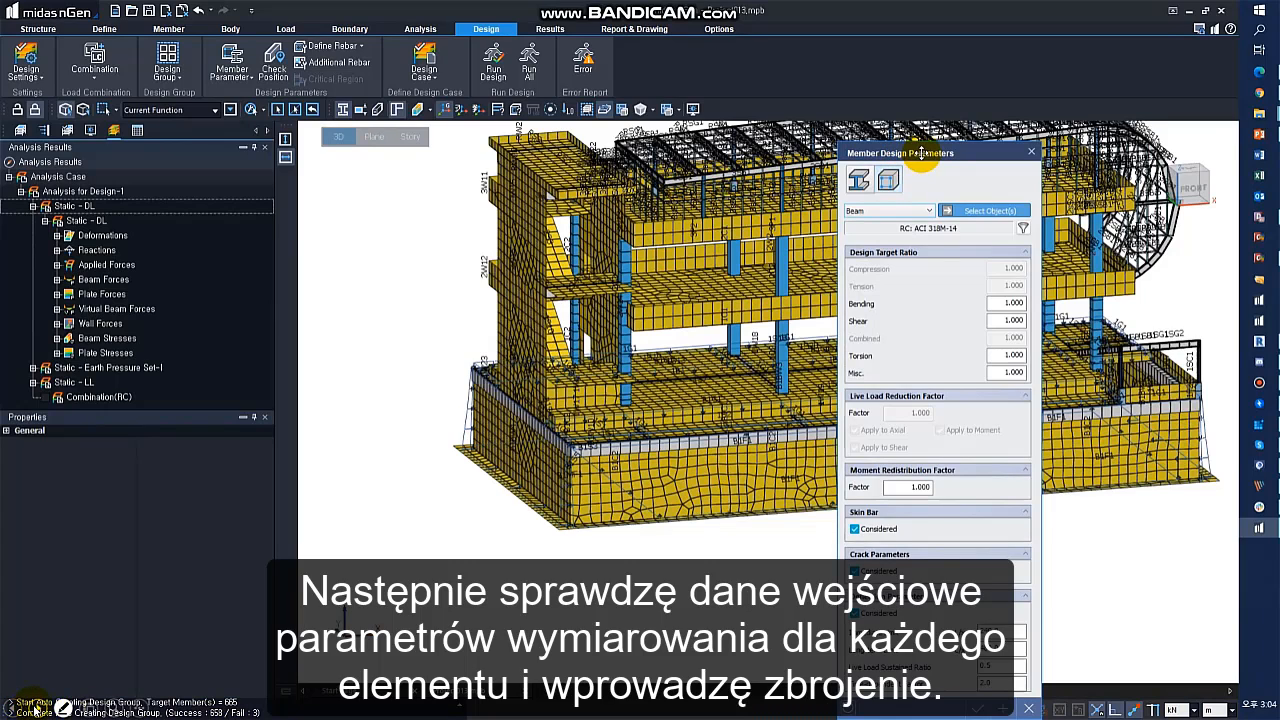
{"action": "left_click_drag", "start_coordinate": [920, 153], "coordinate": [797, 31]}
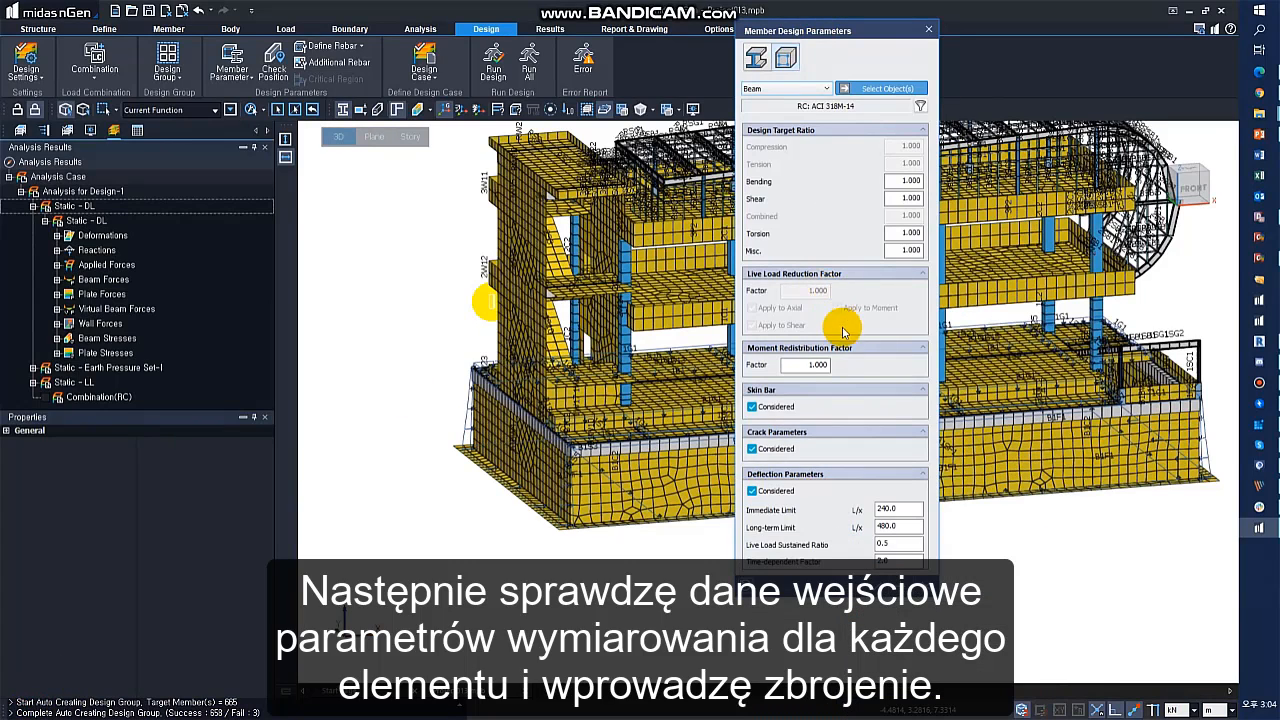
{"action": "left_click", "coordinate": [786, 89]}
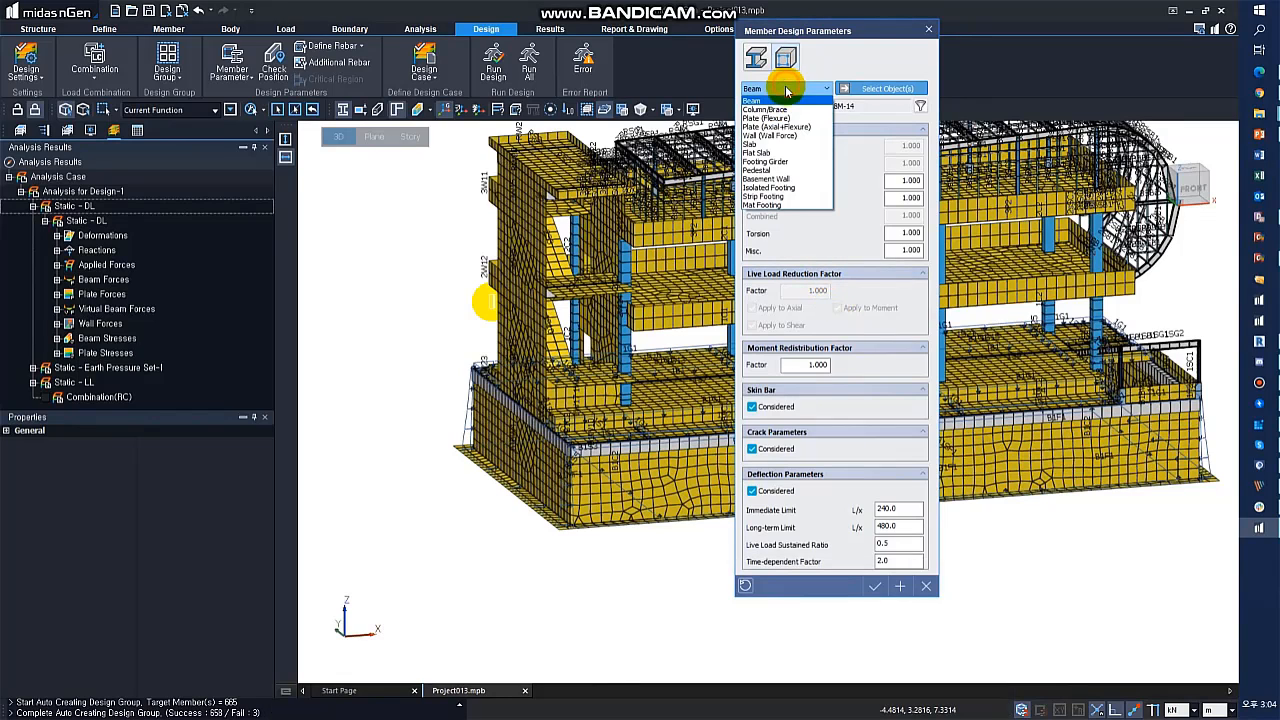
{"action": "left_click", "coordinate": [785, 190]}
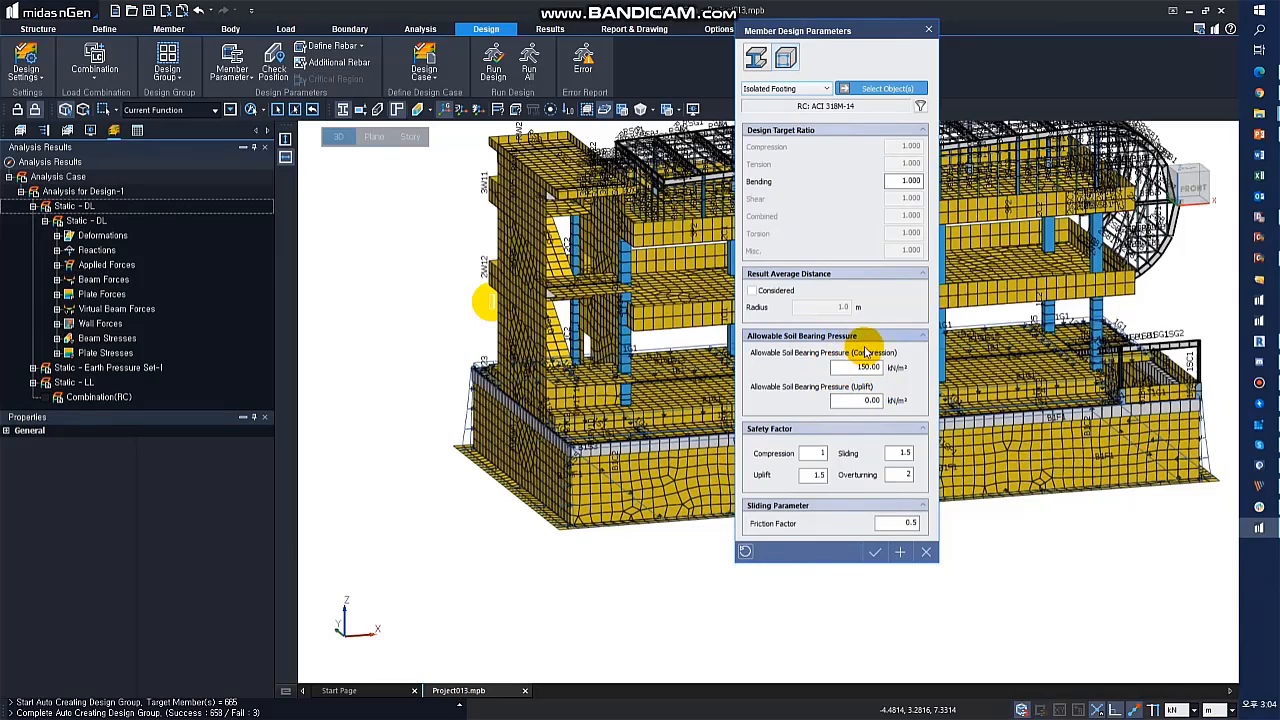
{"action": "left_click", "coordinate": [871, 555]}
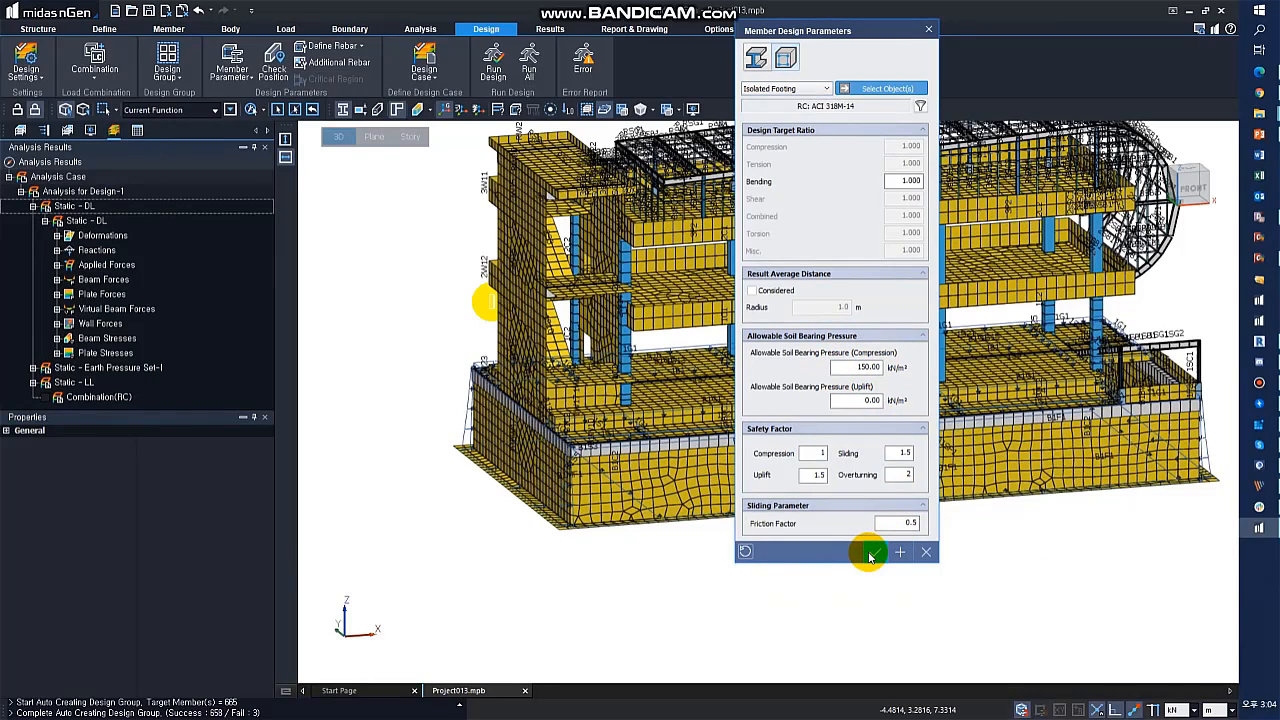
{"action": "left_click", "coordinate": [925, 552]}
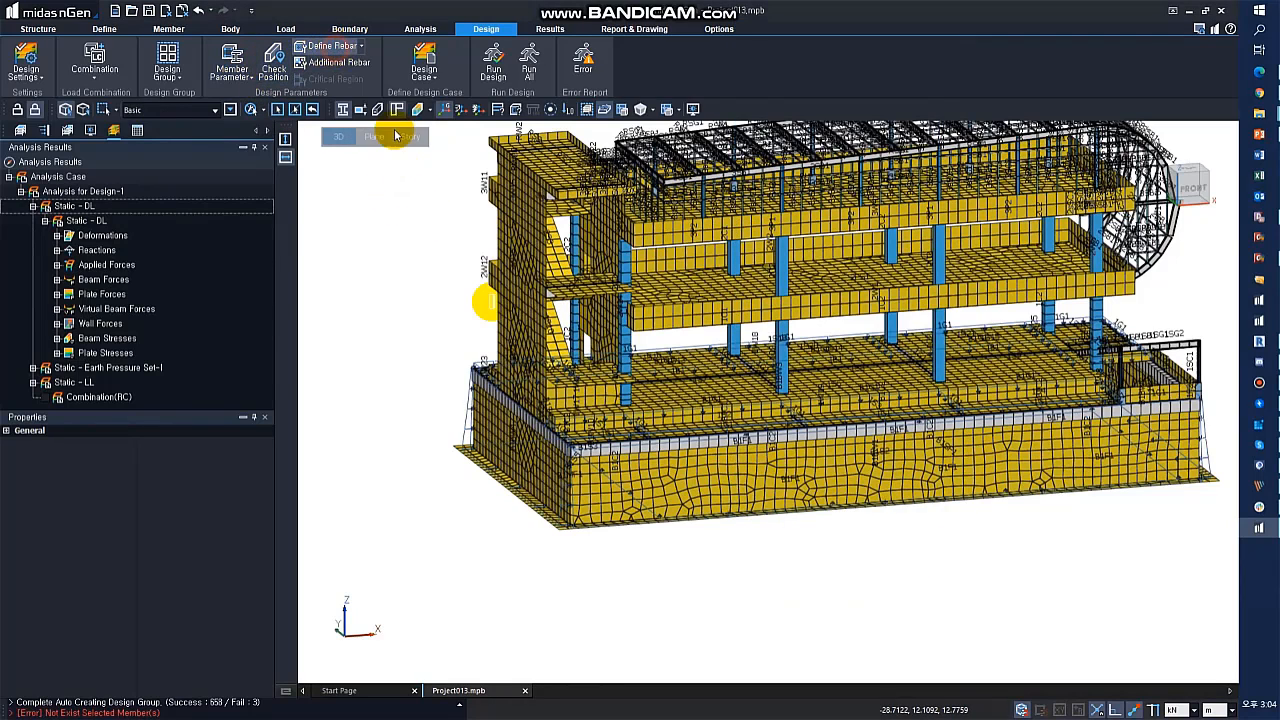
- Define the mat footing's rebar for both directions together, with P16 top and bottom bars
{"action": "left_click", "coordinate": [506, 504]}
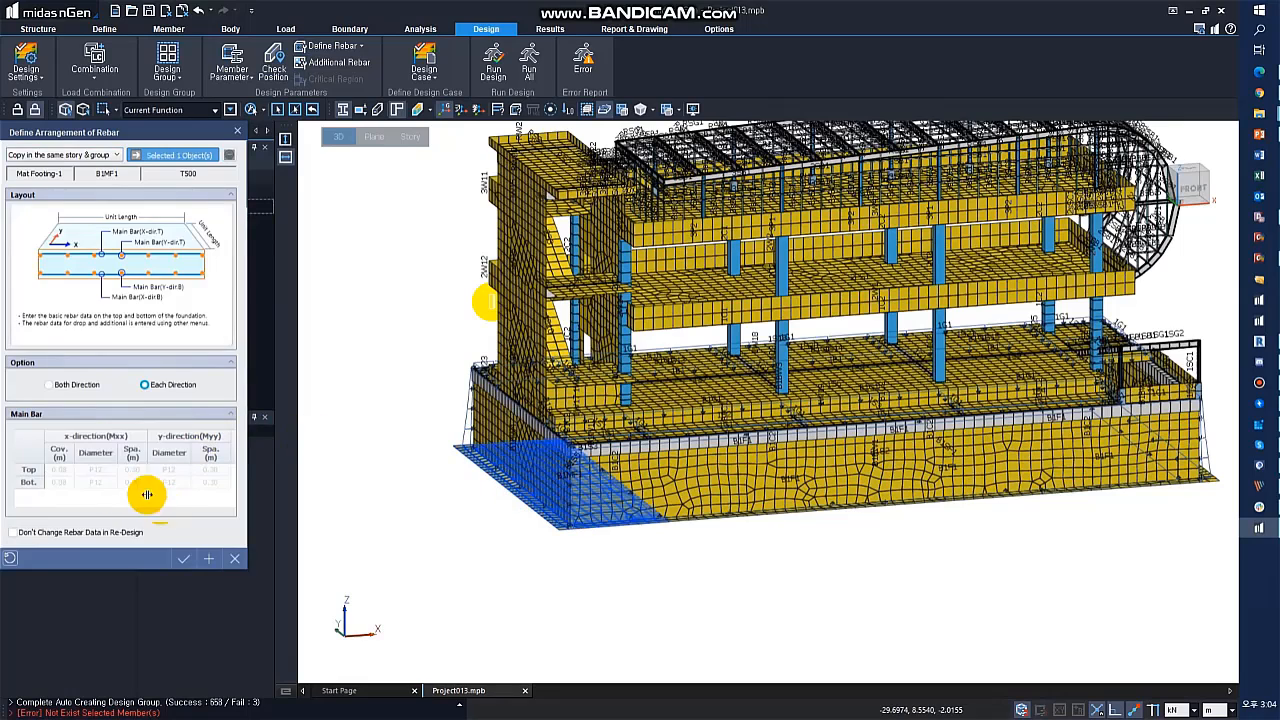
{"action": "left_click", "coordinate": [111, 483]}
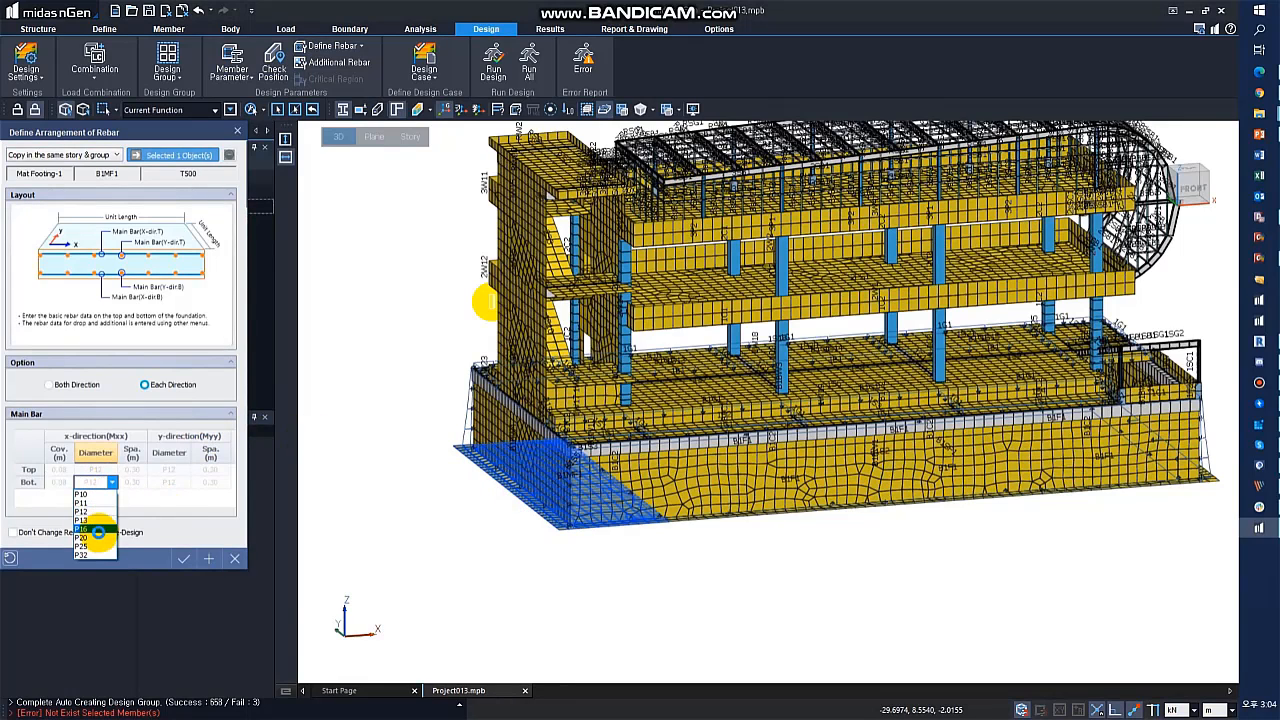
{"action": "left_click", "coordinate": [100, 529]}
{"action": "left_click", "coordinate": [49, 384]}
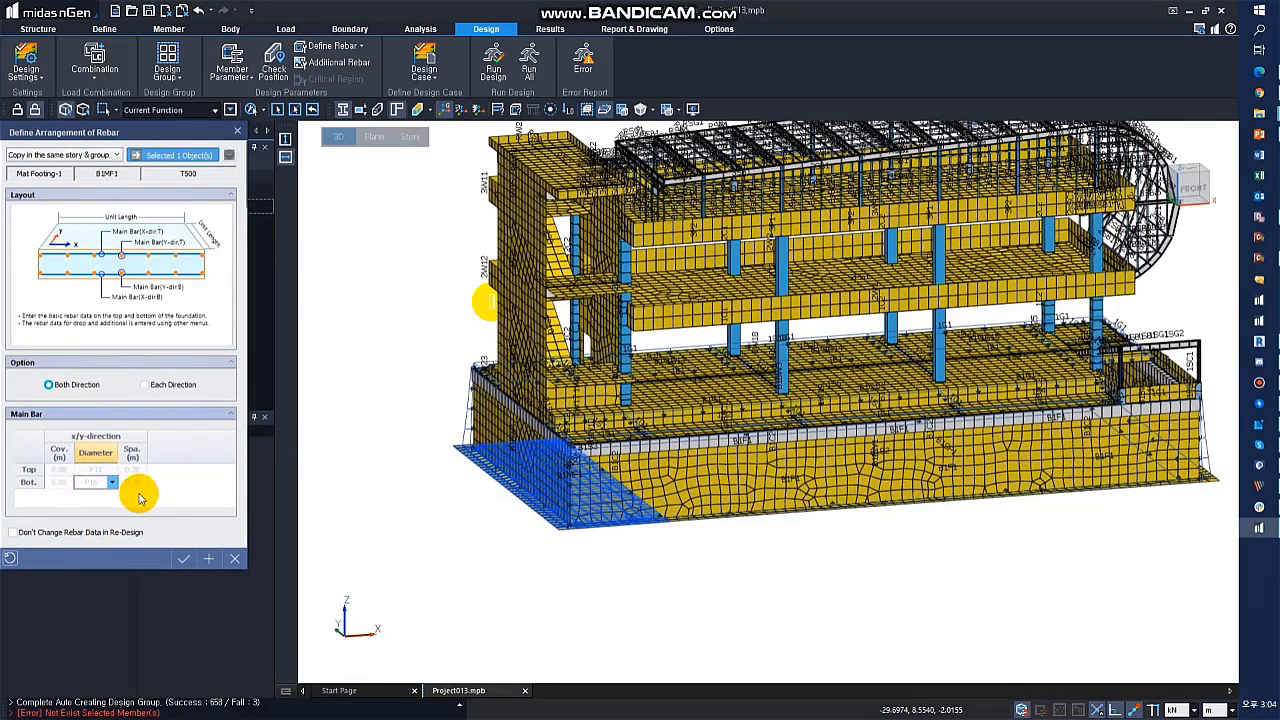
{"action": "left_click", "coordinate": [109, 474]}
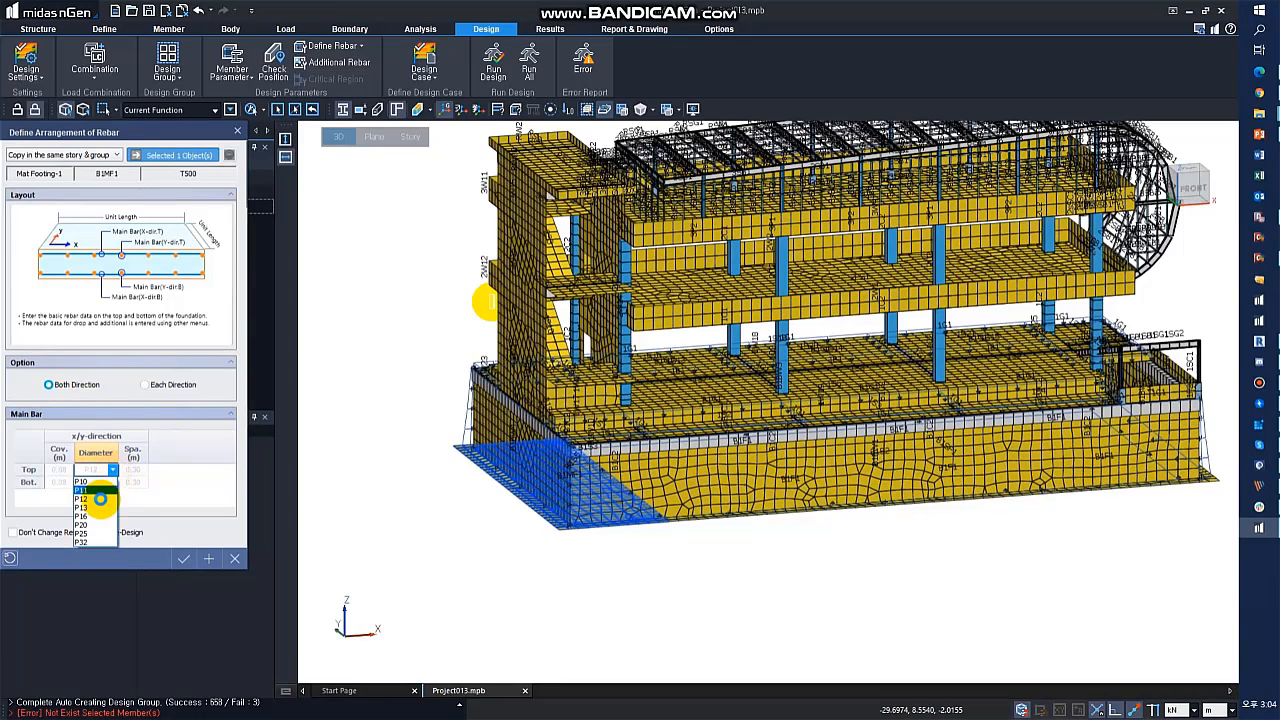
{"action": "left_click", "coordinate": [104, 512]}
- Set the mat footing's main bar spacing to 0.2 m and apply the rebar arrangement
{"action": "left_click", "coordinate": [133, 469]}
{"action": "left_click", "coordinate": [153, 484]}
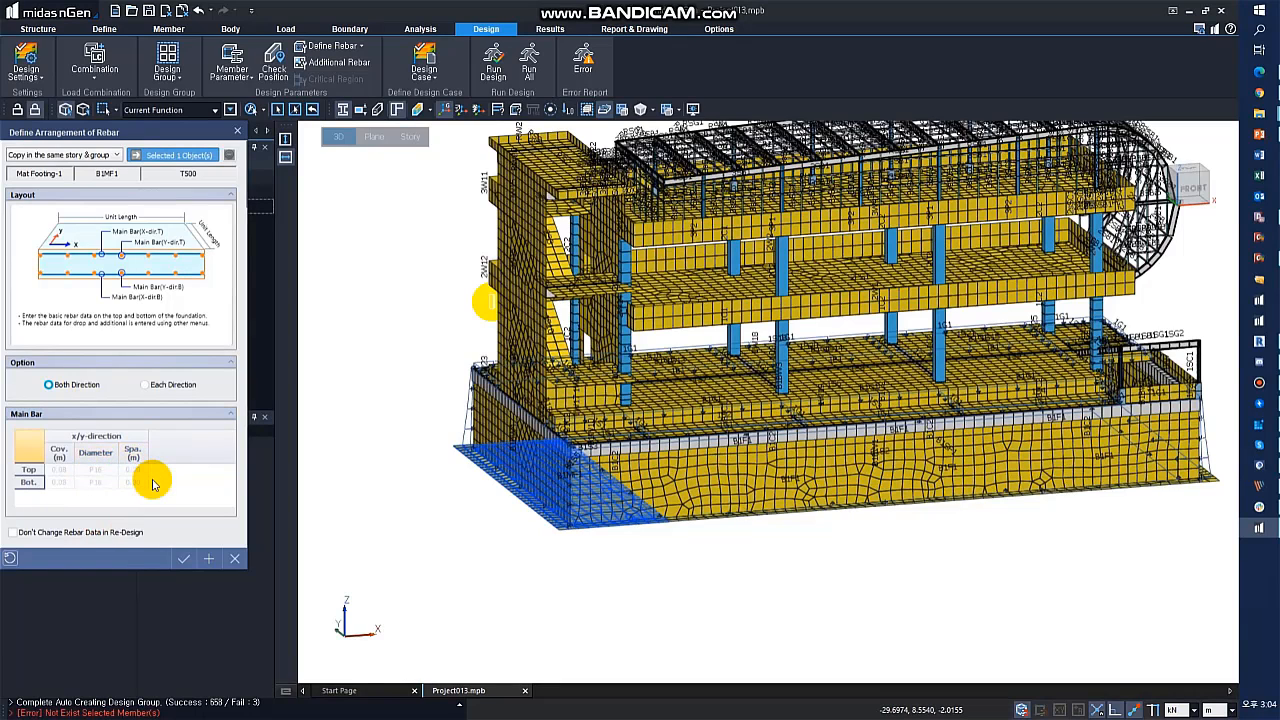
{"action": "key", "text": "Right"}
{"action": "key", "text": "Right"}
{"action": "type", "text": "0"}
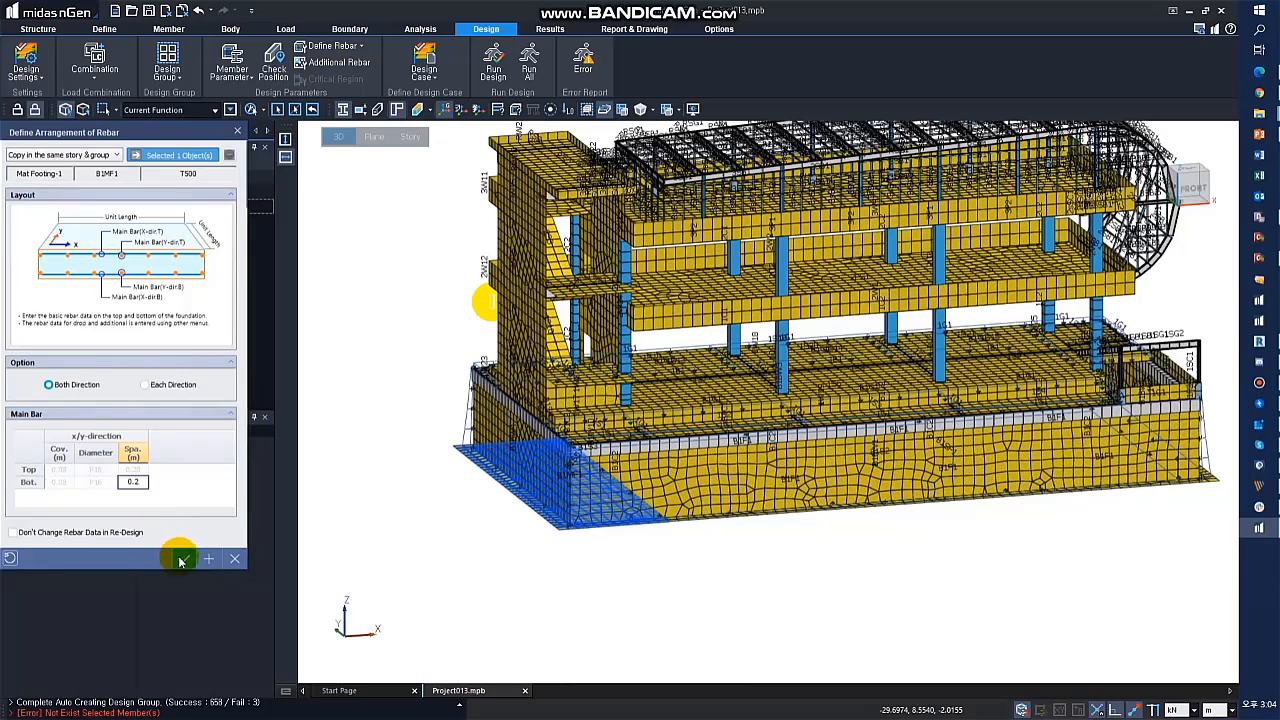
{"action": "left_click", "coordinate": [181, 560]}
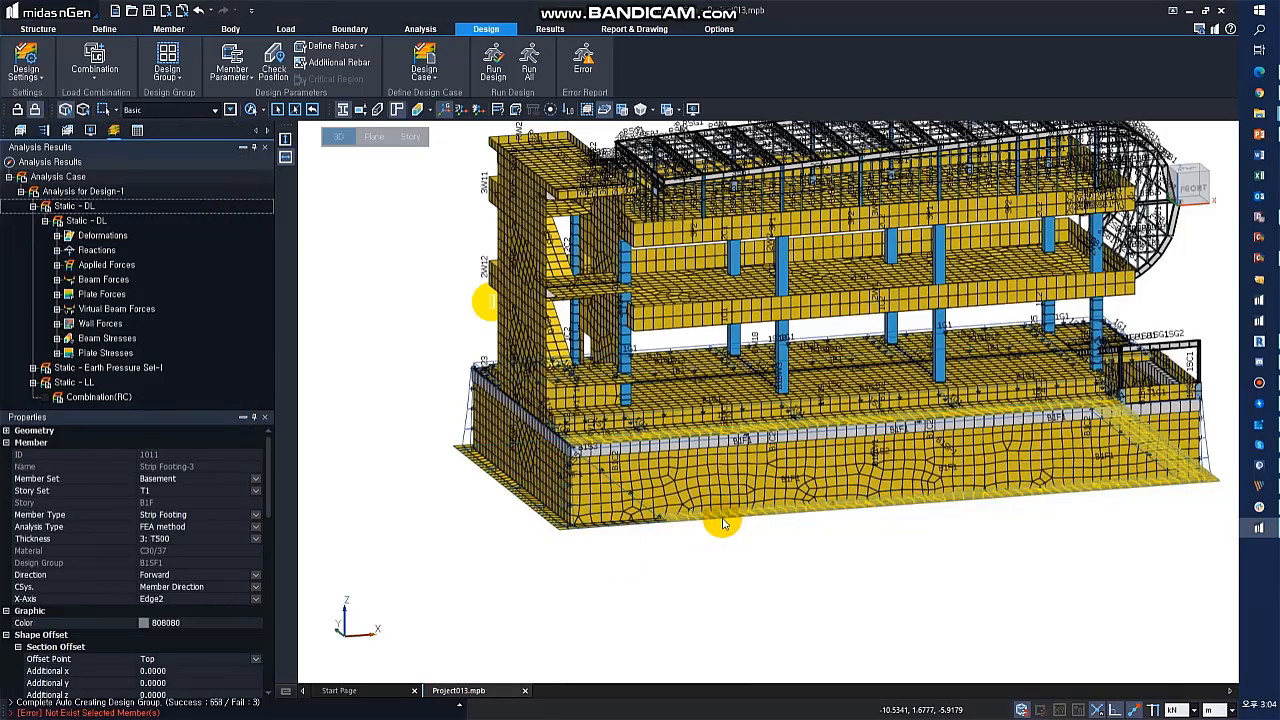
- Define the perimeter strip footing's rebar for both directions together, with P16 bottom bars, and apply the arrangement
{"action": "middle_click_drag", "start_coordinate": [780, 534], "coordinate": [838, 430]}
{"action": "left_click", "coordinate": [360, 109]}
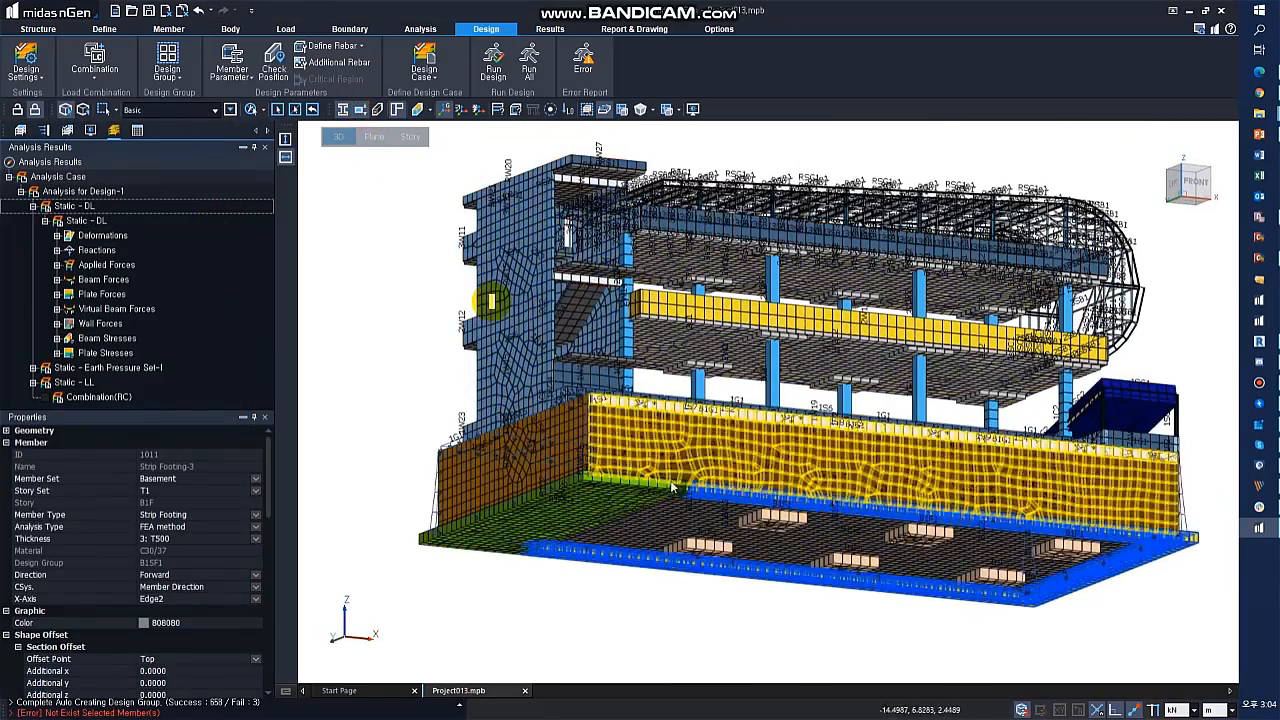
{"action": "middle_click_drag", "start_coordinate": [670, 480], "coordinate": [688, 345]}
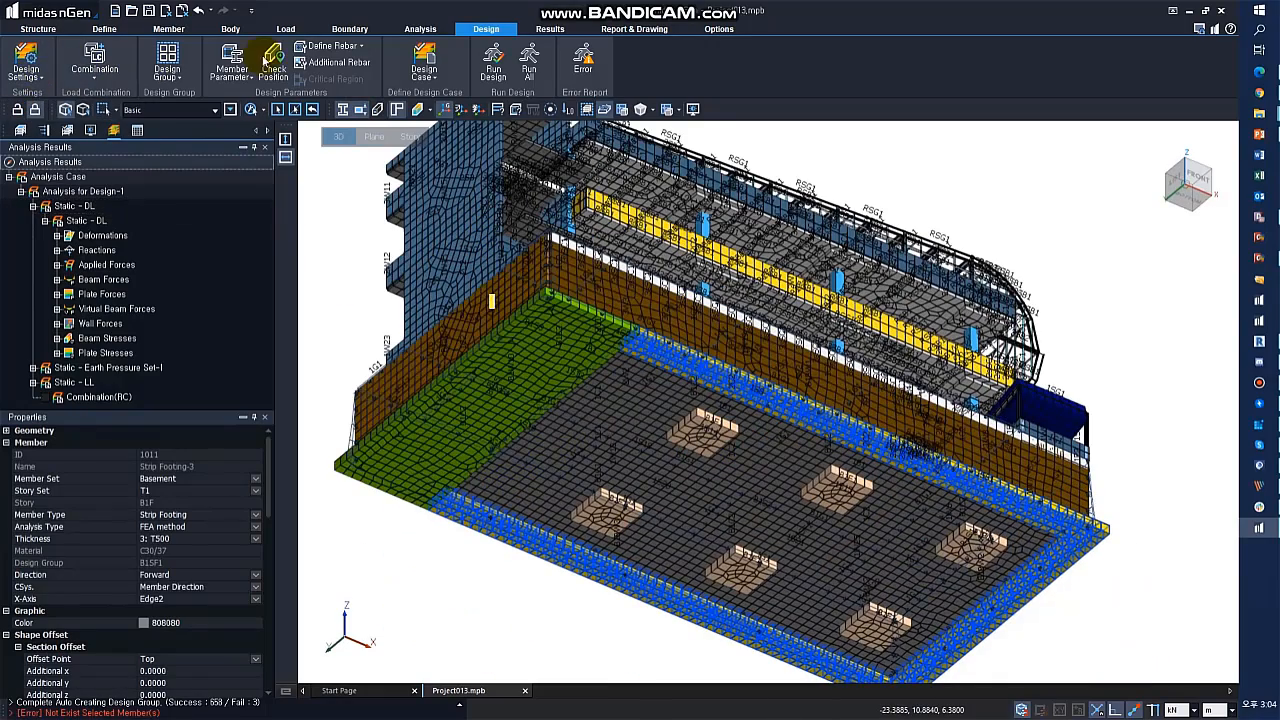
{"action": "left_click", "coordinate": [337, 45]}
{"action": "left_click", "coordinate": [511, 553]}
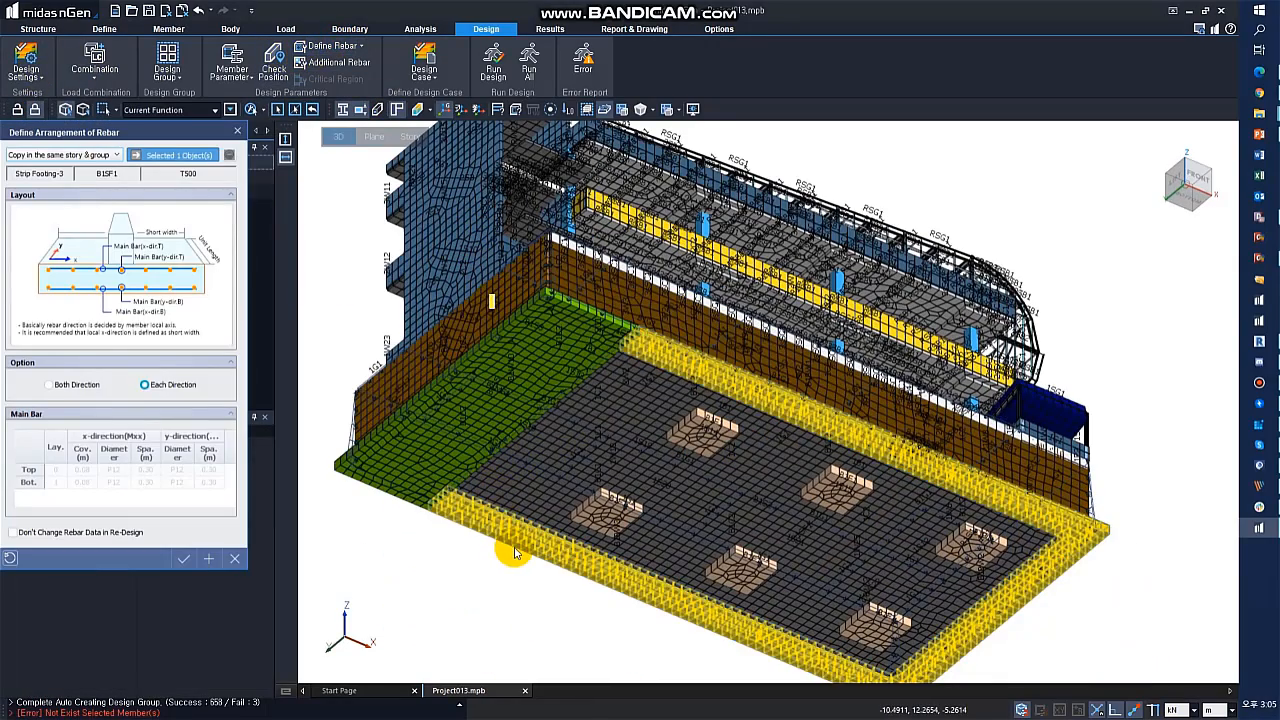
{"action": "left_click", "coordinate": [82, 384]}
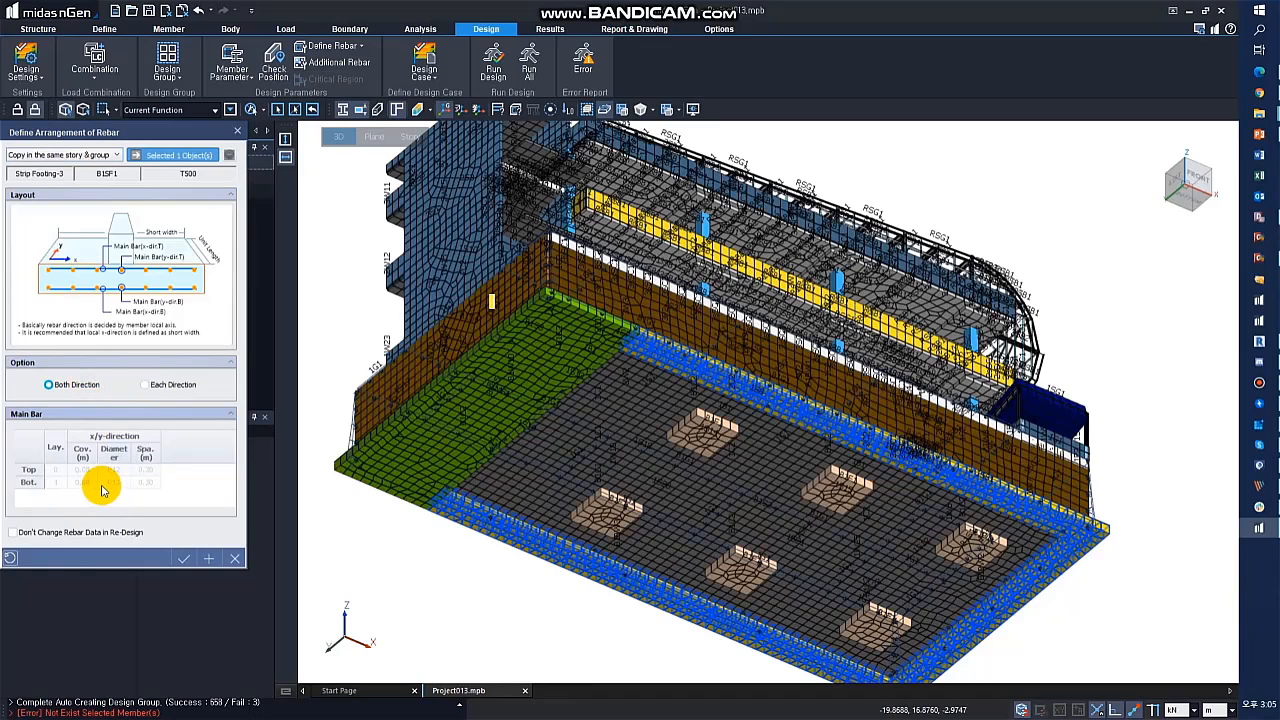
{"action": "left_click", "coordinate": [125, 483]}
{"action": "left_click", "coordinate": [140, 497]}
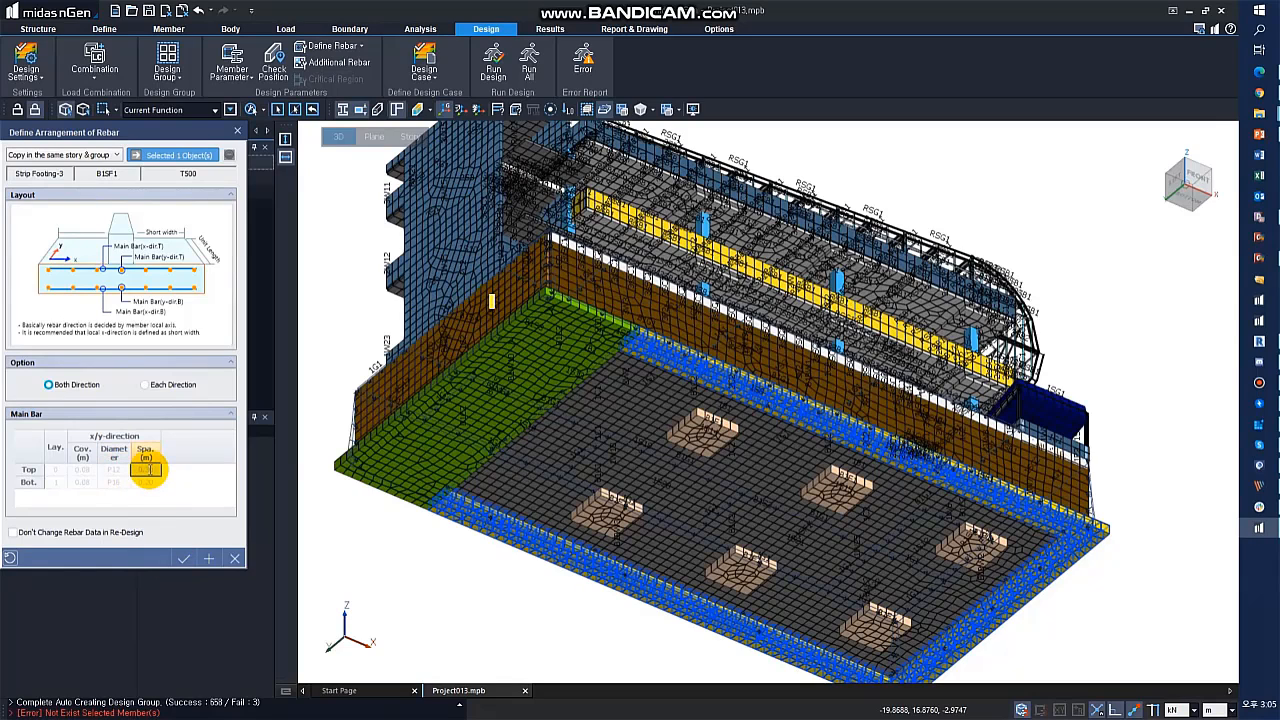
{"action": "left_click", "coordinate": [121, 470]}
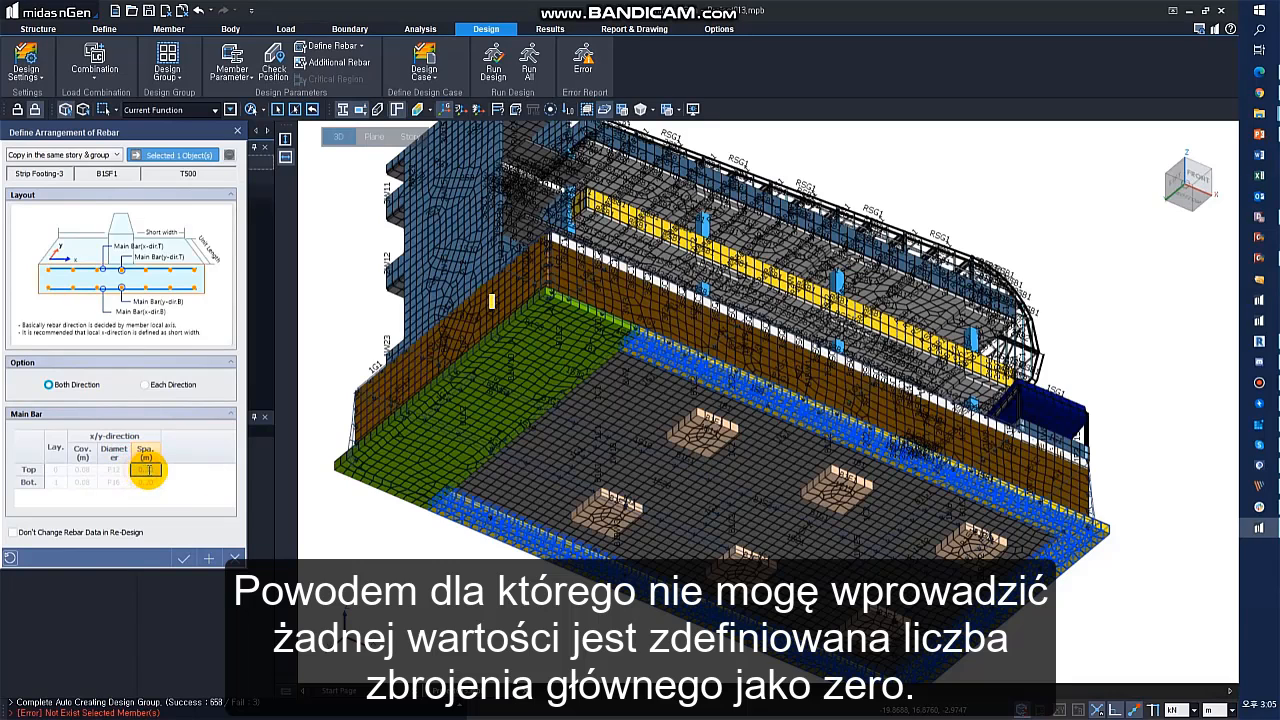
{"action": "left_click", "coordinate": [181, 560]}
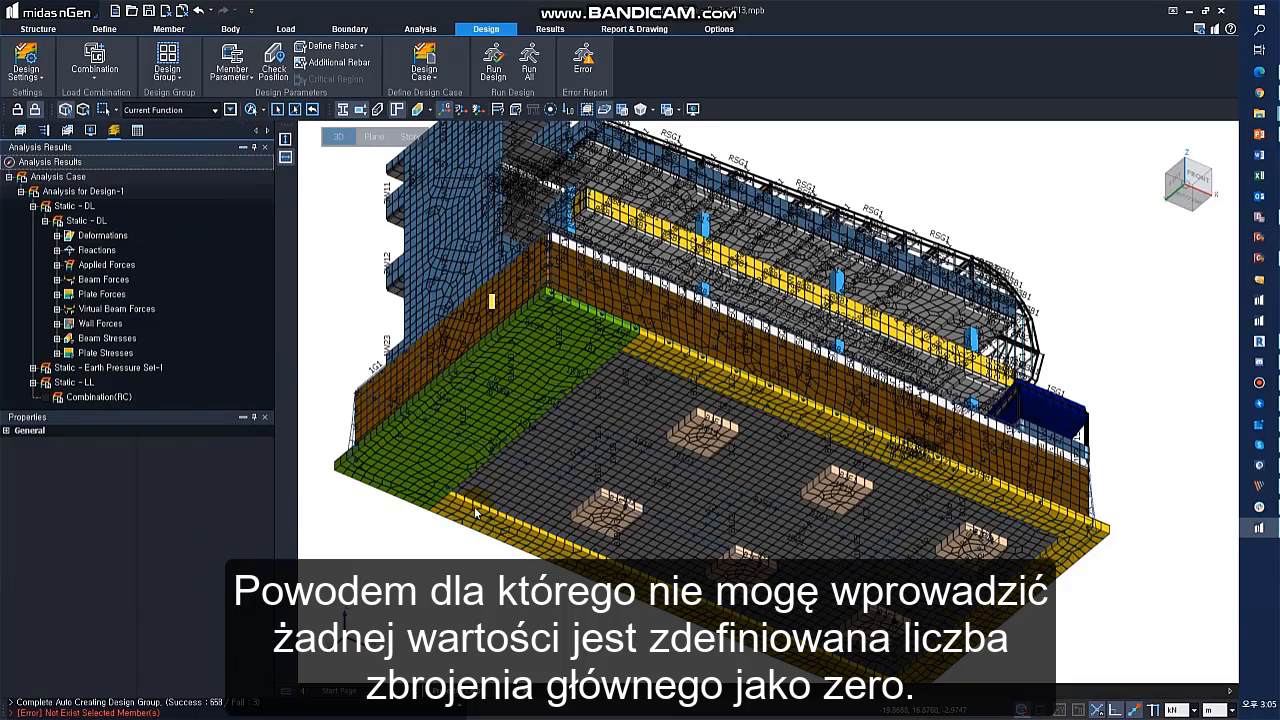
- Start a rebar arrangement for an isolated footing, copied to the same property and defined for both directions together
{"action": "left_click", "coordinate": [736, 560]}
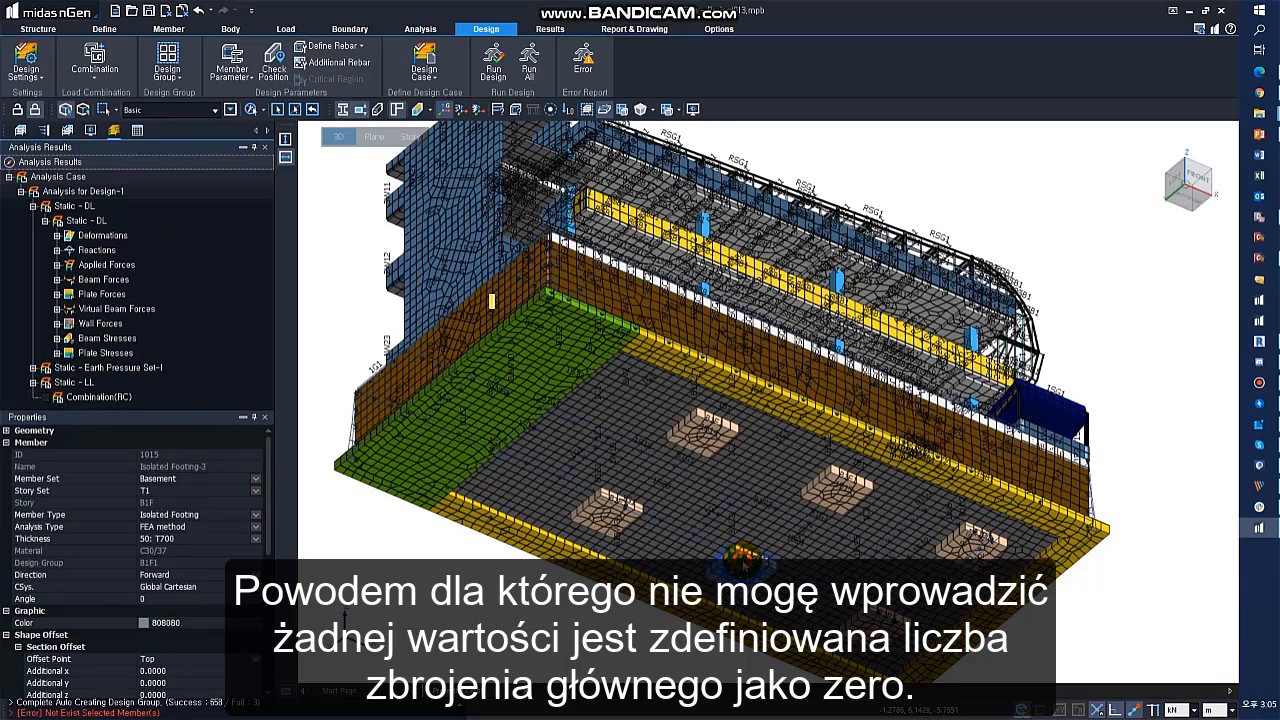
{"action": "left_click", "coordinate": [335, 47]}
{"action": "left_click", "coordinate": [70, 156]}
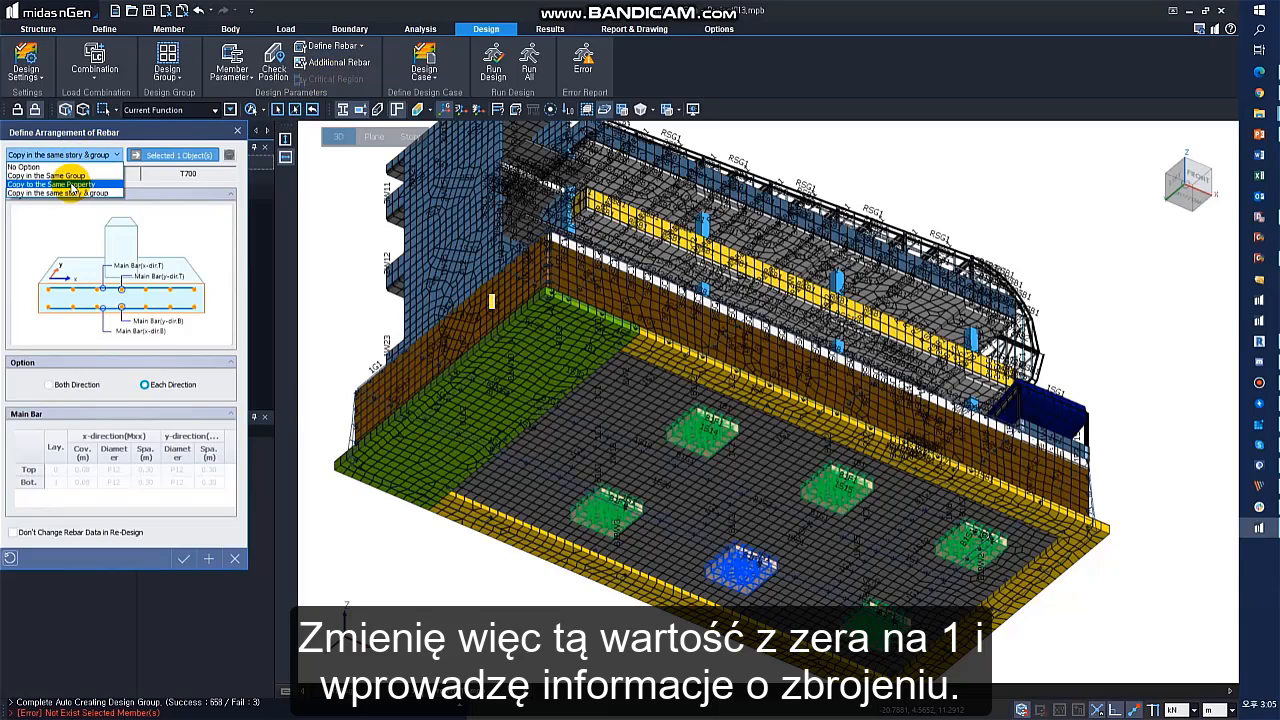
{"action": "left_click", "coordinate": [75, 185]}
{"action": "left_click", "coordinate": [75, 384]}
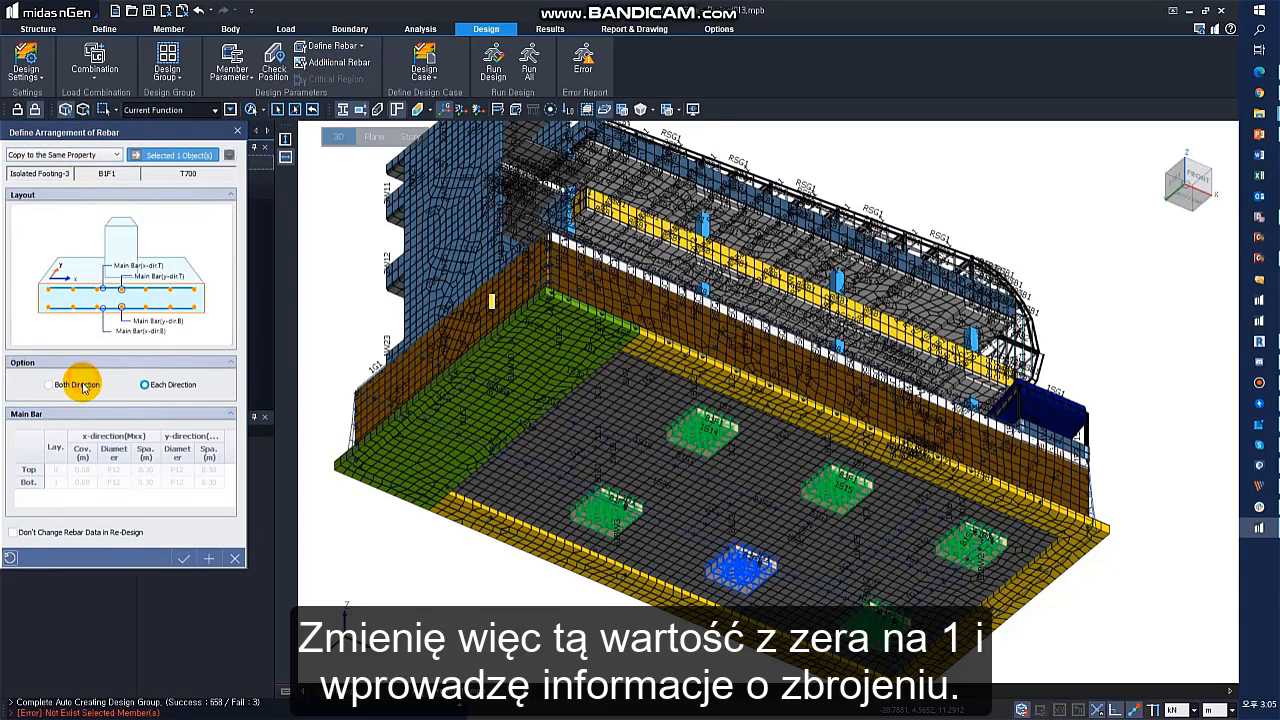
- Give the isolated footings P20 bottom bars at 0.15 m spacing and one layer of P13 top bars, and apply the arrangement
{"action": "left_click", "coordinate": [125, 484]}
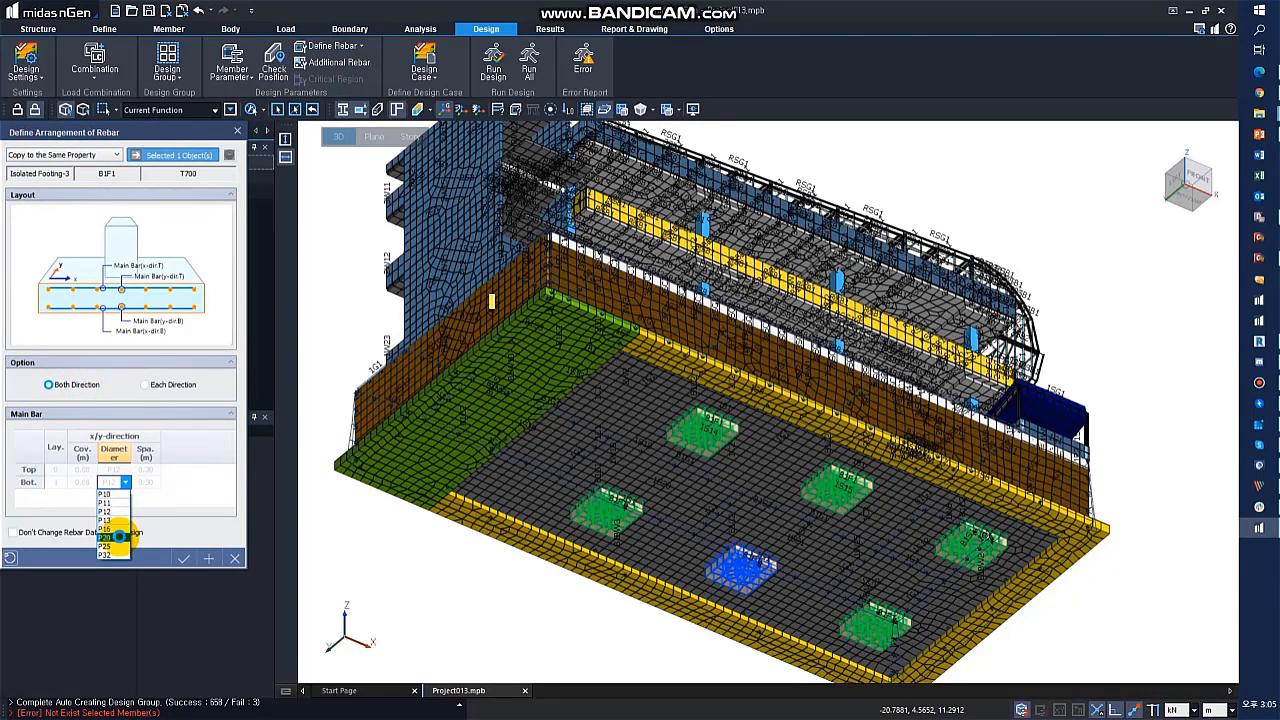
{"action": "left_click", "coordinate": [118, 537]}
{"action": "left_click", "coordinate": [146, 484]}
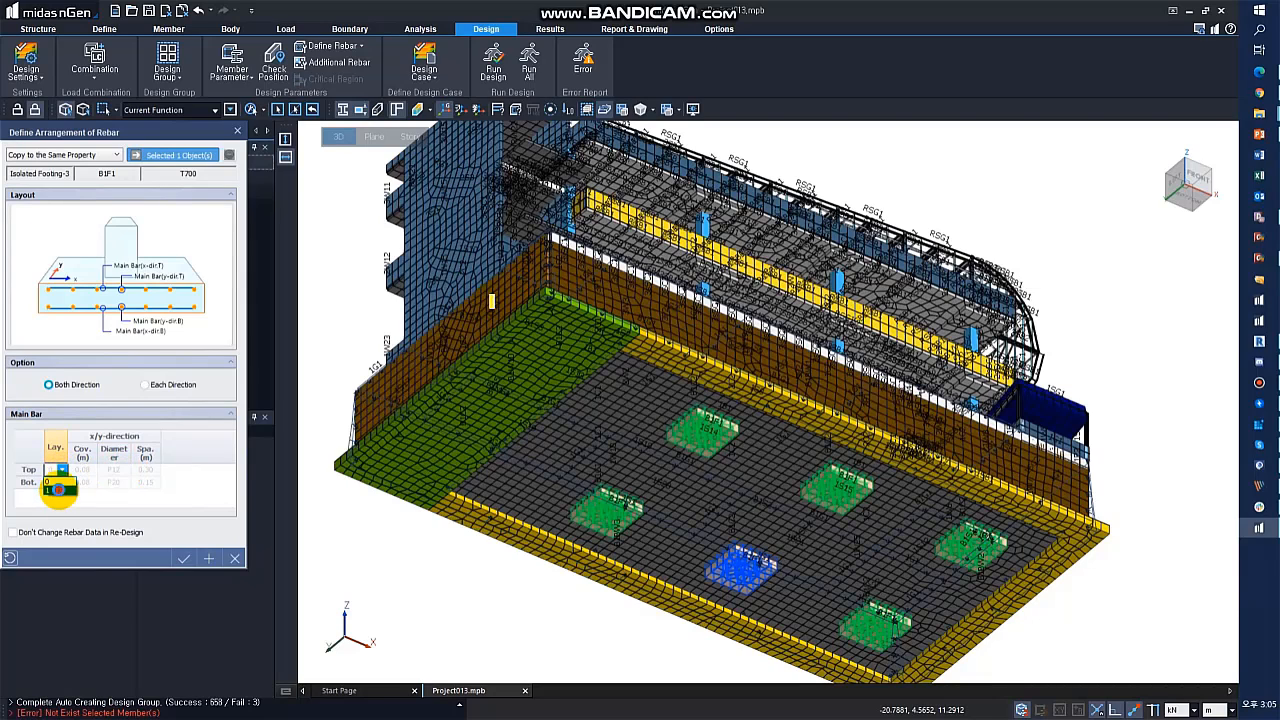
{"action": "left_click", "coordinate": [57, 487]}
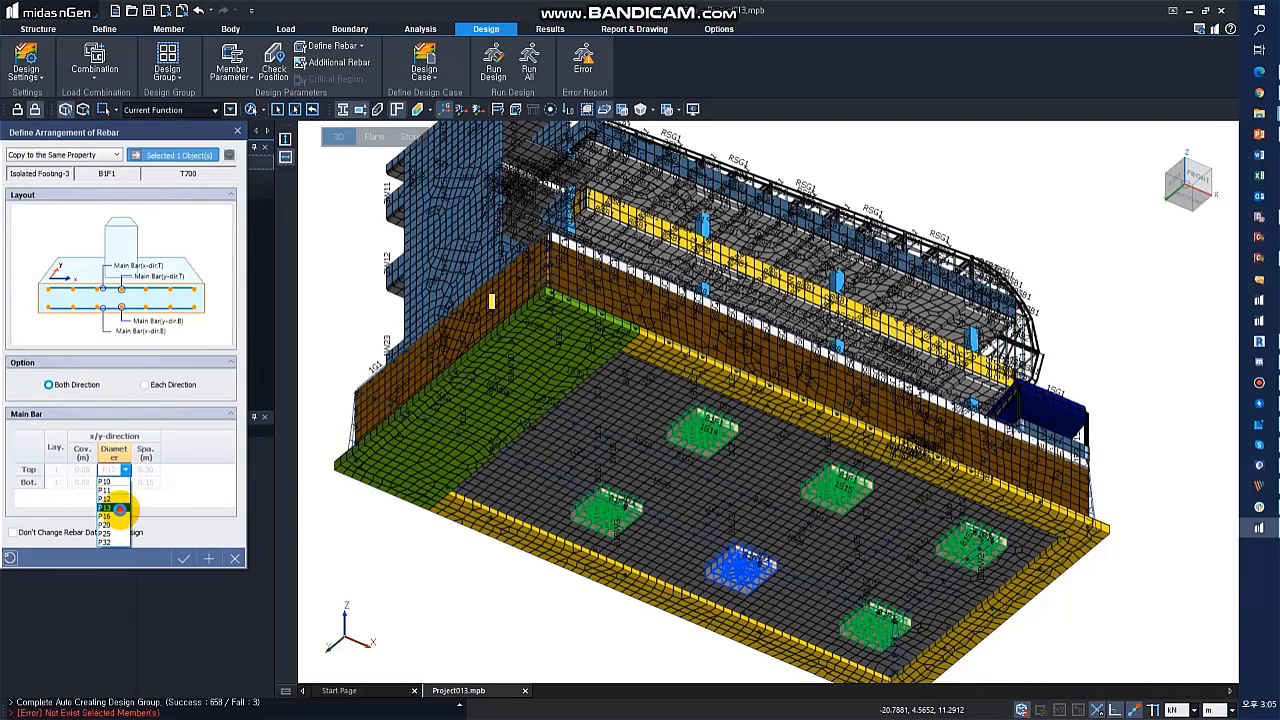
{"action": "left_click", "coordinate": [119, 509]}
{"action": "left_click", "coordinate": [182, 558]}
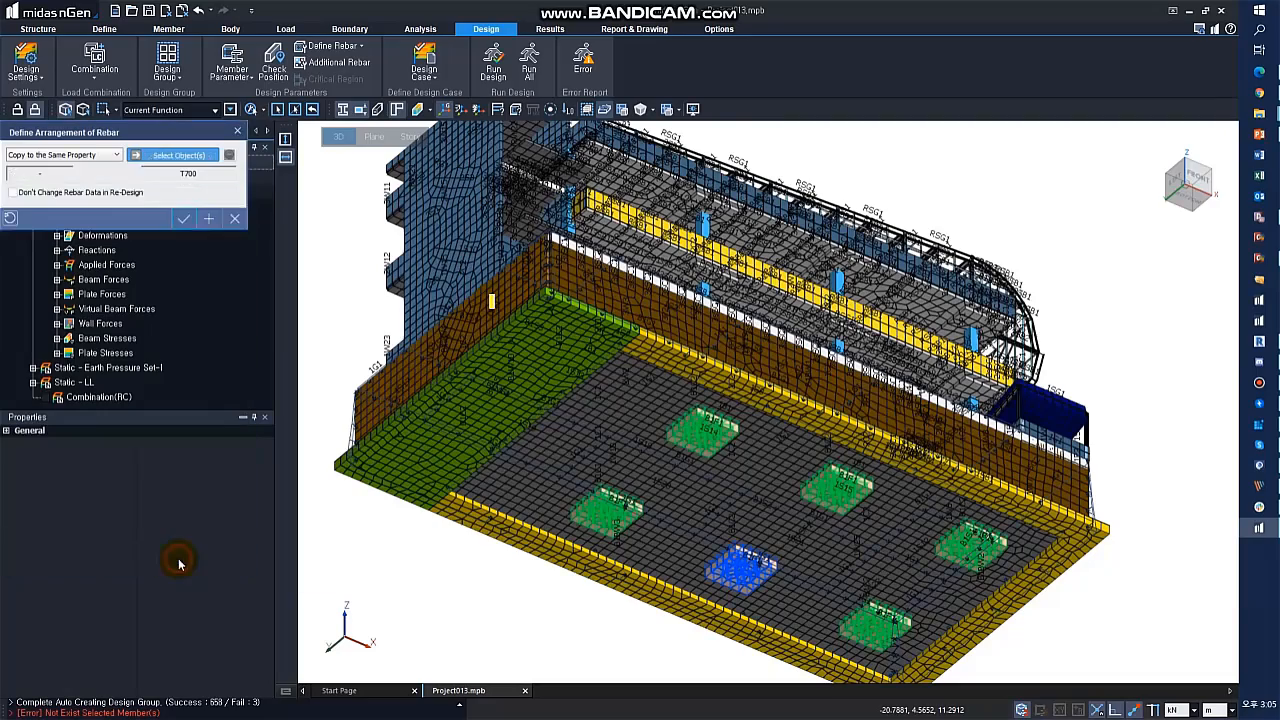
{"action": "middle_click_drag", "start_coordinate": [565, 620], "coordinate": [560, 585]}
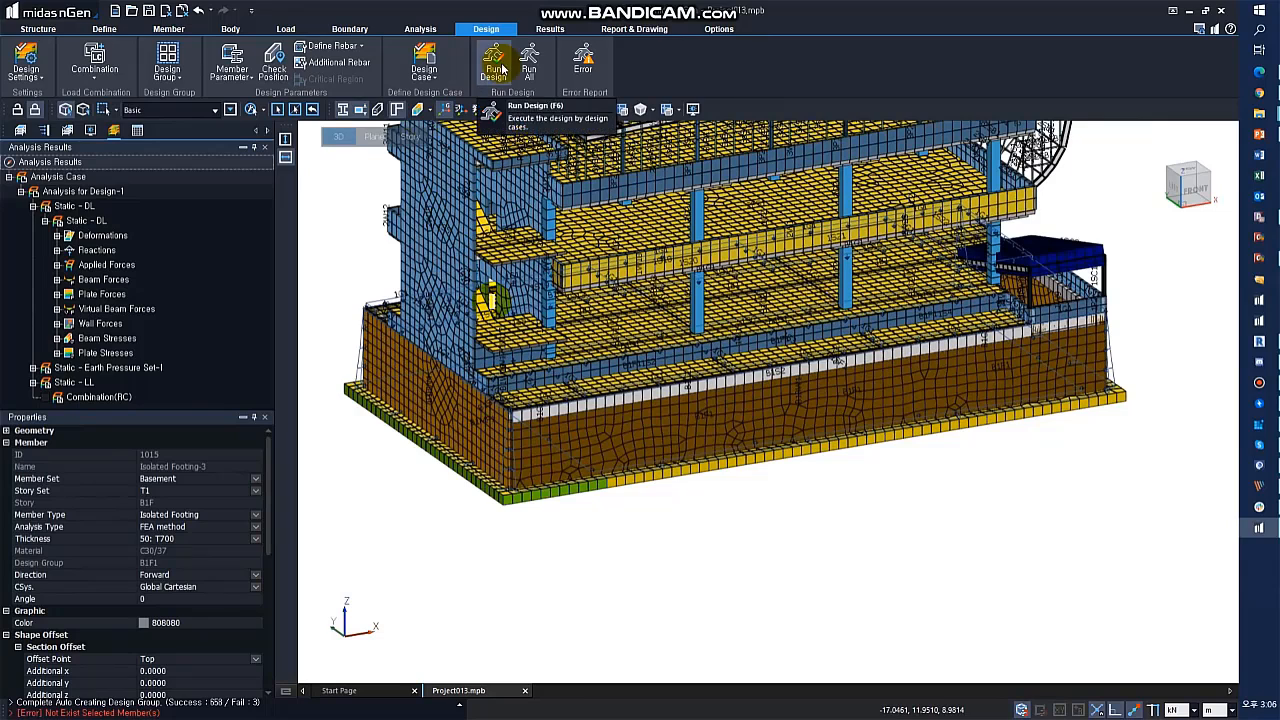
{"action": "left_click", "coordinate": [493, 66]}
{"action": "left_click", "coordinate": [731, 287]}
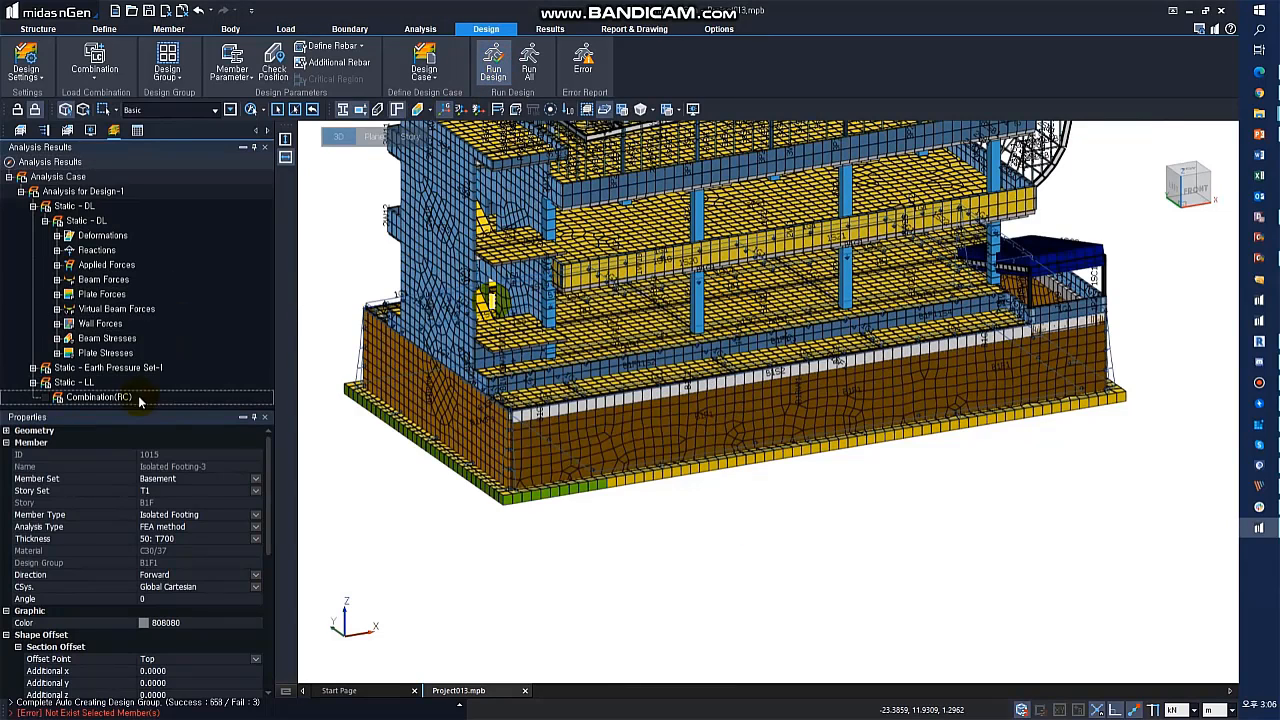
- Start a new design case named Design Case 1 based on Analysis for Design-1, with all design members deselected
{"action": "left_click", "coordinate": [67, 130]}
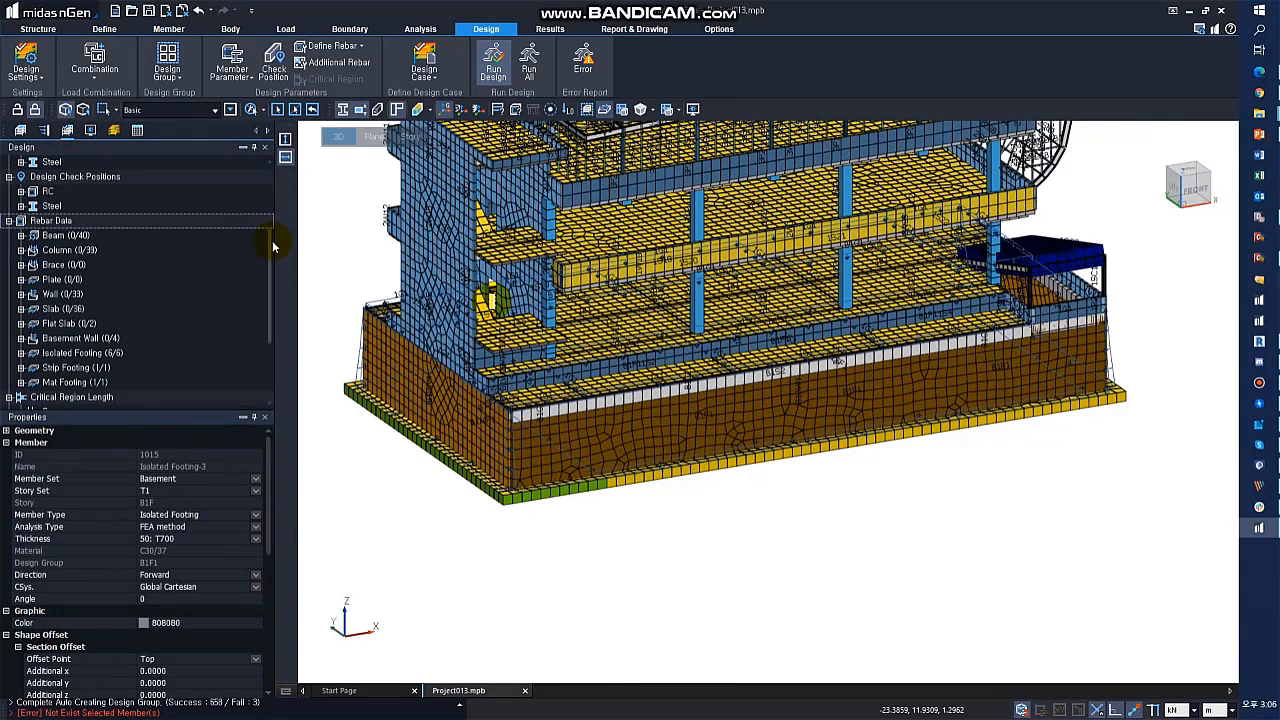
{"action": "scroll", "coordinate": [150, 320], "scroll_direction": "down", "scroll_amount": 3}
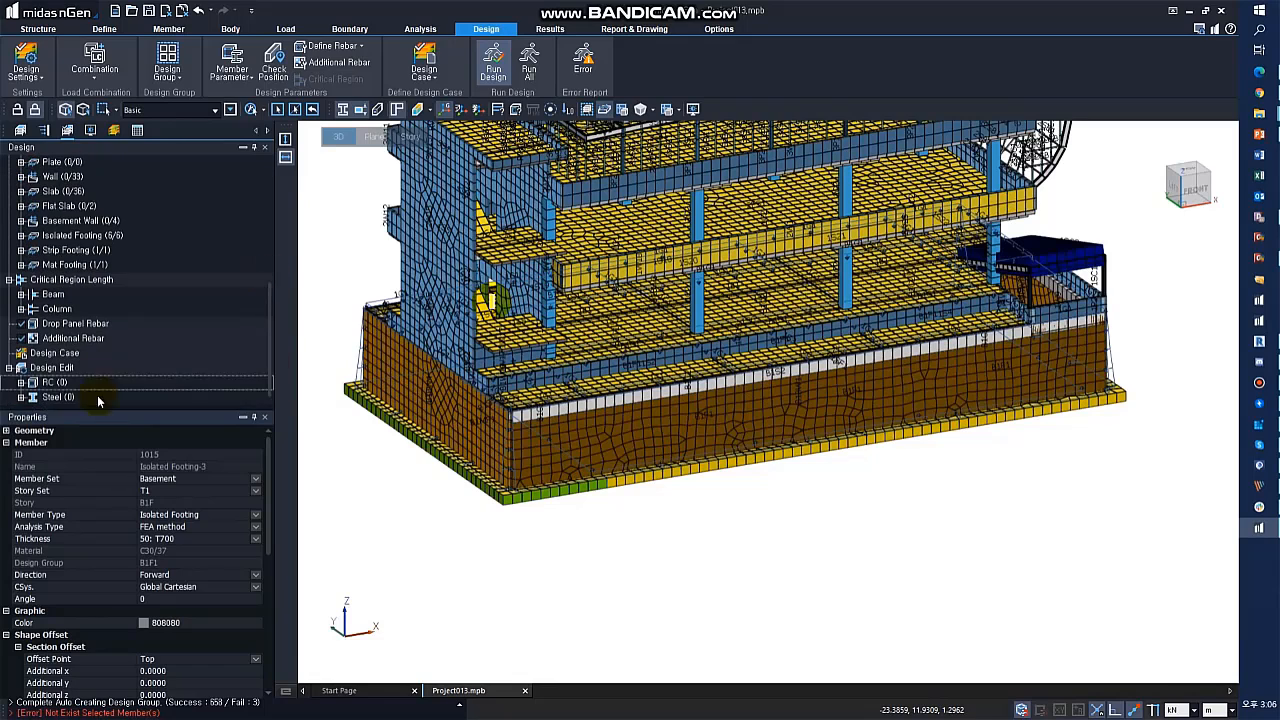
{"action": "left_click", "coordinate": [56, 353]}
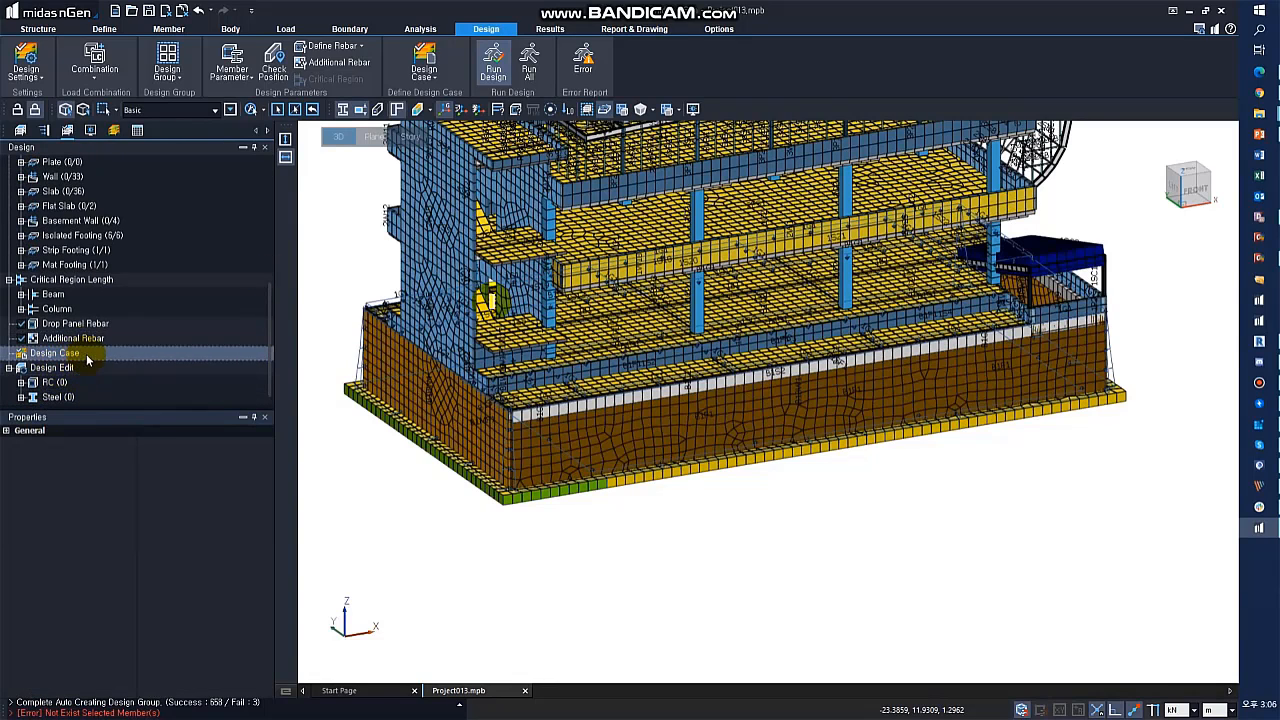
{"action": "right_click", "coordinate": [86, 354]}
{"action": "left_click", "coordinate": [123, 366]}
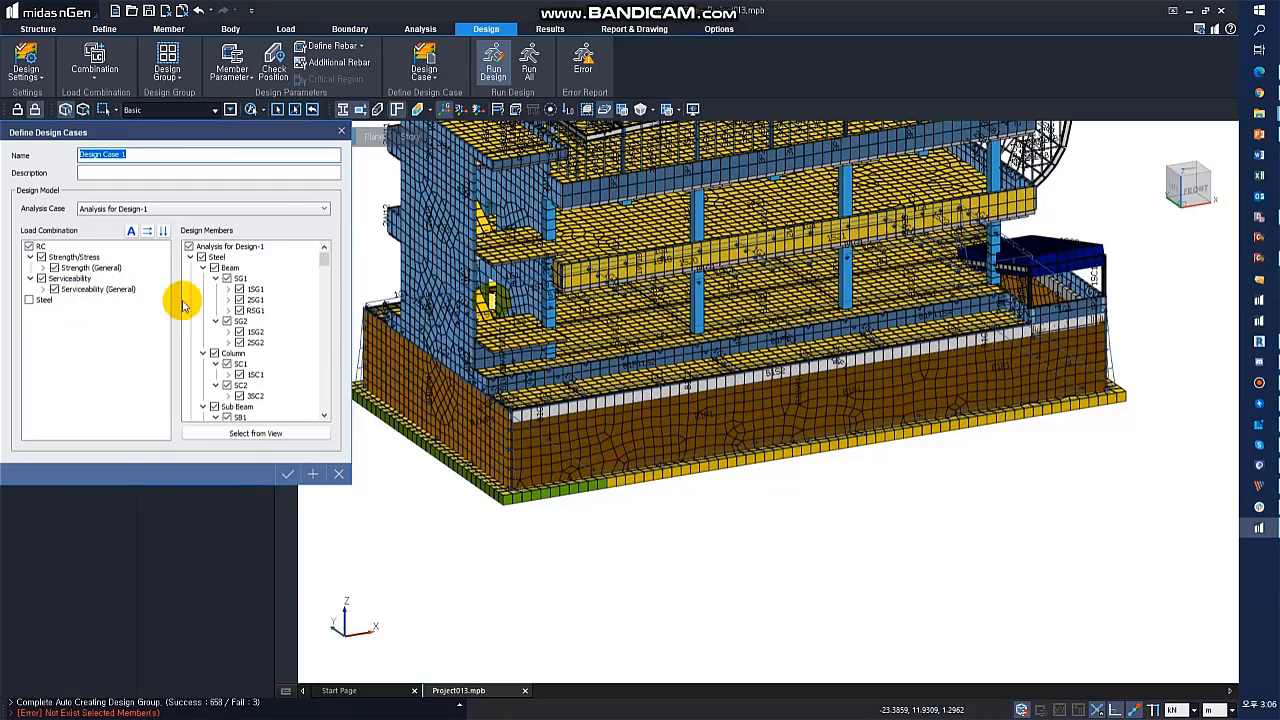
{"action": "left_click", "coordinate": [188, 247]}
- Pick the mat footing, strip footing, one isolated footing and the front basement wall in the model as design members, and save the design case
{"action": "left_click", "coordinate": [250, 434]}
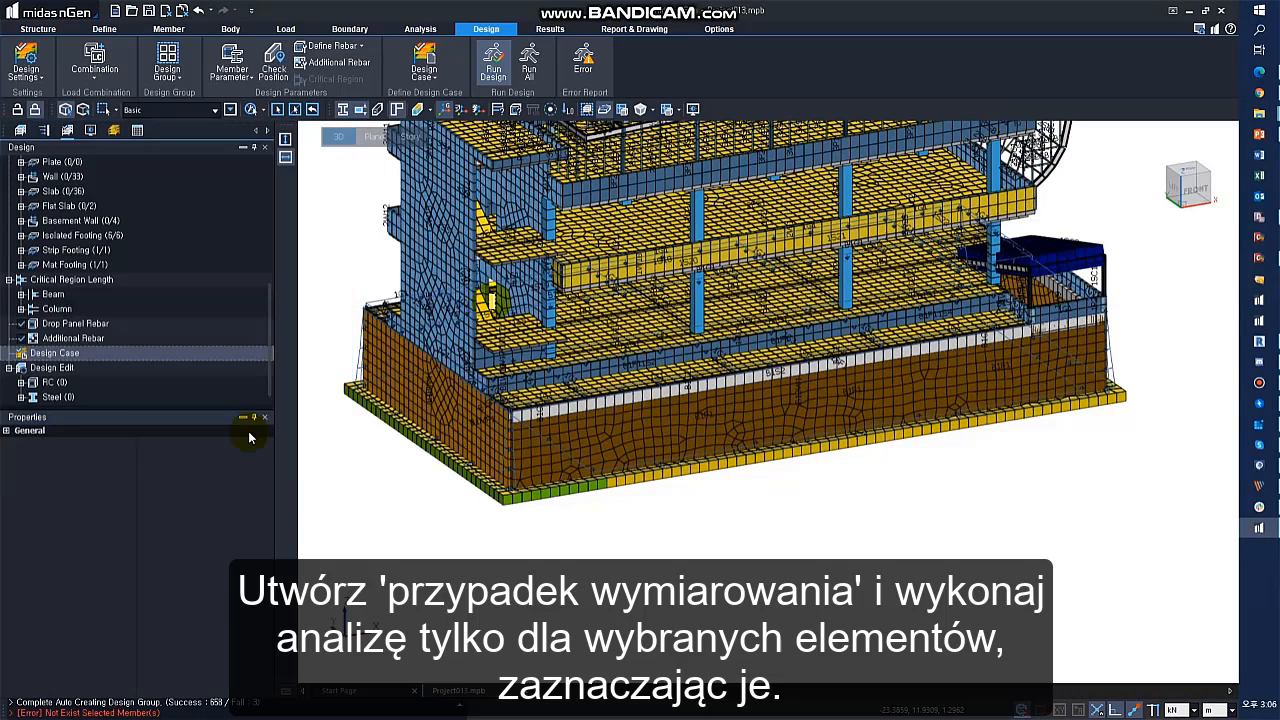
{"action": "left_click", "coordinate": [650, 482]}
{"action": "middle_click_drag", "start_coordinate": [650, 482], "coordinate": [760, 545]}
{"action": "left_click", "coordinate": [706, 418]}
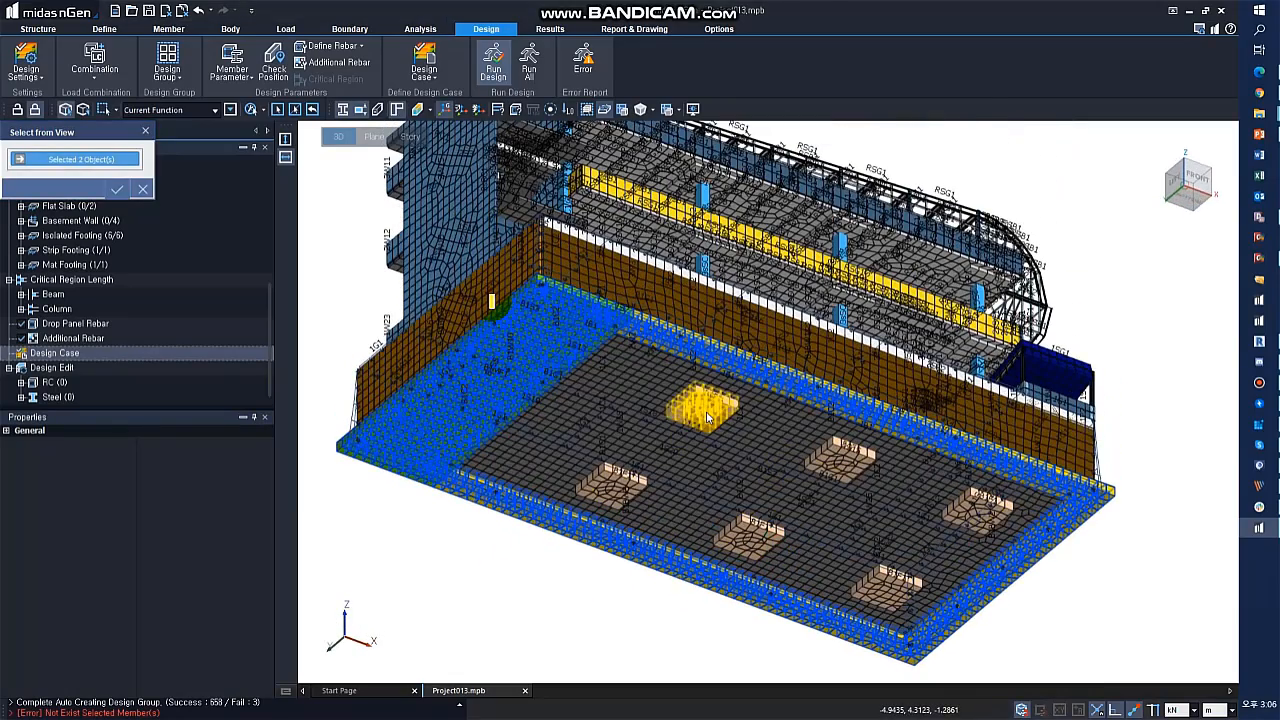
{"action": "middle_click_drag", "start_coordinate": [706, 418], "coordinate": [859, 410]}
{"action": "left_click", "coordinate": [859, 410]}
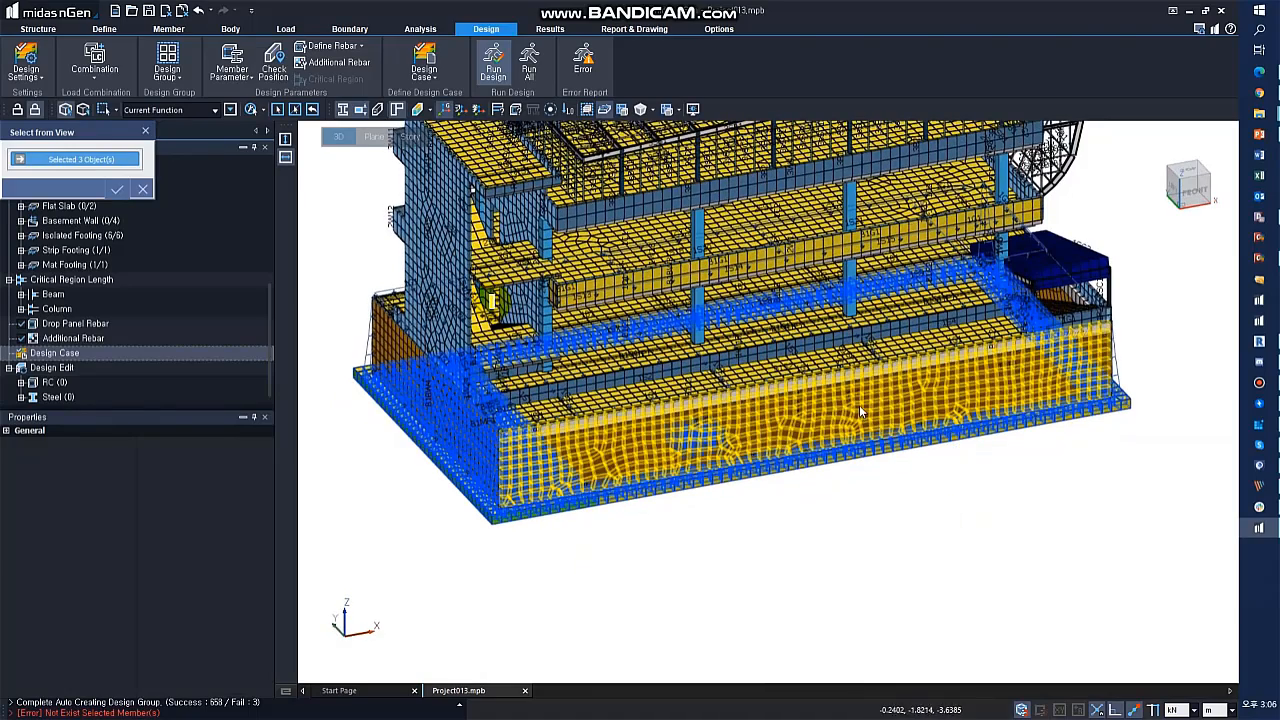
{"action": "left_click", "coordinate": [392, 419]}
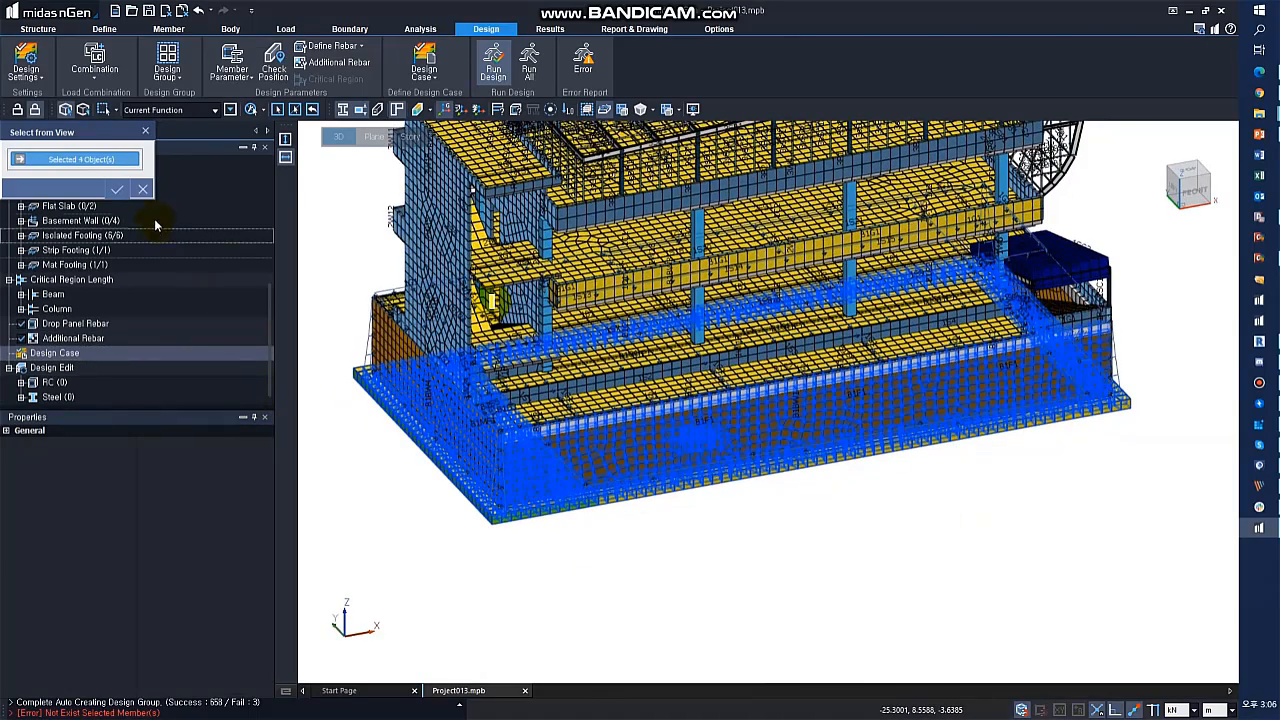
{"action": "left_click", "coordinate": [117, 189]}
{"action": "left_click_drag", "start_coordinate": [323, 277], "coordinate": [333, 410]}
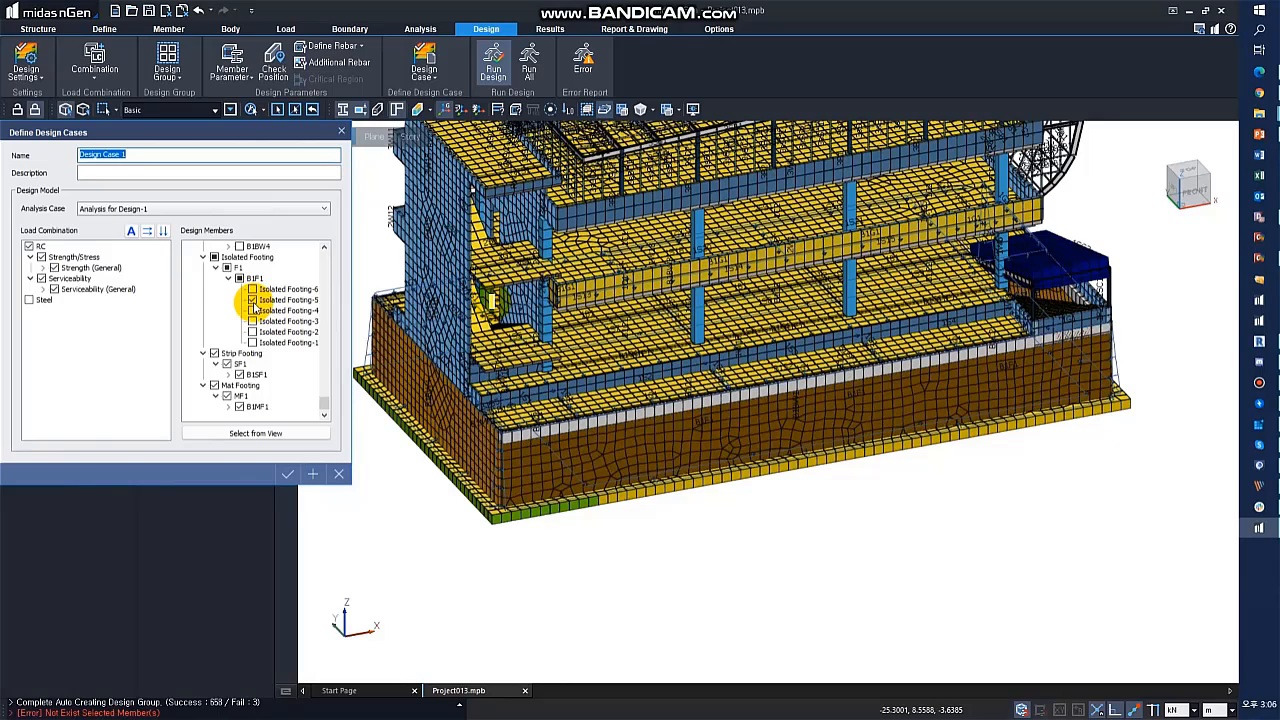
{"action": "left_click", "coordinate": [288, 474]}
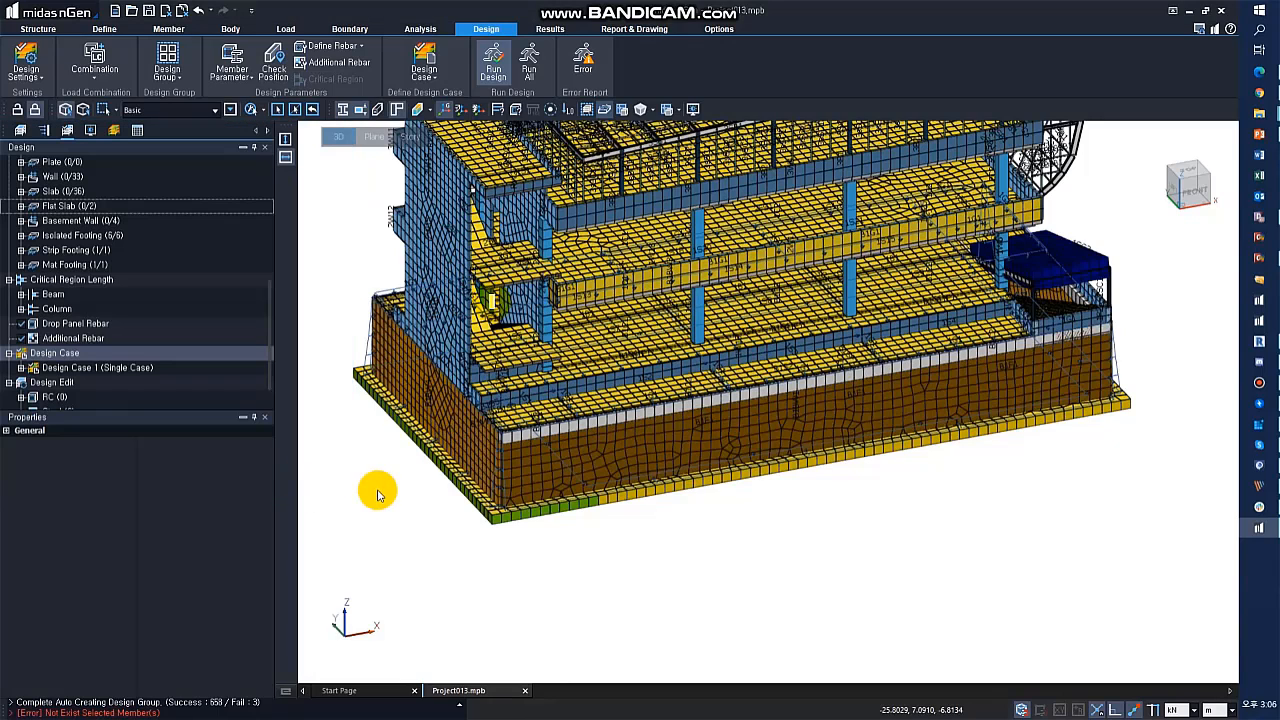
- Run the design for Design Case 1, check the notice message about the basement wall and close the report
{"action": "left_click", "coordinate": [493, 66]}
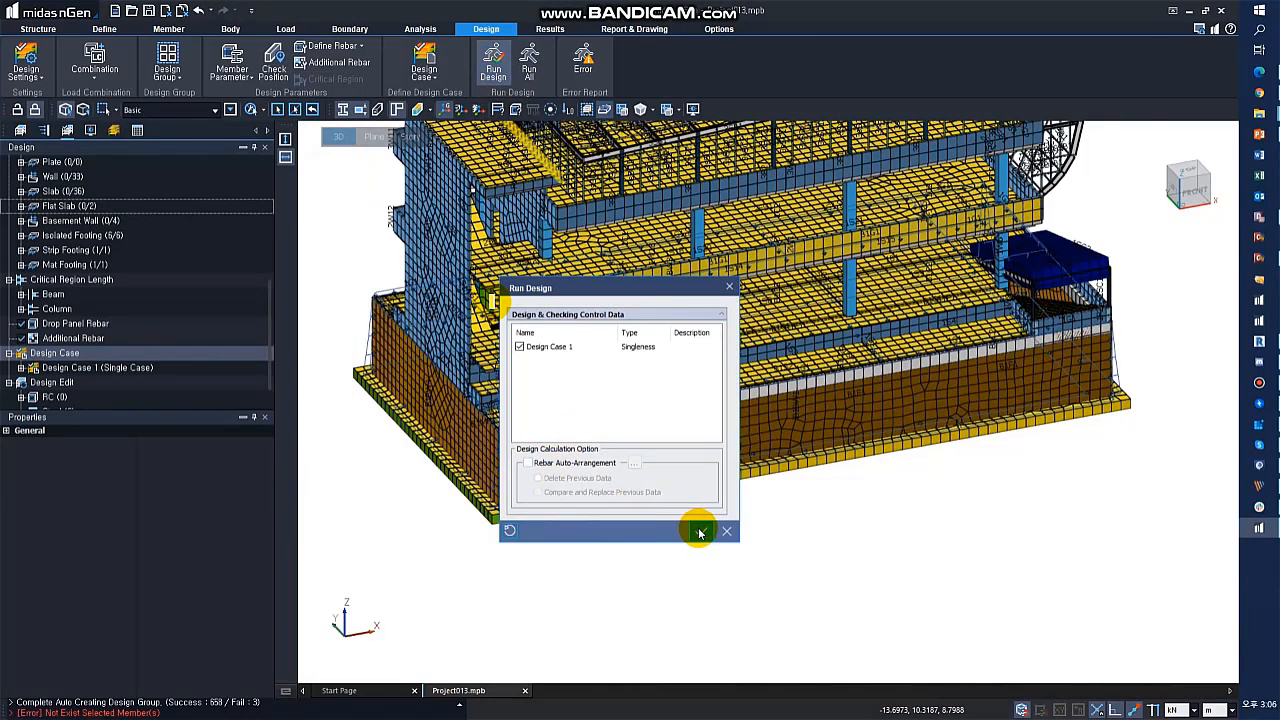
{"action": "left_click", "coordinate": [700, 533]}
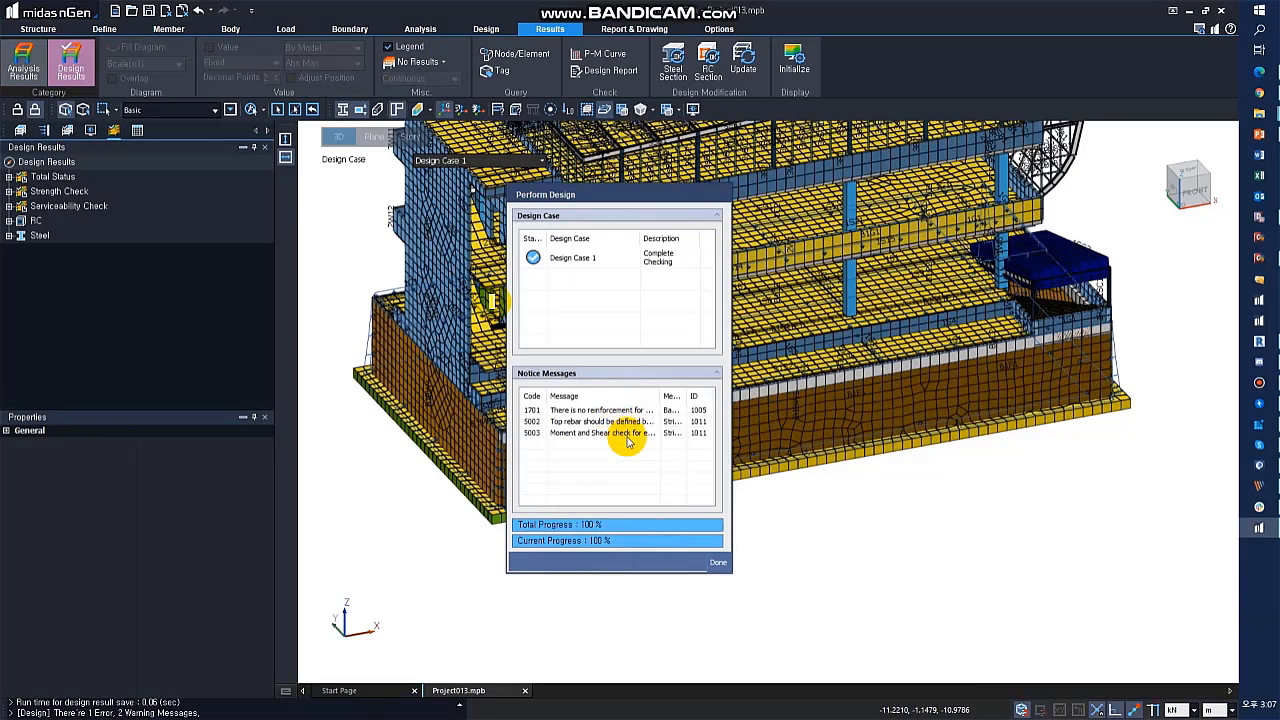
{"action": "left_click", "coordinate": [646, 410]}
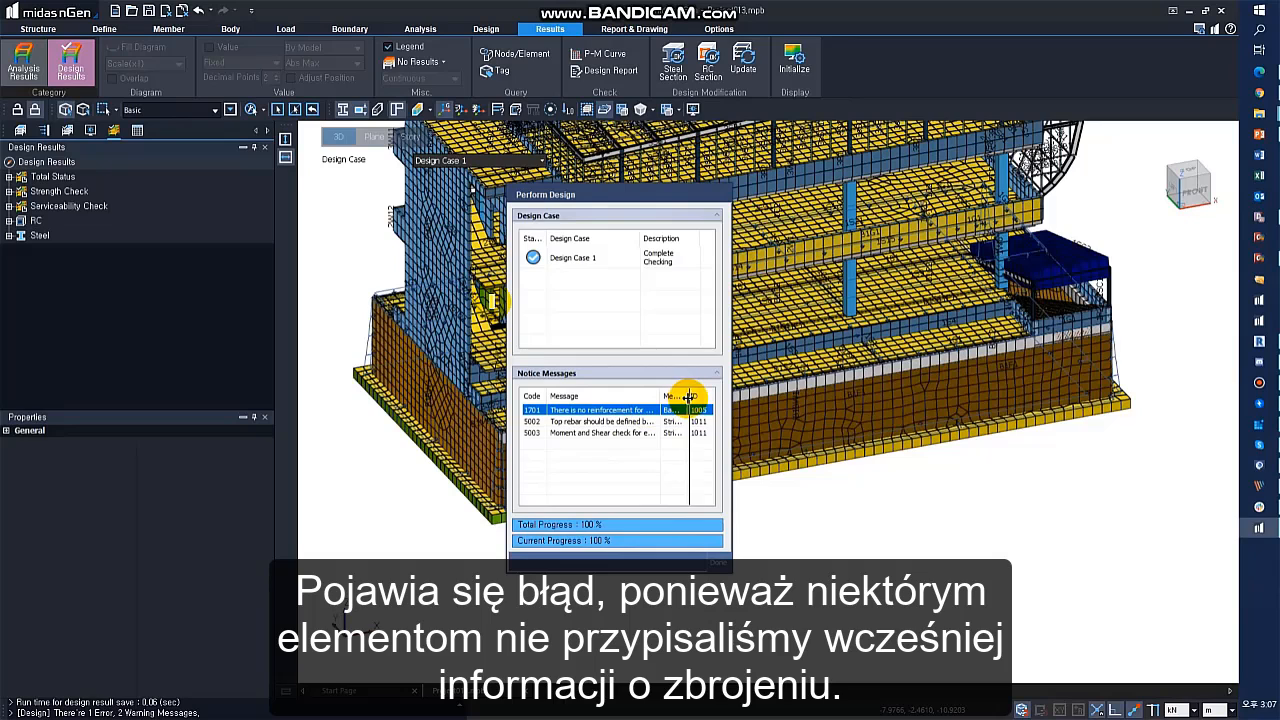
{"action": "left_click", "coordinate": [720, 562]}
- Start a rebar arrangement for the front basement wall and have it copied to the same property
{"action": "left_click", "coordinate": [613, 463]}
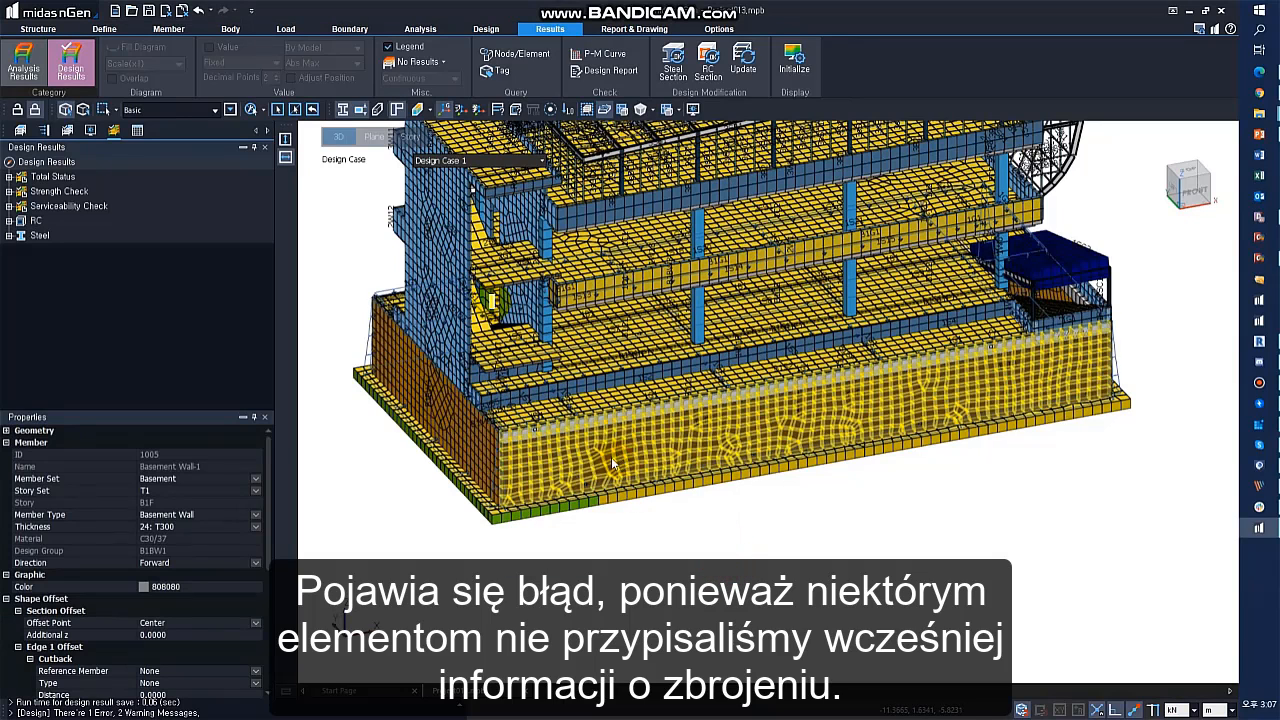
{"action": "left_click", "coordinate": [484, 28]}
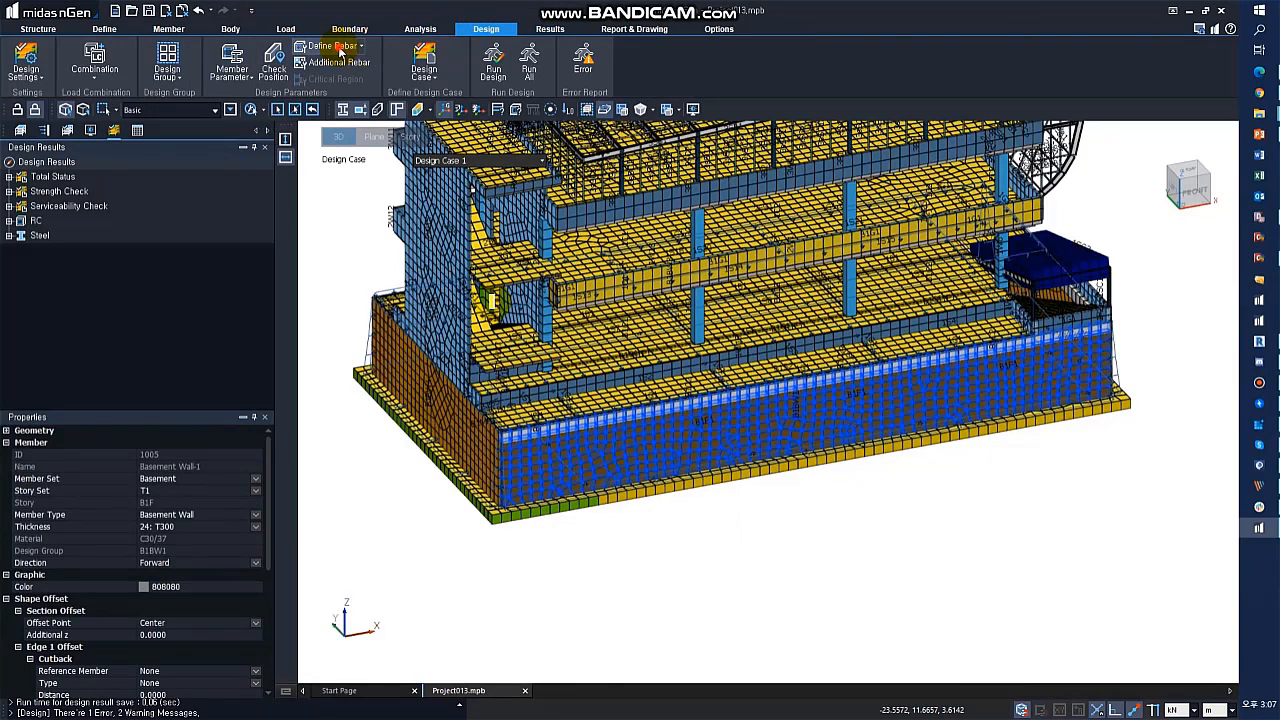
{"action": "left_click", "coordinate": [339, 48]}
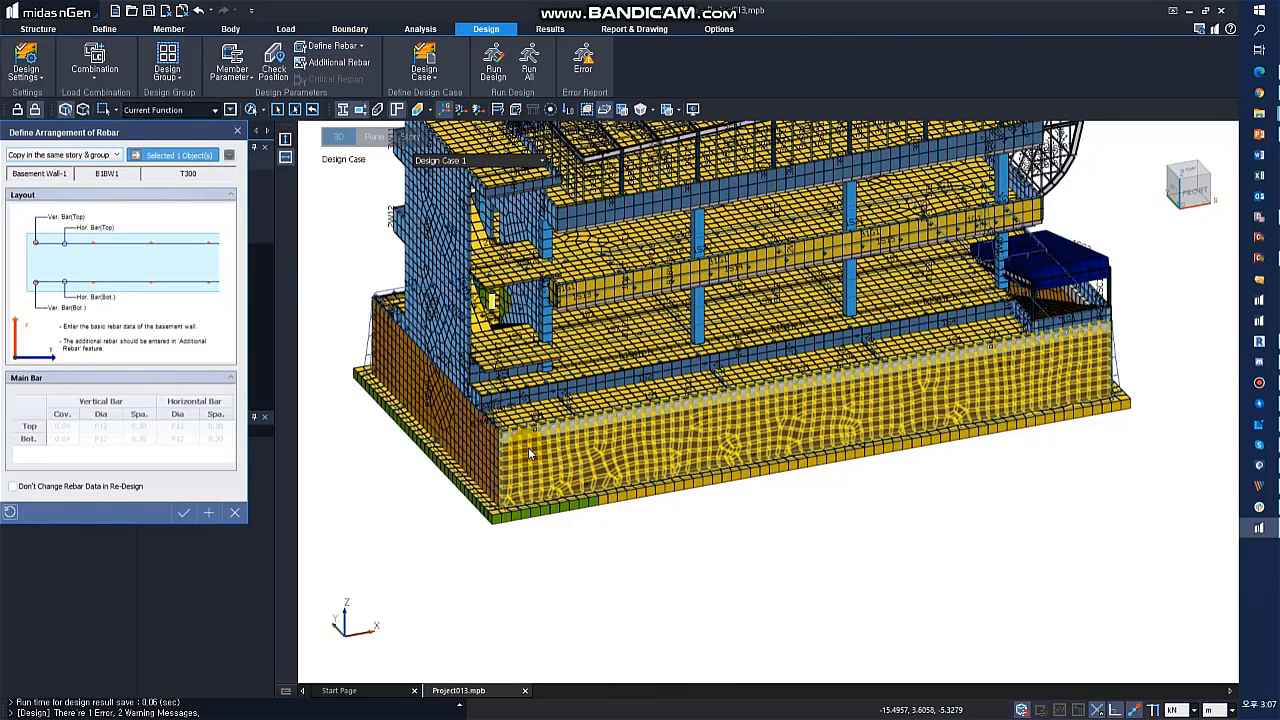
{"action": "left_click", "coordinate": [98, 155]}
{"action": "left_click", "coordinate": [80, 171]}
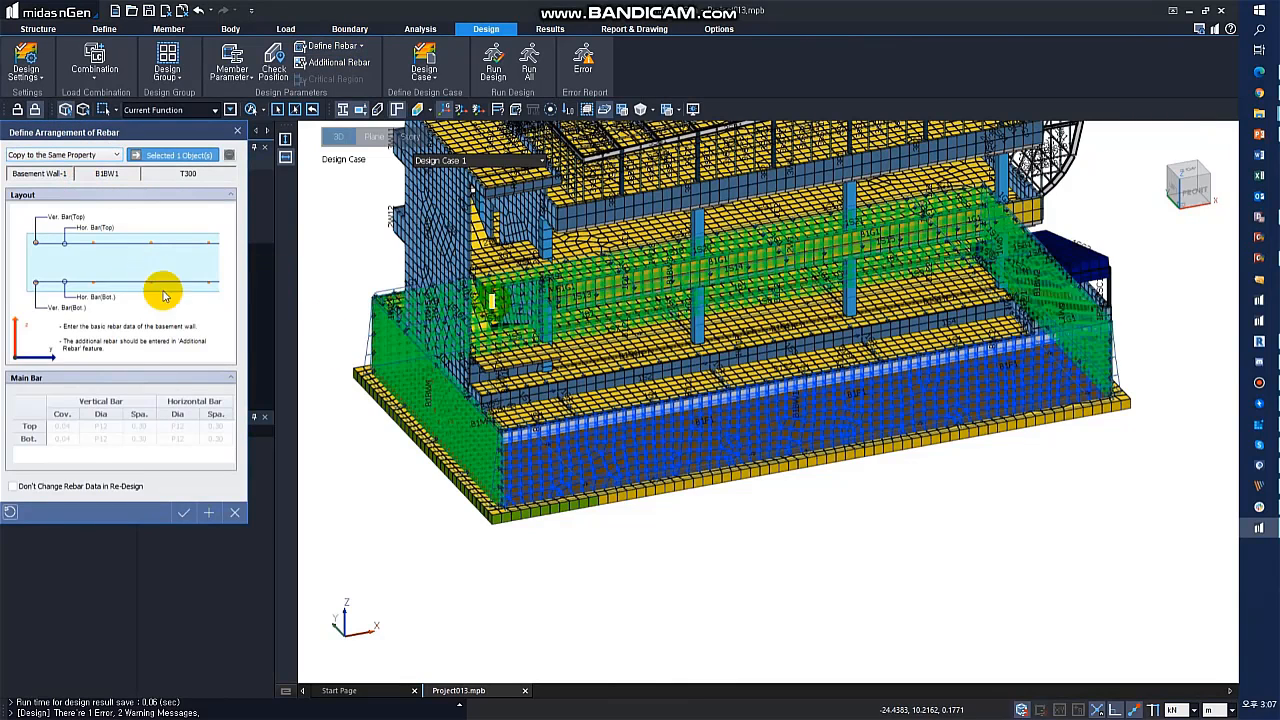
- Set the basement wall's top vertical and horizontal bars to P13 at 0.2 m spacing
{"action": "left_click", "coordinate": [117, 428]}
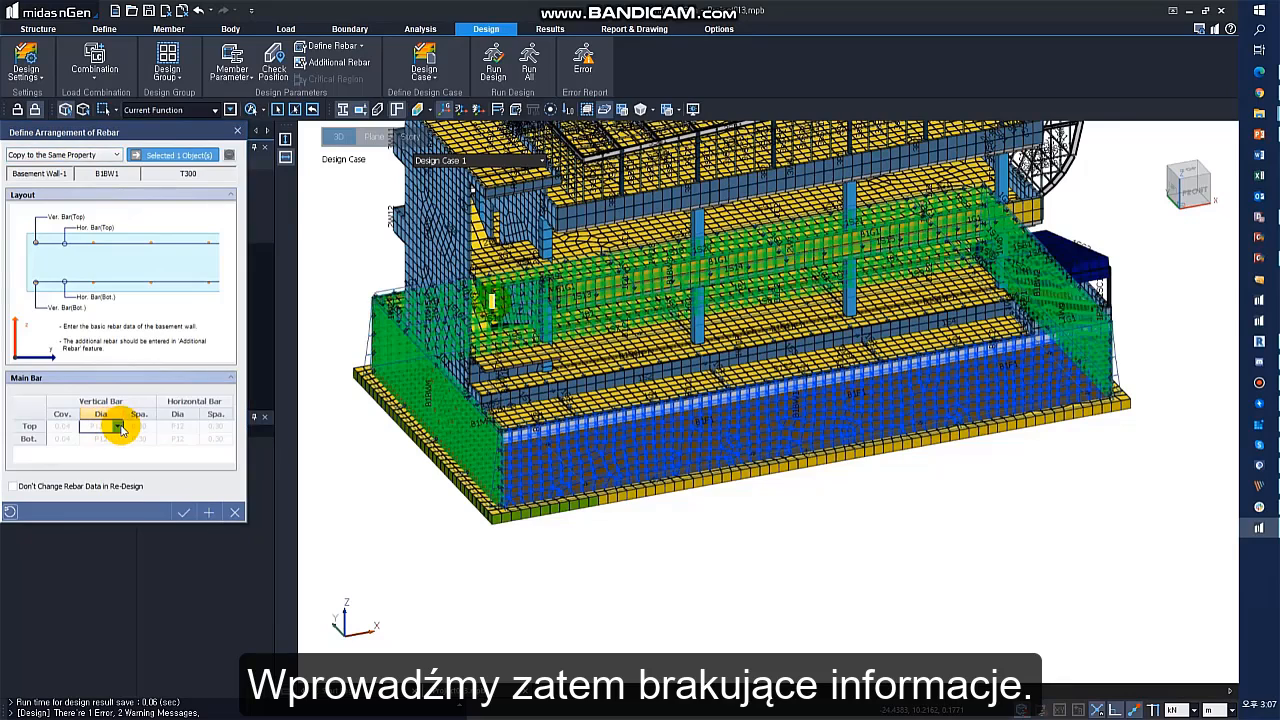
{"action": "left_click", "coordinate": [117, 428]}
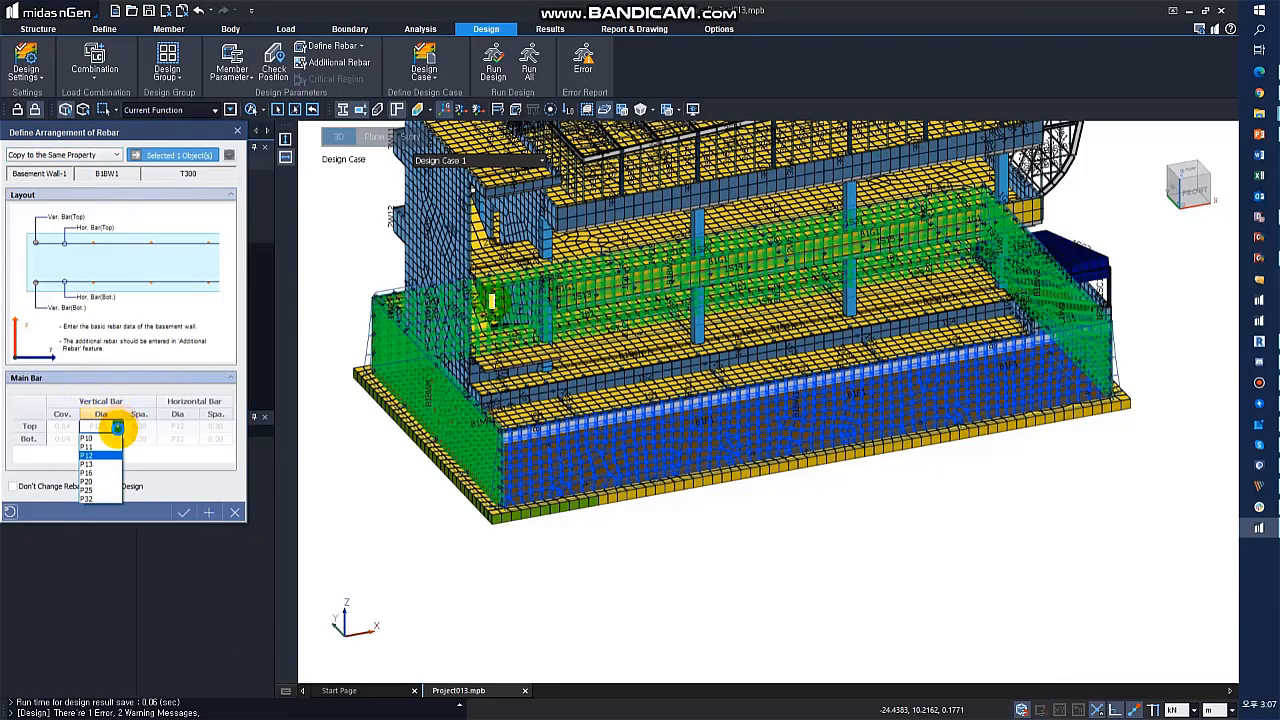
{"action": "left_click", "coordinate": [103, 462]}
{"action": "left_click", "coordinate": [142, 426]}
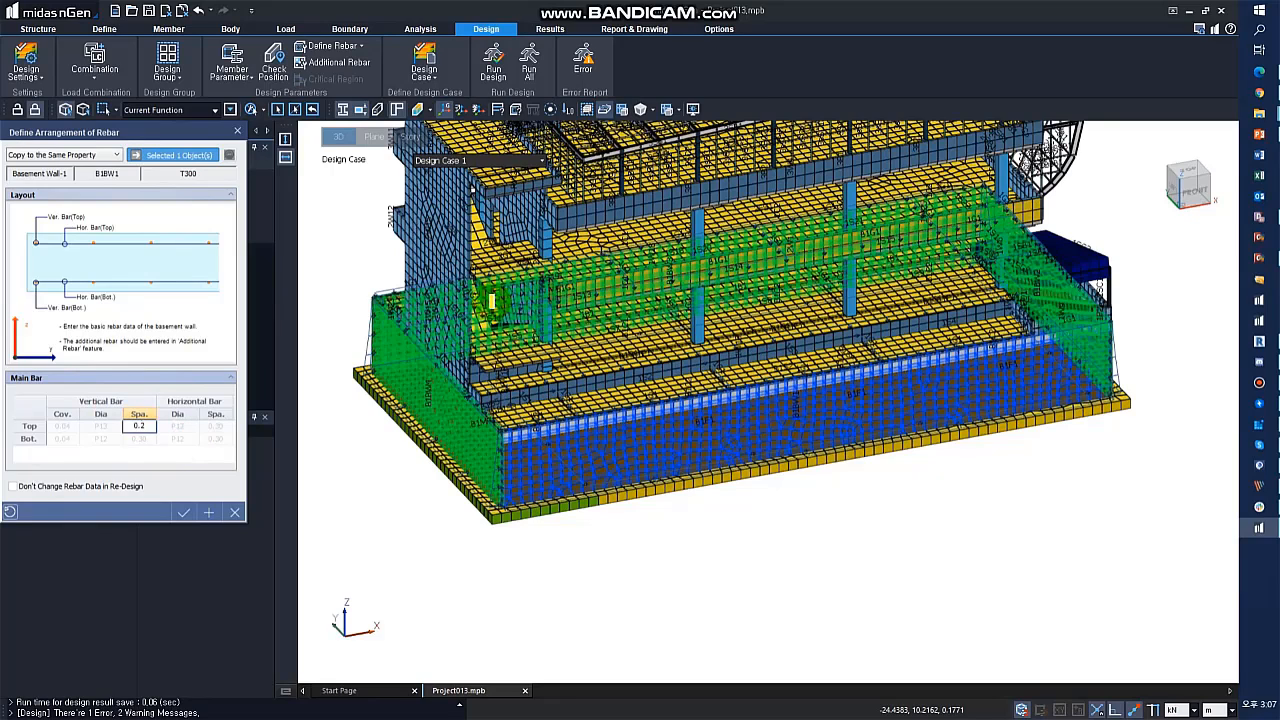
{"action": "left_click", "coordinate": [195, 426]}
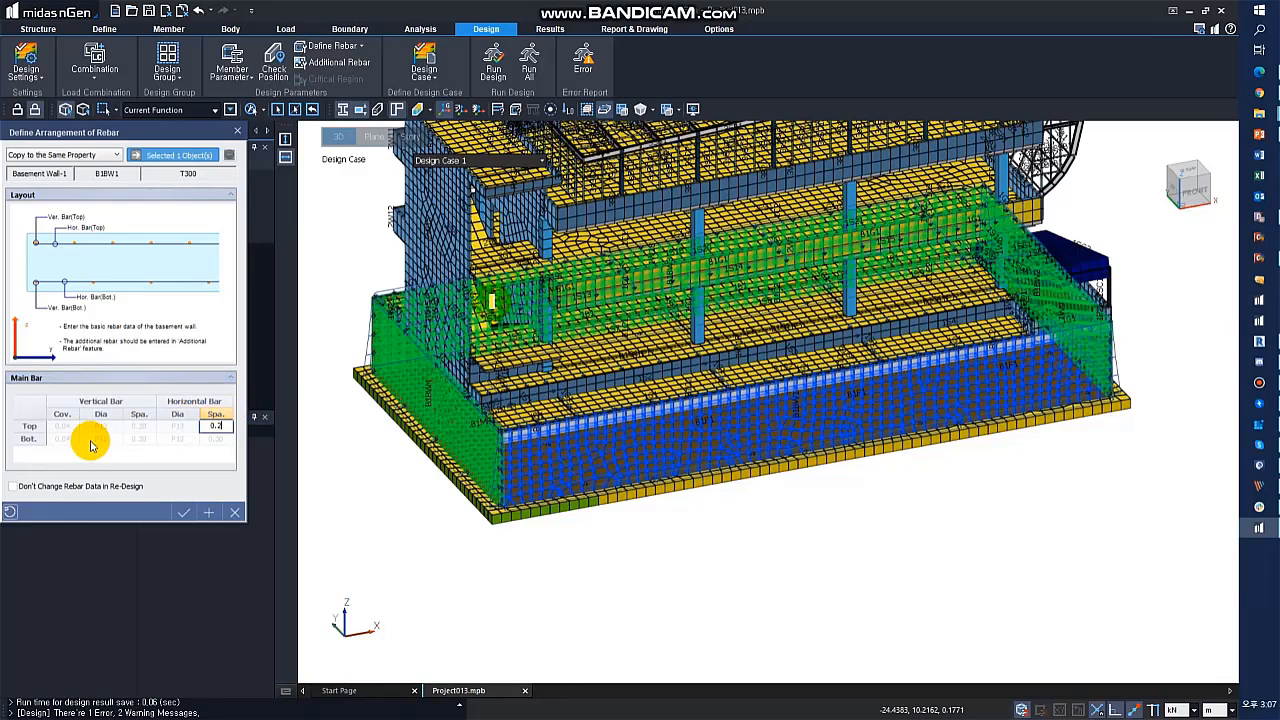
- Set the basement wall's bottom vertical and horizontal bars to P13 at 0.2 m spacing and save the arrangement
{"action": "left_click", "coordinate": [118, 440]}
{"action": "left_click", "coordinate": [100, 480]}
{"action": "left_click", "coordinate": [142, 438]}
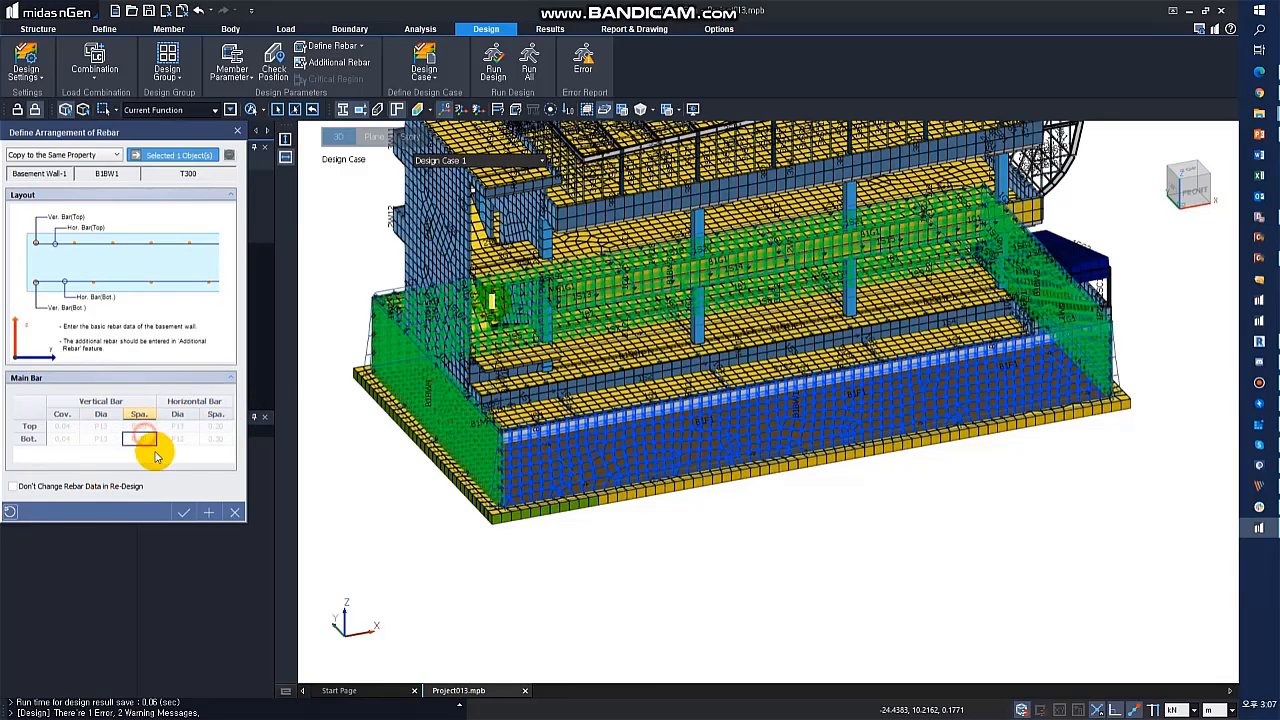
{"action": "left_click", "coordinate": [189, 438]}
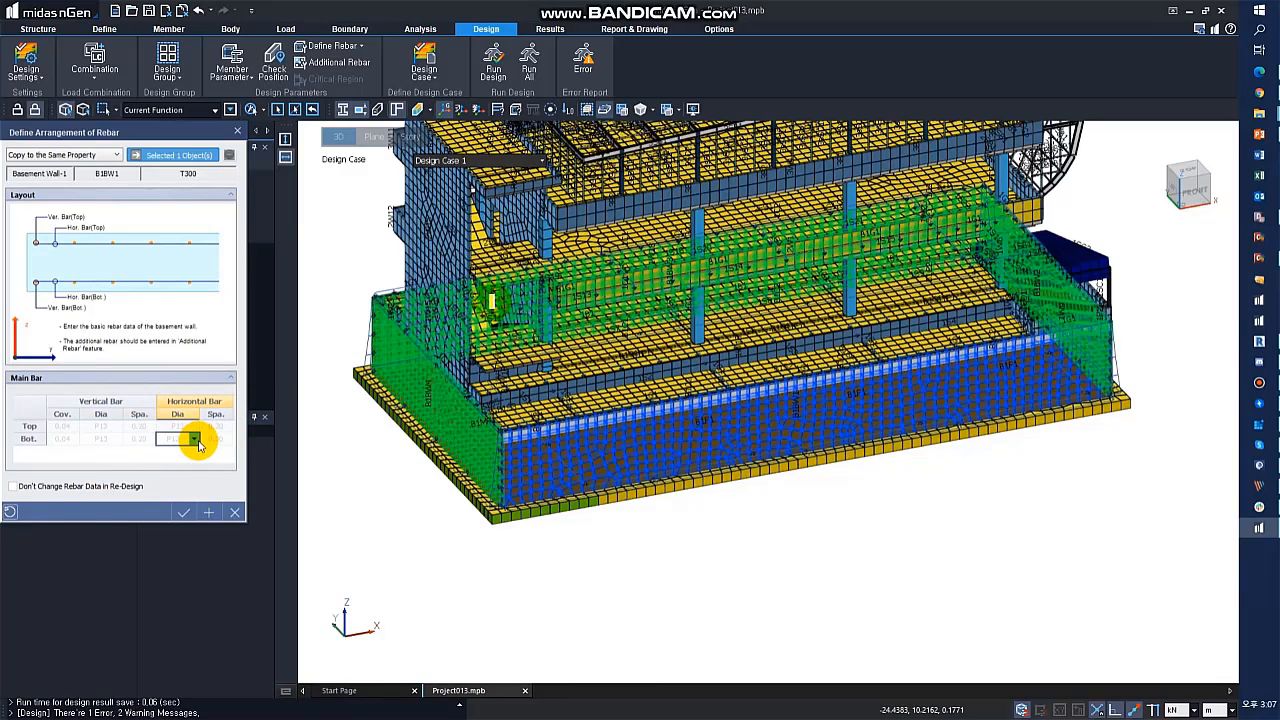
{"action": "left_click", "coordinate": [194, 439]}
{"action": "left_click", "coordinate": [178, 480]}
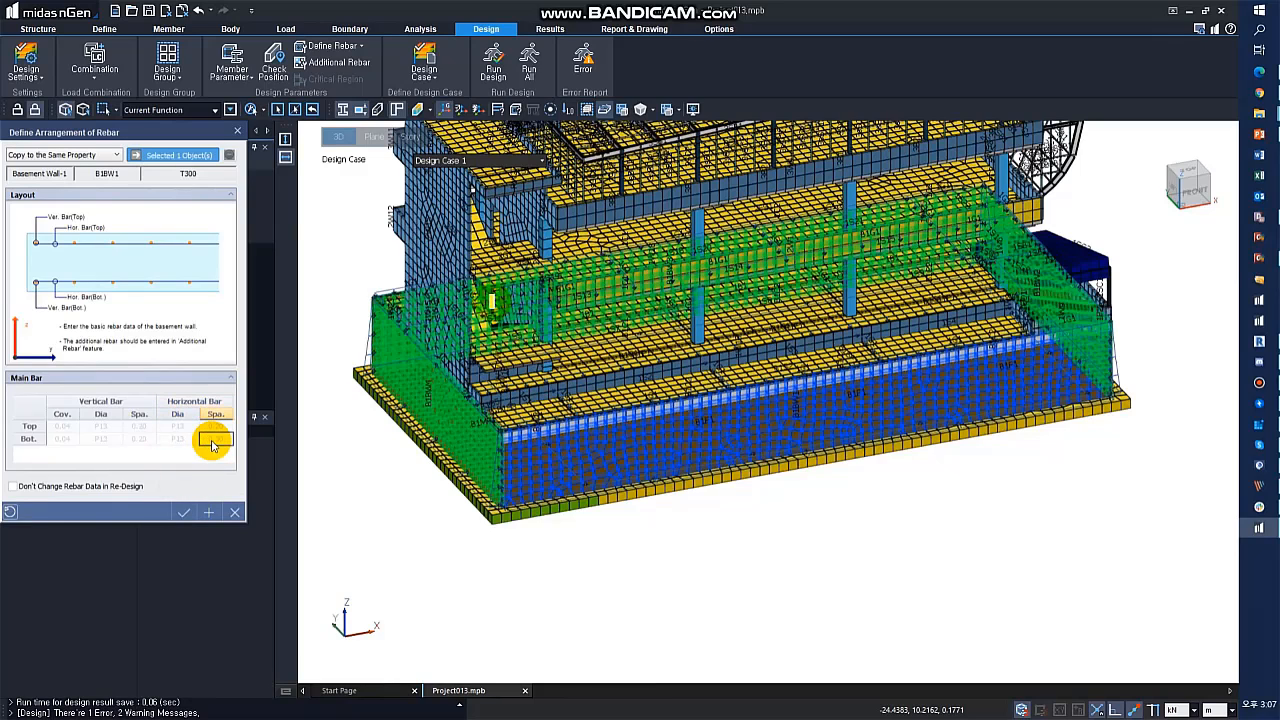
{"action": "left_click", "coordinate": [183, 513]}
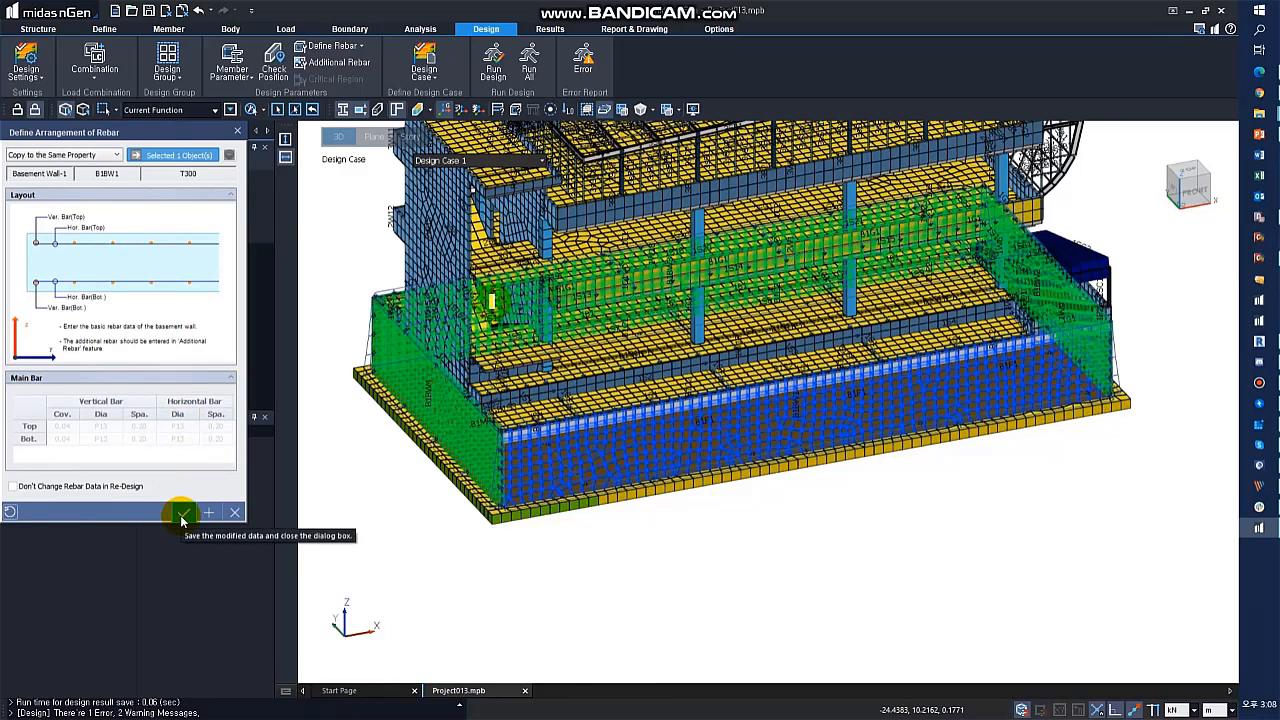
- Add one layer of P13 top bars to the rebar arrangement of the front strip footing and save it
{"action": "left_click", "coordinate": [477, 549]}
{"action": "left_click", "coordinate": [657, 498]}
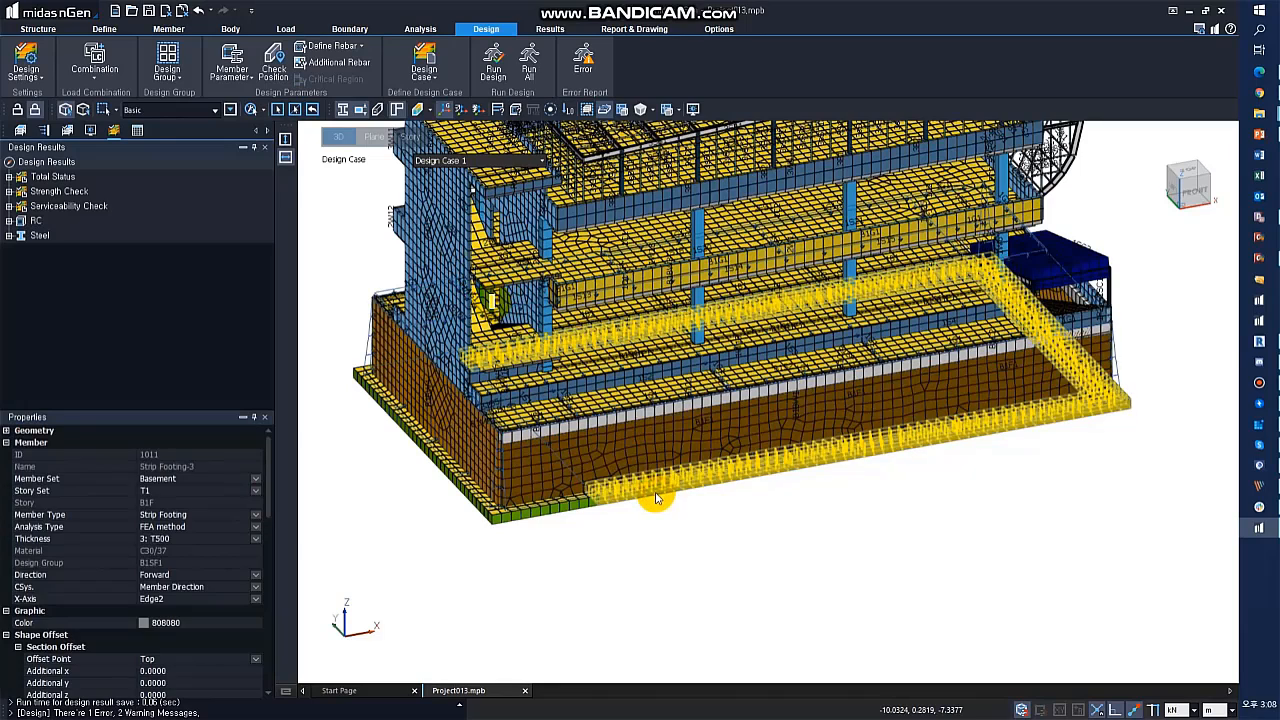
{"action": "left_click", "coordinate": [336, 48]}
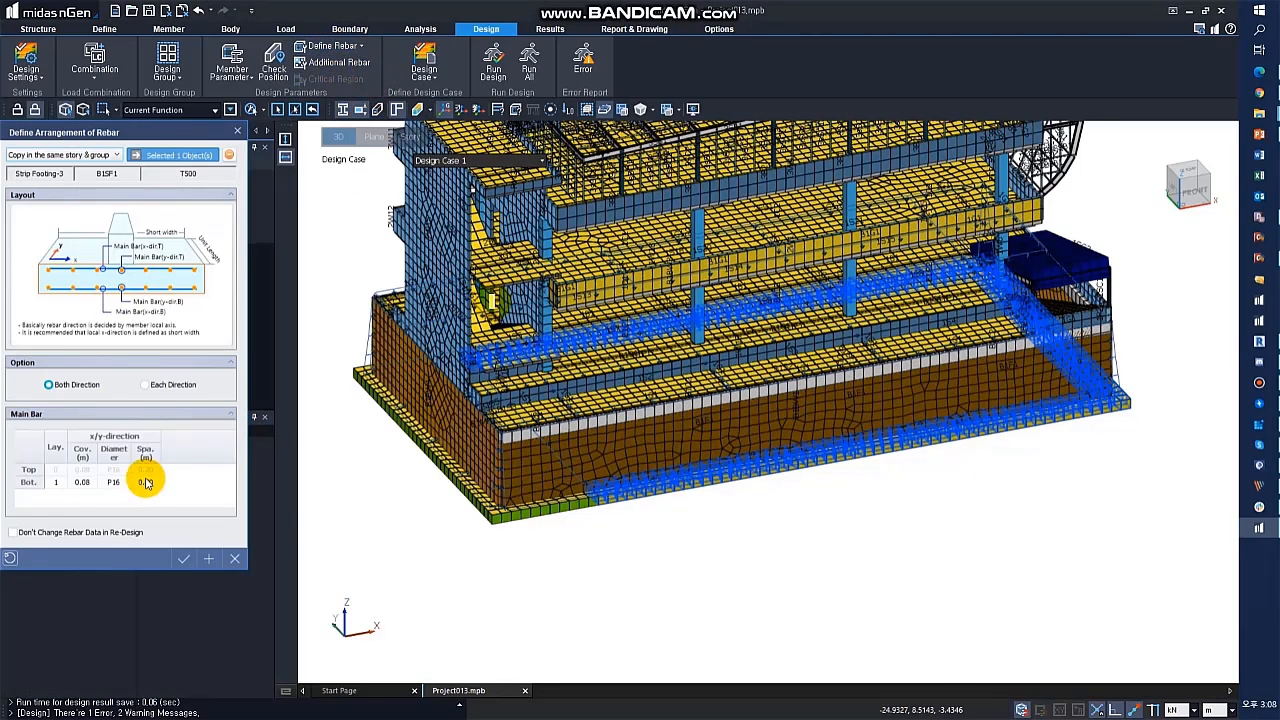
{"action": "left_click", "coordinate": [55, 470]}
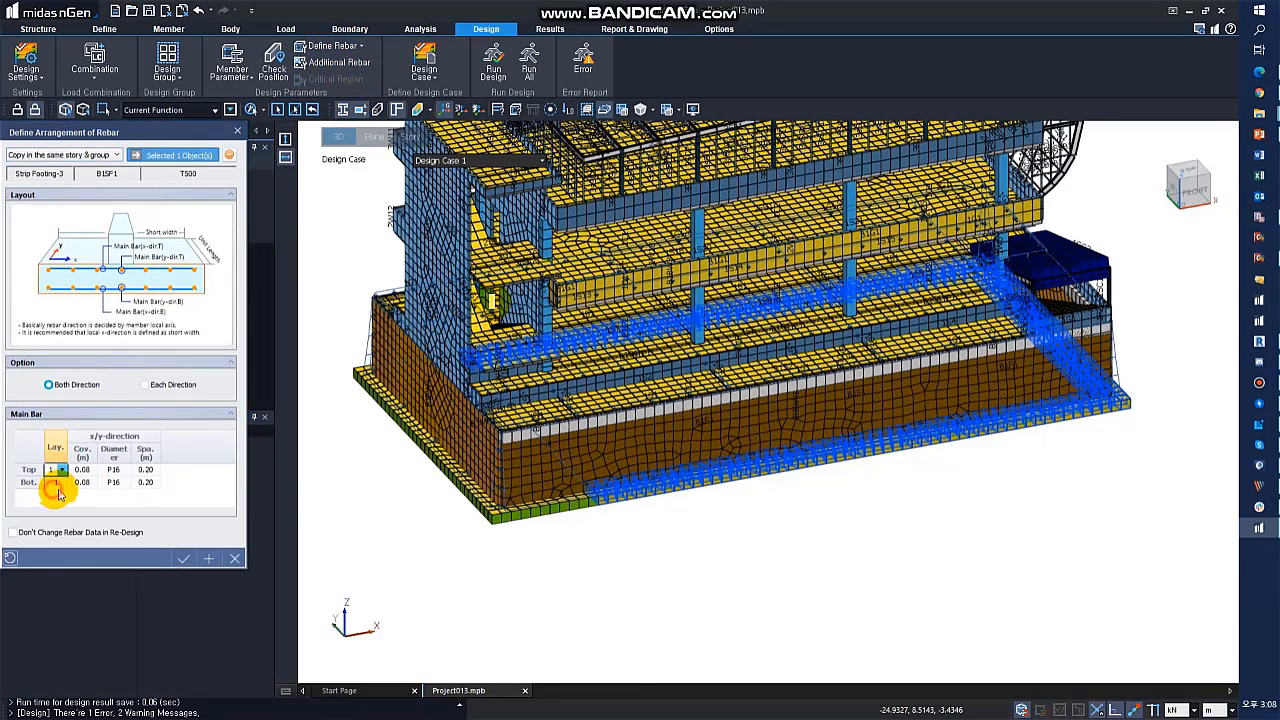
{"action": "left_click", "coordinate": [126, 470]}
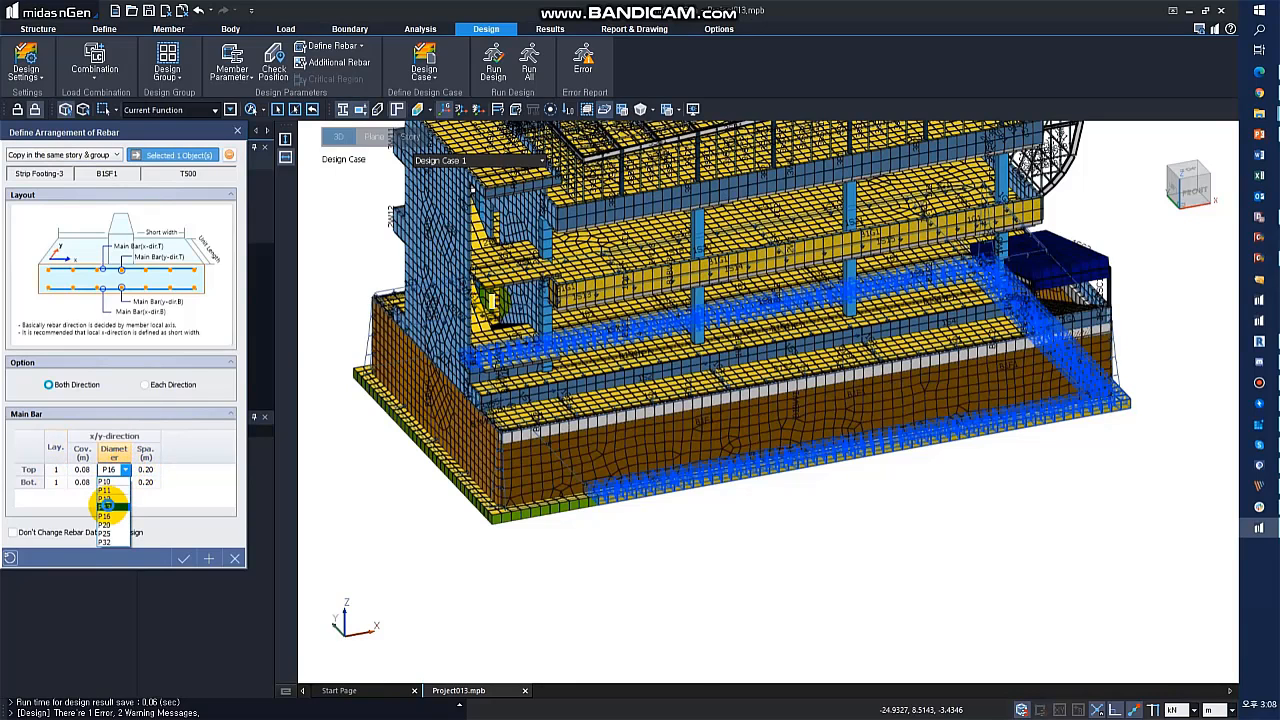
{"action": "left_click", "coordinate": [108, 500]}
{"action": "left_click", "coordinate": [186, 559]}
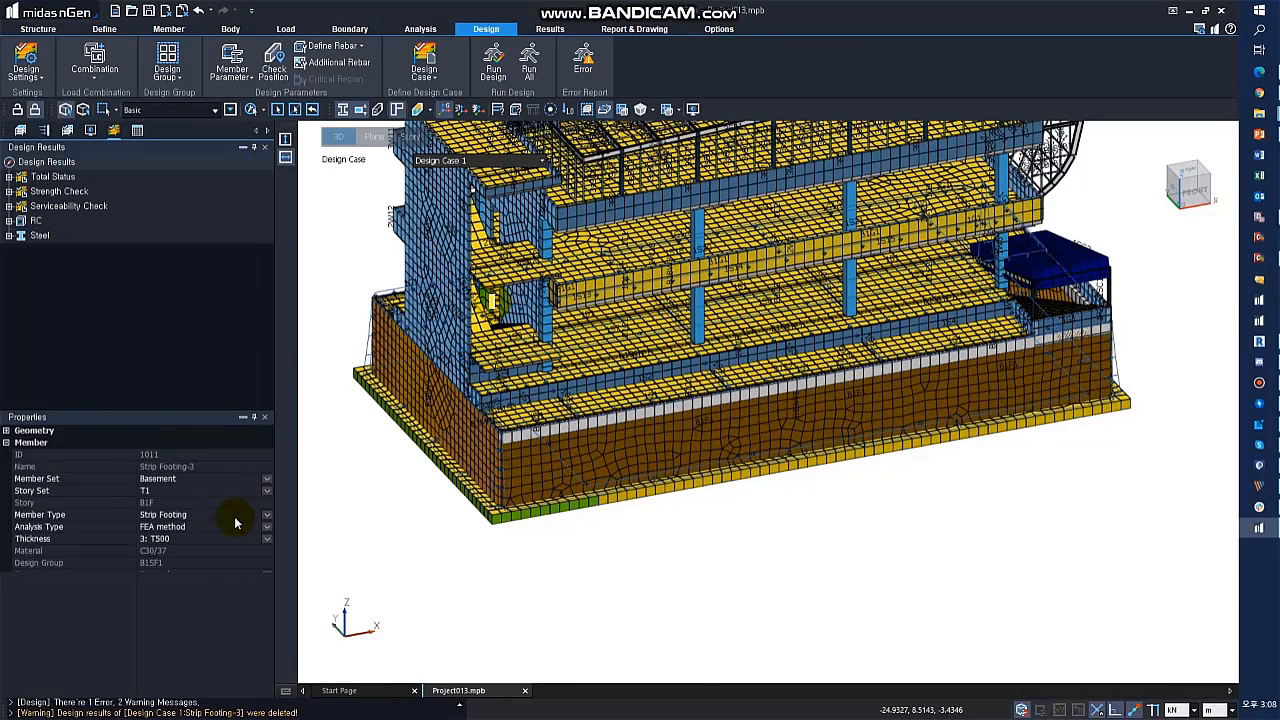
- Run the design for Design Case 1 and display the total status of the designed members
{"action": "left_click", "coordinate": [495, 66]}
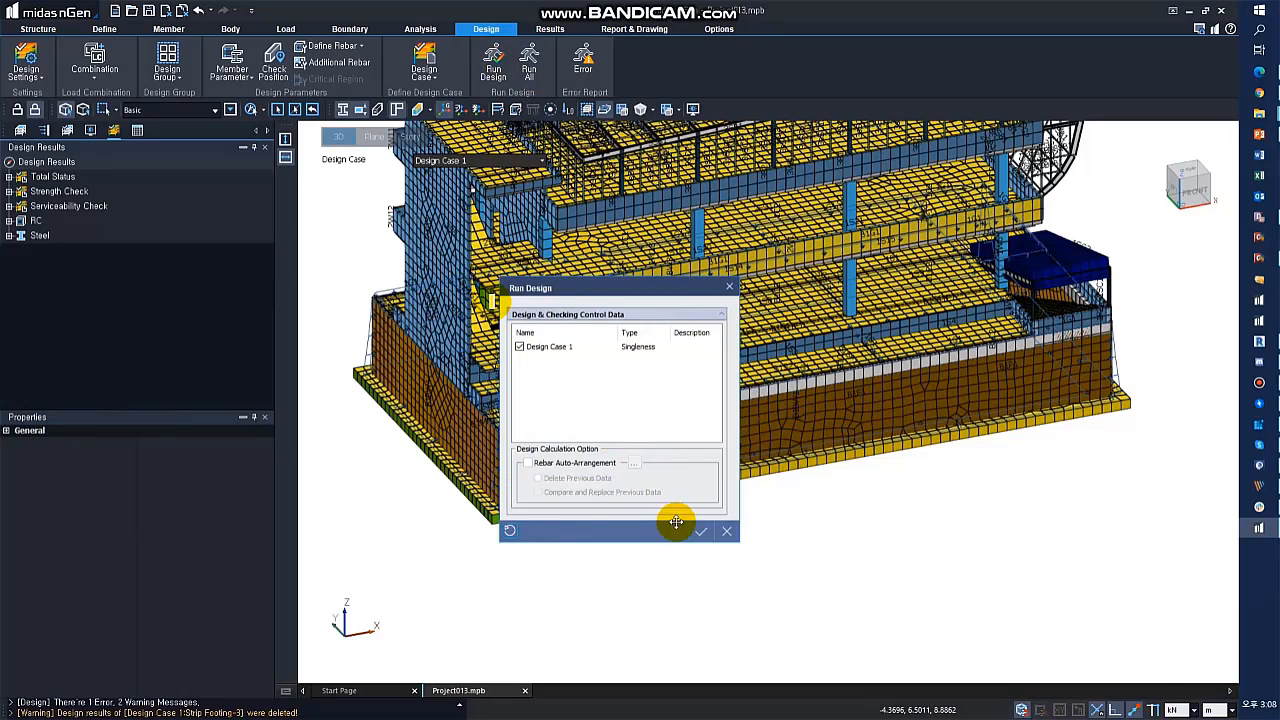
{"action": "left_click", "coordinate": [673, 522]}
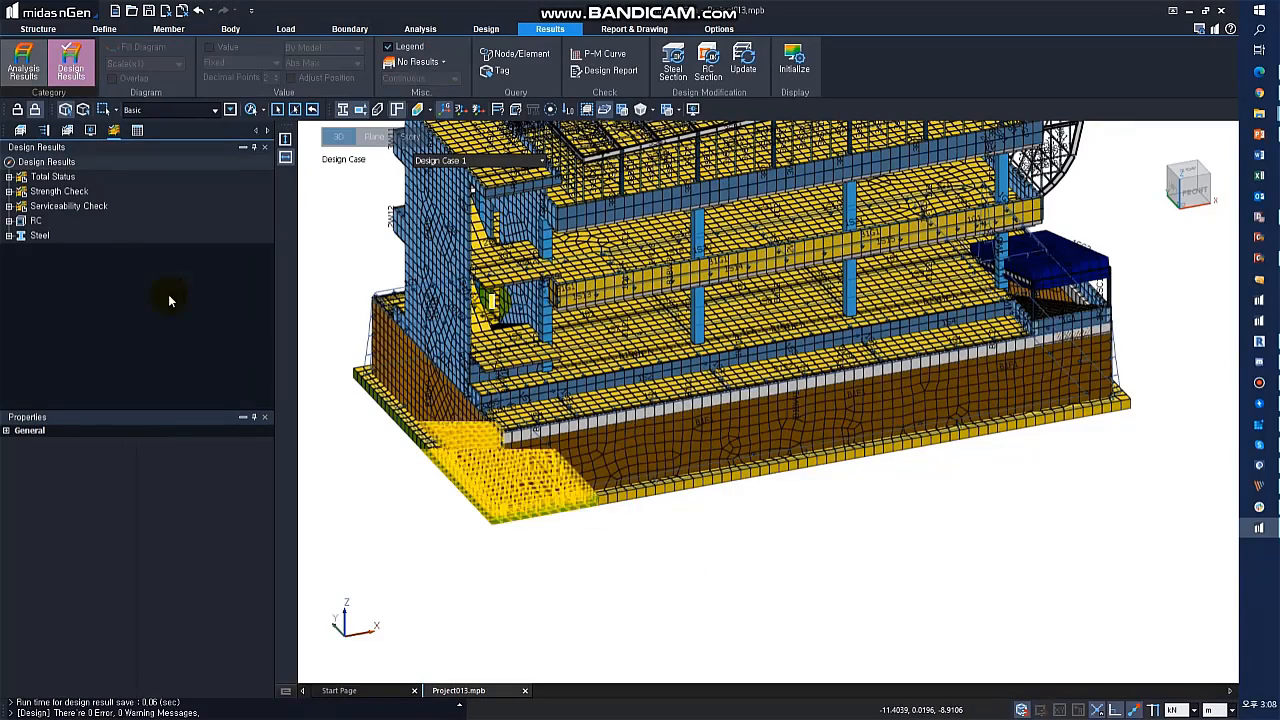
{"action": "double_click", "coordinate": [52, 176]}
{"action": "left_click", "coordinate": [54, 191]}
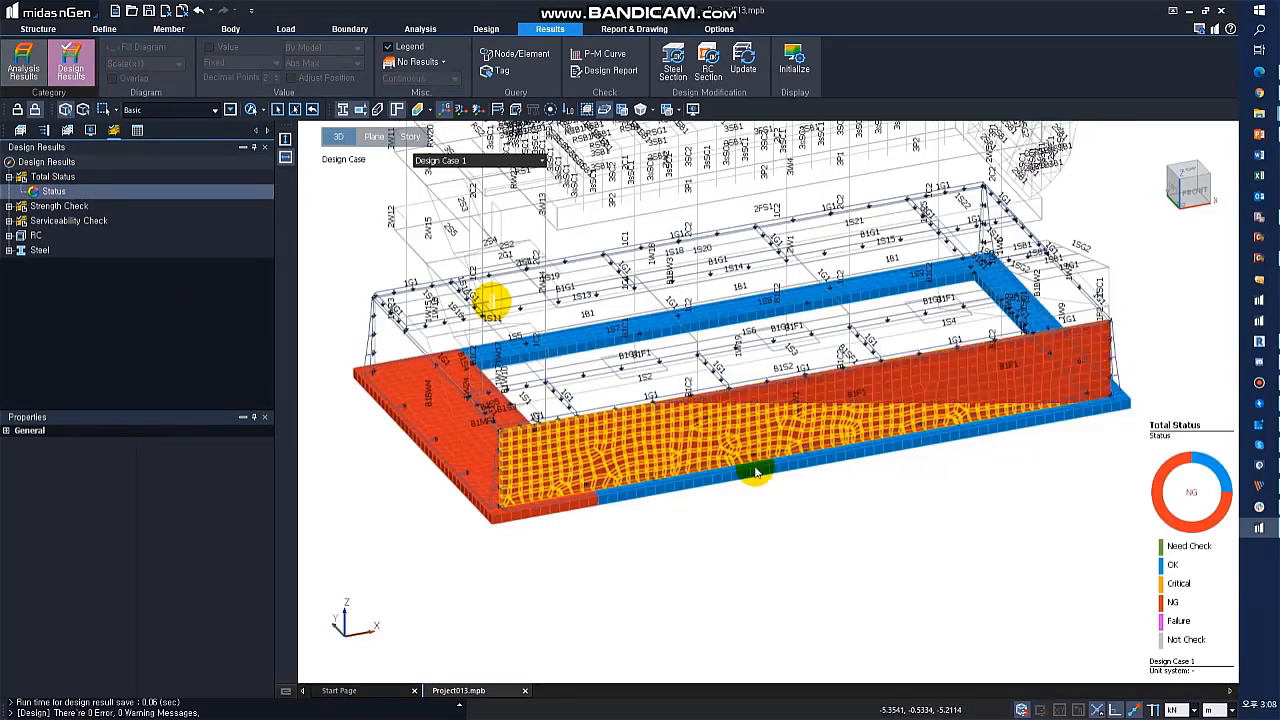
- Select the mat footing and generate its summary design report for Design Case 1
{"action": "middle_click_drag", "start_coordinate": [754, 466], "coordinate": [737, 497], "text": "ctrl"}
{"action": "left_click", "coordinate": [557, 277]}
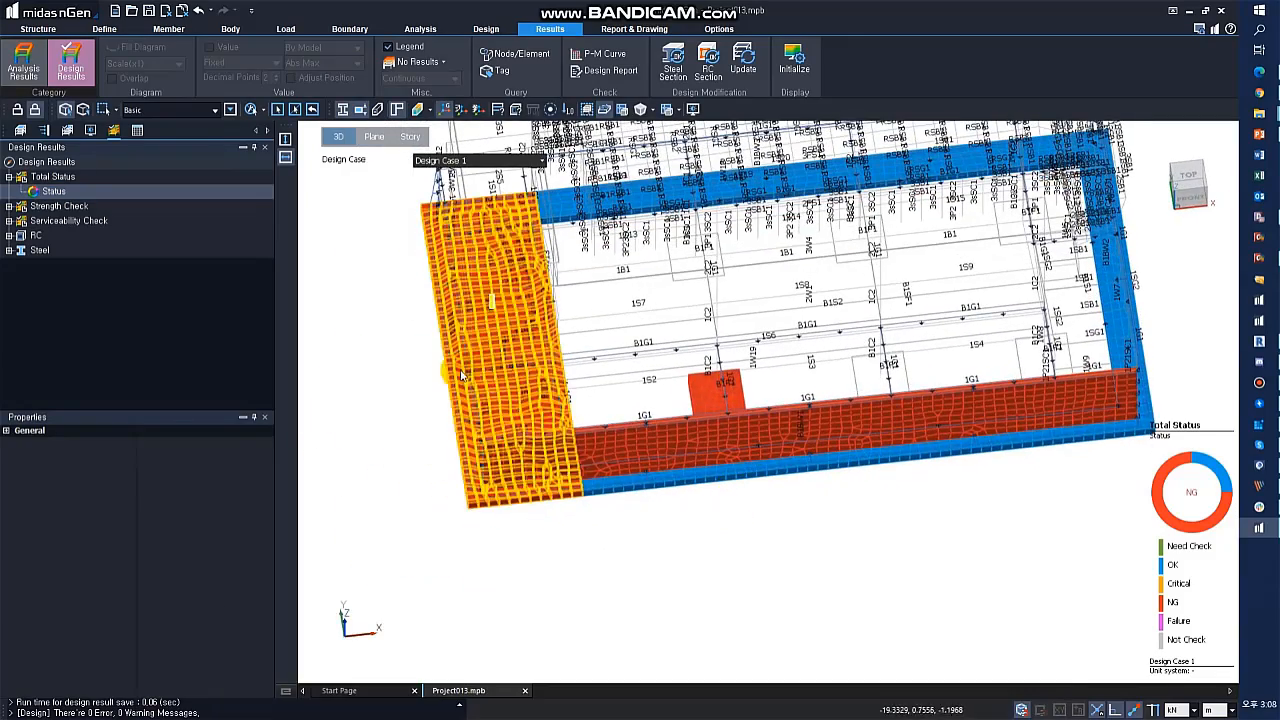
{"action": "left_click", "coordinate": [605, 73]}
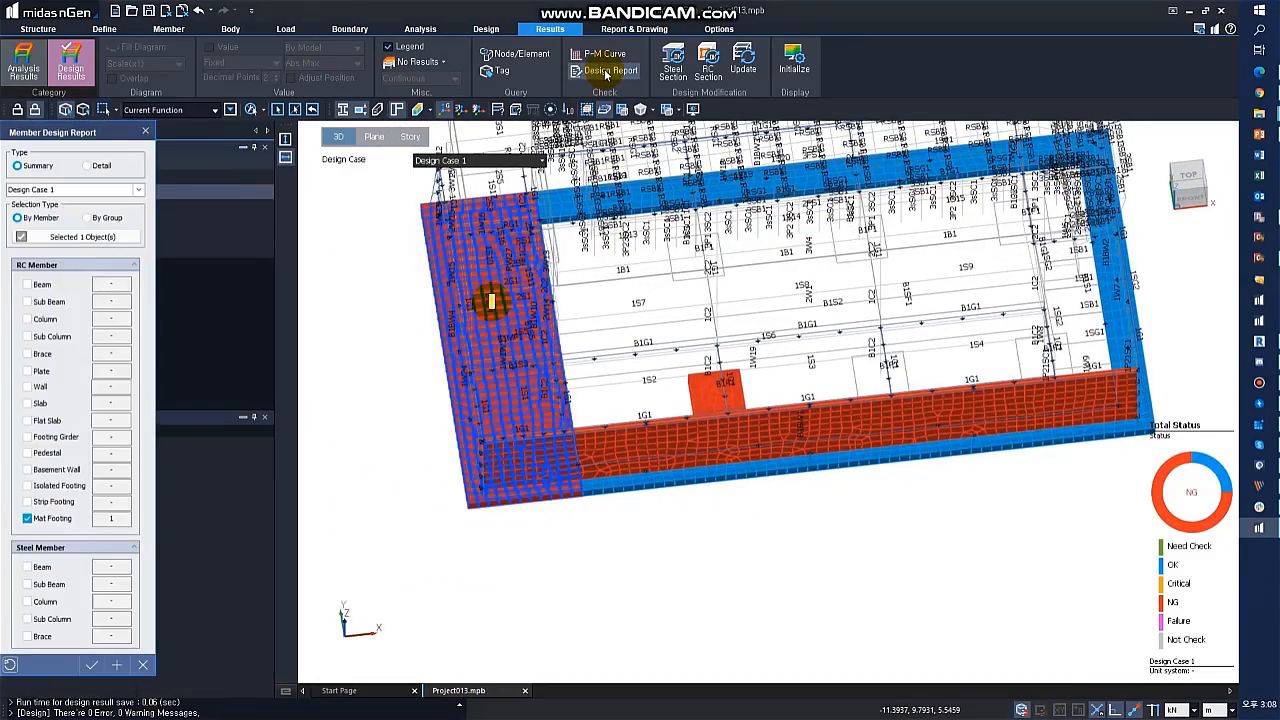
{"action": "left_click", "coordinate": [92, 669]}
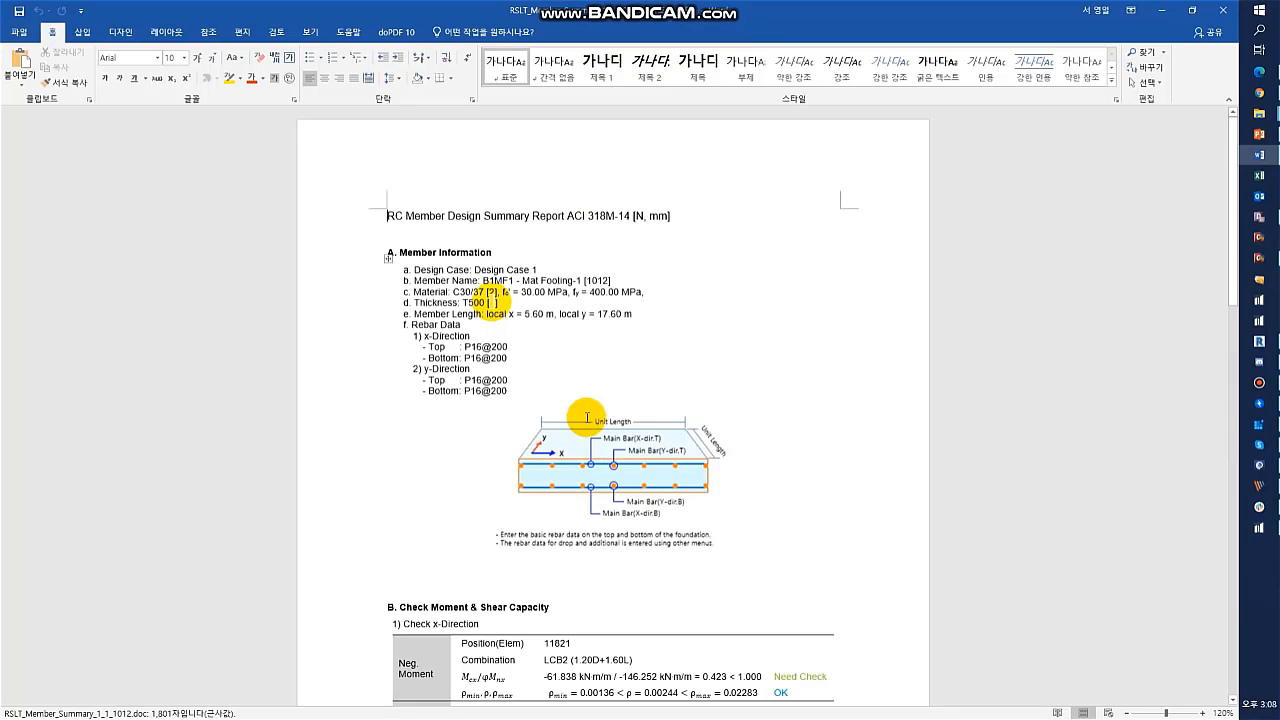
- Examine the mat footing report's moment, reinforcement ratio and shear checks in both directions, then close the report
{"action": "scroll", "coordinate": [657, 490], "scroll_direction": "down", "scroll_amount": 4}
{"action": "scroll", "coordinate": [700, 566], "scroll_direction": "down", "scroll_amount": 1}
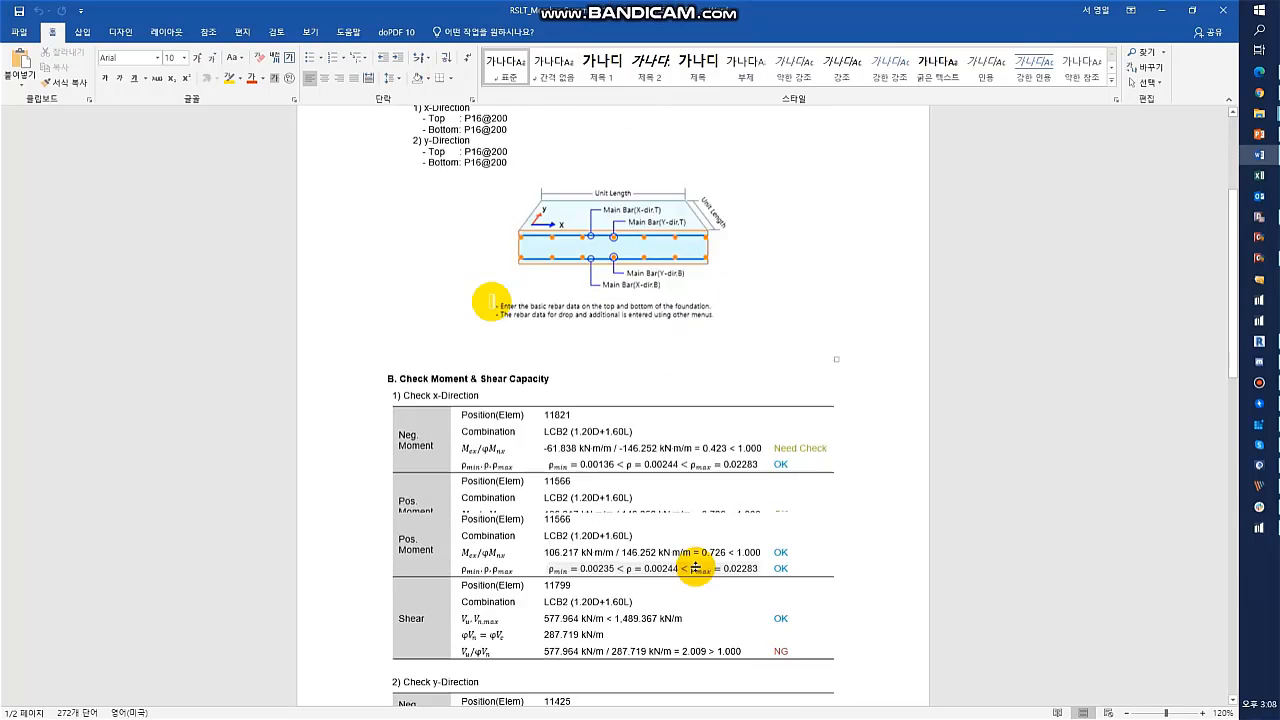
{"action": "scroll", "coordinate": [676, 600], "scroll_direction": "up", "scroll_amount": 1}
{"action": "scroll", "coordinate": [655, 606], "scroll_direction": "down", "scroll_amount": 1}
{"action": "left_click", "coordinate": [621, 613]}
{"action": "scroll", "coordinate": [621, 610], "scroll_direction": "down", "scroll_amount": 2}
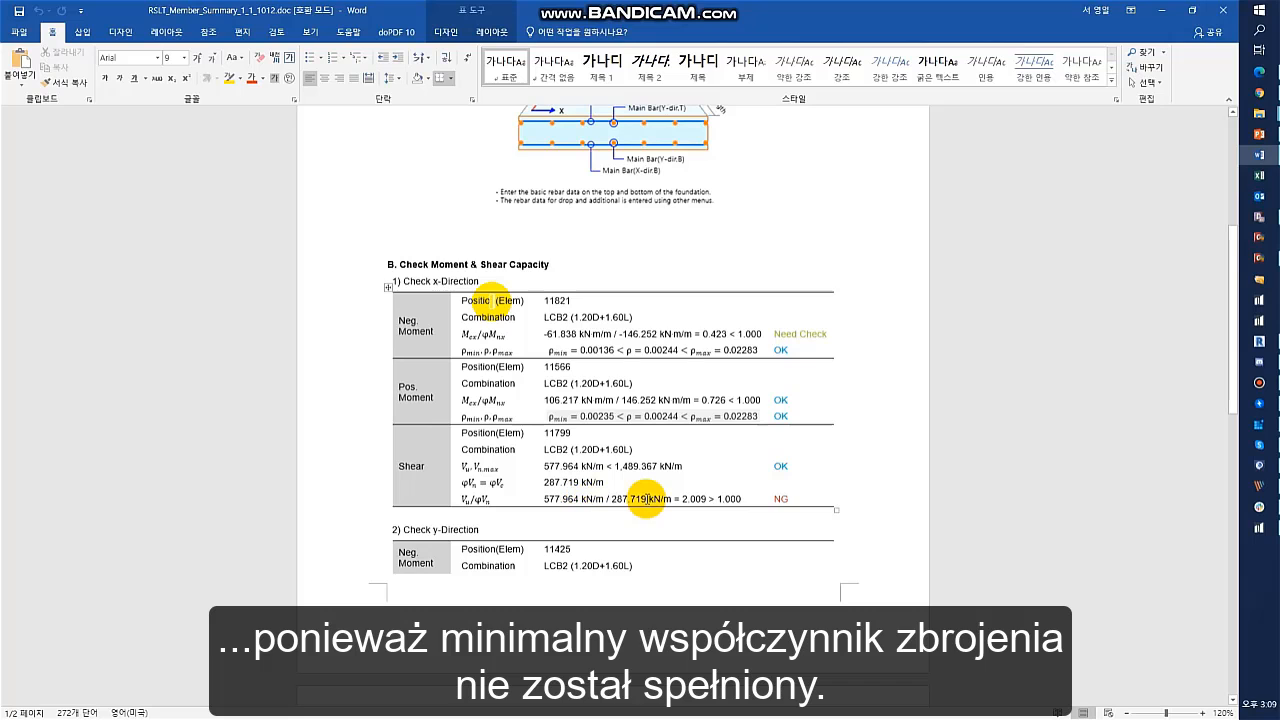
{"action": "scroll", "coordinate": [645, 499], "scroll_direction": "down", "scroll_amount": 5}
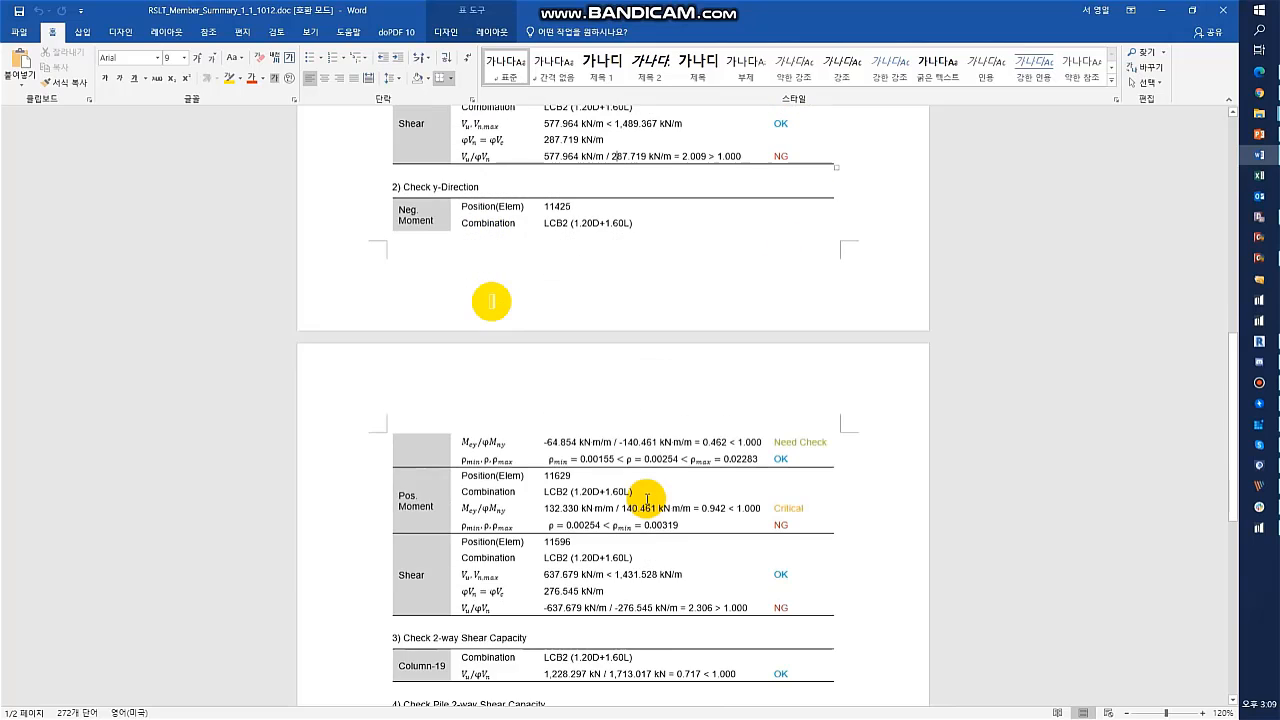
{"action": "left_click", "coordinate": [646, 449]}
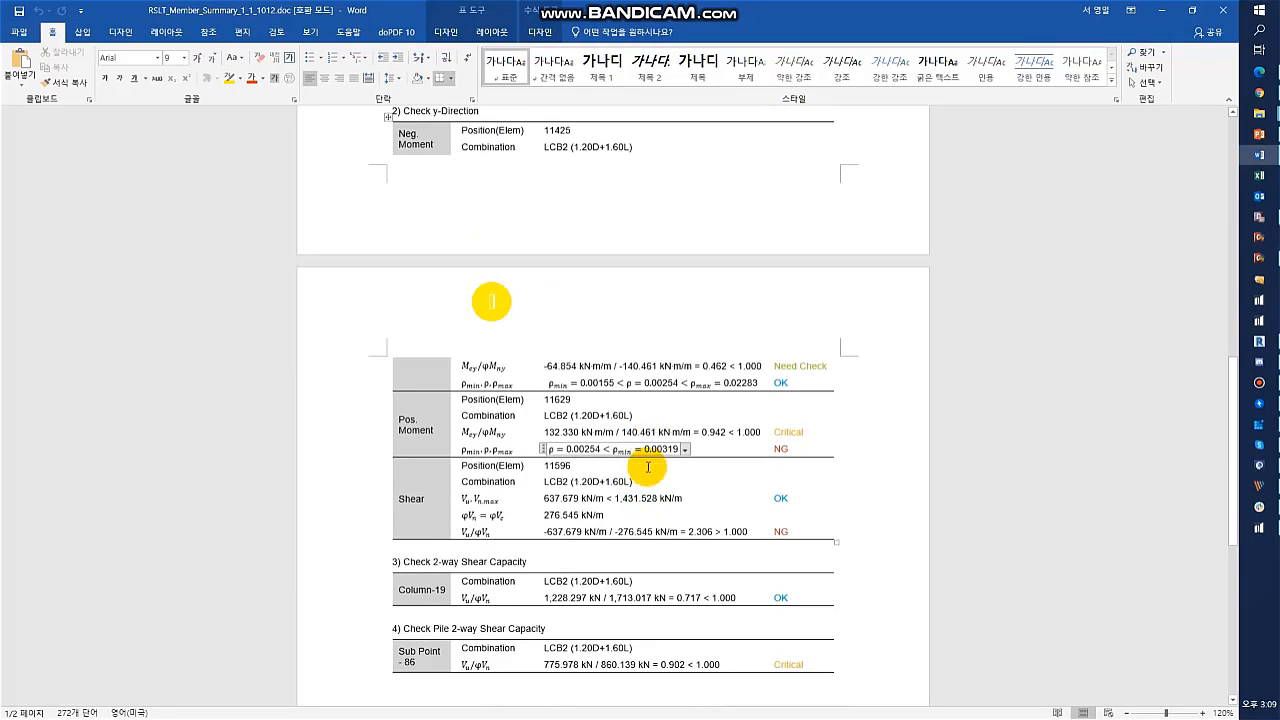
{"action": "left_click", "coordinate": [637, 531]}
{"action": "scroll", "coordinate": [640, 528], "scroll_direction": "down", "scroll_amount": 1}
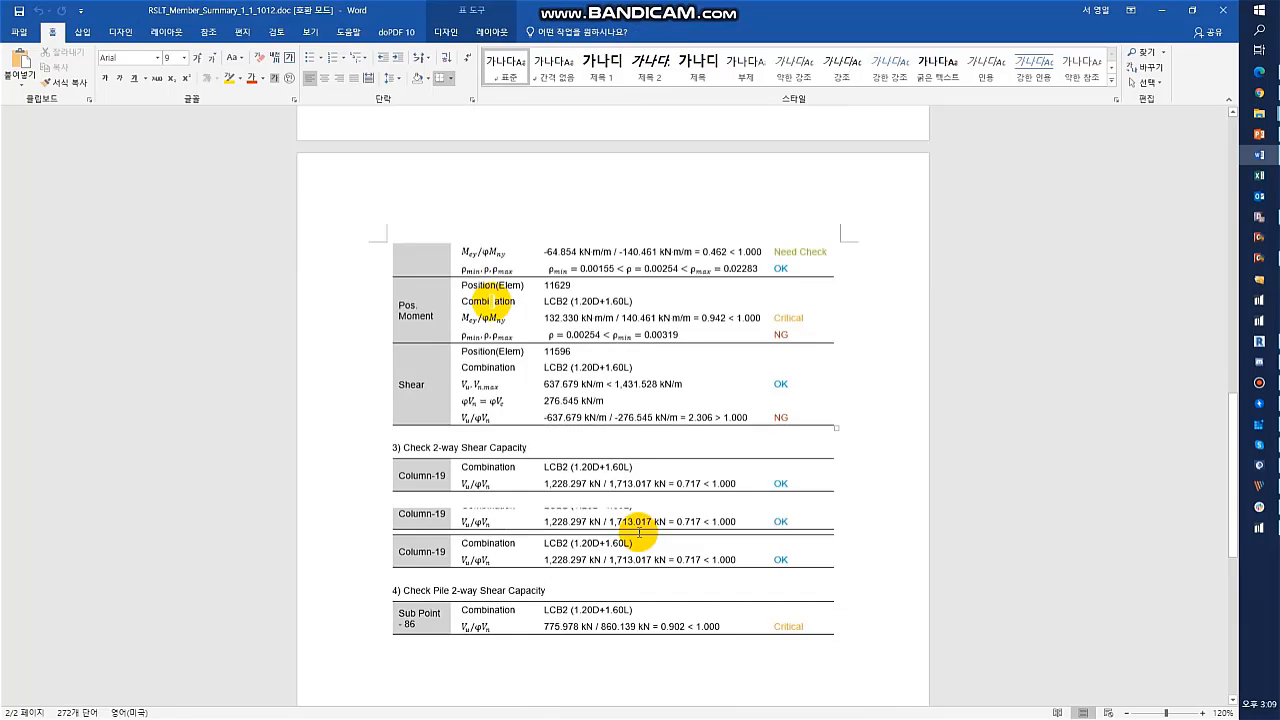
{"action": "left_click", "coordinate": [1226, 17]}
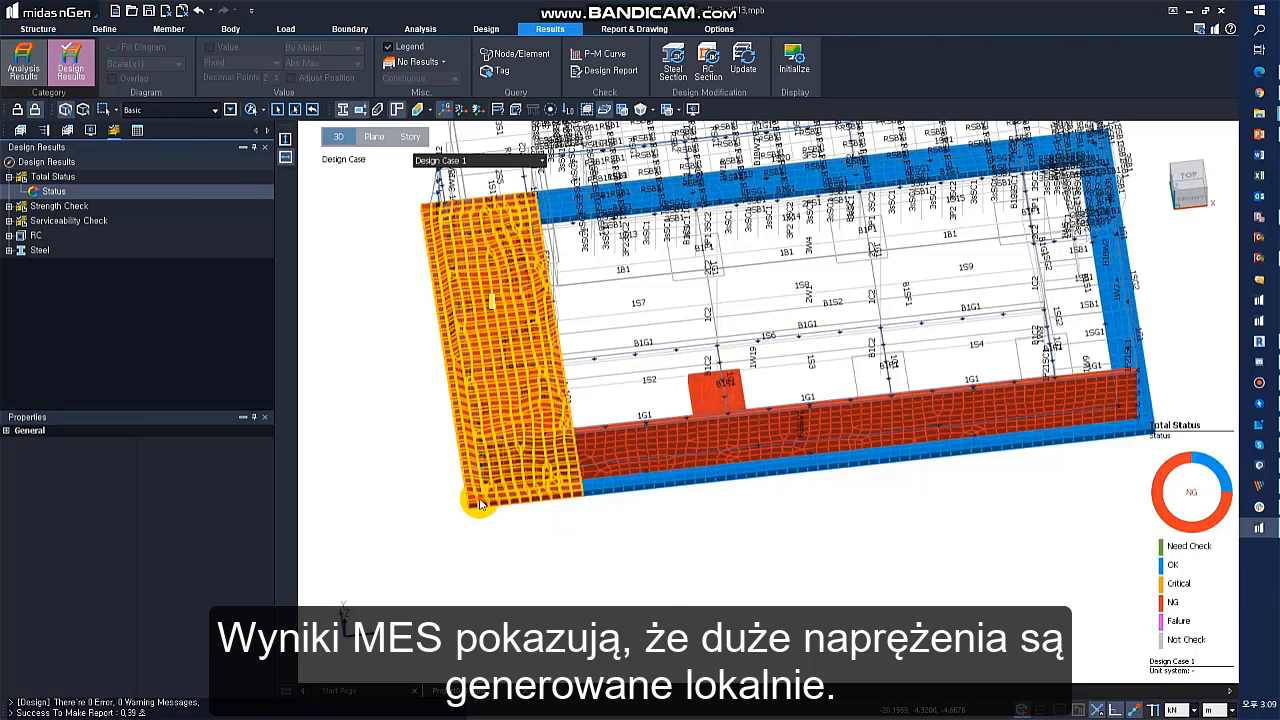
- Try a thickness of T700 for the mat footing and inspect the footing edge
{"action": "left_click", "coordinate": [479, 505]}
{"action": "left_click", "coordinate": [240, 526]}
{"action": "left_click", "coordinate": [255, 526]}
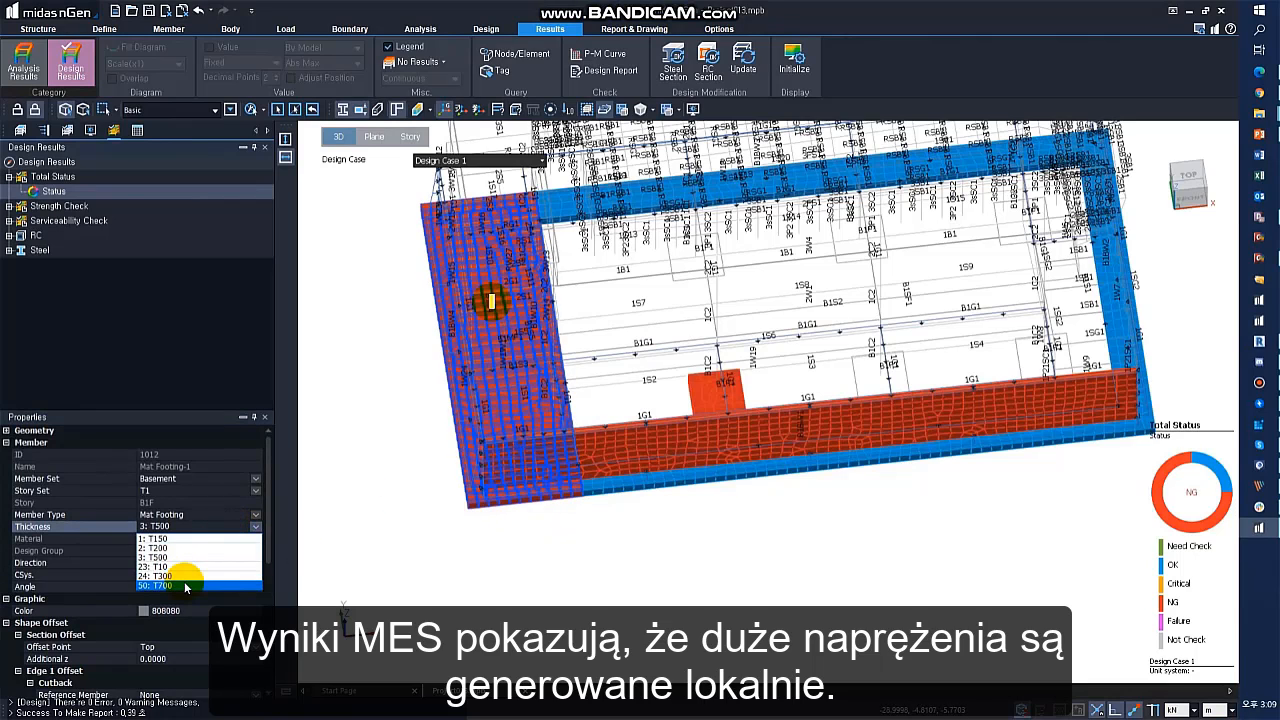
{"action": "left_click", "coordinate": [185, 586]}
{"action": "left_click", "coordinate": [651, 391]}
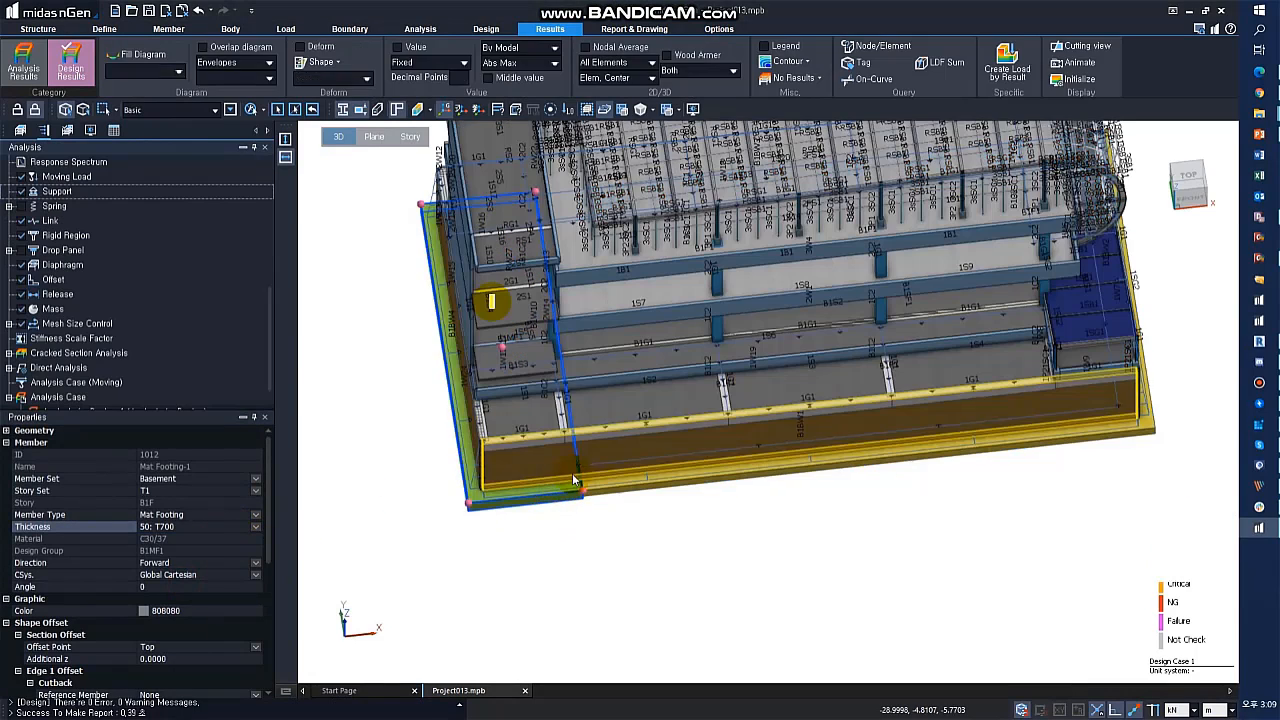
{"action": "left_click", "coordinate": [504, 505]}
{"action": "left_click", "coordinate": [467, 493]}
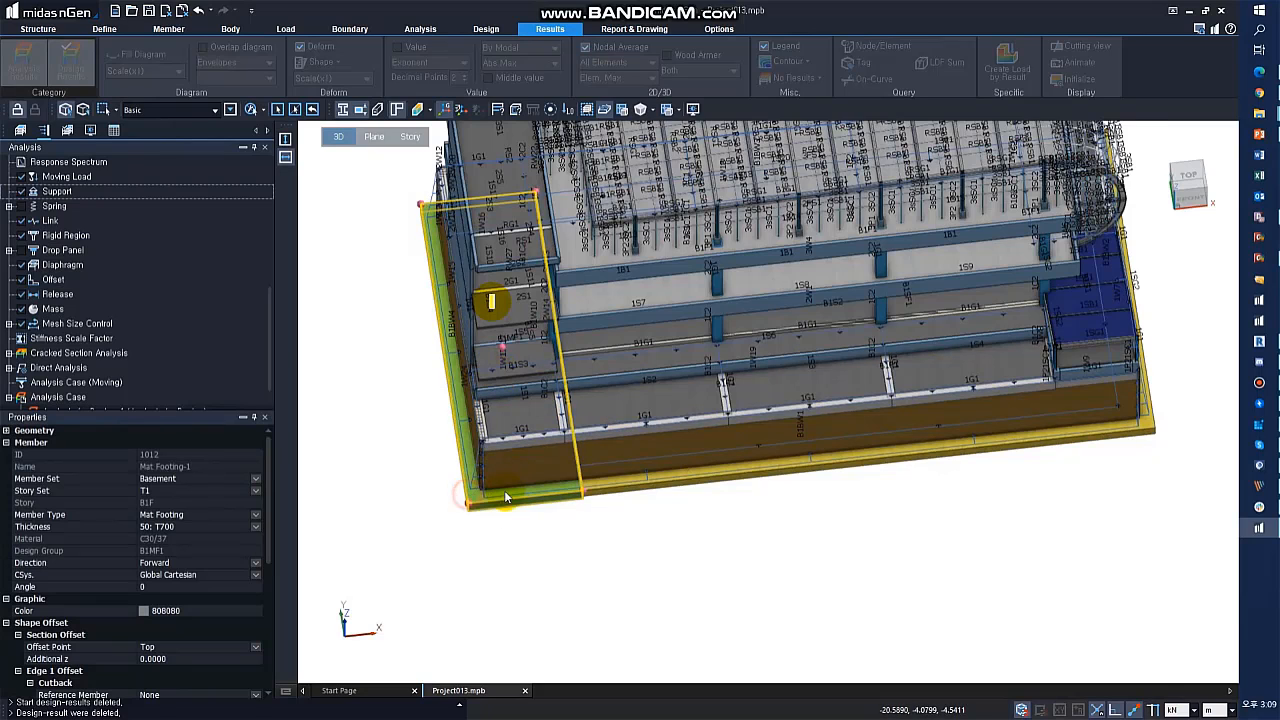
{"action": "middle_click_drag", "start_coordinate": [504, 490], "coordinate": [548, 460]}
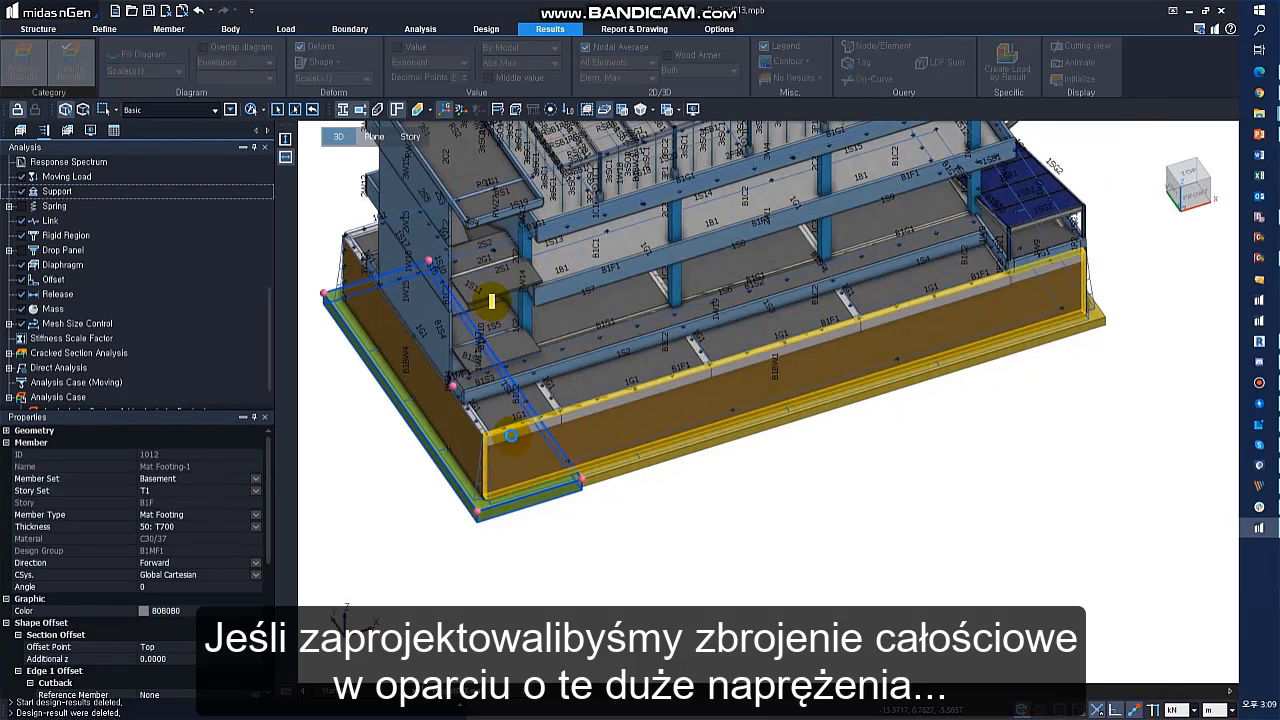
- In the design checking settings for member force, consider the average design force with an averaging distance of 2 m and save
{"action": "left_click", "coordinate": [488, 28]}
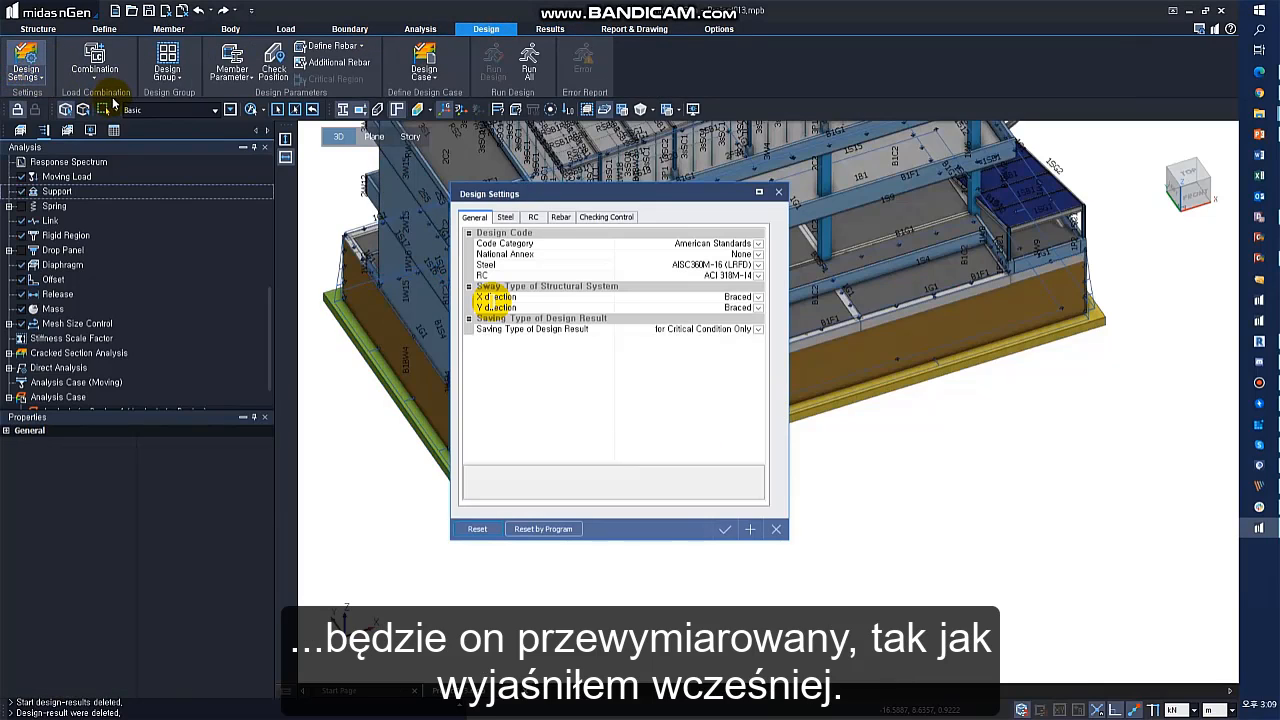
{"action": "left_click", "coordinate": [606, 217]}
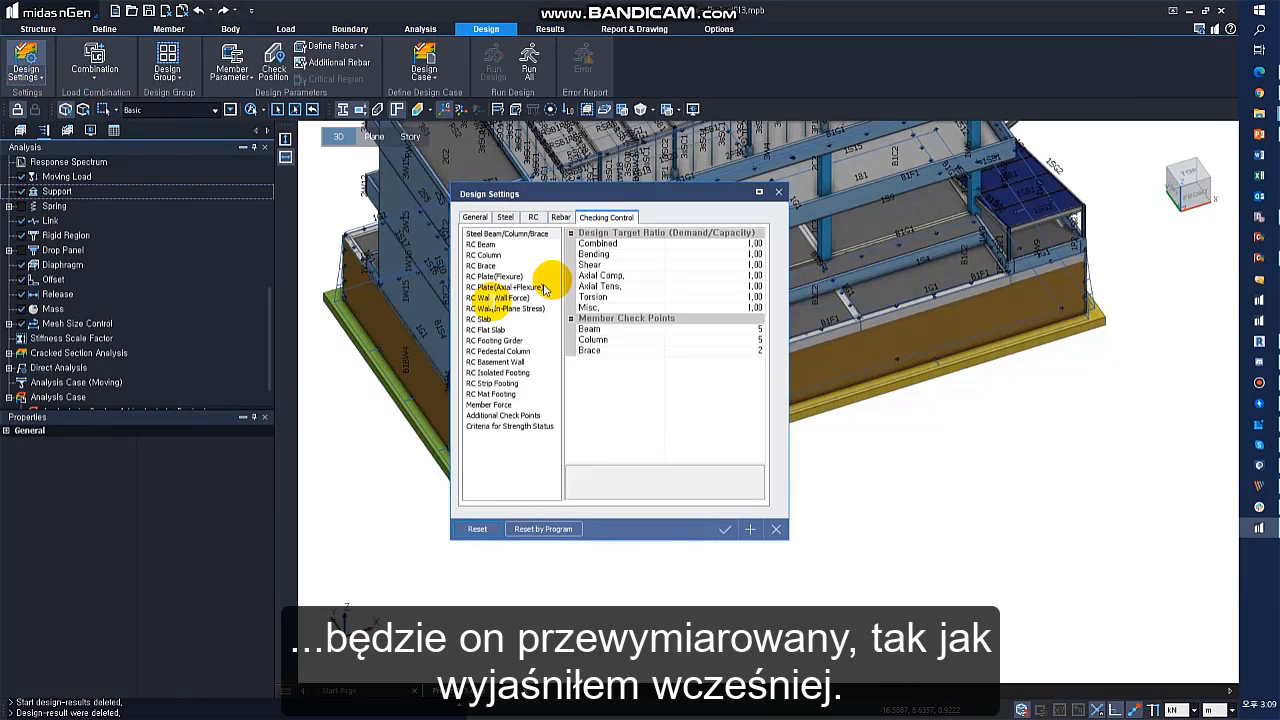
{"action": "left_click", "coordinate": [490, 404]}
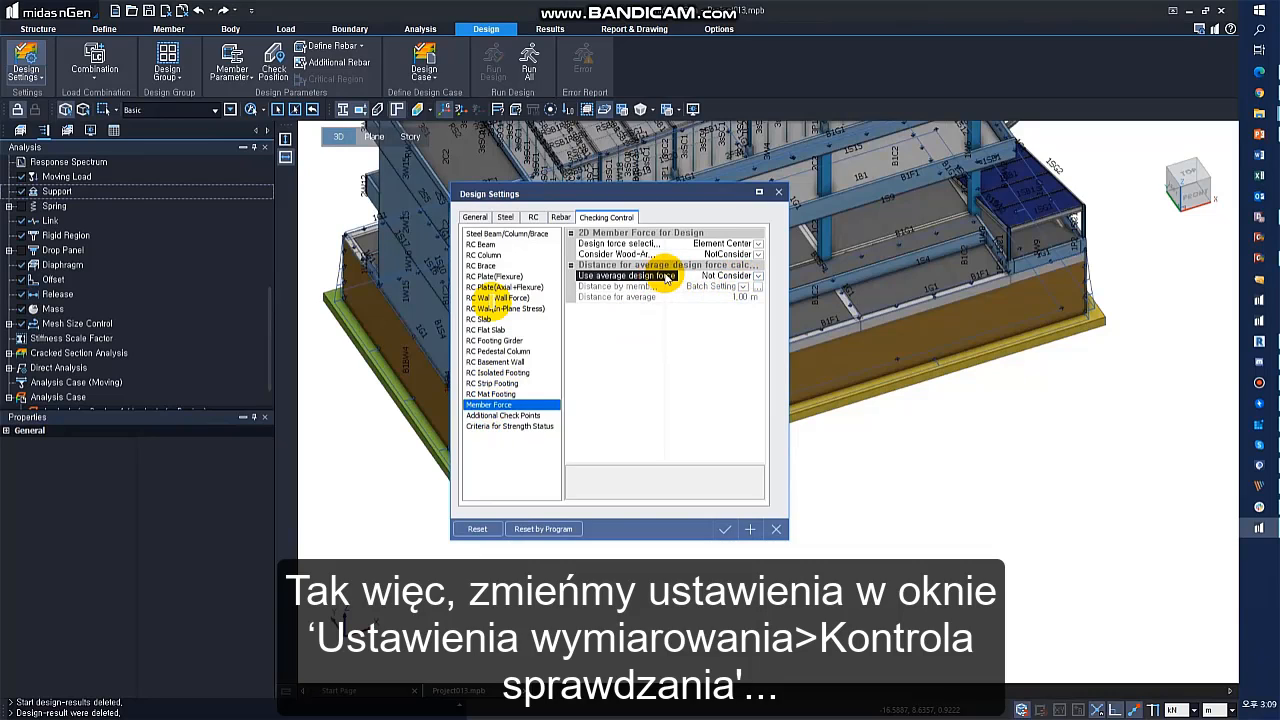
{"action": "left_click", "coordinate": [757, 275]}
{"action": "left_click", "coordinate": [735, 296]}
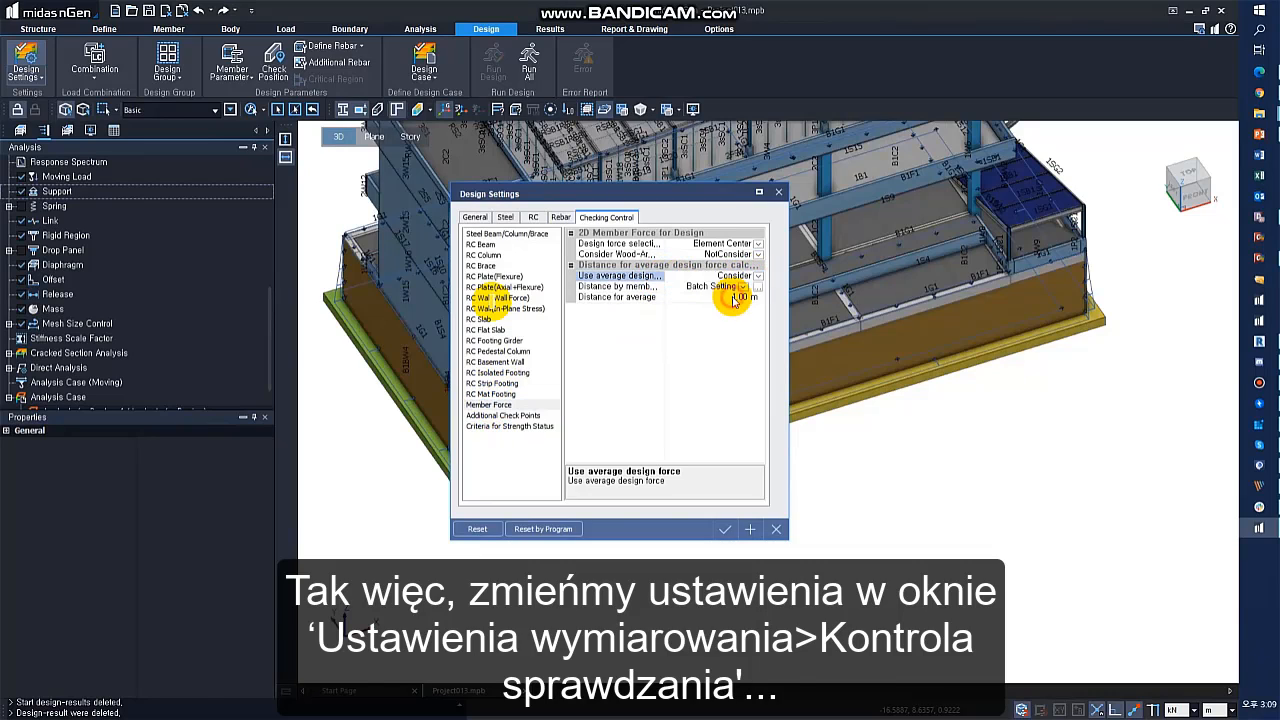
{"action": "left_click", "coordinate": [727, 297]}
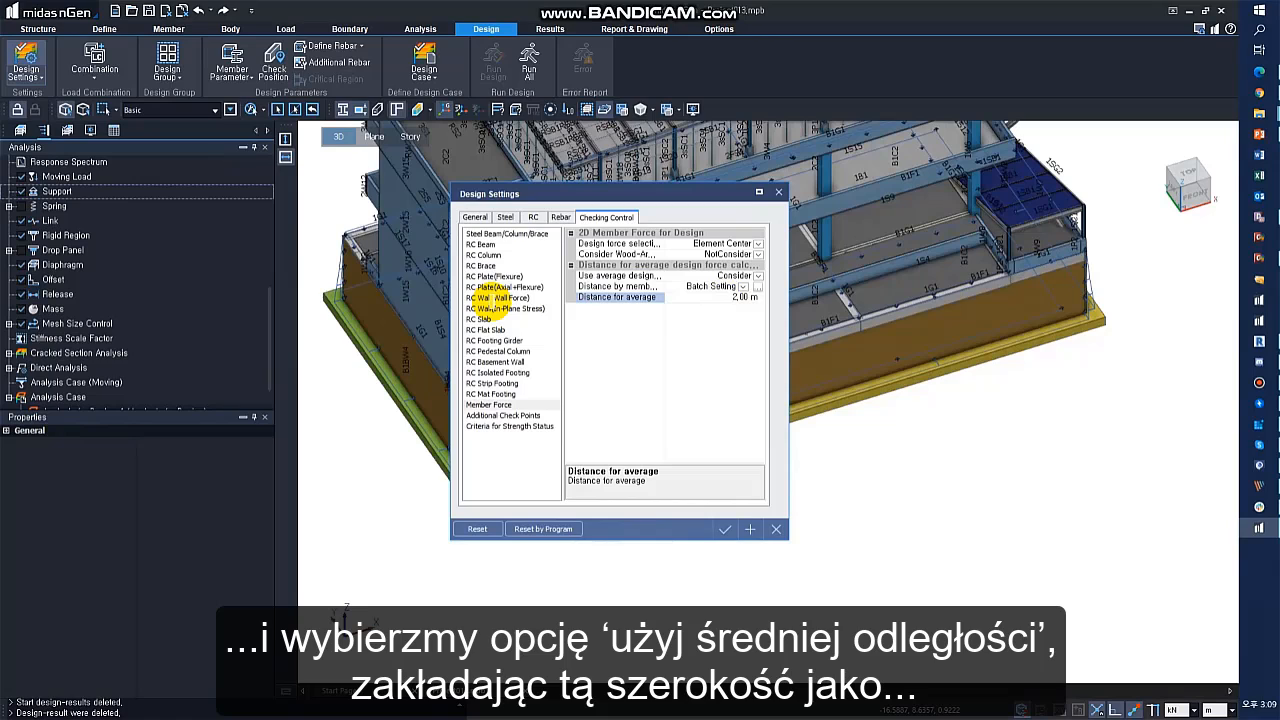
{"action": "left_click", "coordinate": [725, 531]}
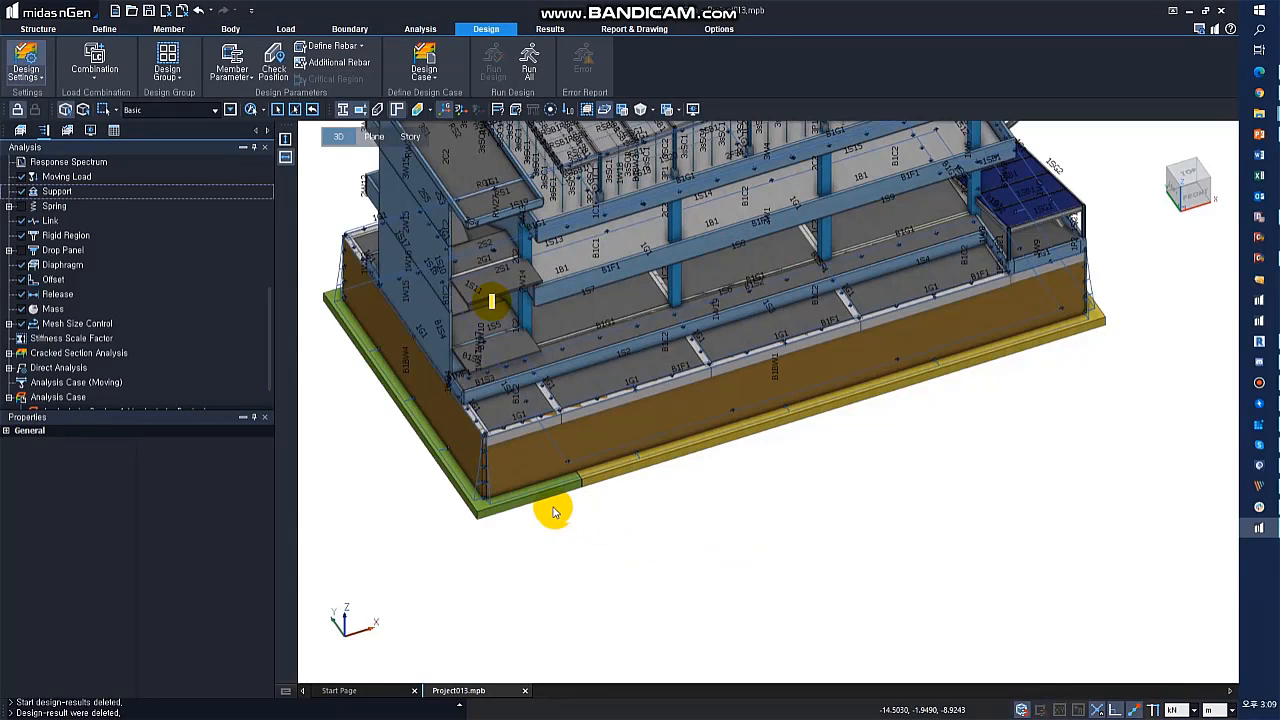
- Rerun the structural analysis of the building model
{"action": "left_click", "coordinate": [549, 504]}
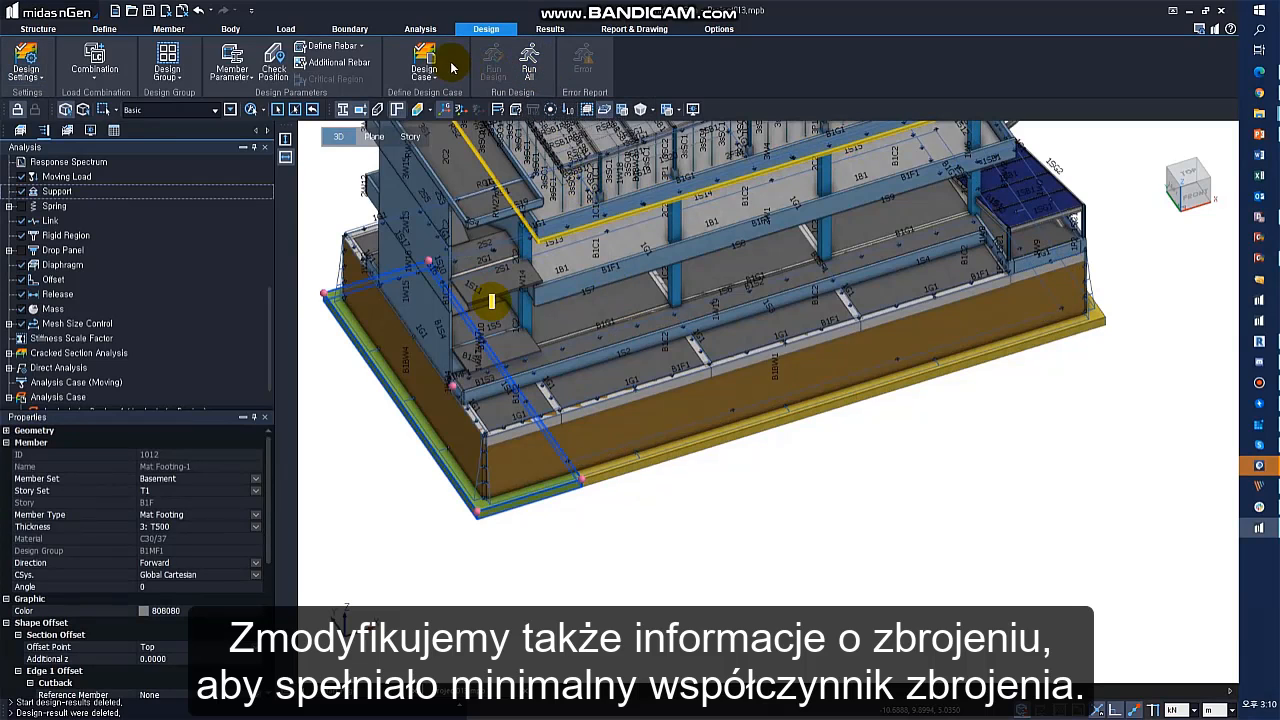
{"action": "key", "text": "F5"}
{"action": "key", "text": "Return"}
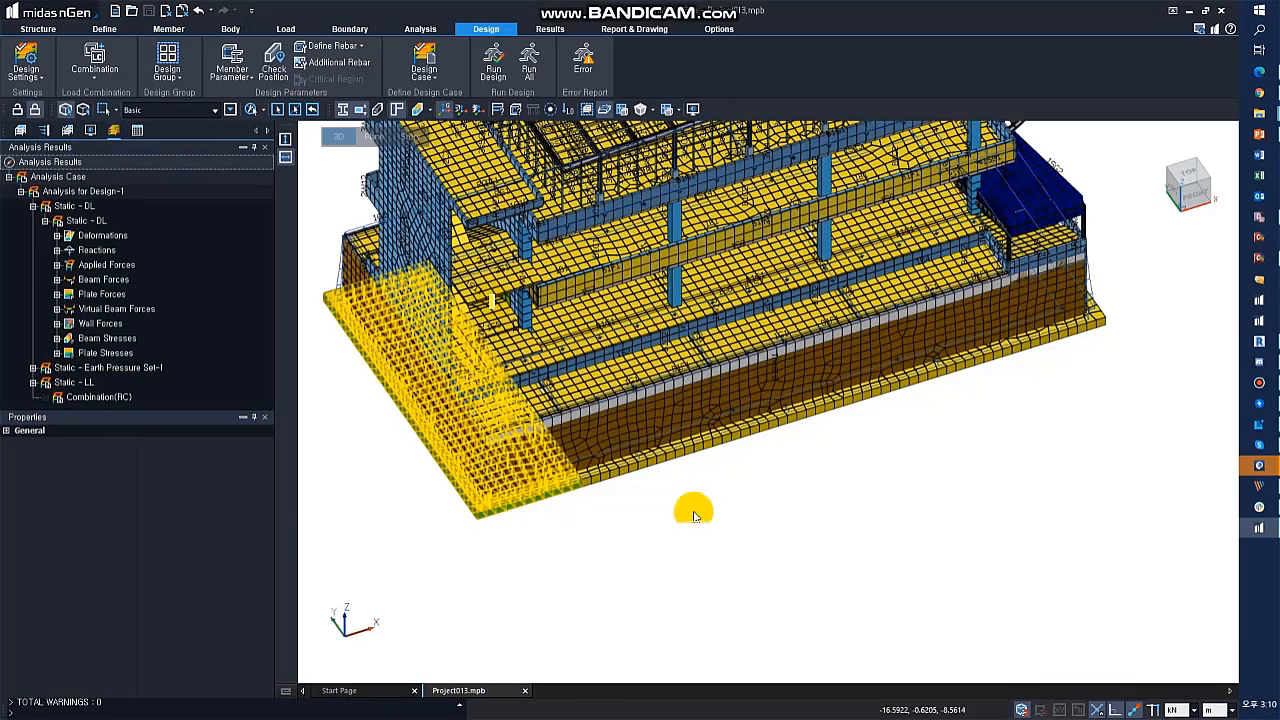
- Change the mat footing's bottom bars to P20 in both directions and save the rebar arrangement
{"action": "left_click", "coordinate": [521, 507]}
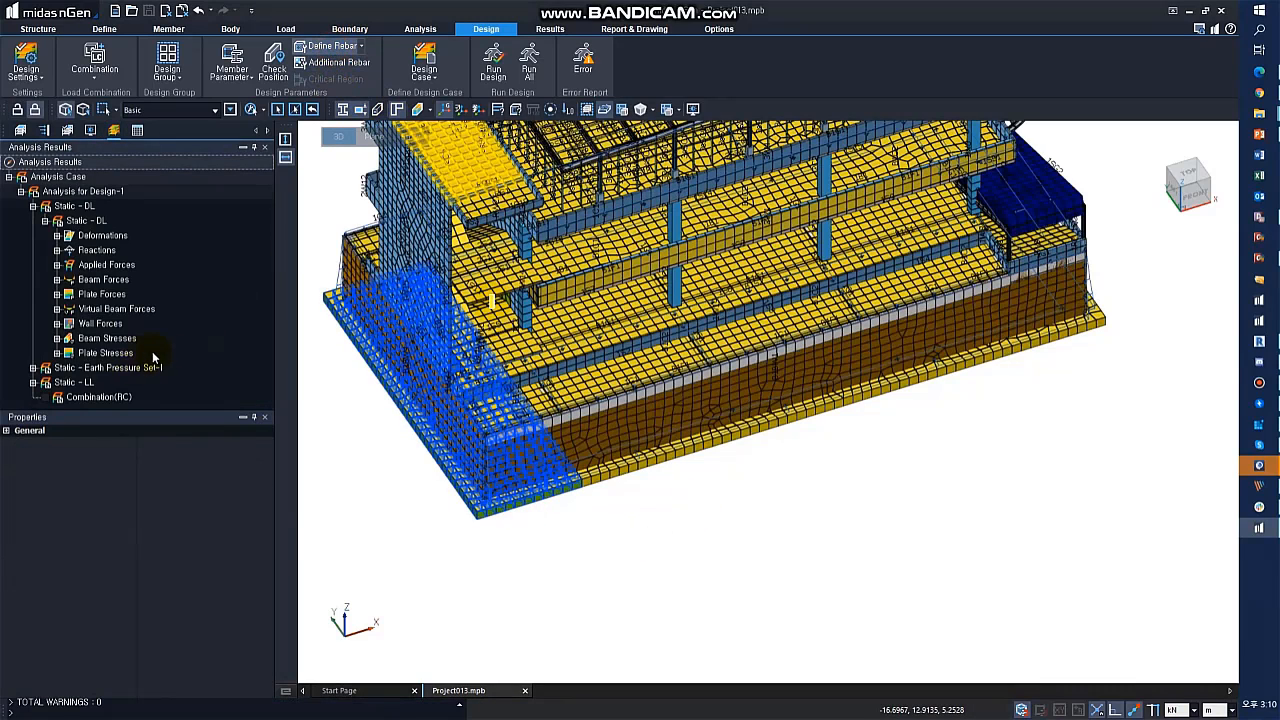
{"action": "left_click", "coordinate": [98, 482]}
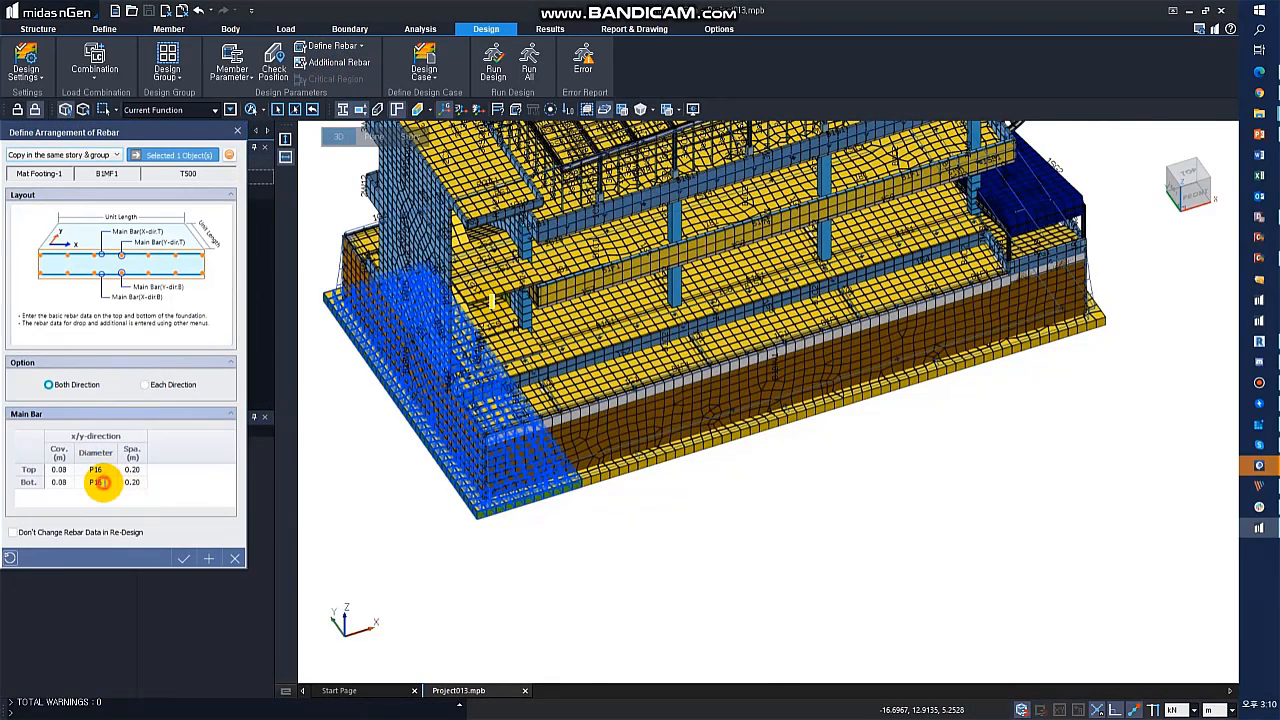
{"action": "left_click", "coordinate": [113, 483]}
{"action": "left_click", "coordinate": [93, 537]}
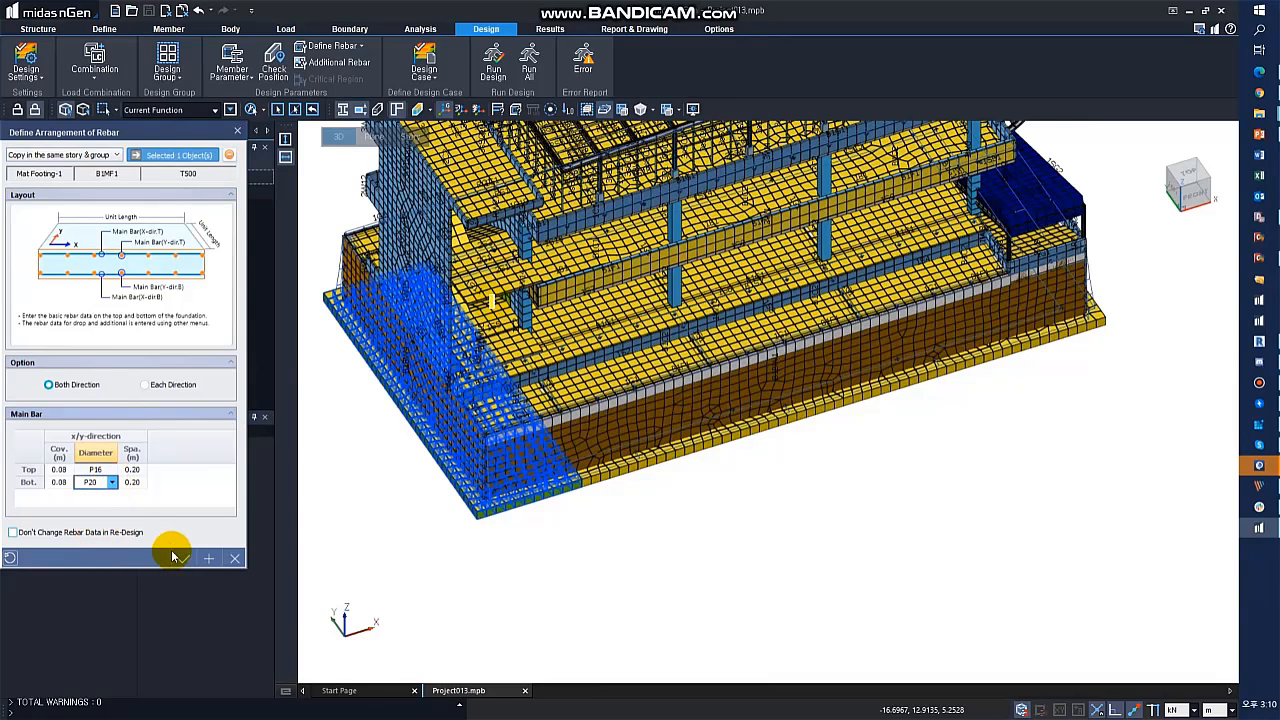
{"action": "left_click", "coordinate": [184, 558]}
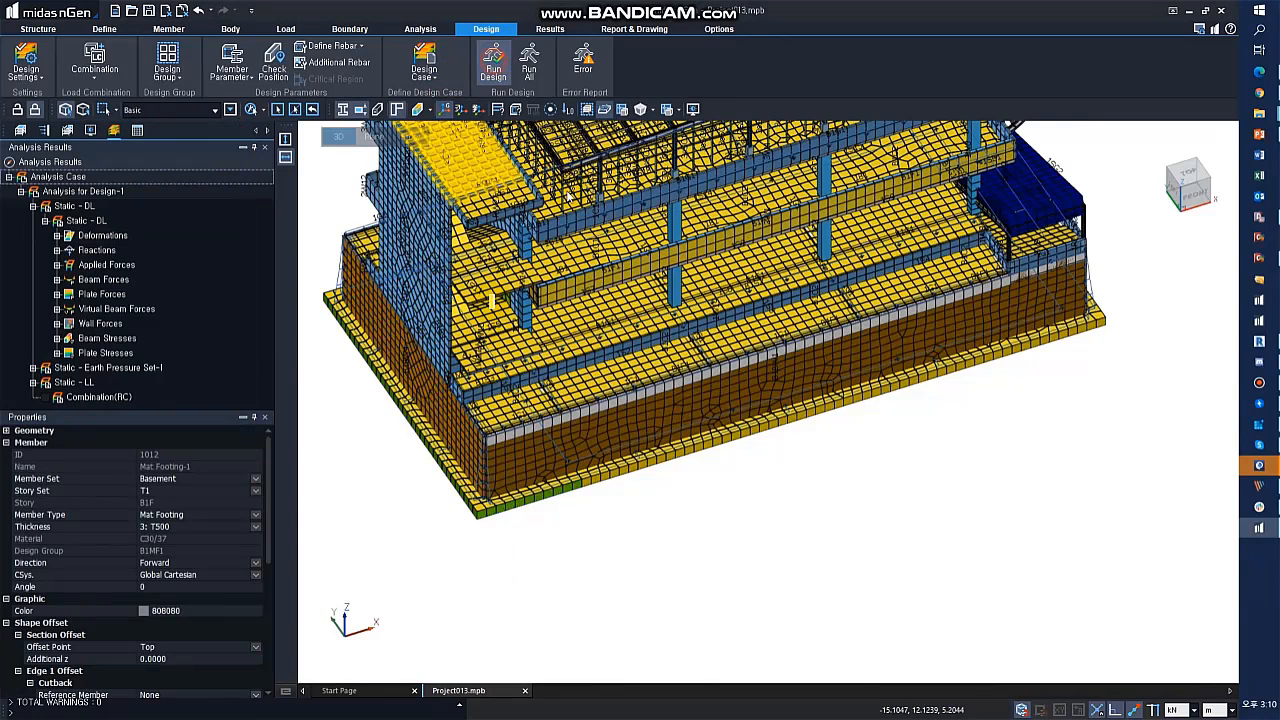
- Rerun the design for Design Case 1 and display the updated total status of the members
{"action": "left_click", "coordinate": [493, 62]}
{"action": "left_click", "coordinate": [694, 527]}
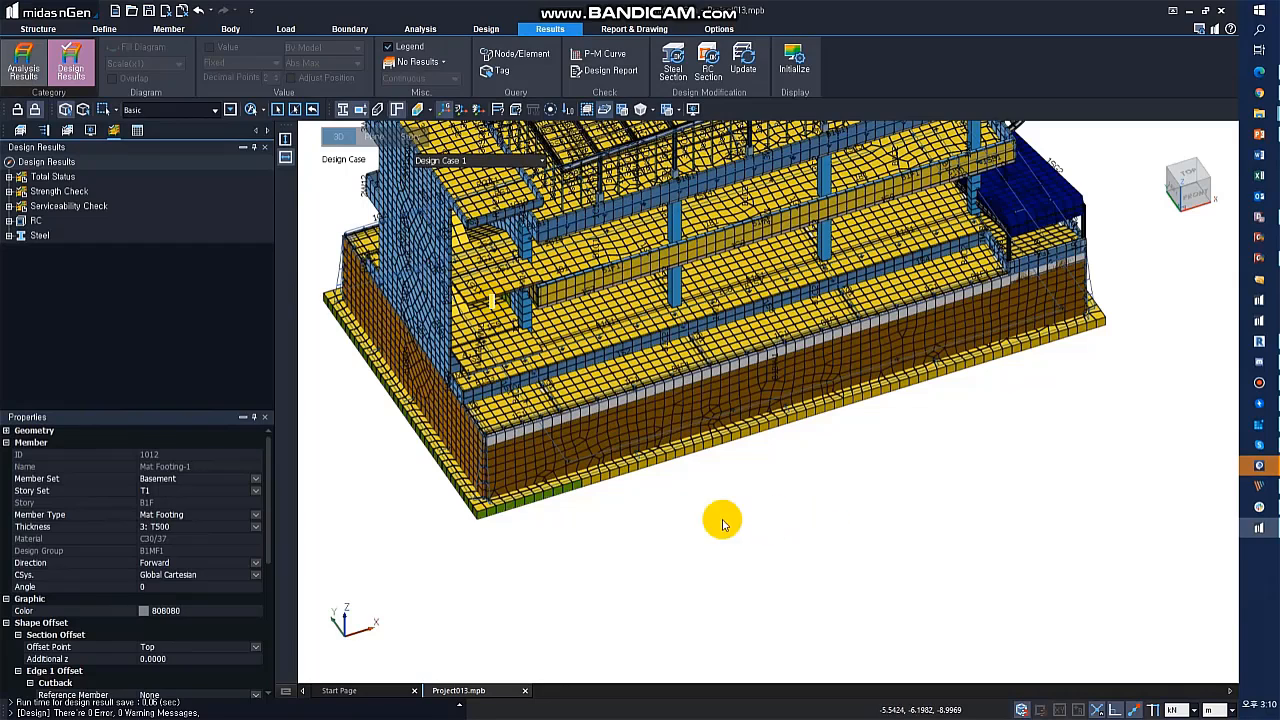
{"action": "double_click", "coordinate": [30, 176]}
{"action": "left_click", "coordinate": [52, 191]}
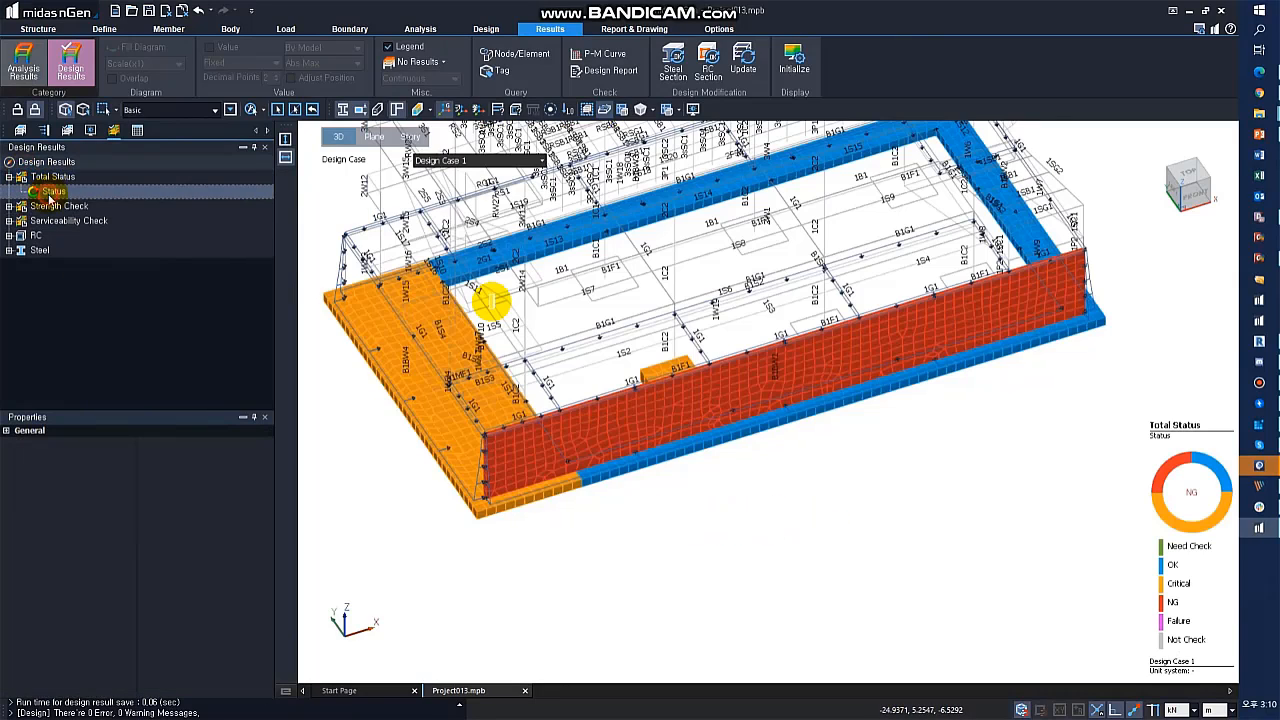
- Examine the total status of the mat footing and the long exterior basement wall, and expand the RC basement wall design results
{"action": "left_click", "coordinate": [449, 380]}
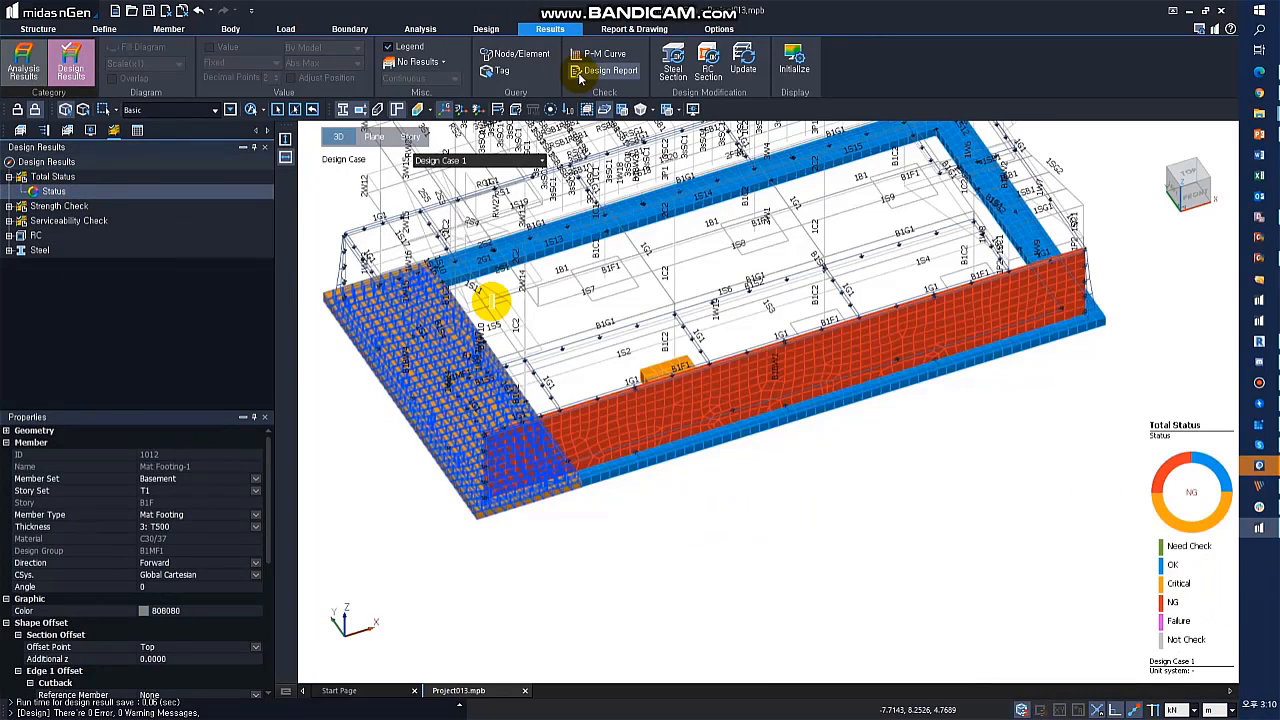
{"action": "left_click", "coordinate": [777, 475]}
{"action": "mouse_move", "coordinate": [777, 472]}
{"action": "middle_mouse_down"}
{"action": "mouse_move", "coordinate": [779, 500]}
{"action": "mouse_move", "coordinate": [758, 468]}
{"action": "middle_mouse_up"}
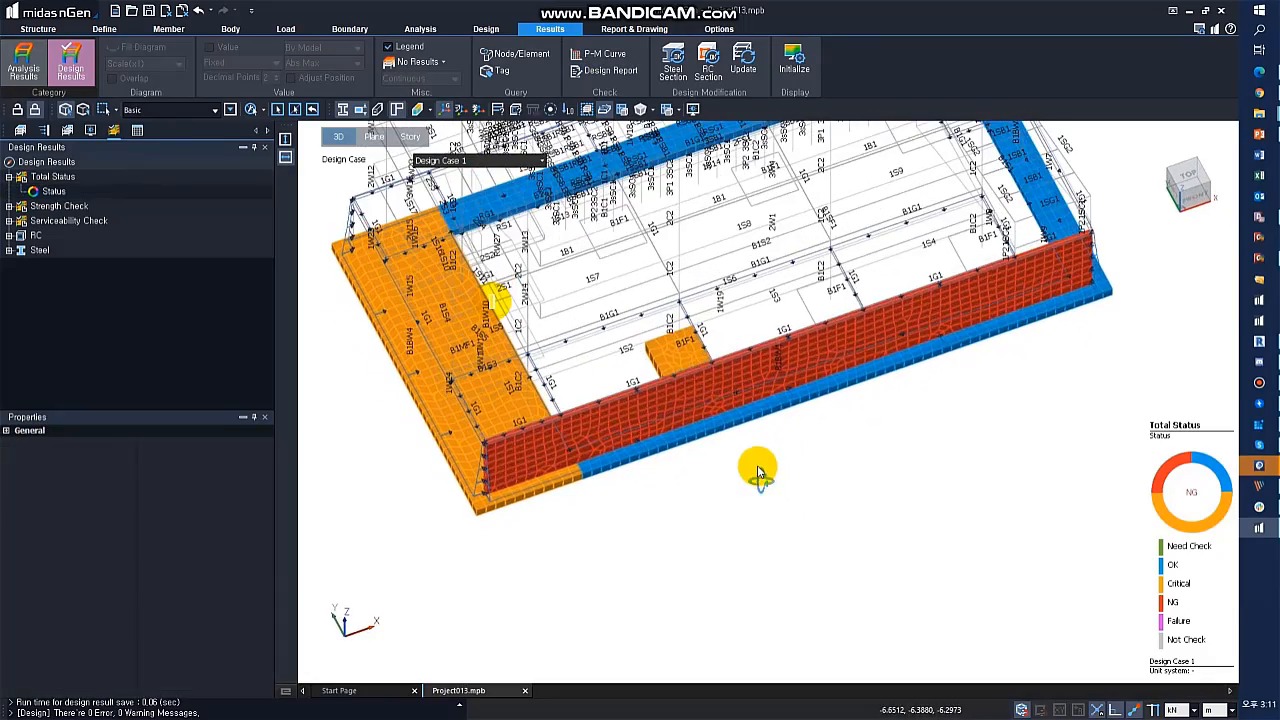
{"action": "middle_click_drag", "start_coordinate": [712, 401], "coordinate": [829, 423]}
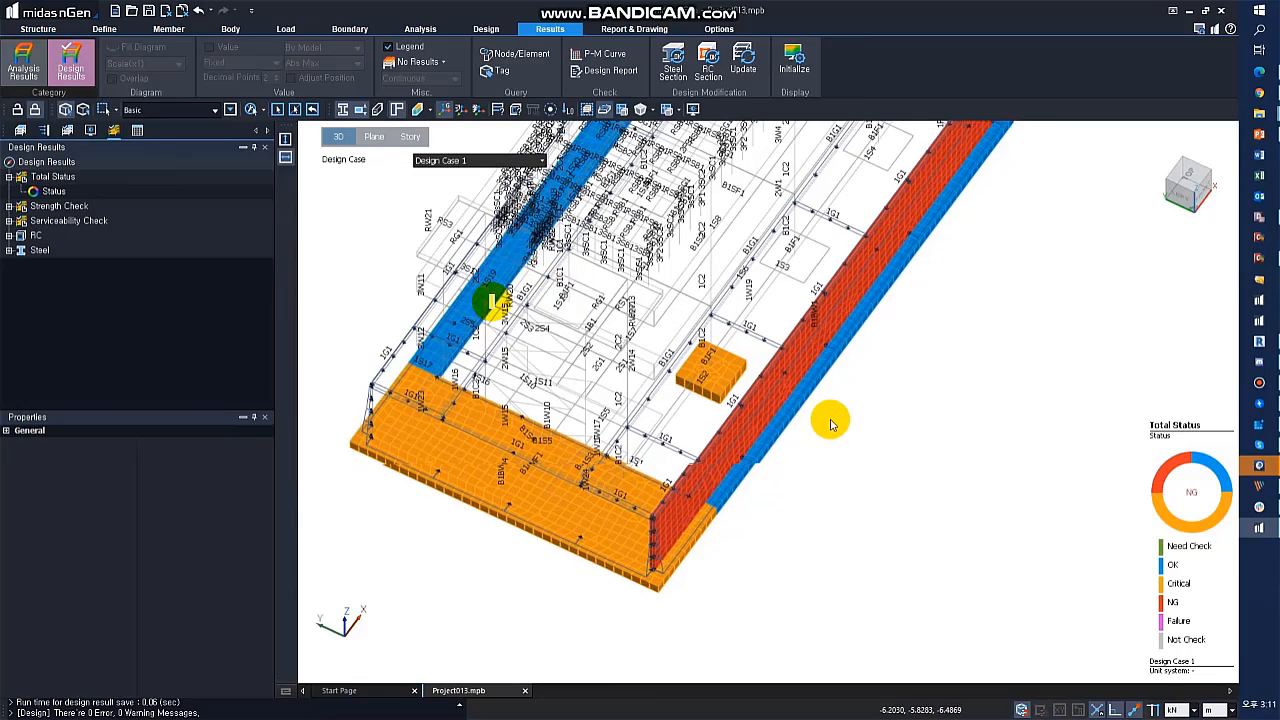
{"action": "left_click", "coordinate": [732, 430]}
{"action": "middle_click_drag", "start_coordinate": [858, 471], "coordinate": [829, 438]}
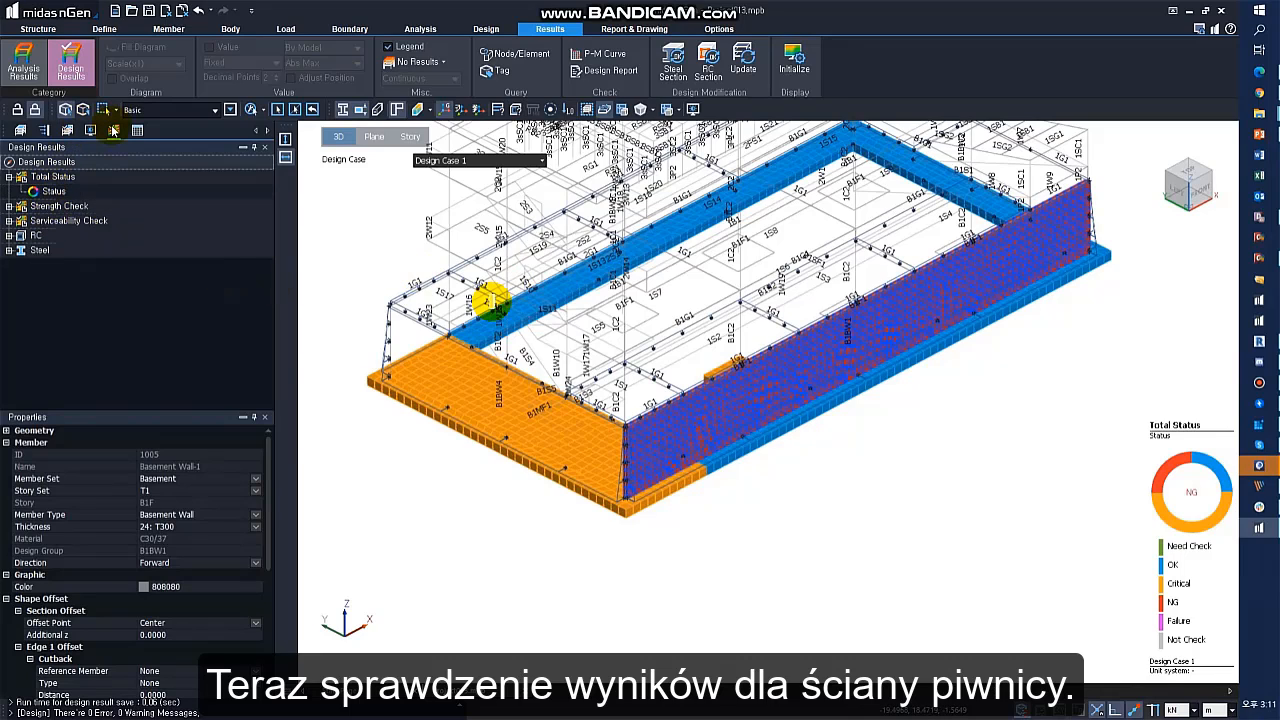
{"action": "double_click", "coordinate": [42, 237]}
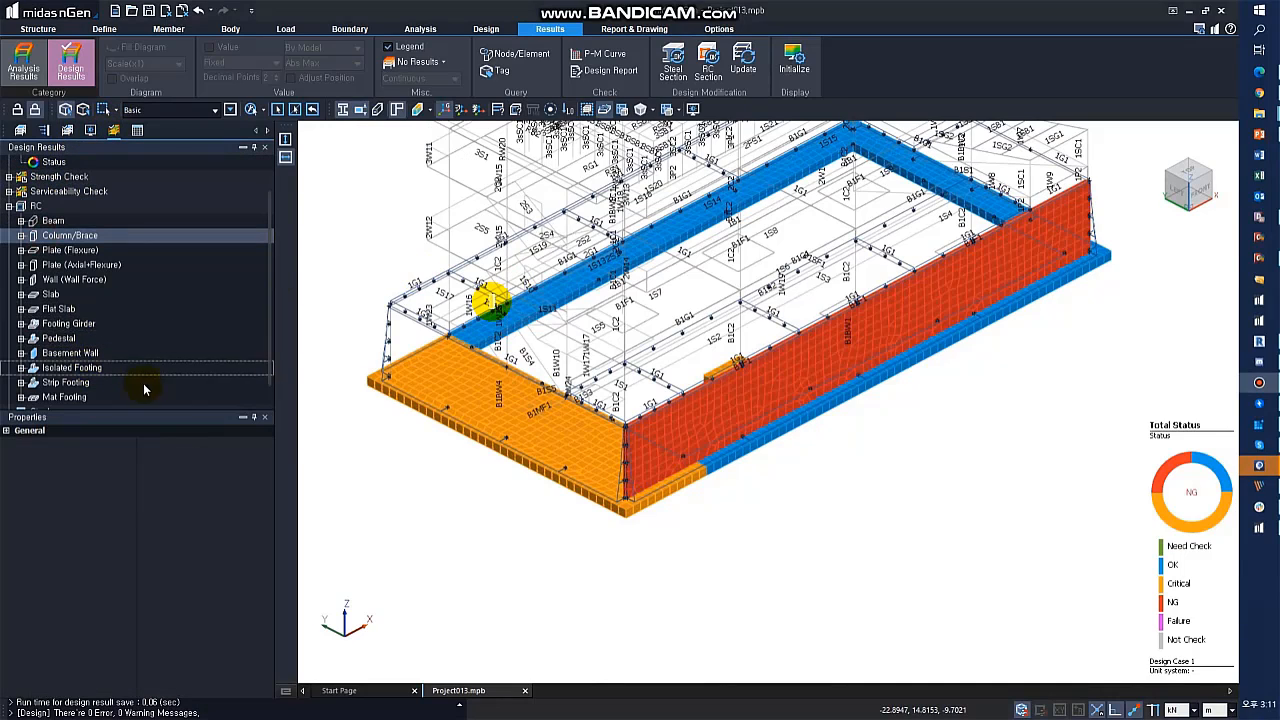
{"action": "left_click", "coordinate": [57, 349]}
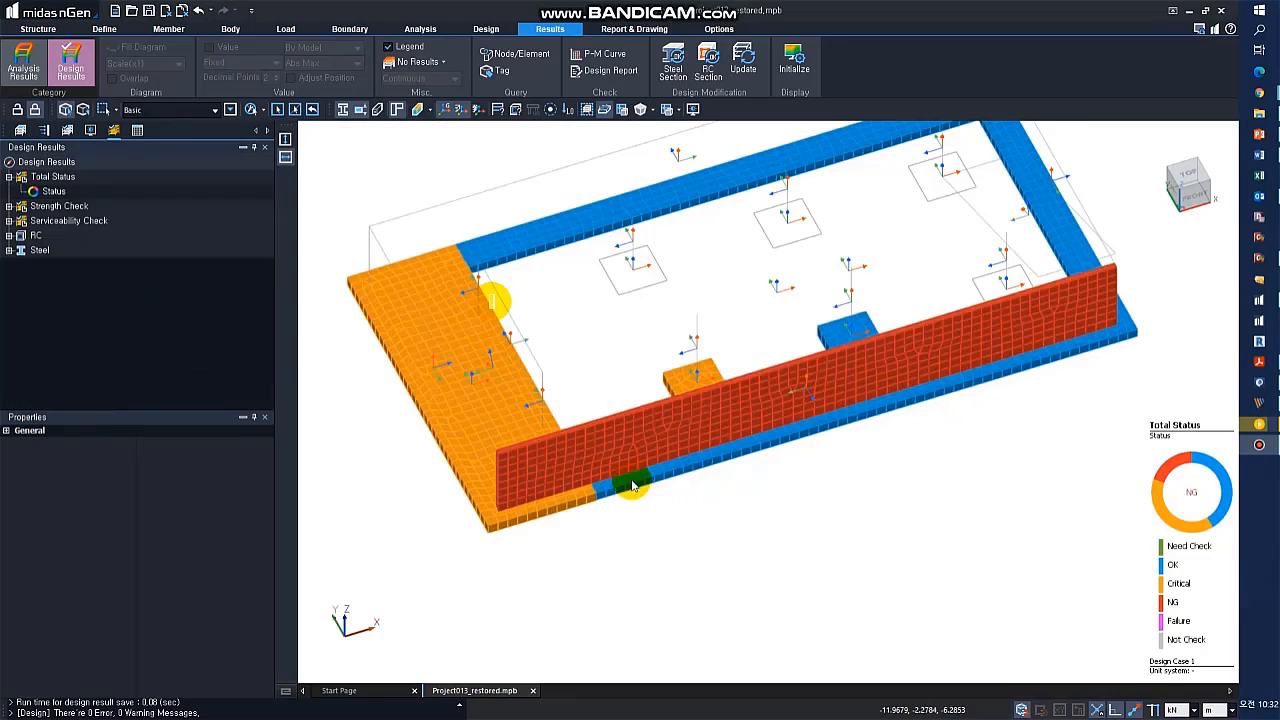
- Isolate the long exterior basement wall so that only this member is shown in the model view
{"action": "left_click", "coordinate": [682, 487]}
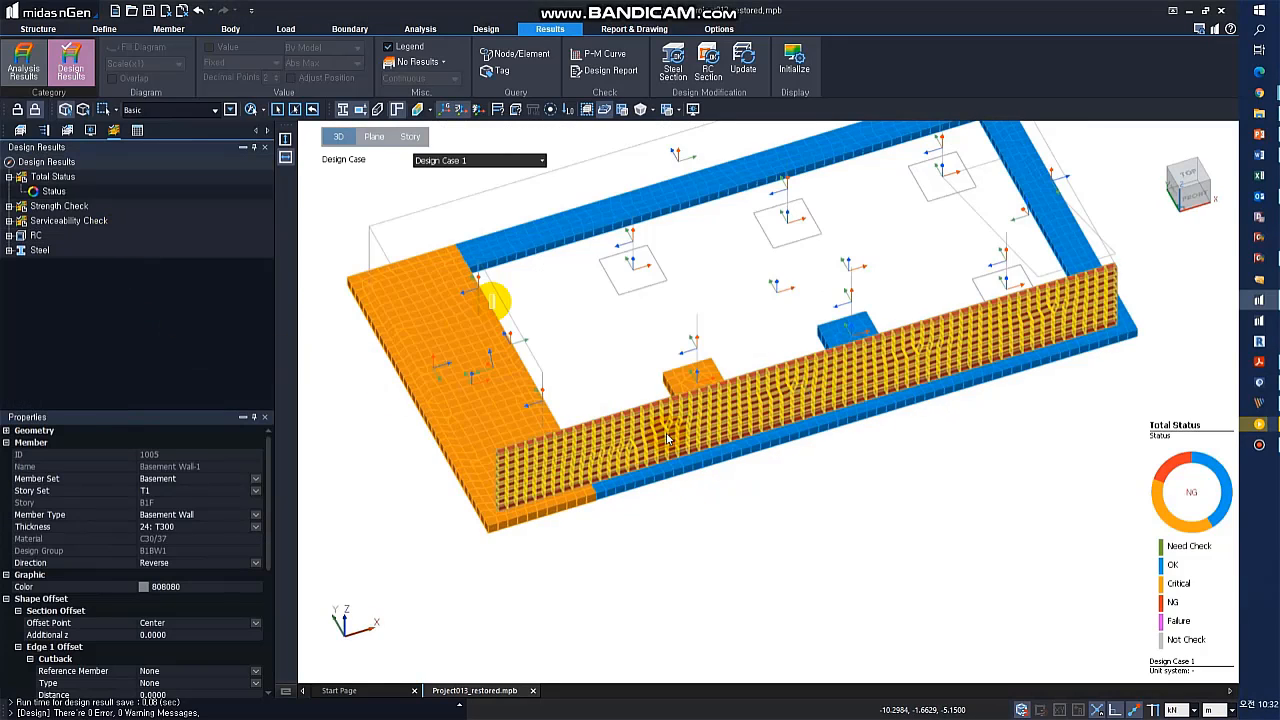
{"action": "right_click", "coordinate": [667, 437]}
{"action": "left_click", "coordinate": [702, 452]}
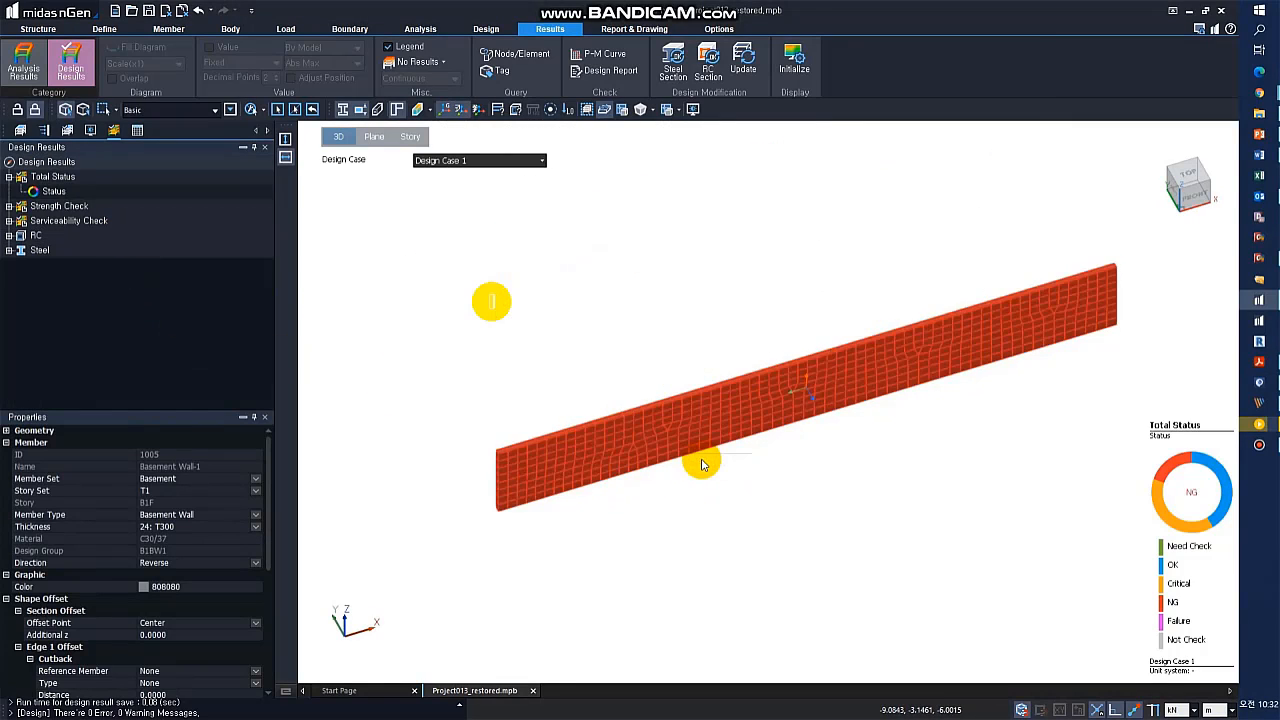
{"action": "middle_click_drag", "start_coordinate": [703, 452], "coordinate": [711, 418]}
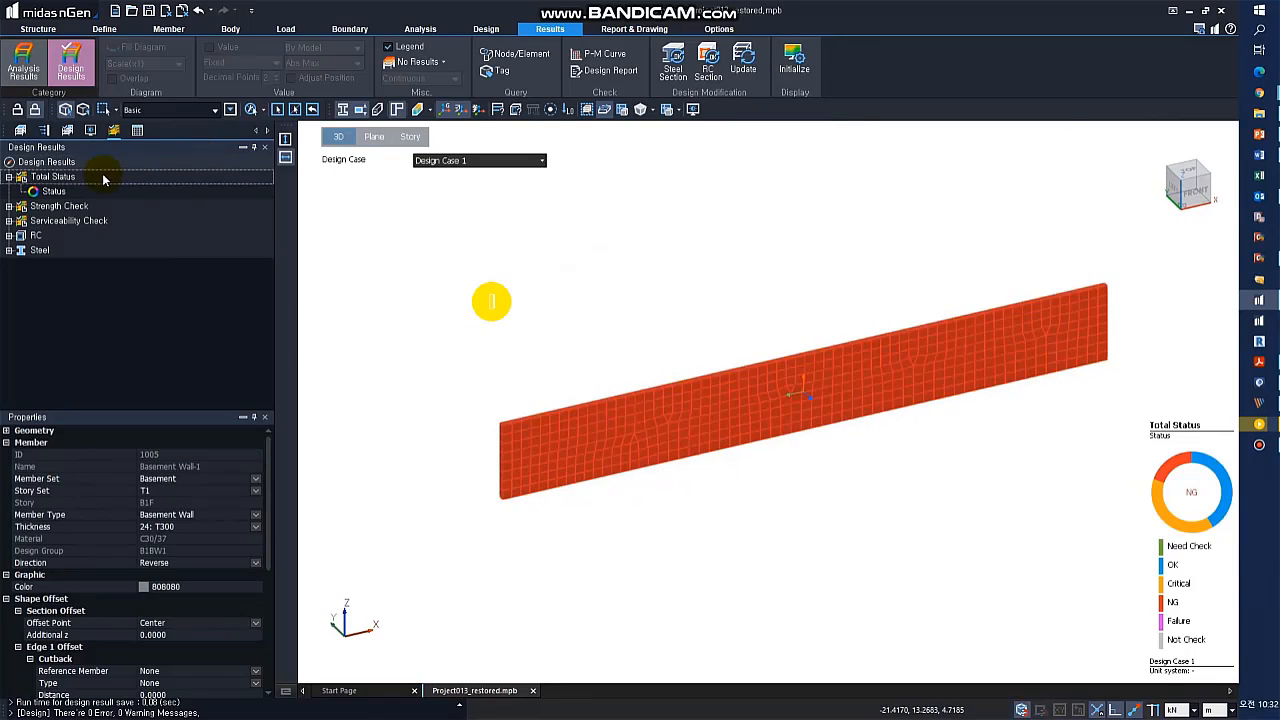
- Display the RC basement wall's Bending(-)-x (Mxx) ratio contour on the isolated wall
{"action": "double_click", "coordinate": [36, 235]}
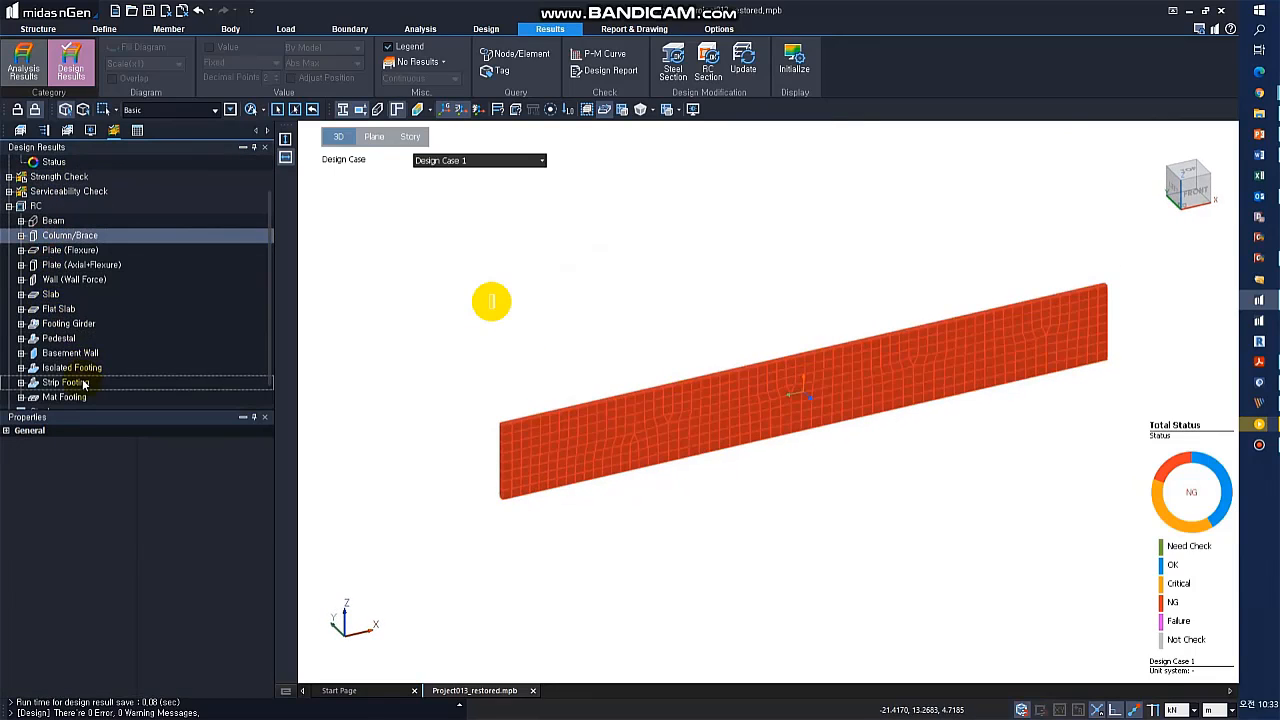
{"action": "double_click", "coordinate": [66, 353]}
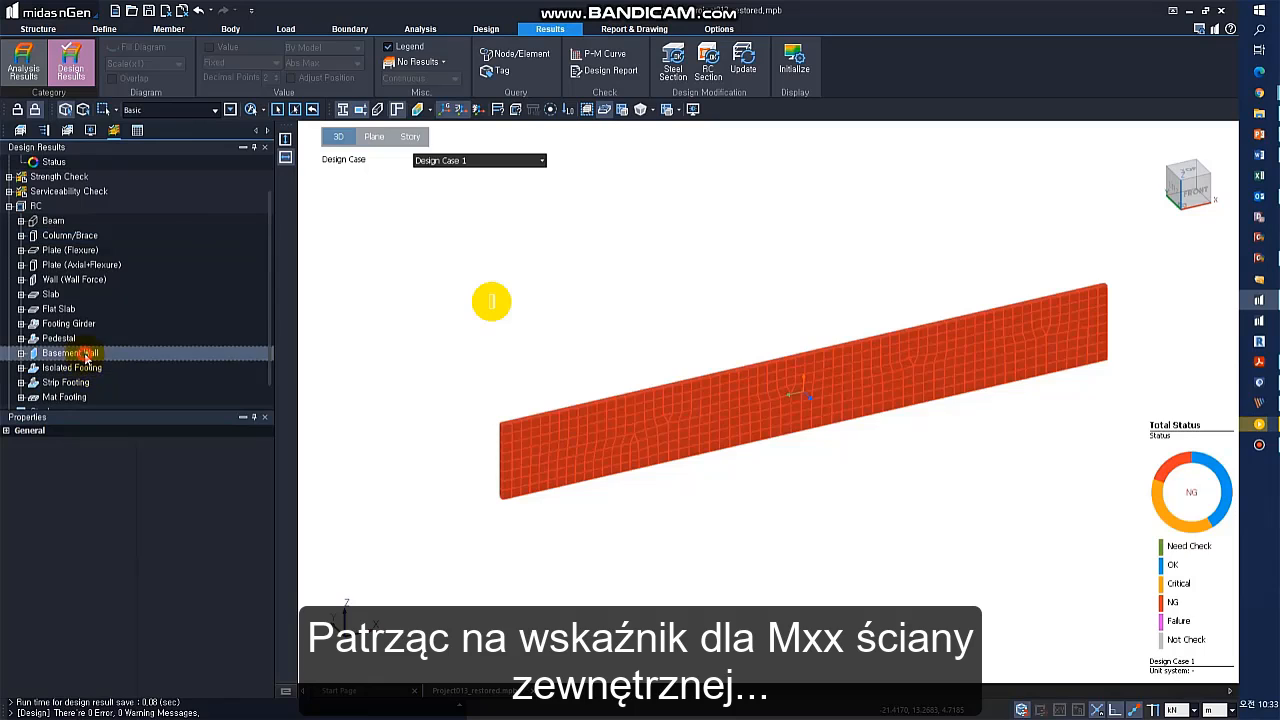
{"action": "double_click", "coordinate": [118, 178]}
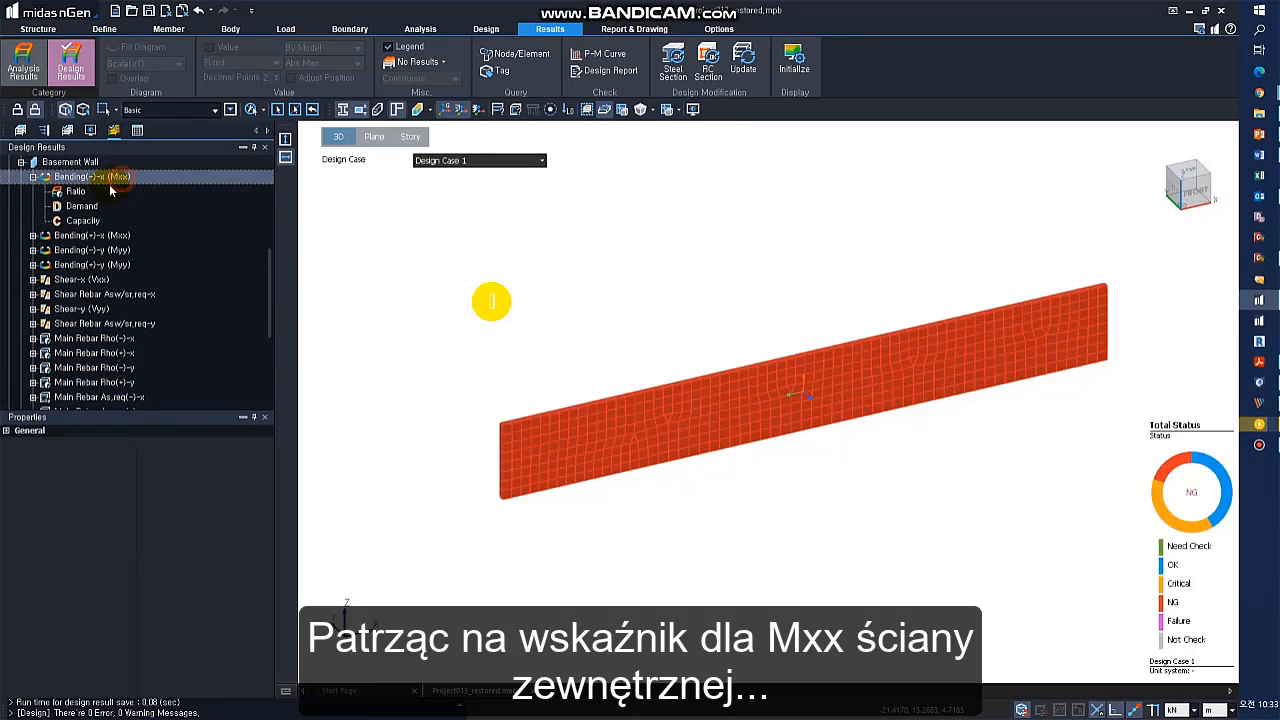
{"action": "double_click", "coordinate": [72, 192]}
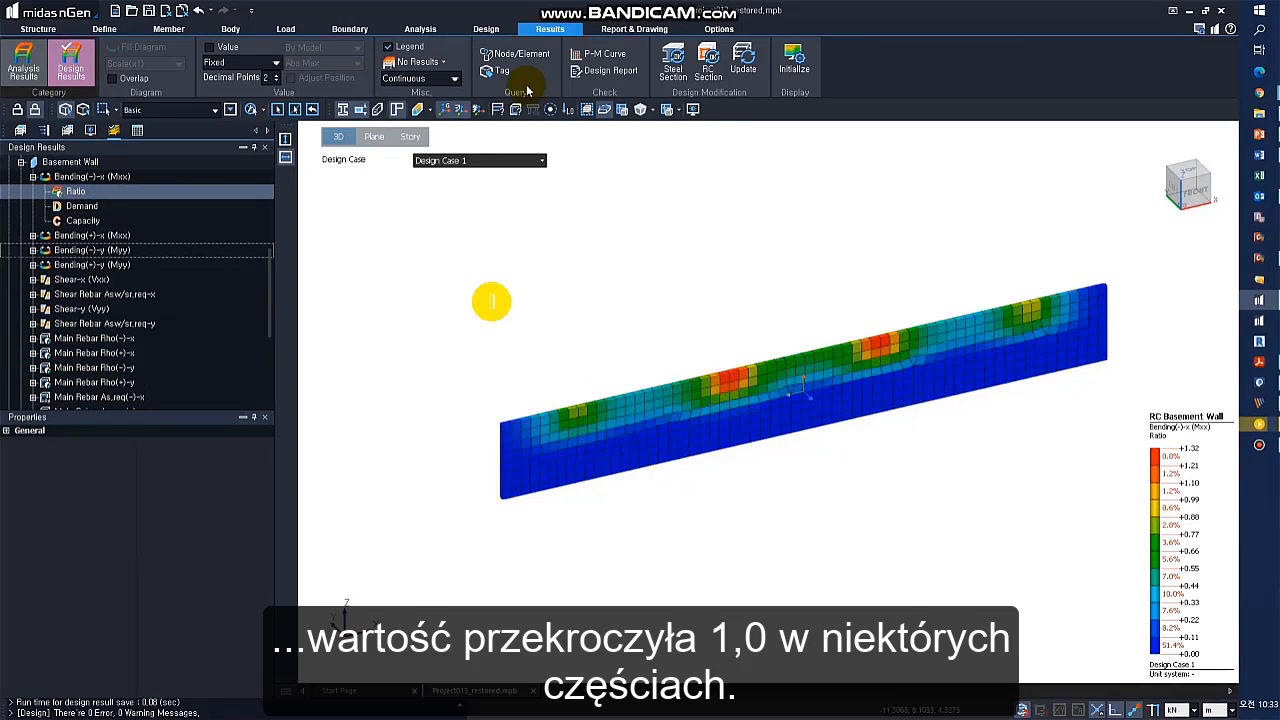
- Label the absolute maximum Mxx ratio on the wall contour and examine the peak zones along its upper edge
{"action": "left_click", "coordinate": [236, 48]}
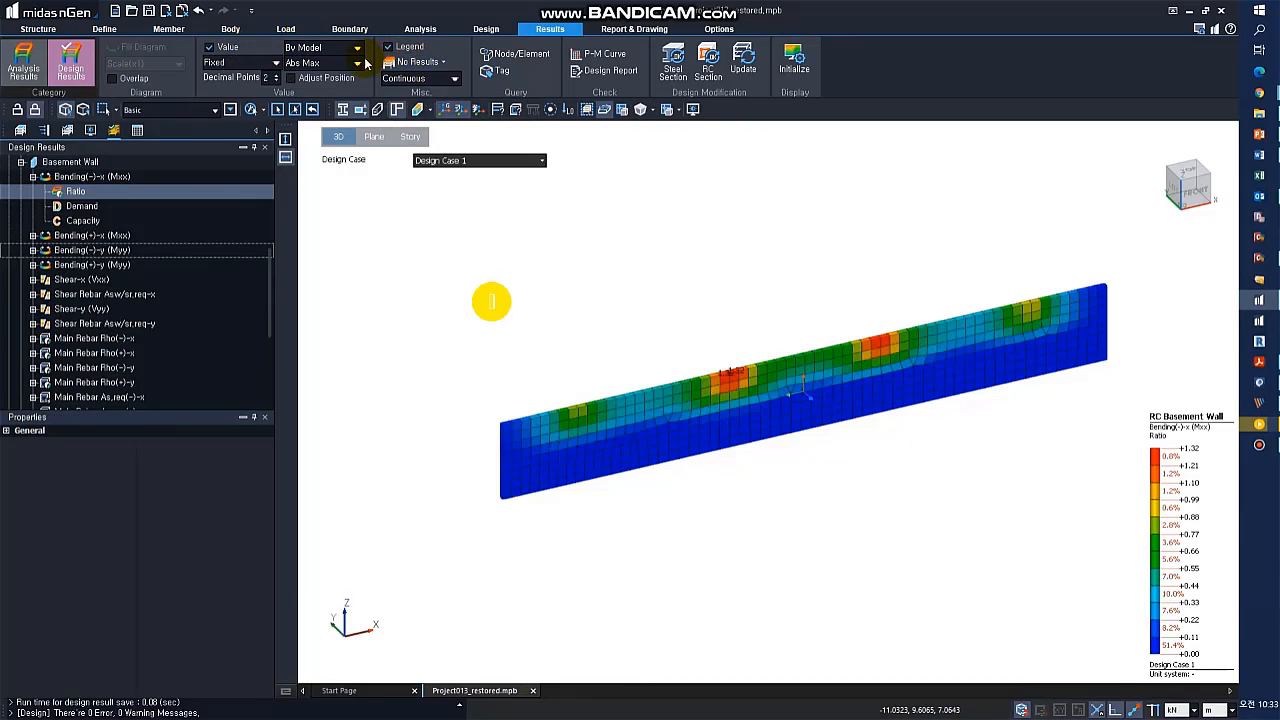
{"action": "left_click", "coordinate": [347, 64]}
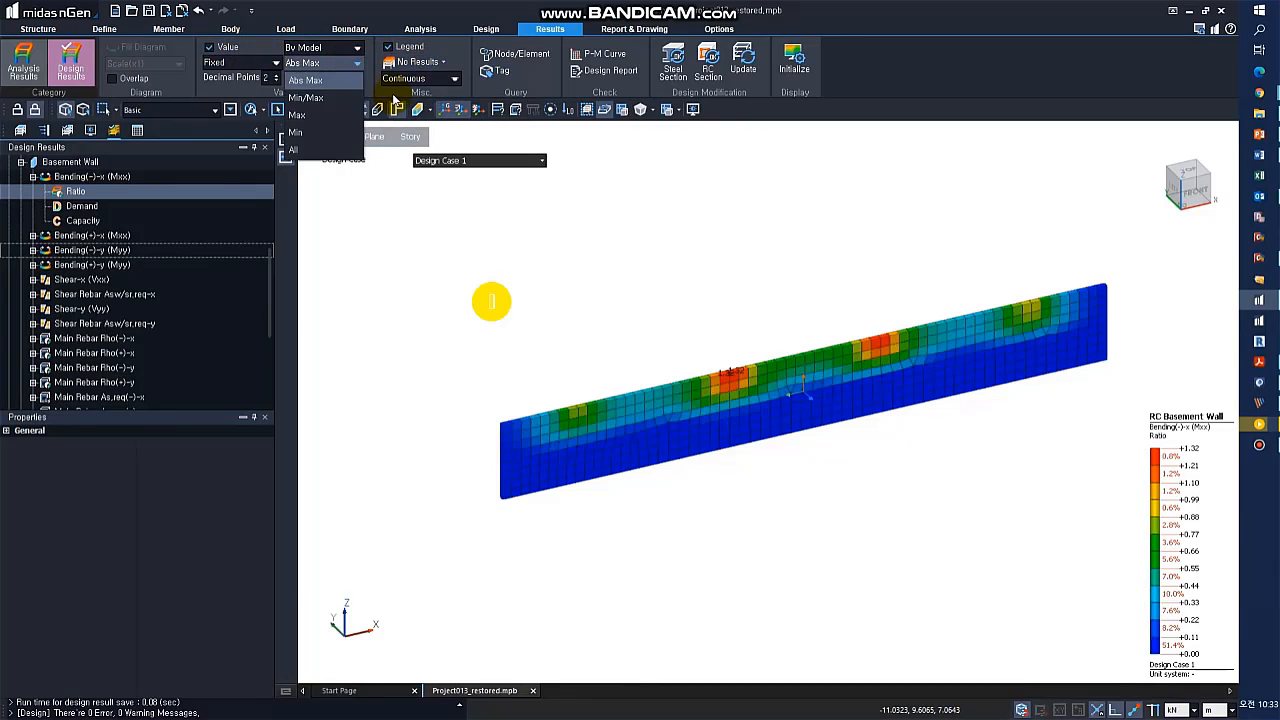
{"action": "left_click", "coordinate": [339, 66]}
{"action": "left_click", "coordinate": [583, 260]}
{"action": "scroll", "coordinate": [720, 380], "scroll_direction": "up", "scroll_amount": 3}
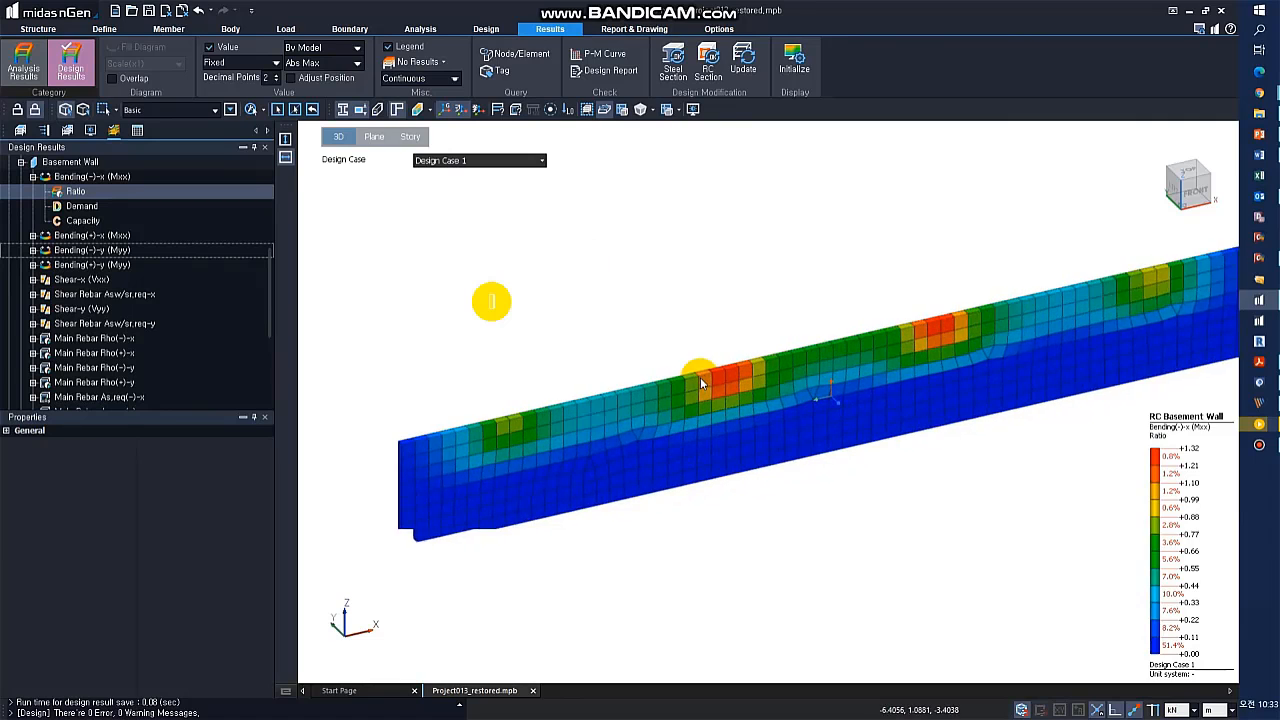
{"action": "scroll", "coordinate": [707, 337], "scroll_direction": "down", "scroll_amount": 3}
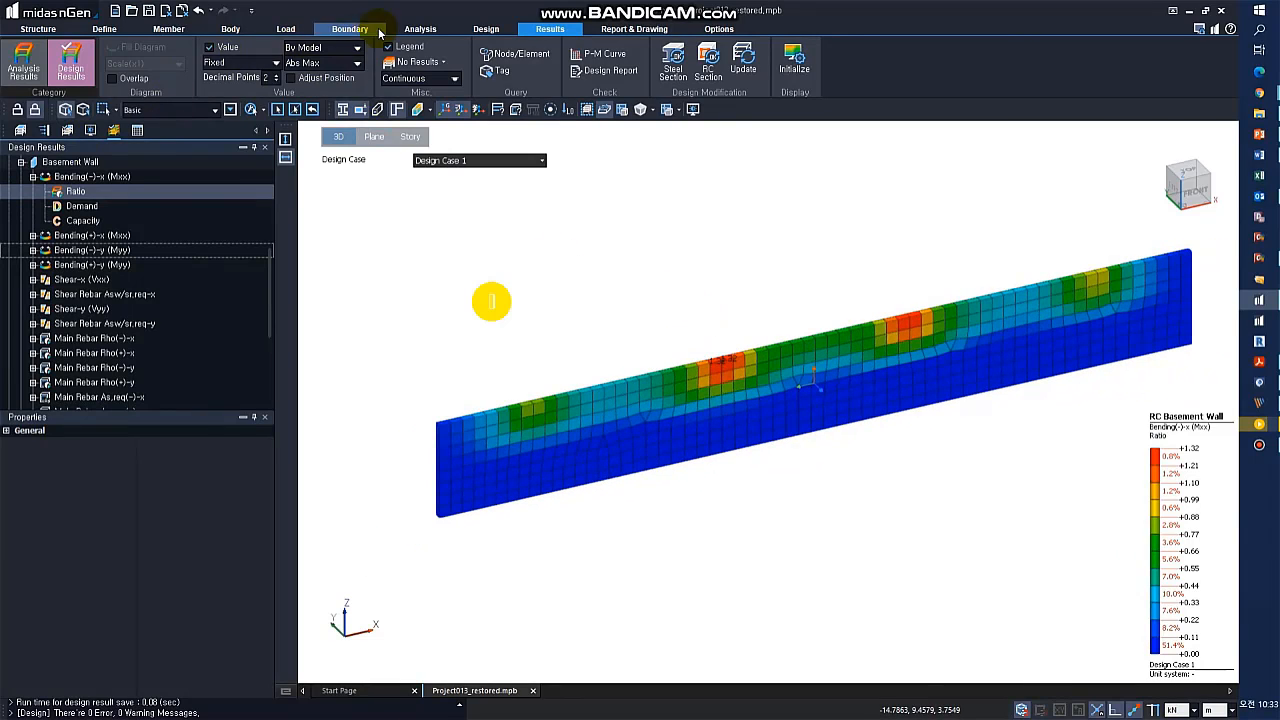
- Define additional rebar ADD.T as P12 at 0.2 m, top local x-direction, over the two peak-ratio zones along the wall's upper edge
{"action": "left_click", "coordinate": [487, 29]}
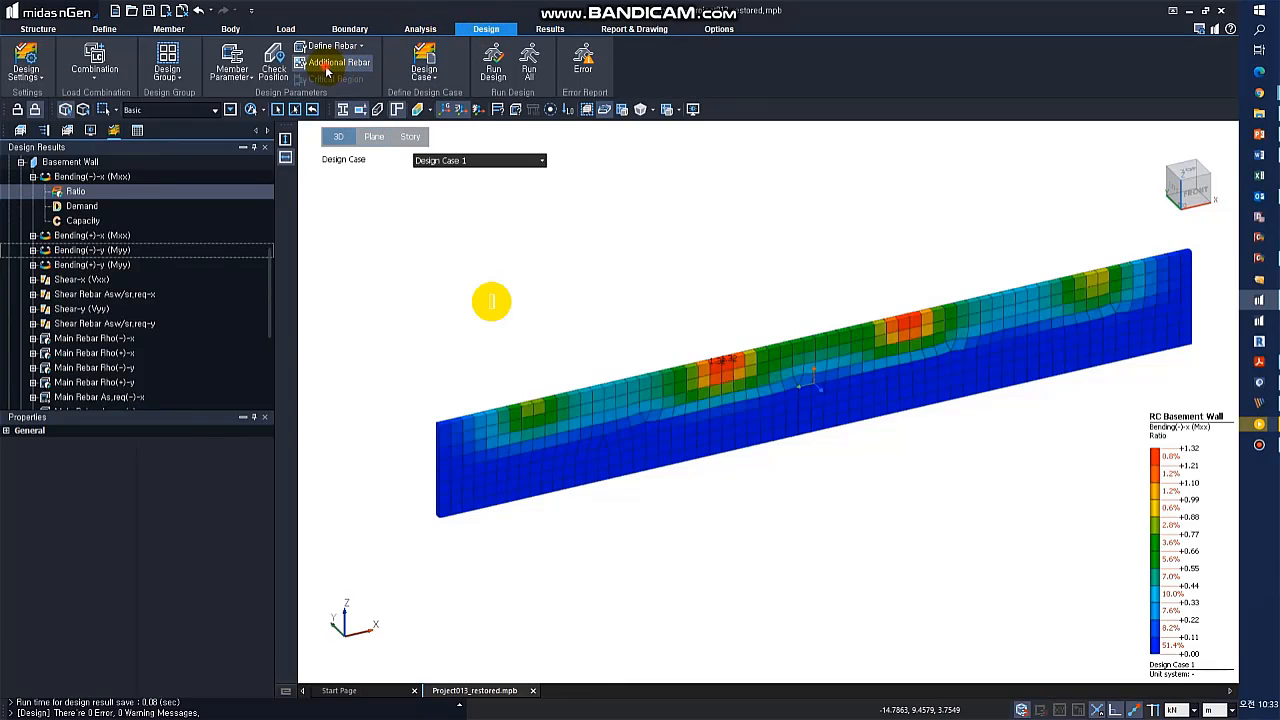
{"action": "left_click", "coordinate": [330, 63]}
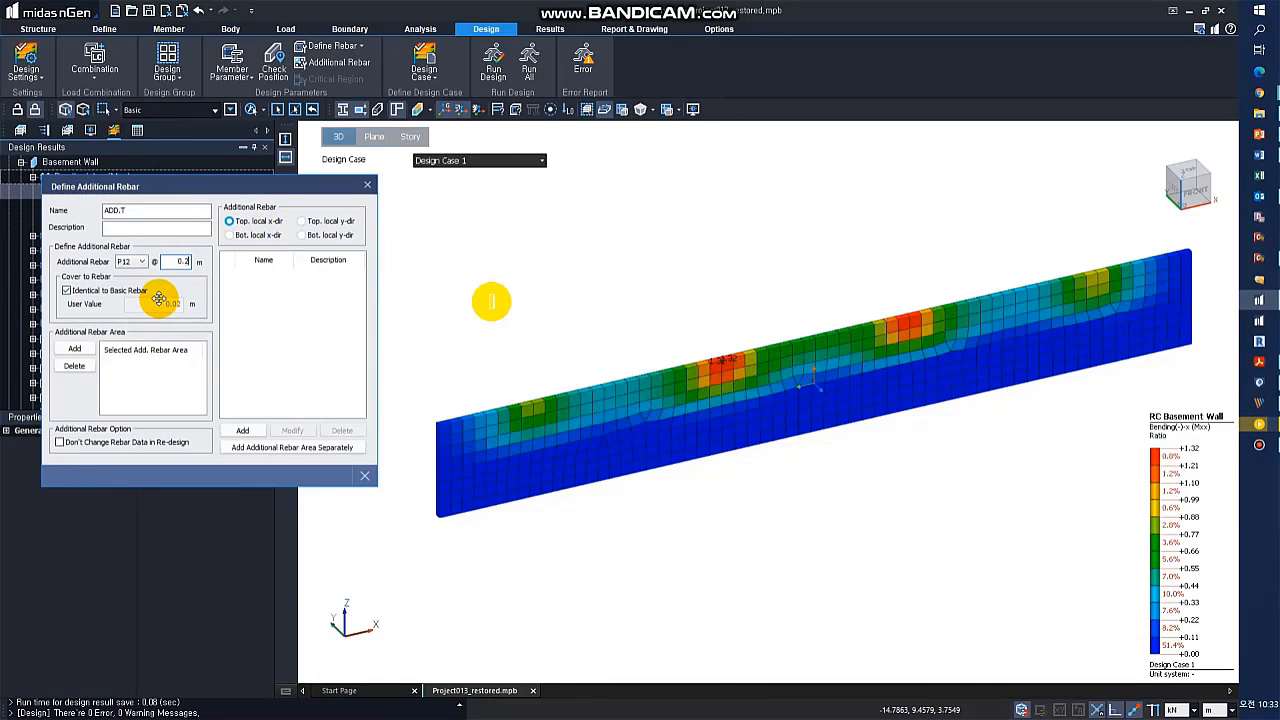
{"action": "left_click", "coordinate": [78, 348]}
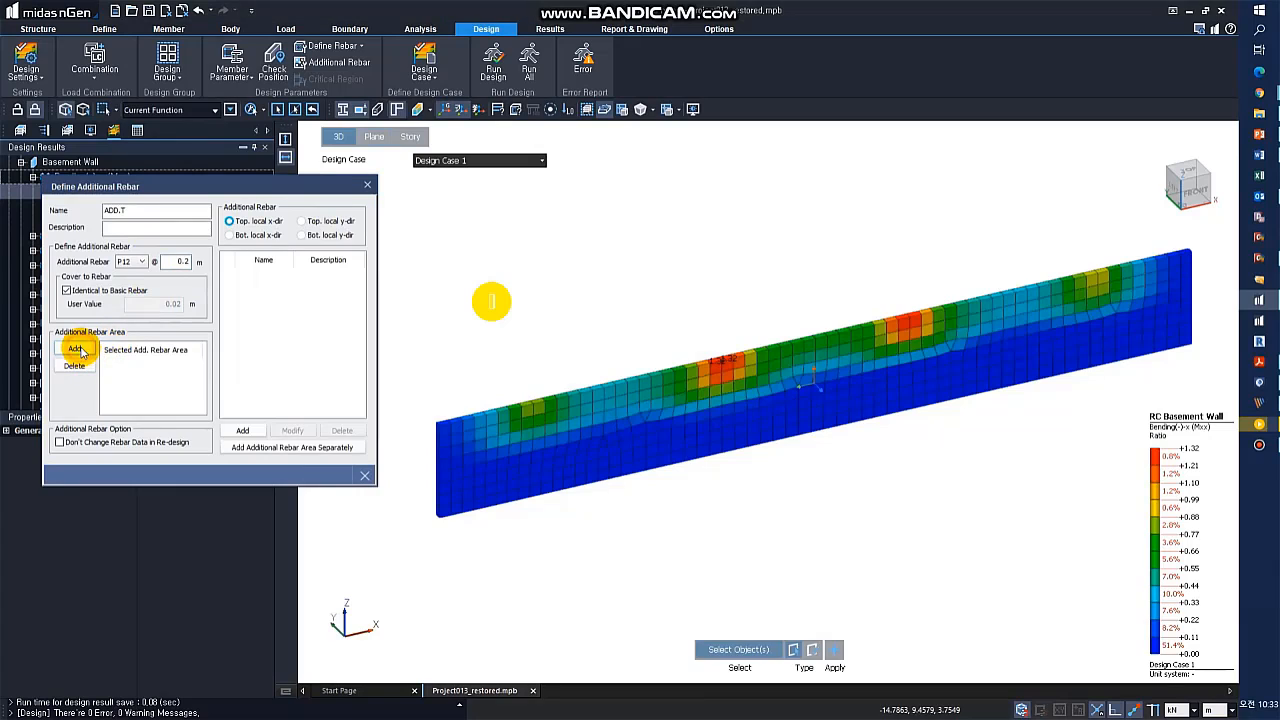
{"action": "left_click", "coordinate": [809, 650]}
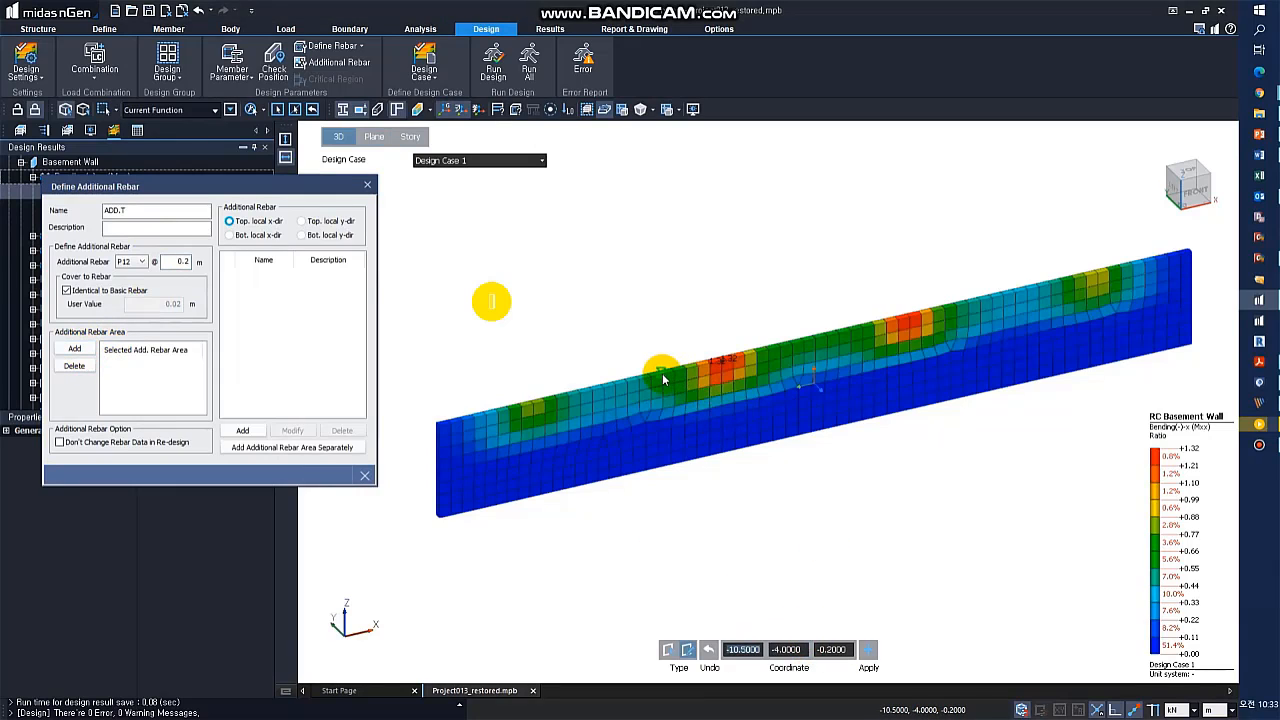
{"action": "left_click", "coordinate": [662, 376]}
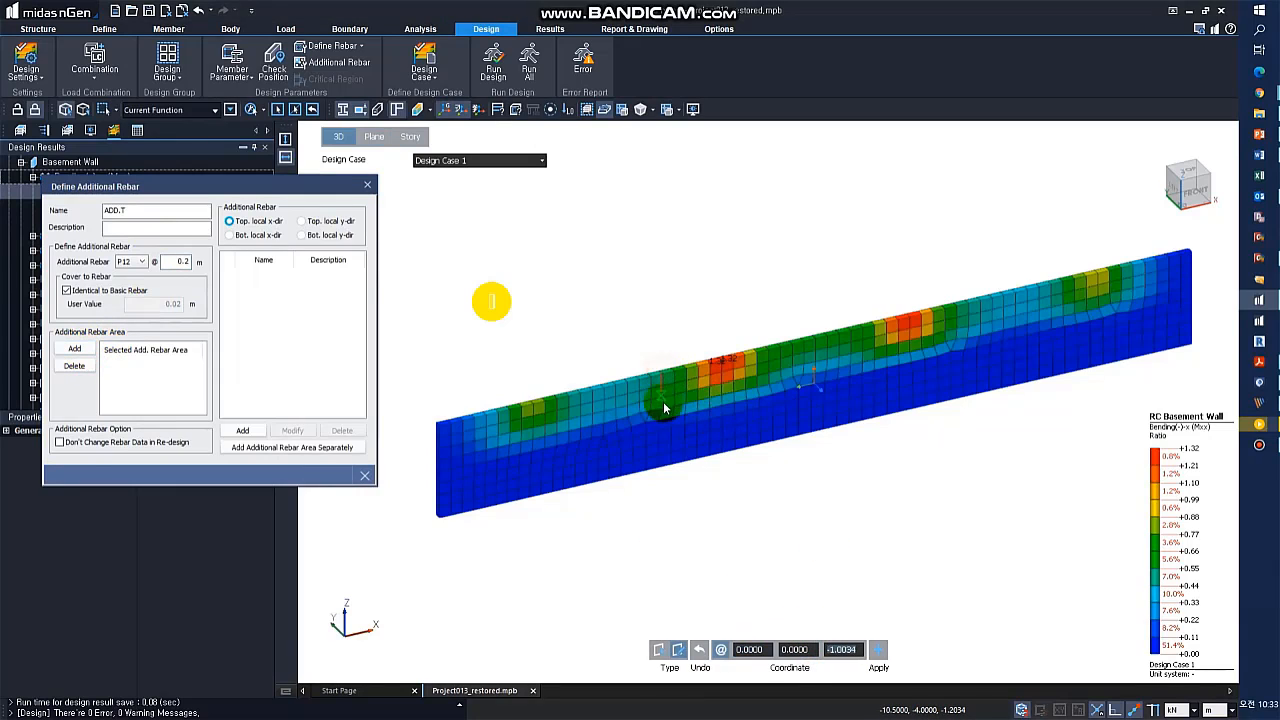
{"action": "left_click", "coordinate": [949, 315]}
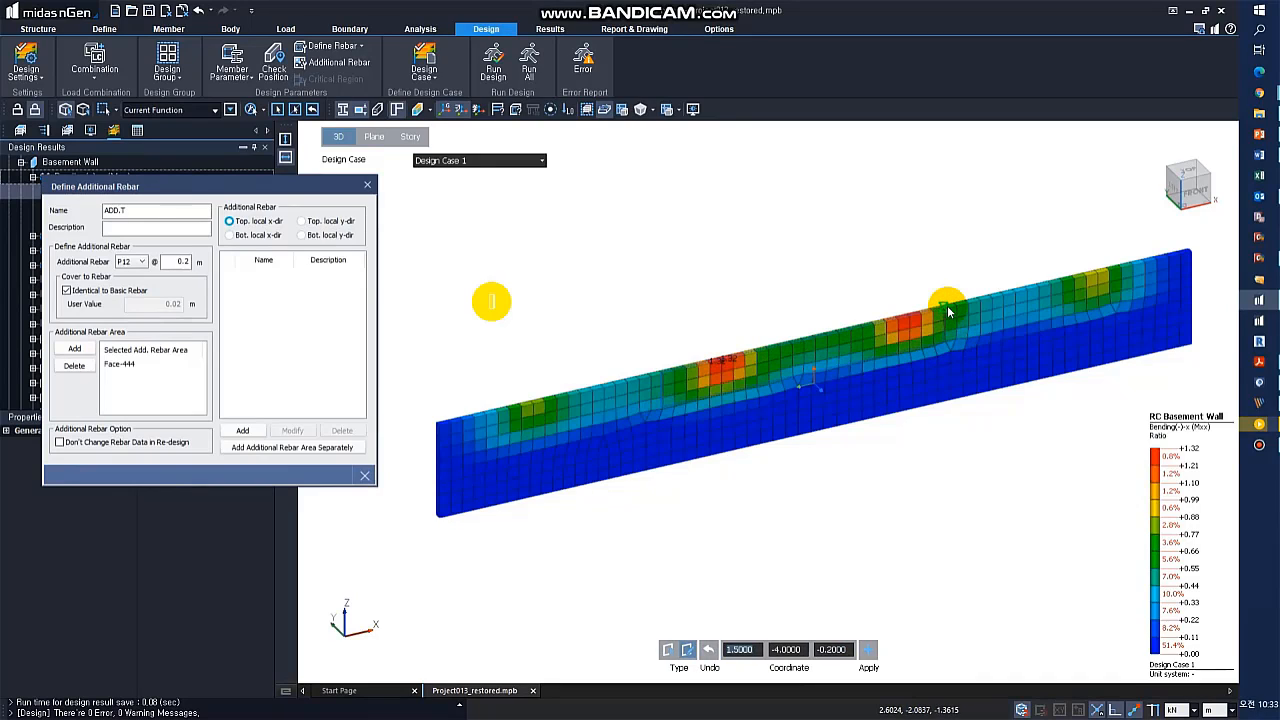
{"action": "left_click", "coordinate": [237, 432]}
{"action": "left_click", "coordinate": [362, 476]}
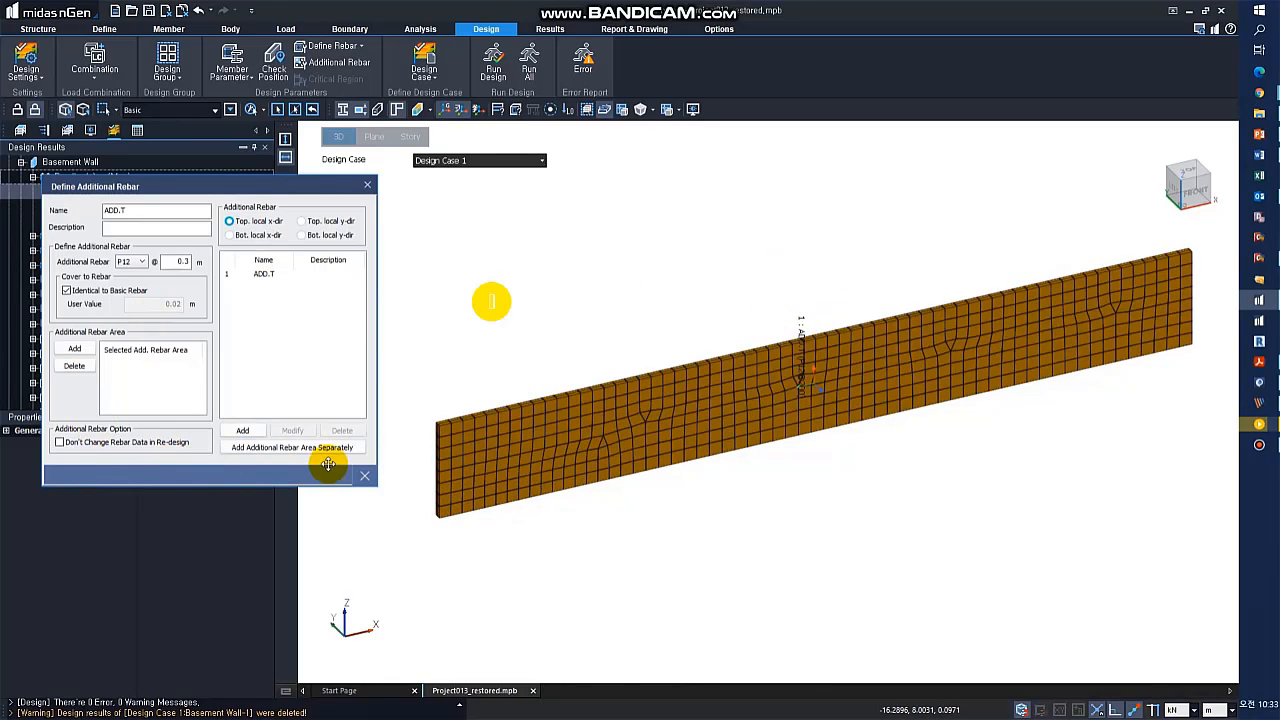
{"action": "left_click", "coordinate": [364, 476]}
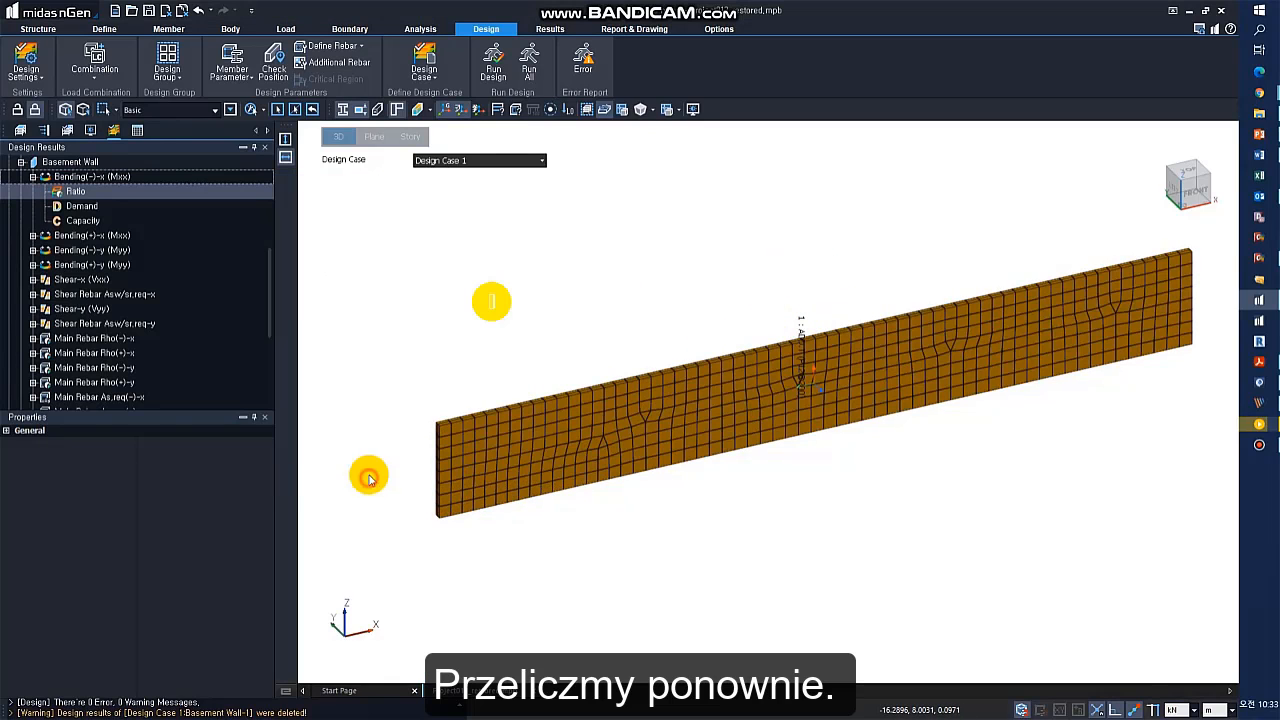
- Rerun the design for Design Case 1 without rebar auto-arrangement and display the basement wall's updated Bending(-)-x (Mxx) ratio
{"action": "left_click", "coordinate": [491, 70]}
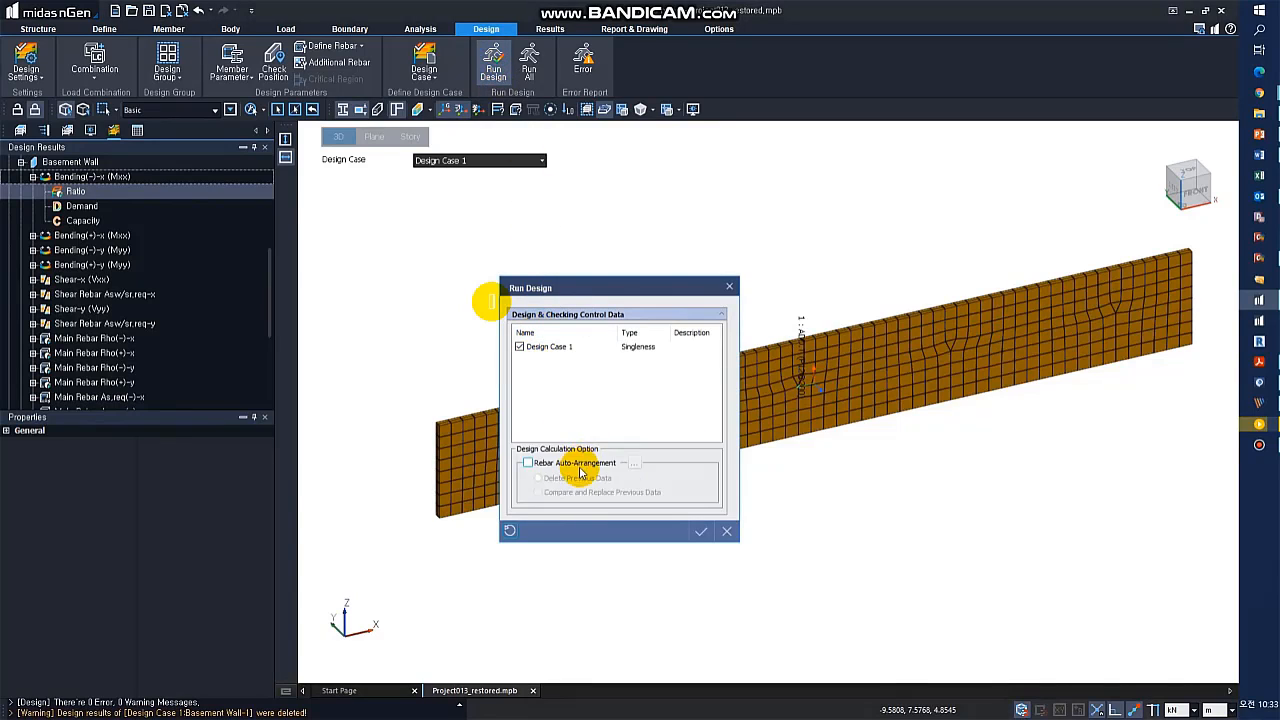
{"action": "left_click", "coordinate": [697, 528]}
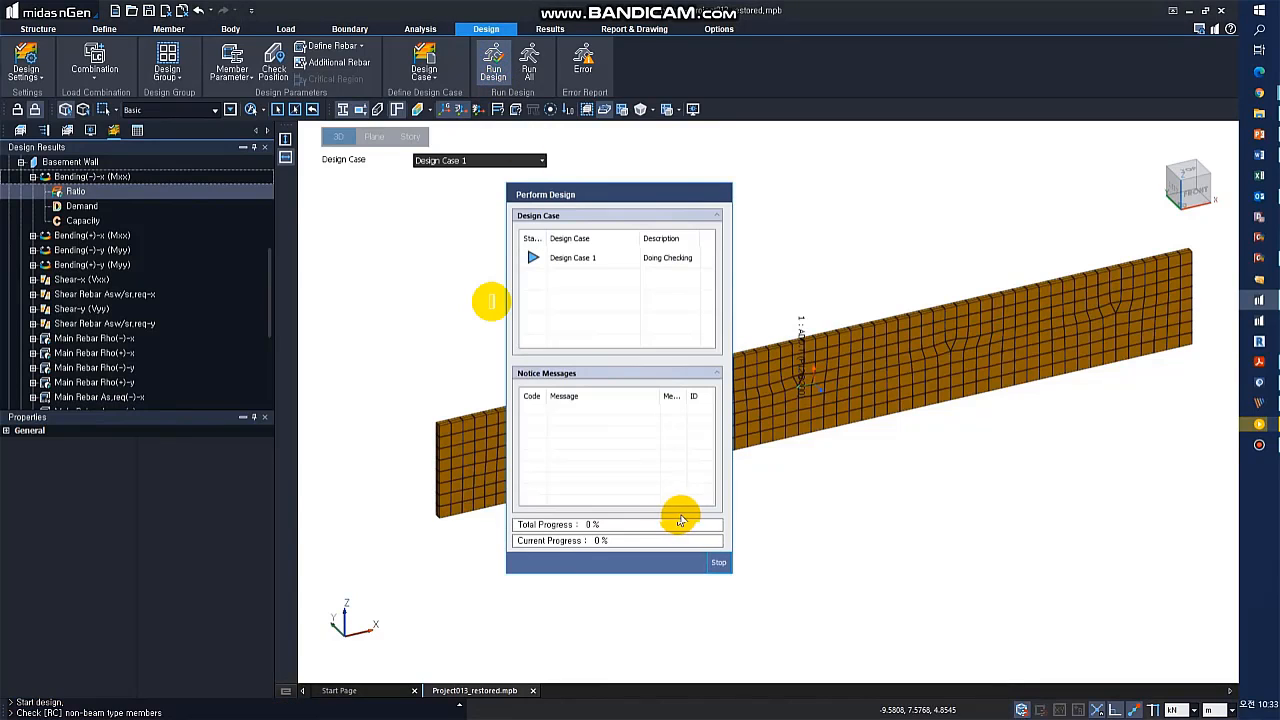
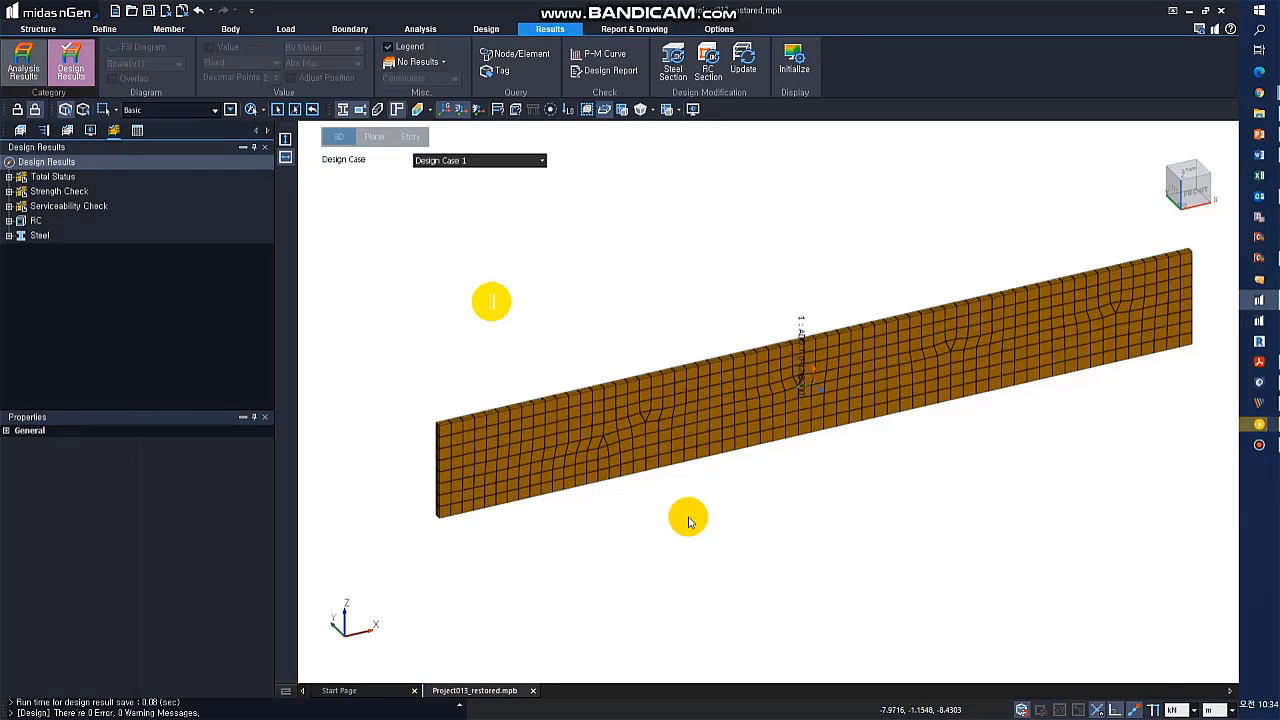
{"action": "double_click", "coordinate": [36, 220]}
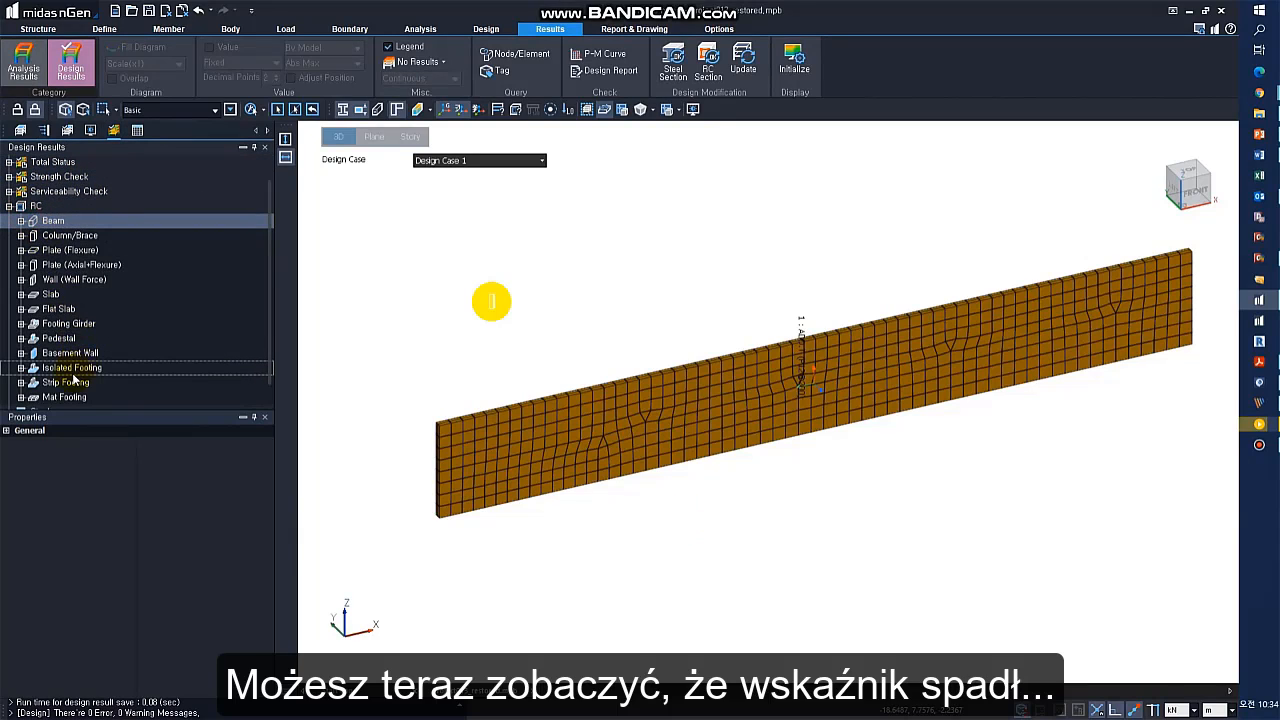
{"action": "scroll", "coordinate": [87, 322], "scroll_direction": "down", "scroll_amount": 1}
{"action": "double_click", "coordinate": [79, 339]}
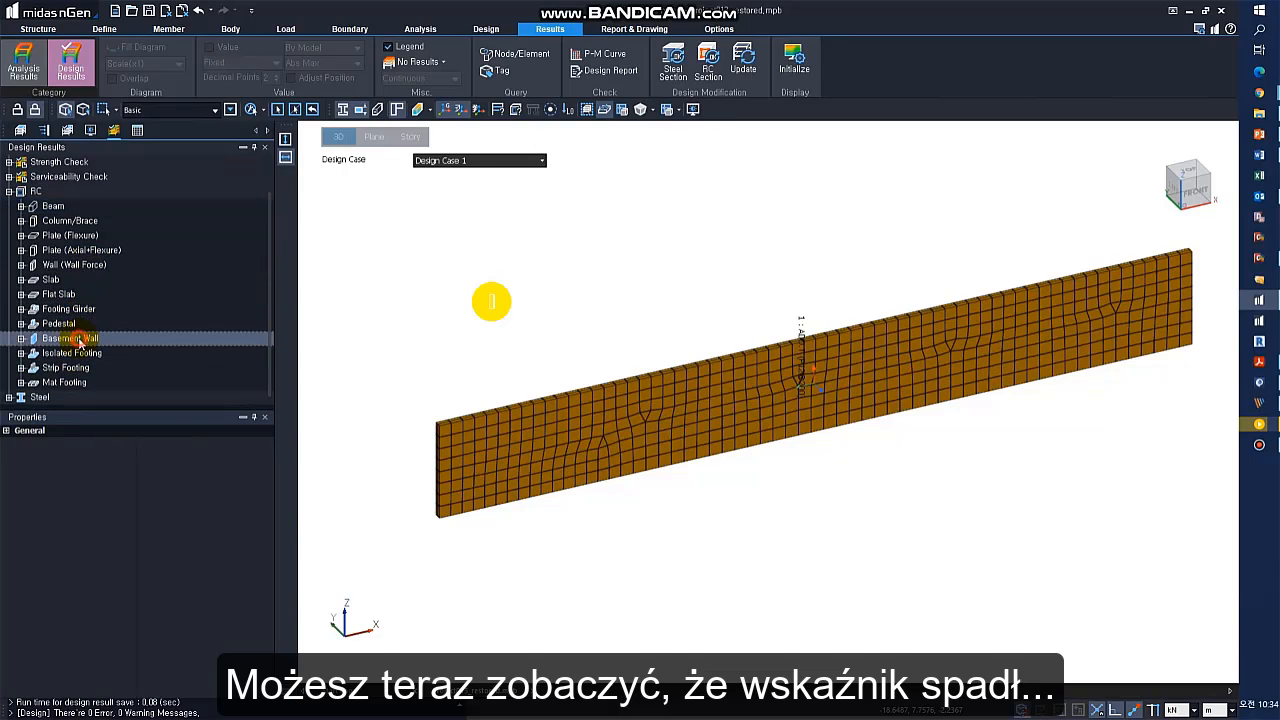
{"action": "double_click", "coordinate": [80, 177]}
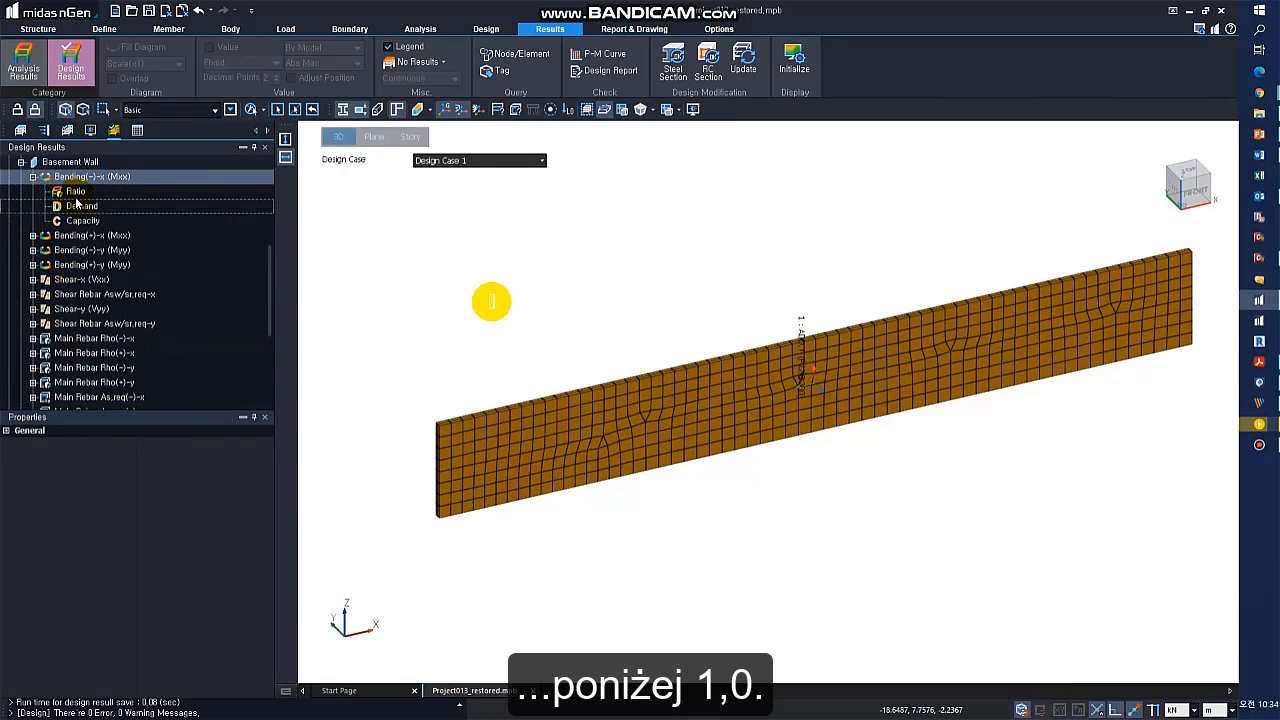
{"action": "left_click", "coordinate": [76, 192]}
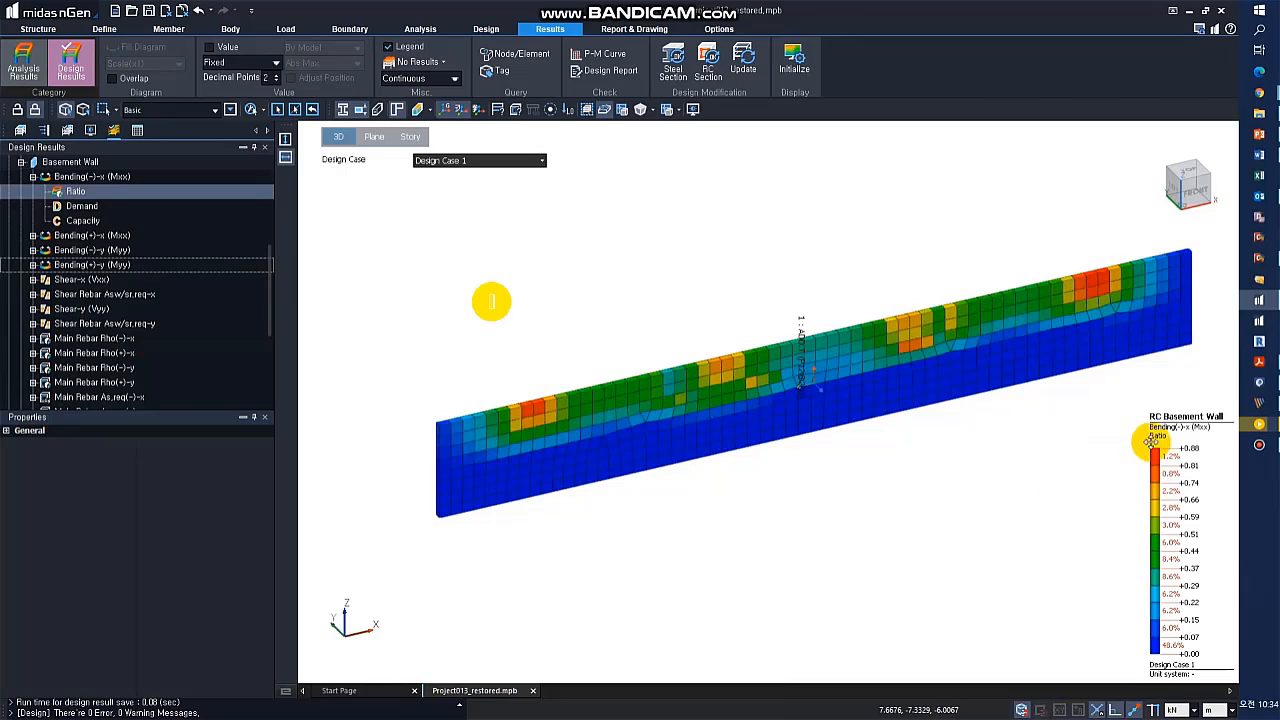
- Show the Mxx ratio values on all wall elements and examine them around the additionally reinforced zones
{"action": "left_click", "coordinate": [226, 48]}
{"action": "left_click", "coordinate": [345, 63]}
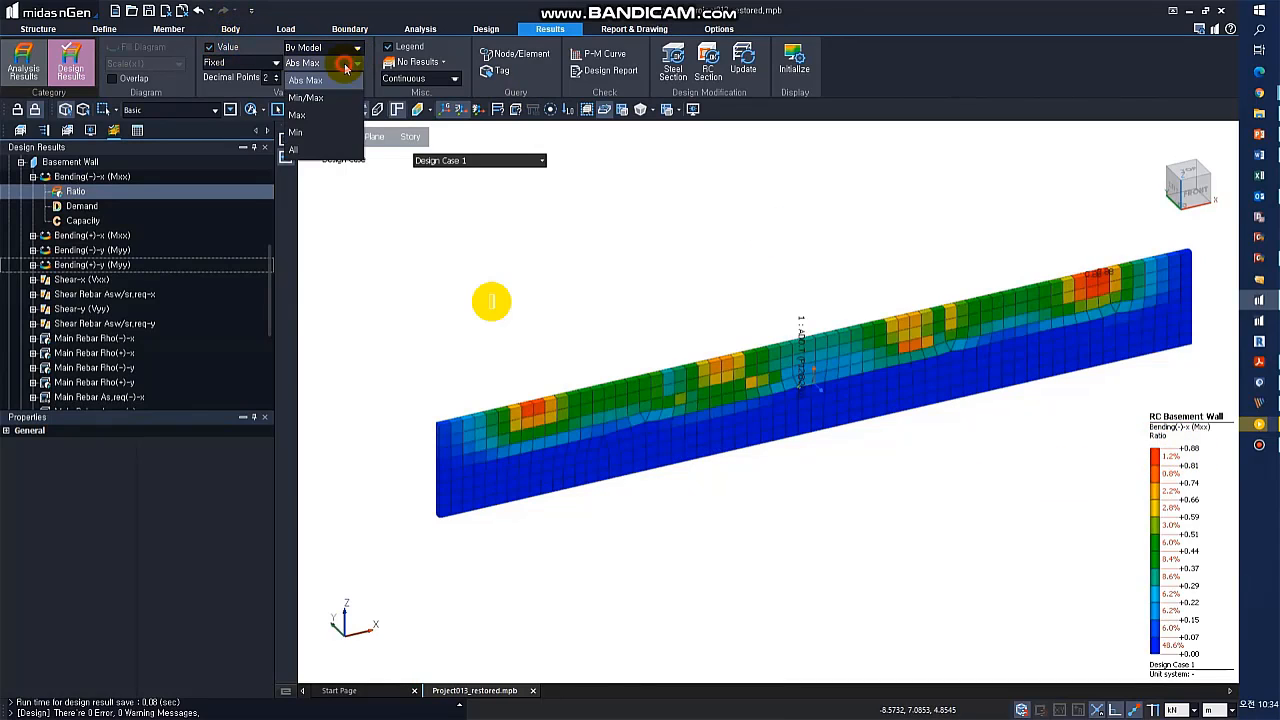
{"action": "left_click", "coordinate": [314, 150]}
{"action": "scroll", "coordinate": [725, 330], "scroll_direction": "up", "scroll_amount": 5}
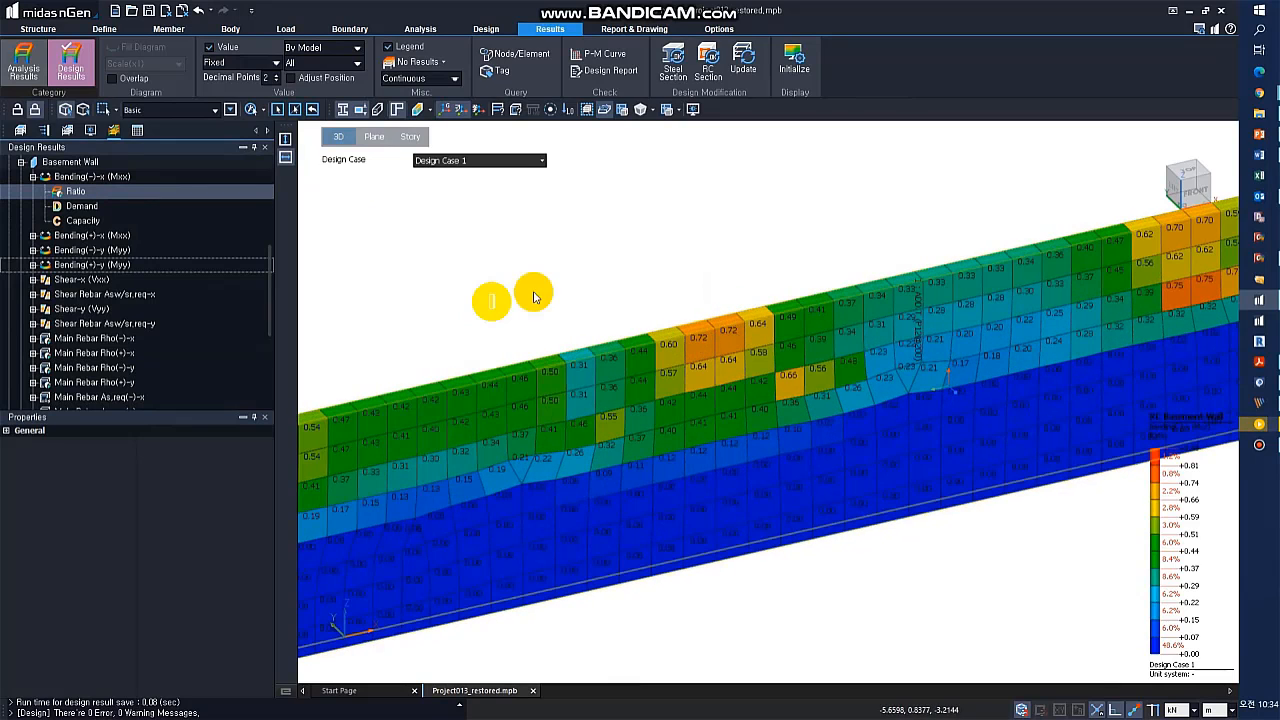
{"action": "scroll", "coordinate": [491, 298], "scroll_direction": "down", "scroll_amount": 5}
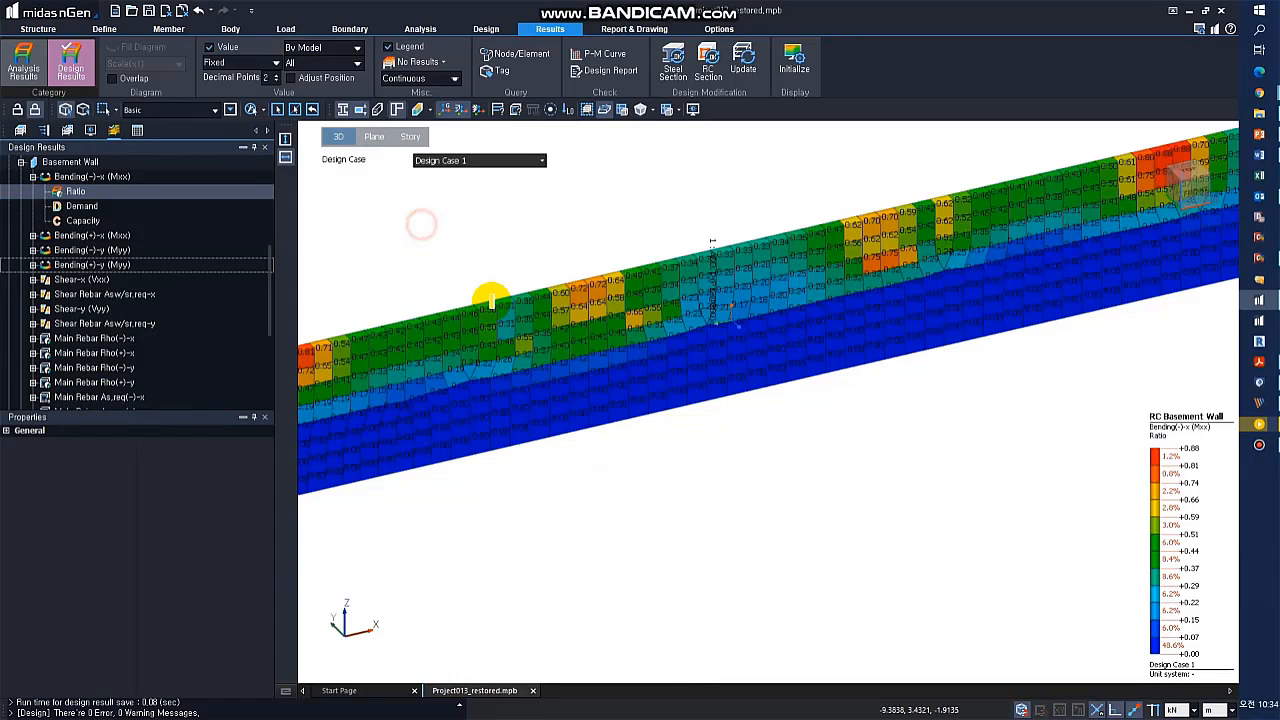
{"action": "scroll", "coordinate": [334, 259], "scroll_direction": "down", "scroll_amount": 1}
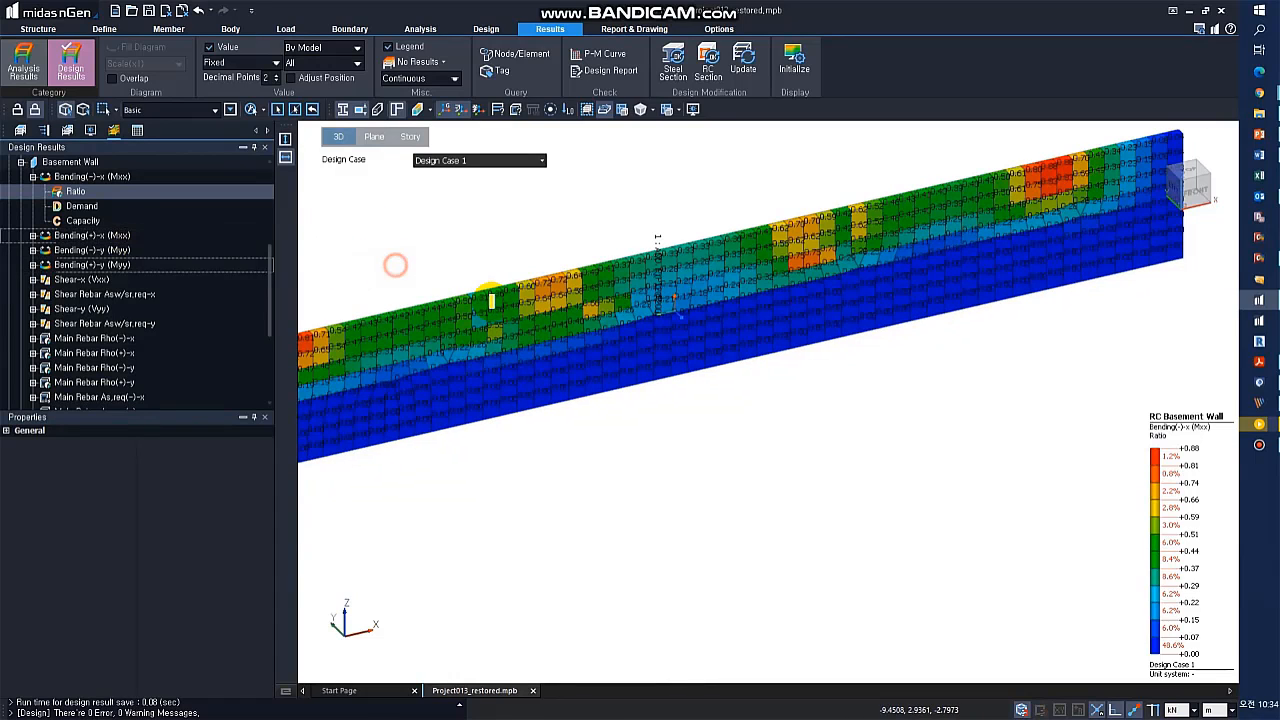
{"action": "scroll", "coordinate": [527, 300], "scroll_direction": "down", "scroll_amount": 3}
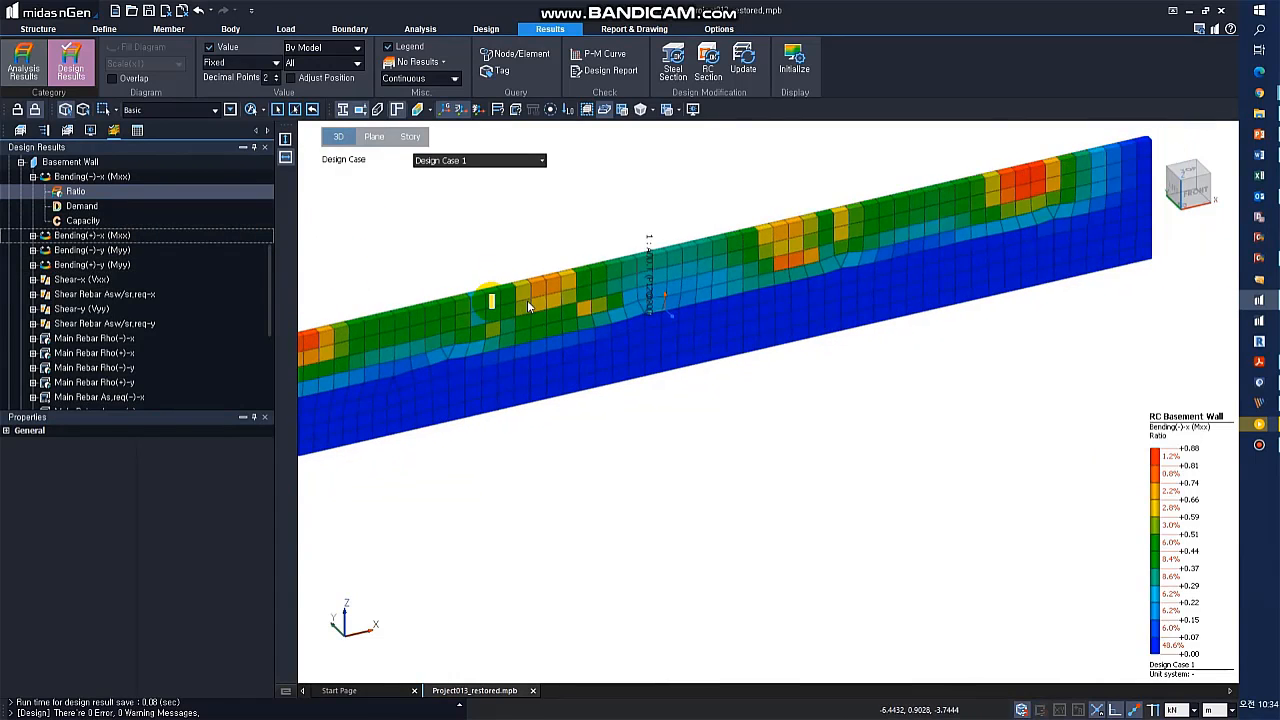
{"action": "middle_click_drag", "start_coordinate": [537, 300], "coordinate": [638, 377]}
{"action": "scroll", "coordinate": [644, 376], "scroll_direction": "down", "scroll_amount": 1}
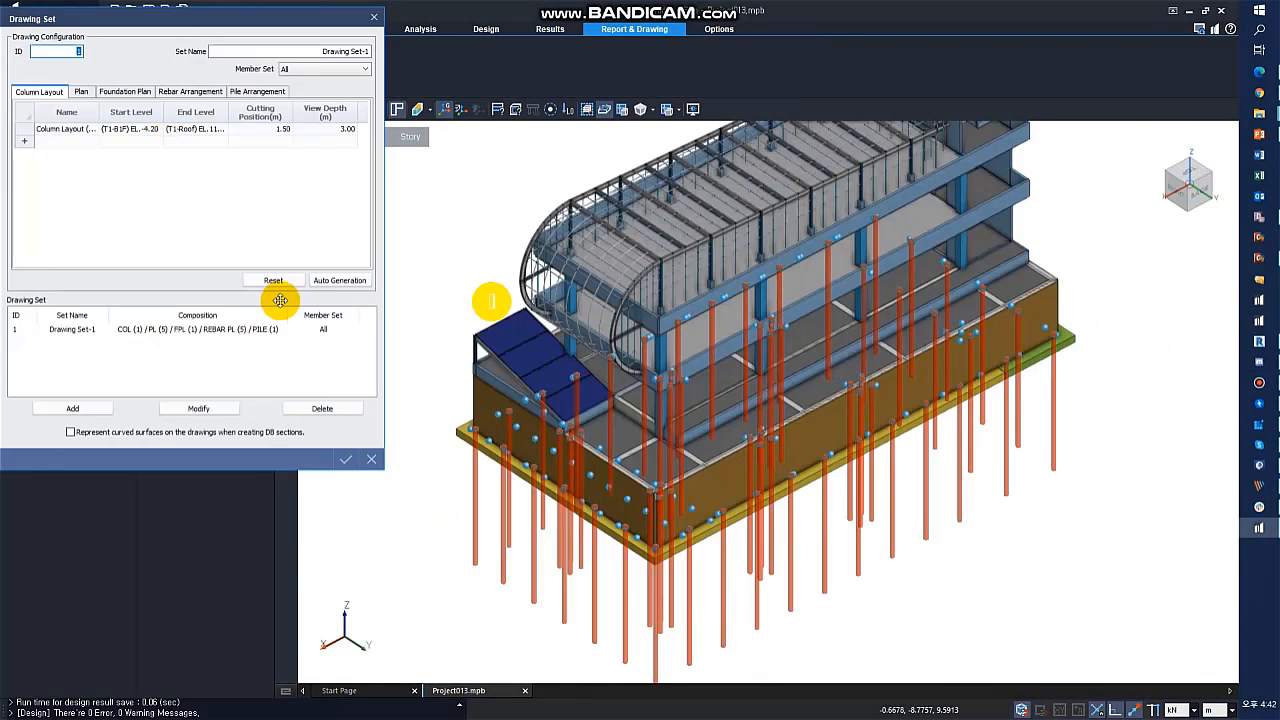
- Replace the existing Drawing Set-1 contents with an auto-generated drawing list and preview its foundation and rebar arrangement plans
{"action": "left_click", "coordinate": [322, 410]}
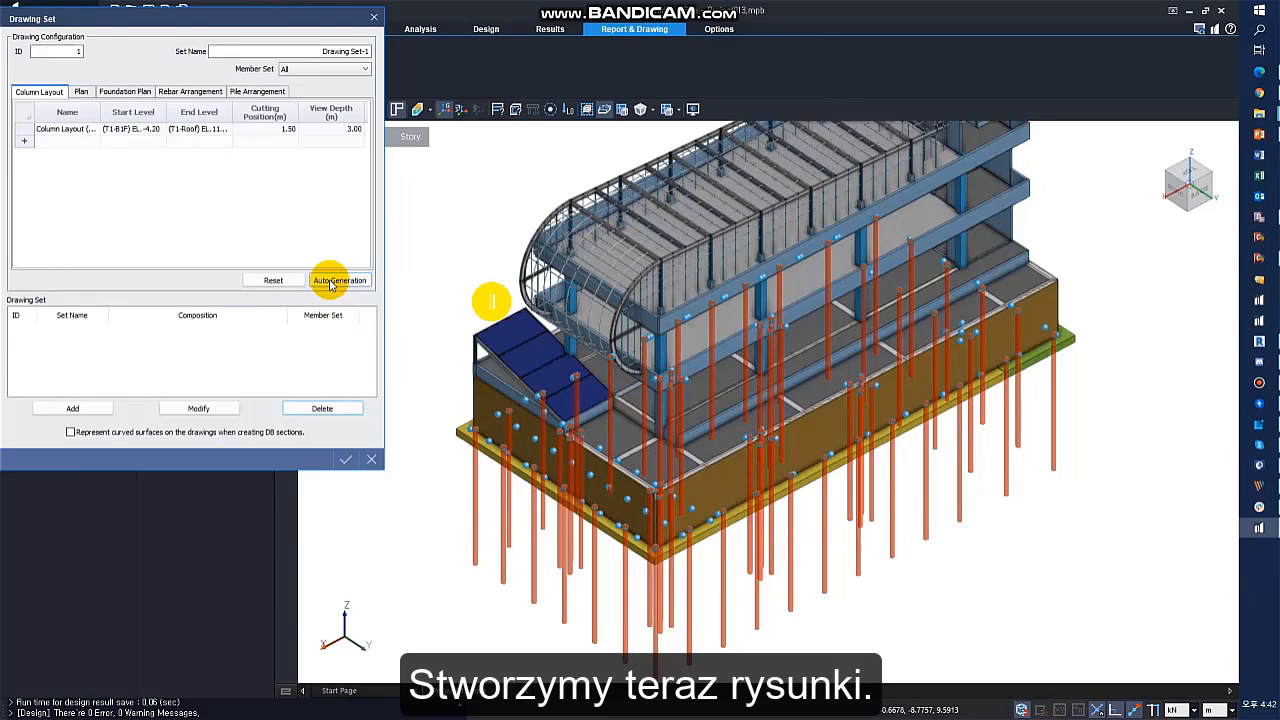
{"action": "left_click", "coordinate": [120, 91]}
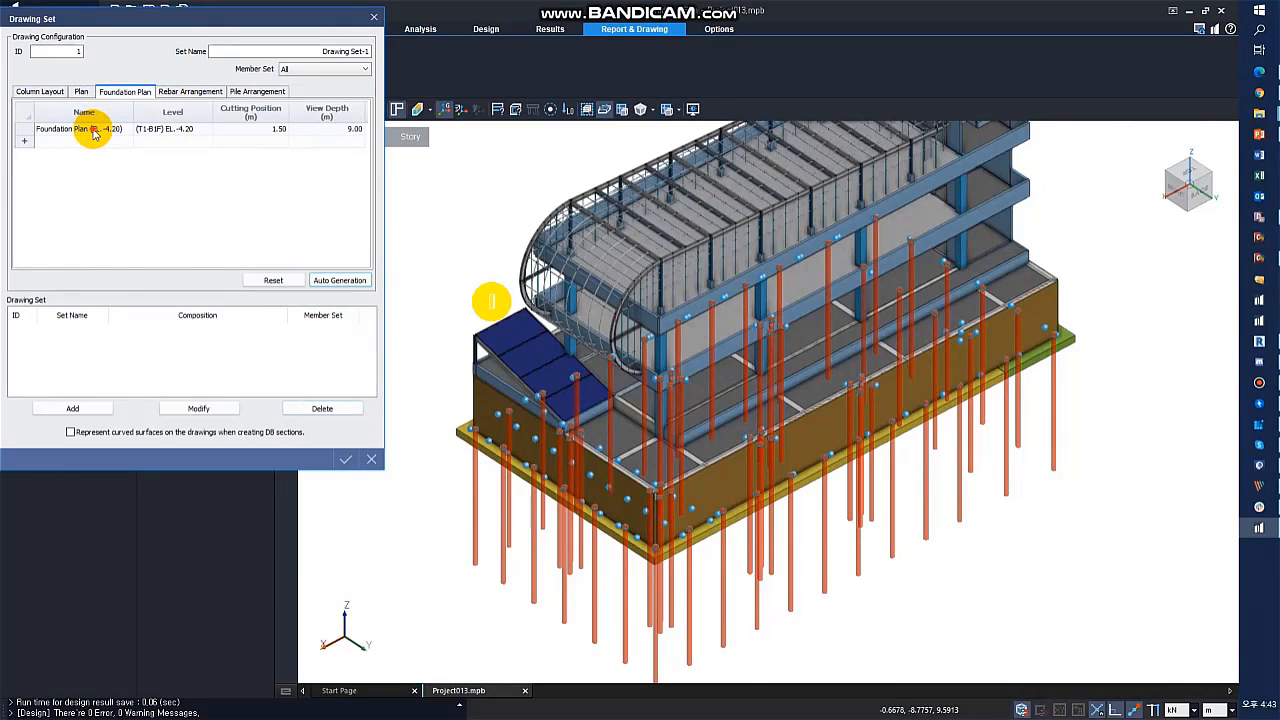
{"action": "left_click", "coordinate": [93, 133]}
{"action": "left_click", "coordinate": [201, 94]}
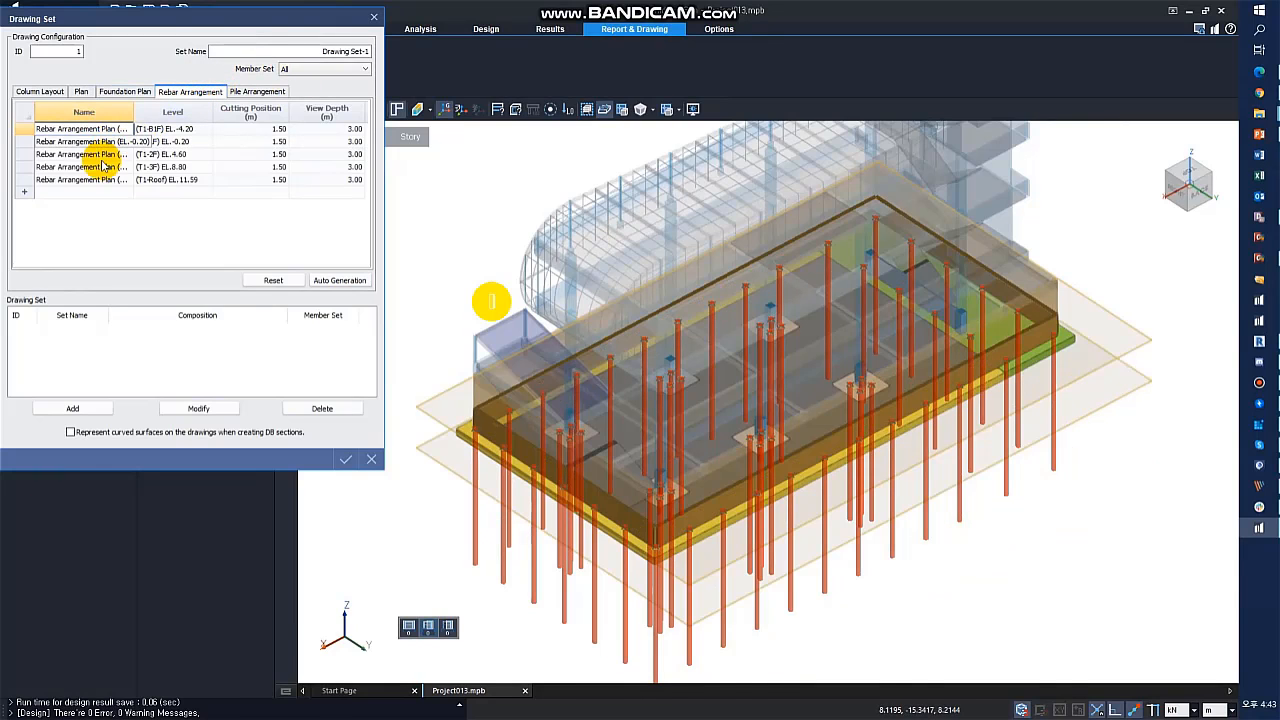
{"action": "left_click", "coordinate": [99, 144]}
{"action": "left_click", "coordinate": [97, 168]}
{"action": "left_click", "coordinate": [97, 179]}
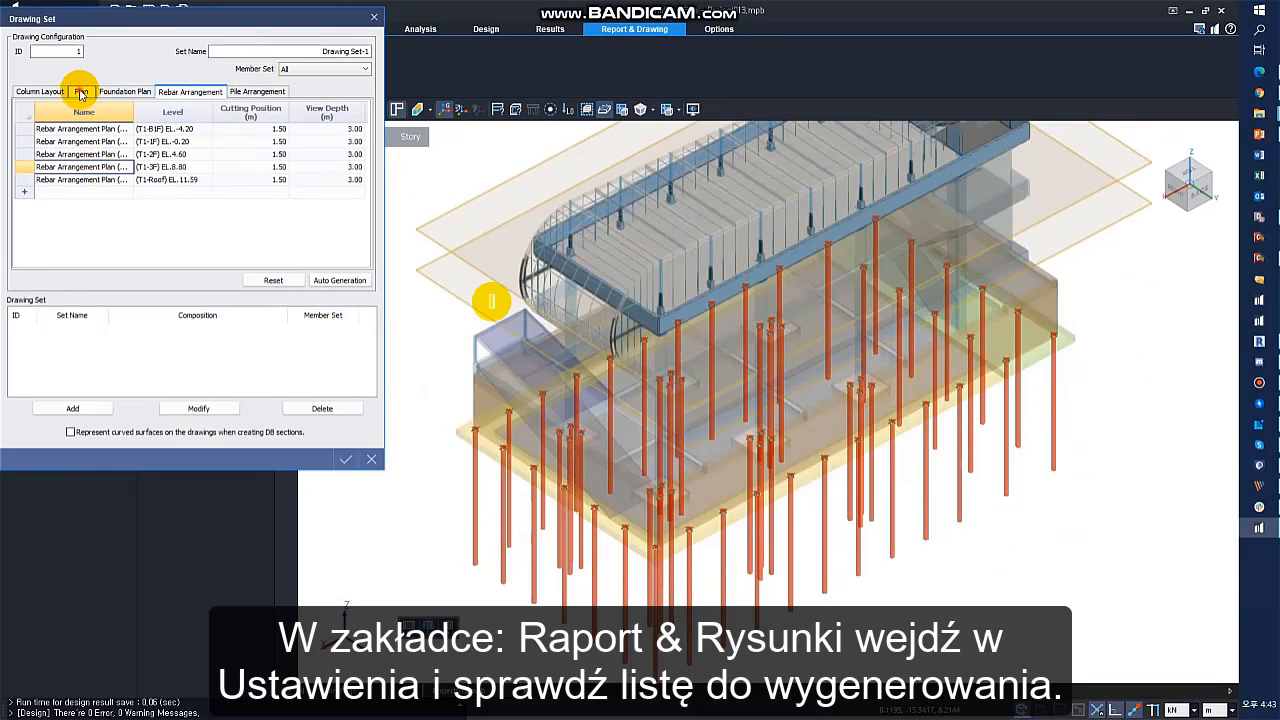
- Check the floor and pile arrangement plan entries, then add Drawing Set-1 for all members and accept the drawing set
{"action": "left_click", "coordinate": [81, 91]}
{"action": "left_click", "coordinate": [257, 91]}
{"action": "left_click", "coordinate": [133, 134]}
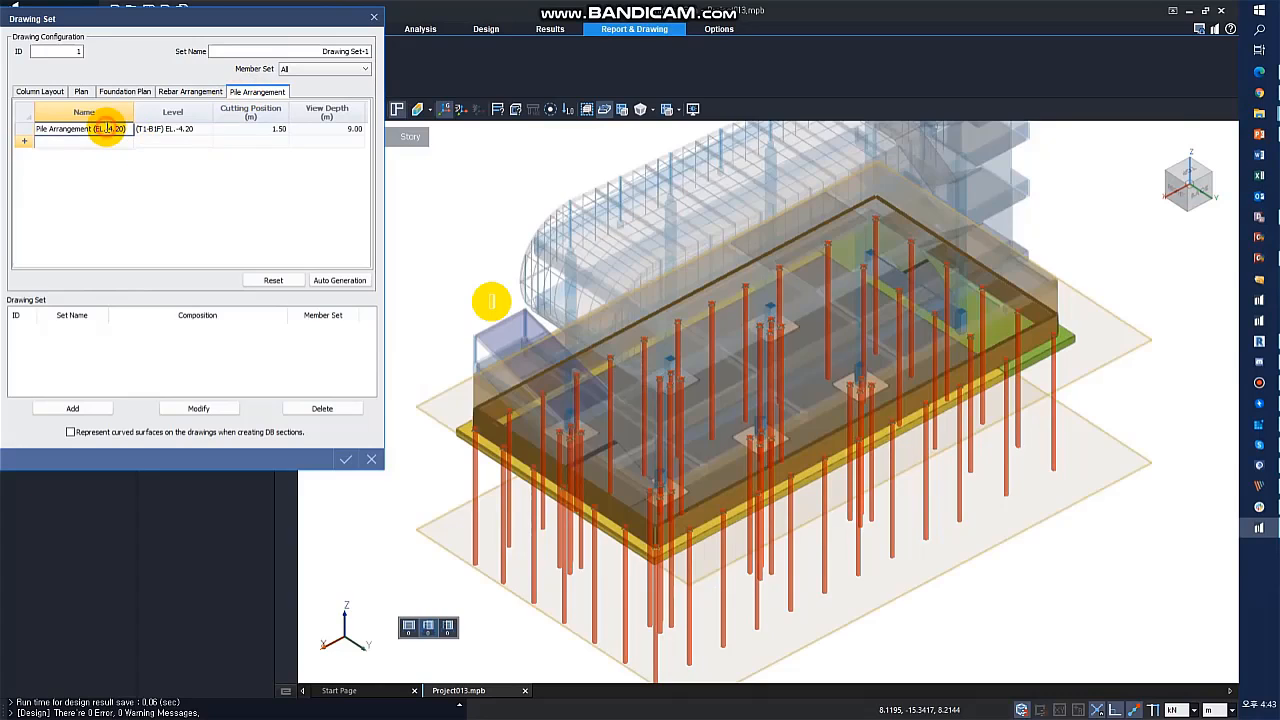
{"action": "left_click", "coordinate": [70, 406]}
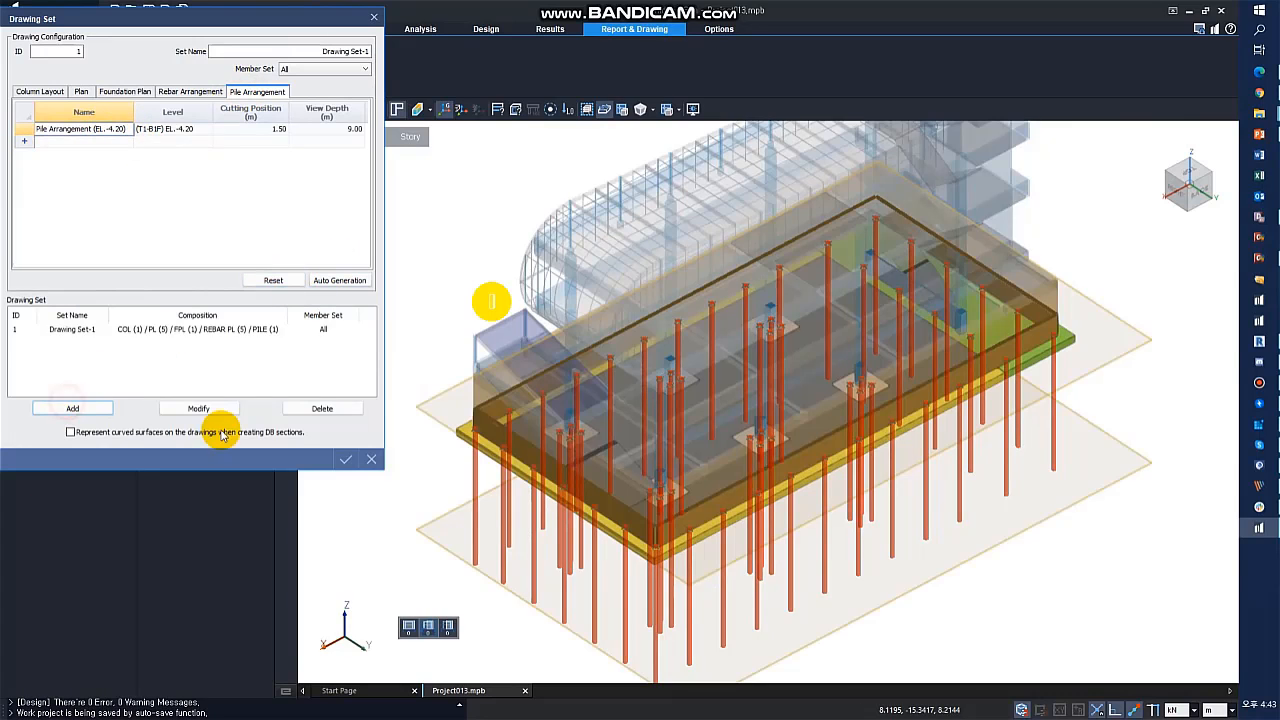
{"action": "left_click", "coordinate": [345, 459]}
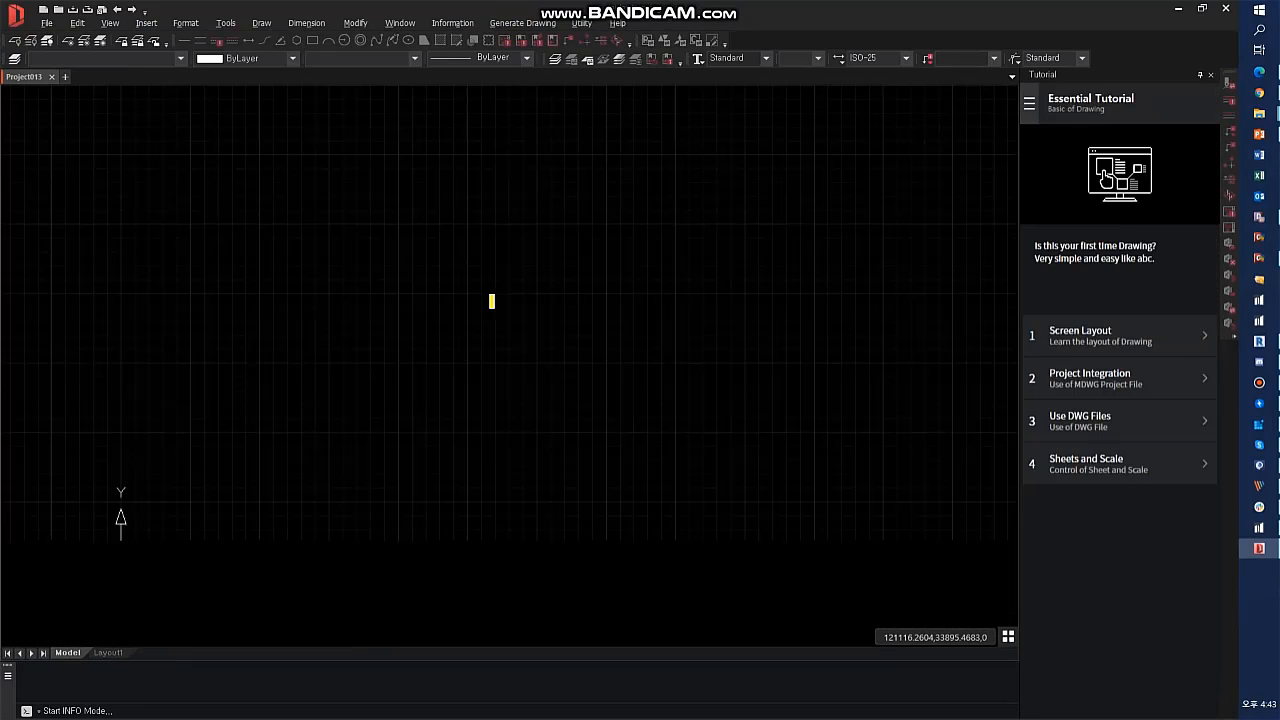
- In midas Drawing, generate Foundation Plan (EL.-4.20) from Drawing Set-1 and place it in model space near the origin
{"action": "left_click", "coordinate": [517, 25]}
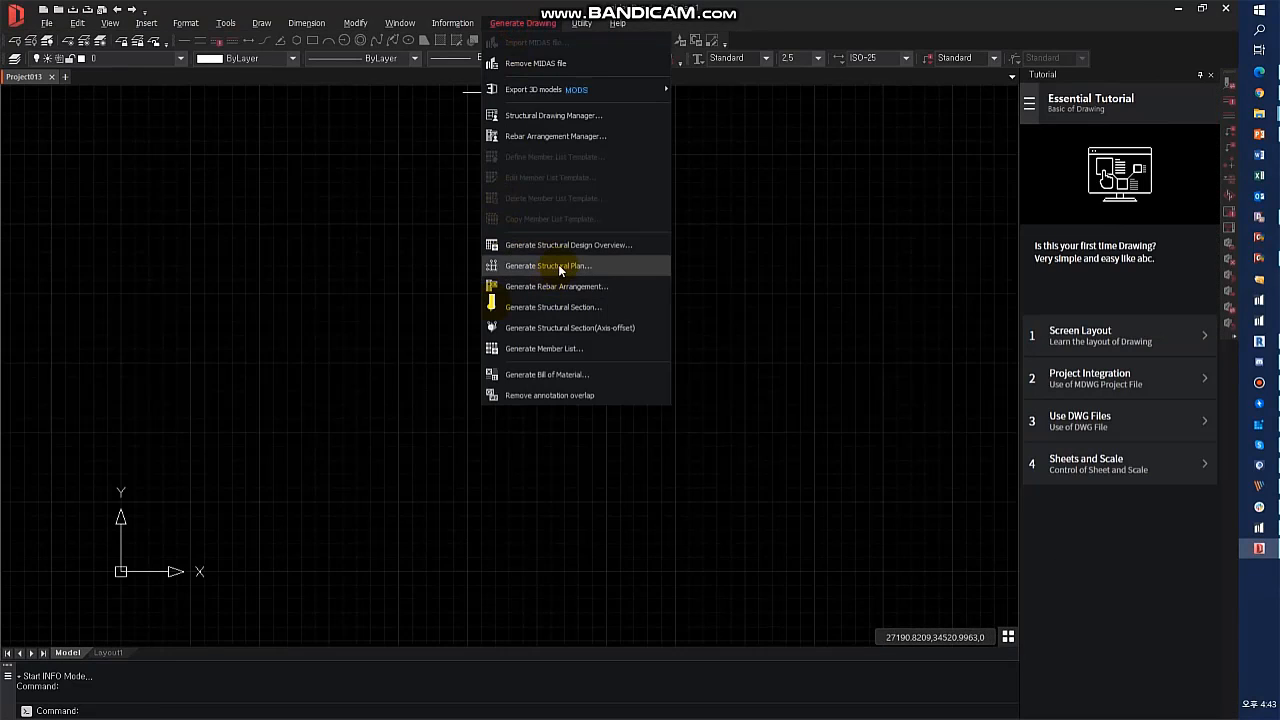
{"action": "left_click", "coordinate": [563, 266]}
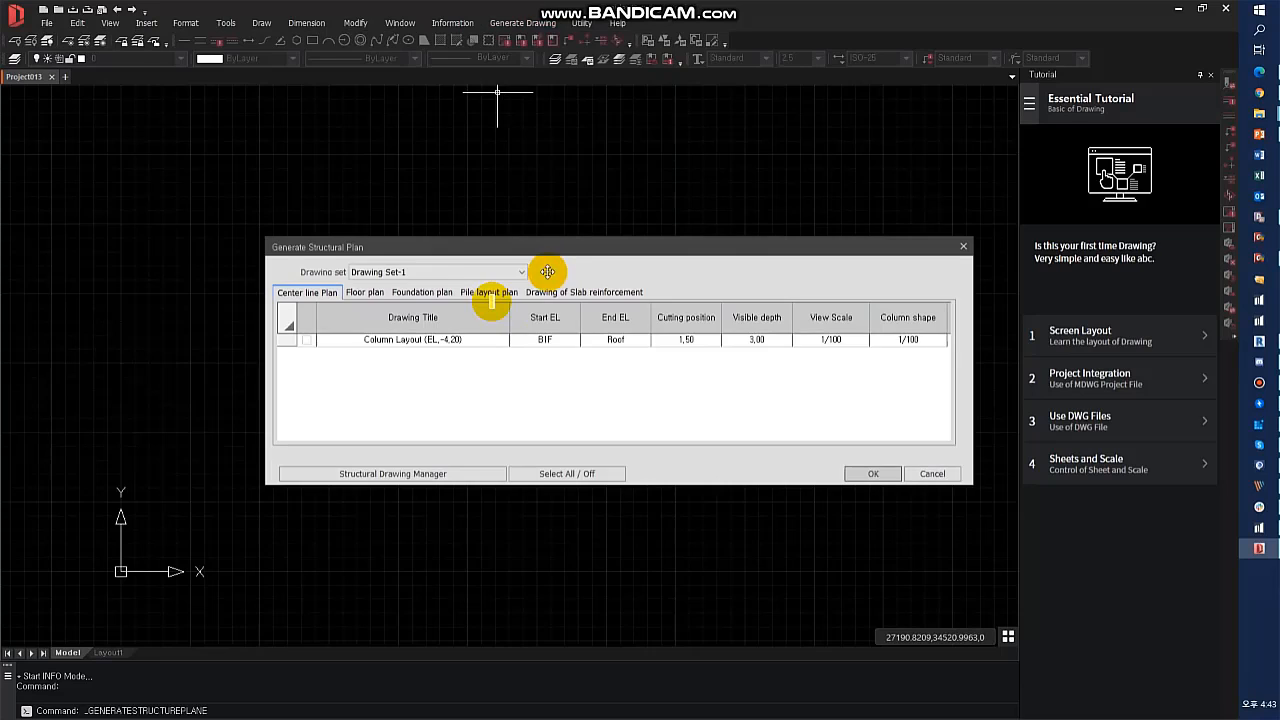
{"action": "left_click", "coordinate": [422, 292]}
{"action": "left_click", "coordinate": [306, 340]}
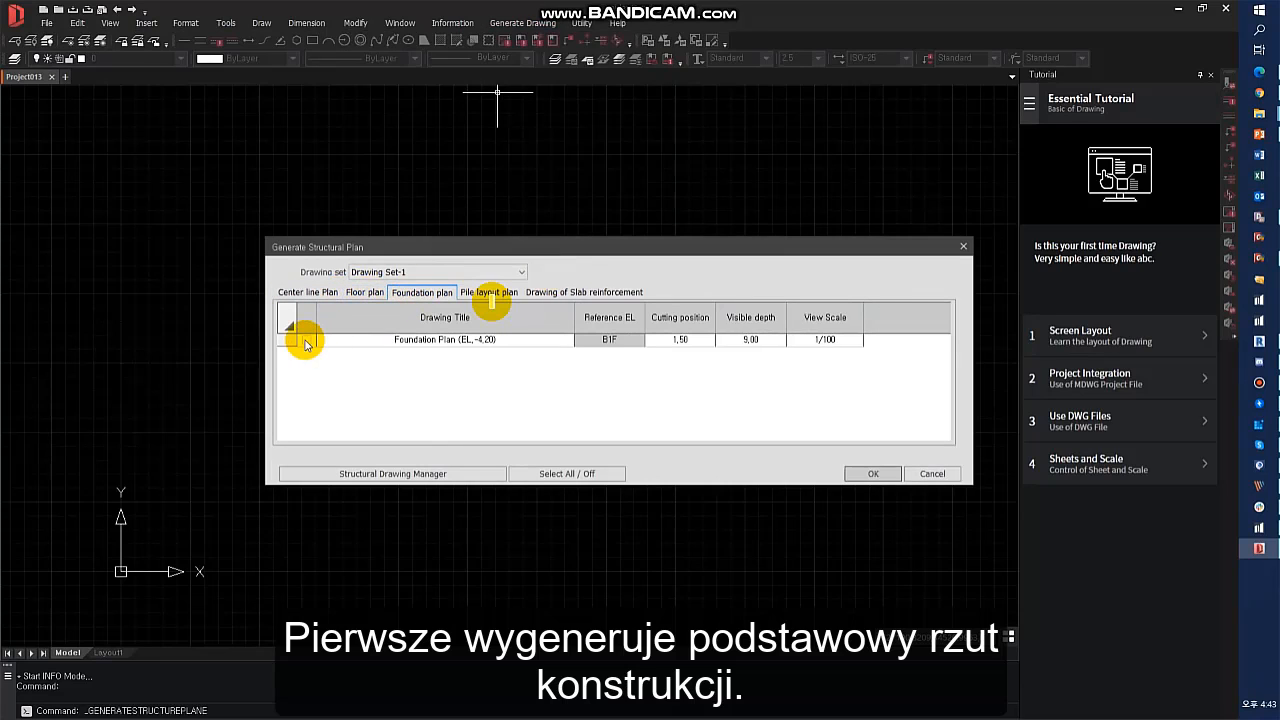
{"action": "left_click", "coordinate": [873, 474]}
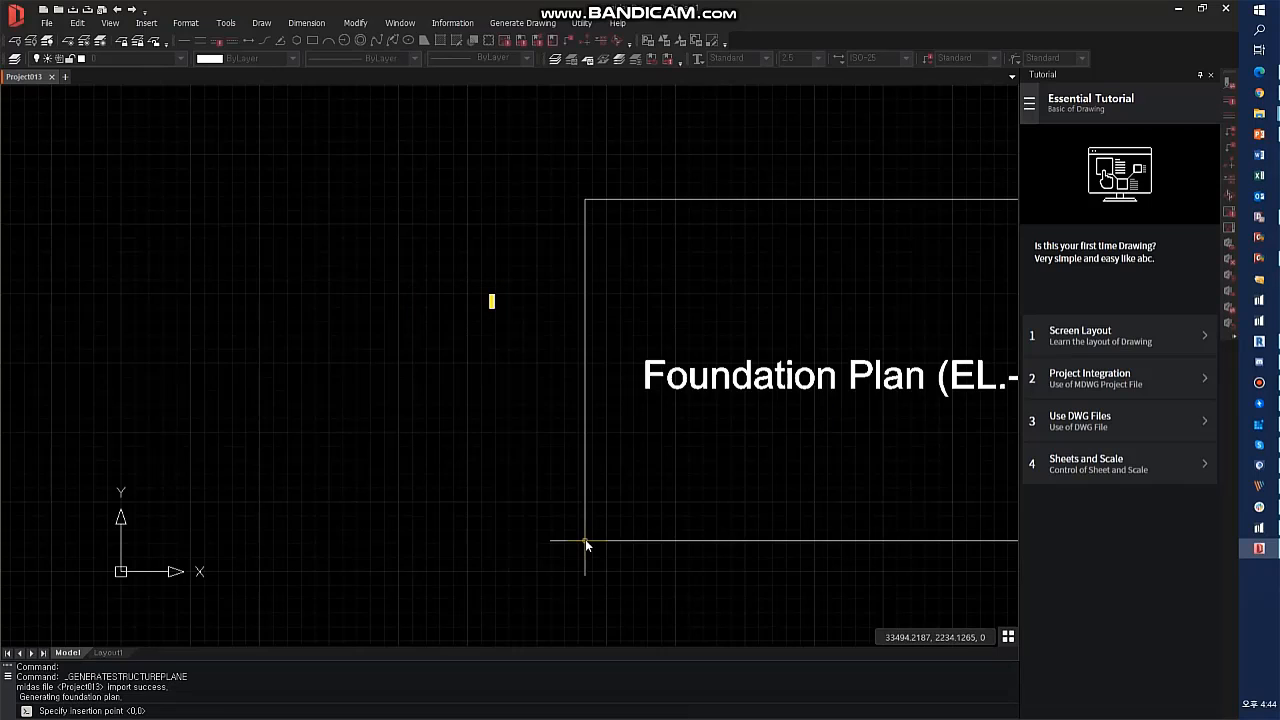
{"action": "left_click", "coordinate": [151, 552]}
- Examine the foundation plan's rebar lines and labels at the mat and the isolated footings, clearing the trial selection
{"action": "scroll", "coordinate": [380, 382], "scroll_direction": "up", "scroll_amount": 5}
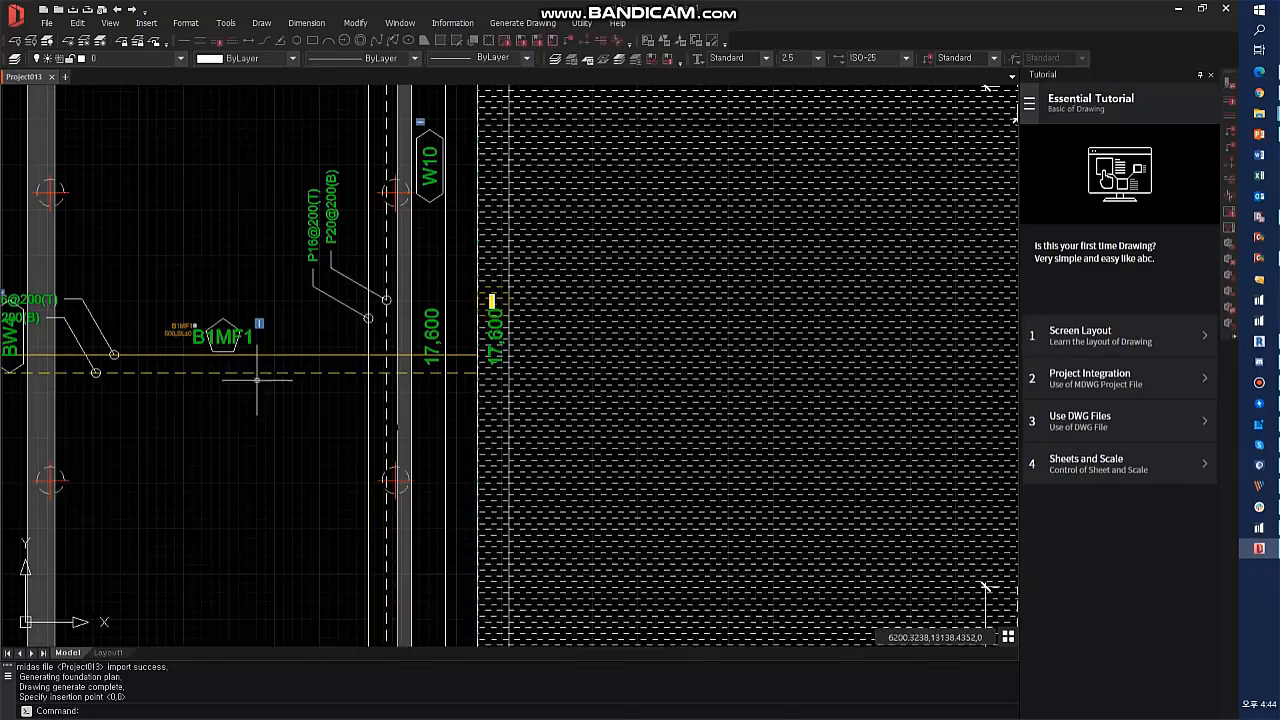
{"action": "left_click", "coordinate": [389, 391]}
{"action": "left_click", "coordinate": [354, 350]}
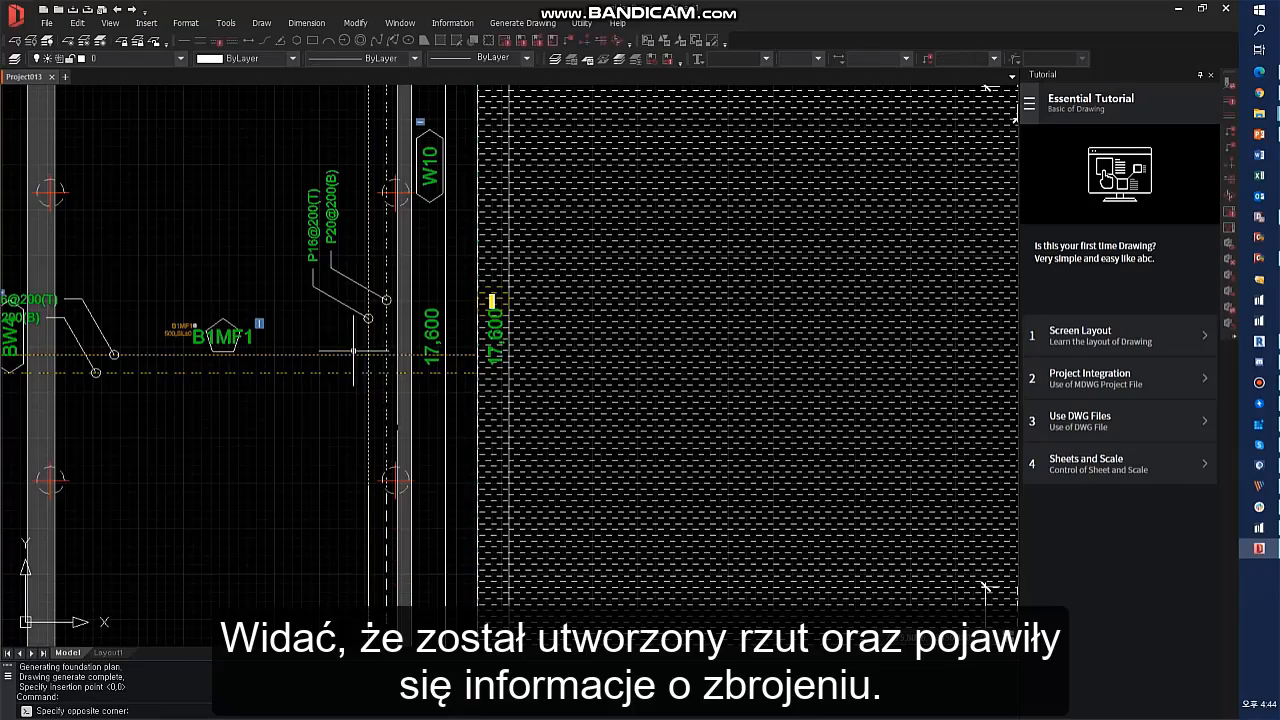
{"action": "scroll", "coordinate": [323, 287], "scroll_direction": "down", "scroll_amount": 1}
{"action": "key", "text": "Escape"}
{"action": "scroll", "coordinate": [700, 400], "scroll_direction": "up", "scroll_amount": 6}
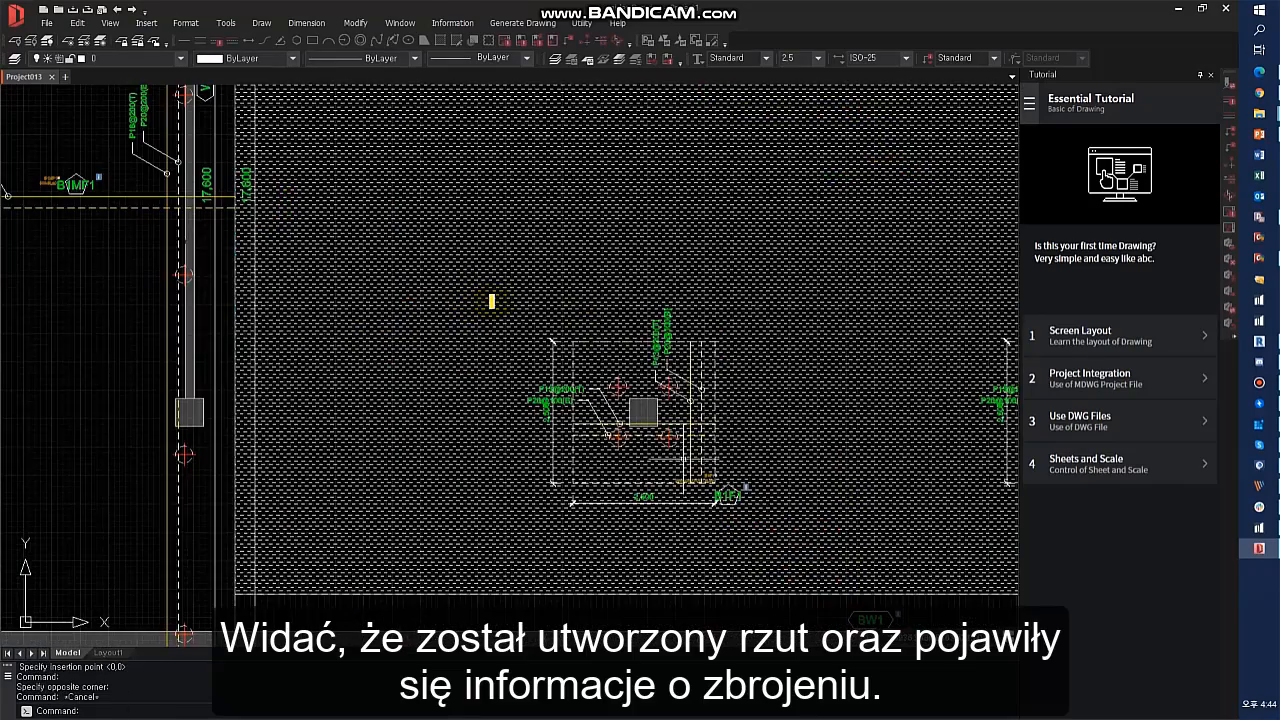
{"action": "scroll", "coordinate": [812, 290], "scroll_direction": "down", "scroll_amount": 10}
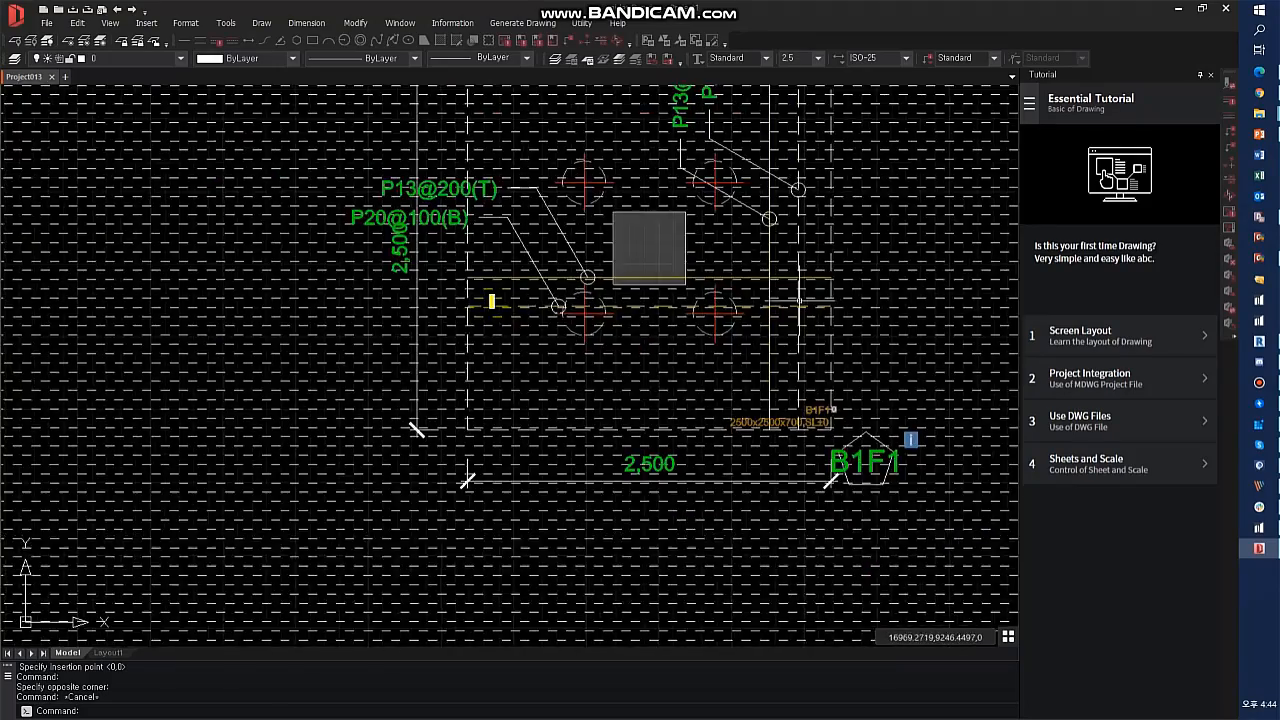
{"action": "scroll", "coordinate": [491, 300], "scroll_direction": "up", "scroll_amount": 4}
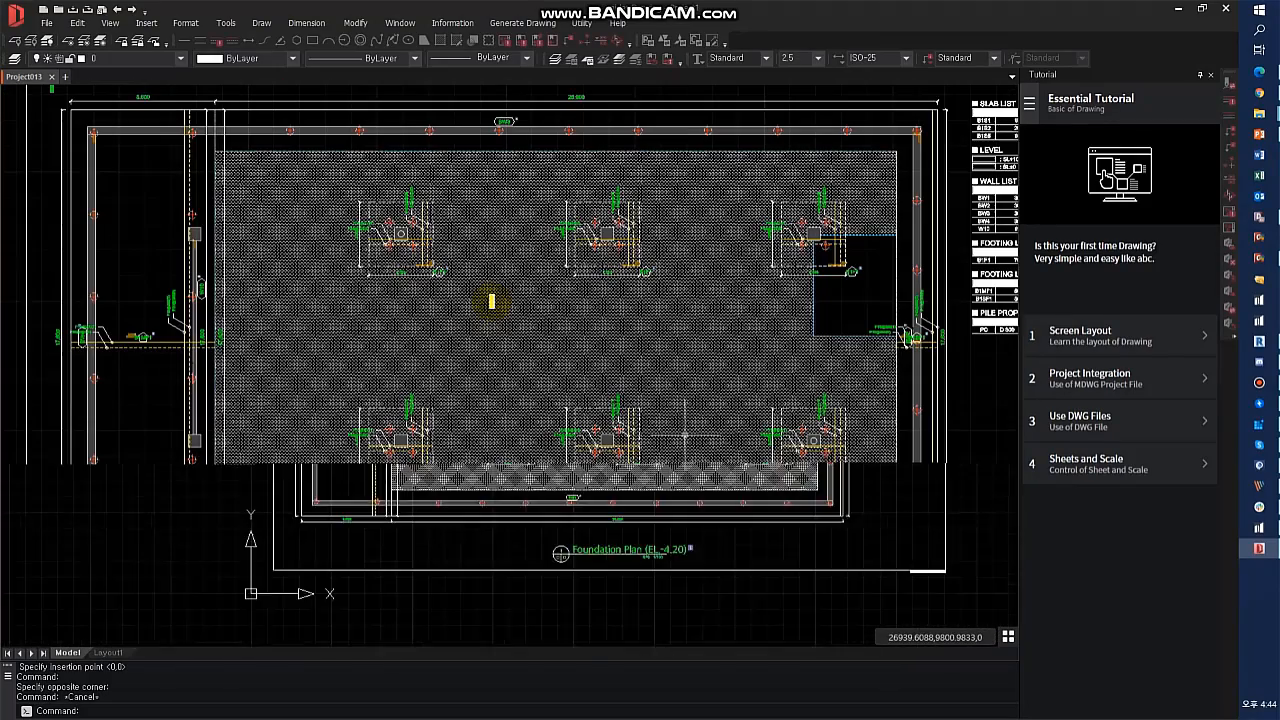
{"action": "scroll", "coordinate": [491, 300], "scroll_direction": "down", "scroll_amount": 5}
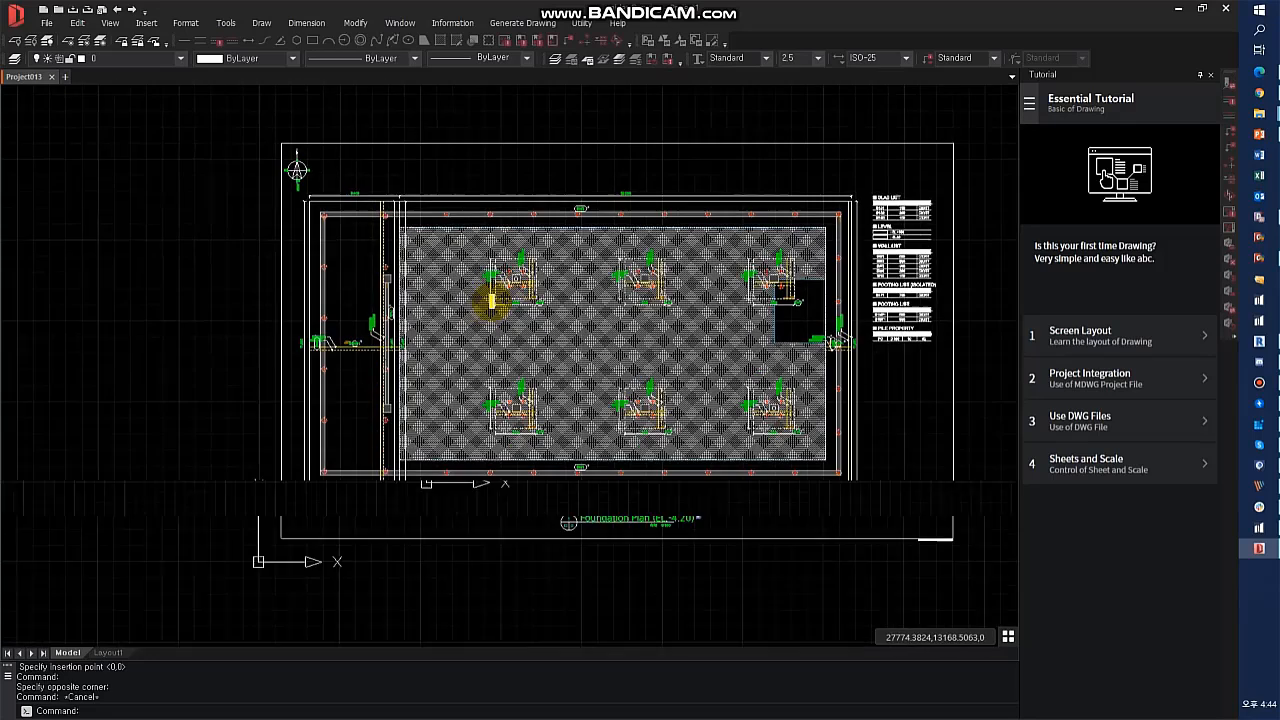
- Generate the pile layout plan Pile Arrangement (EL.-4.20) from Drawing Set-1 and place it directly beside the foundation plan
{"action": "left_click", "coordinate": [522, 22]}
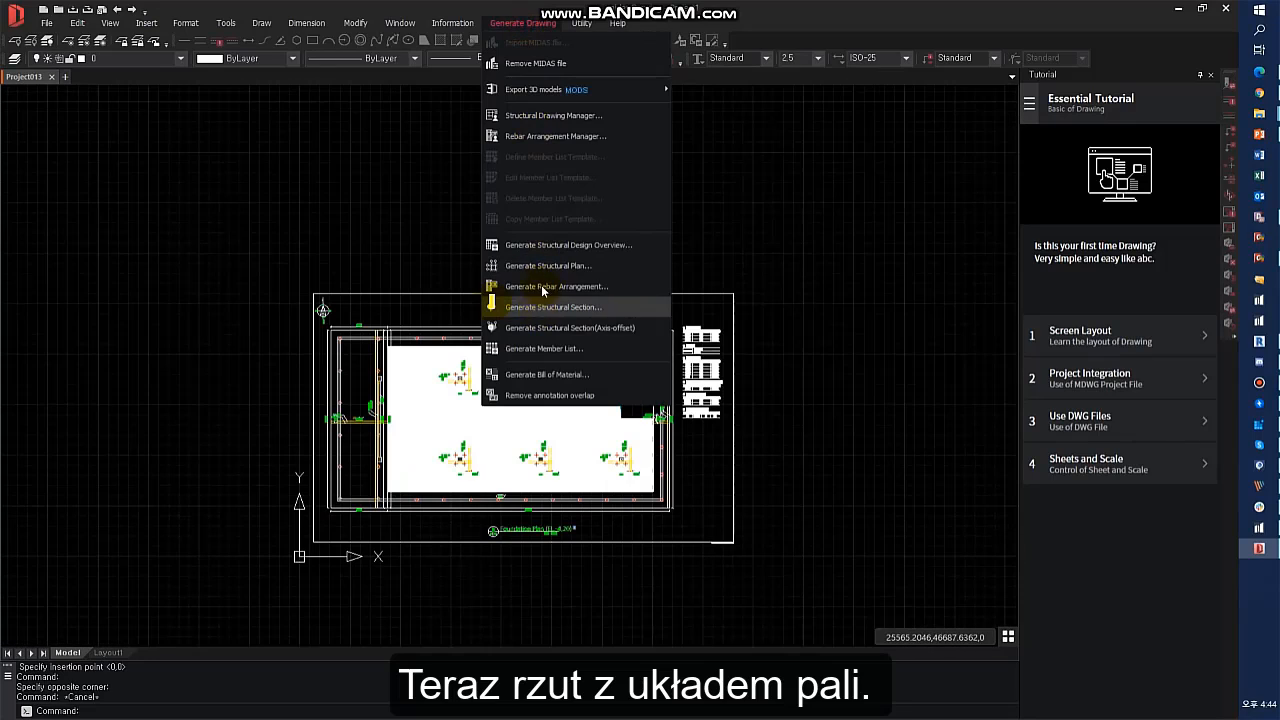
{"action": "left_click", "coordinate": [543, 265]}
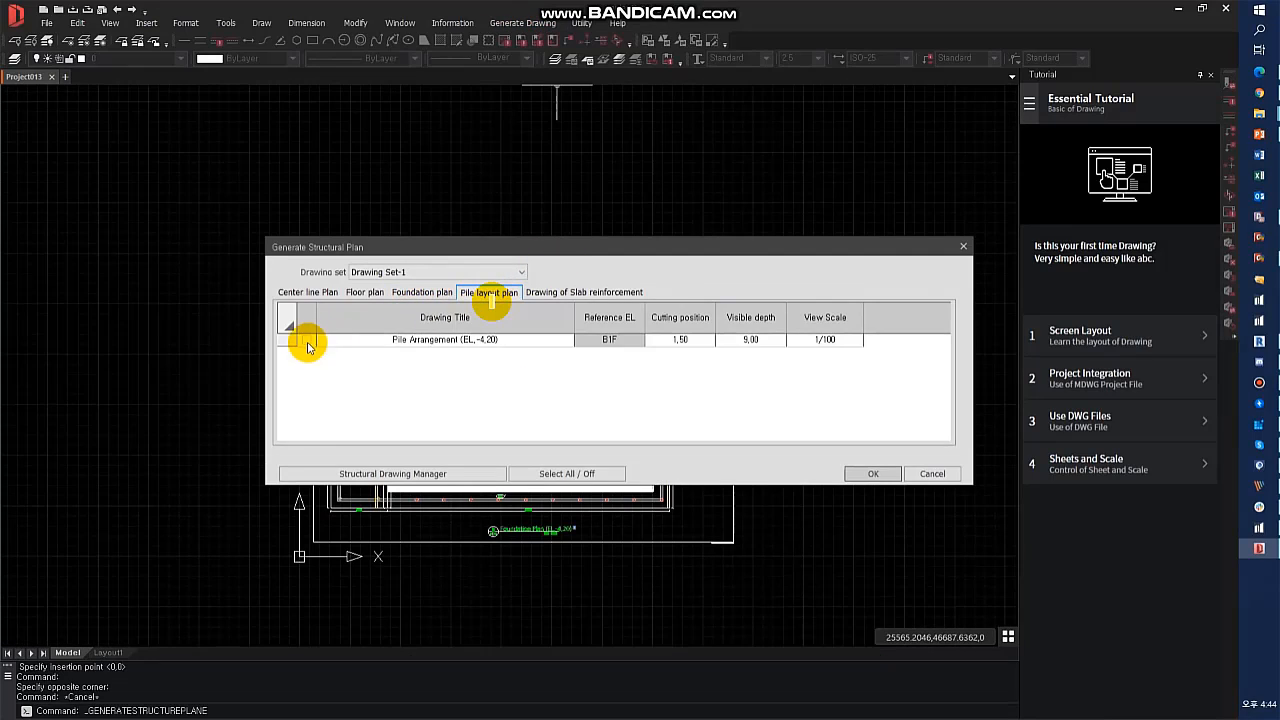
{"action": "left_click", "coordinate": [307, 342]}
{"action": "left_click", "coordinate": [870, 475]}
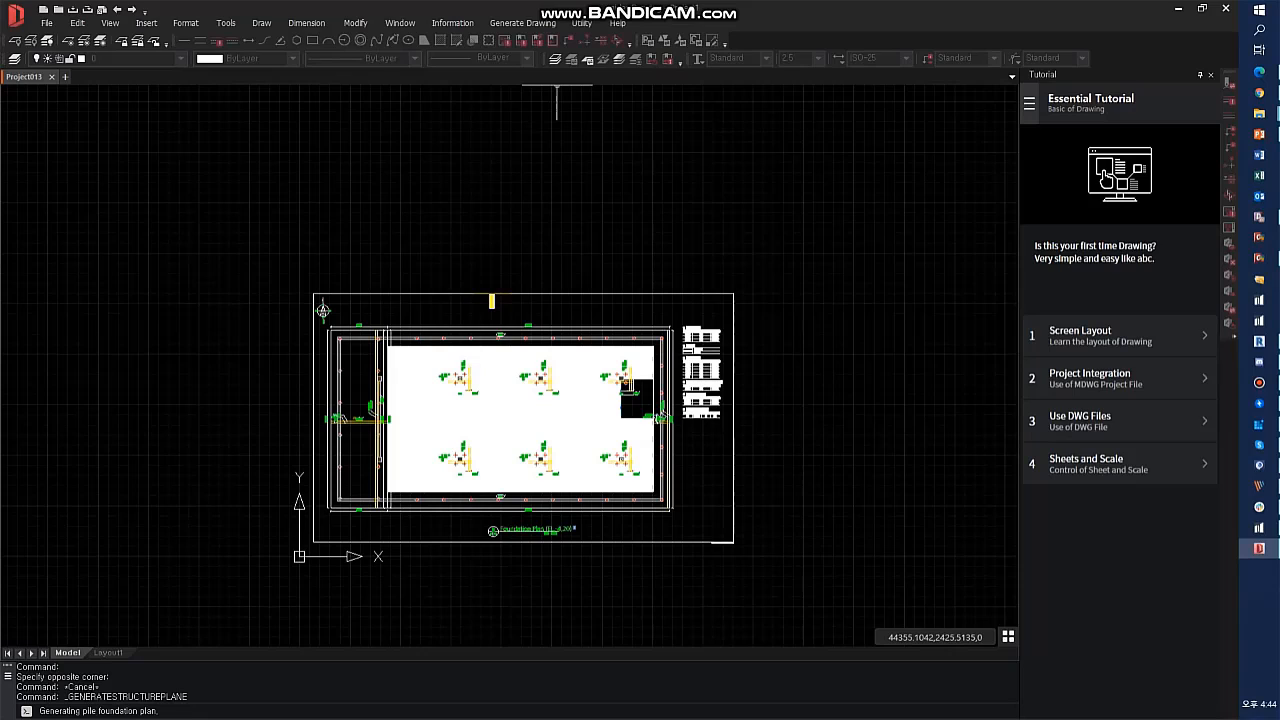
{"action": "left_click", "coordinate": [733, 541]}
- Examine the pile symbols, level labels and spacing dimensions at the isolated footings and along the outer walls
{"action": "scroll", "coordinate": [828, 505], "scroll_direction": "up", "scroll_amount": 6}
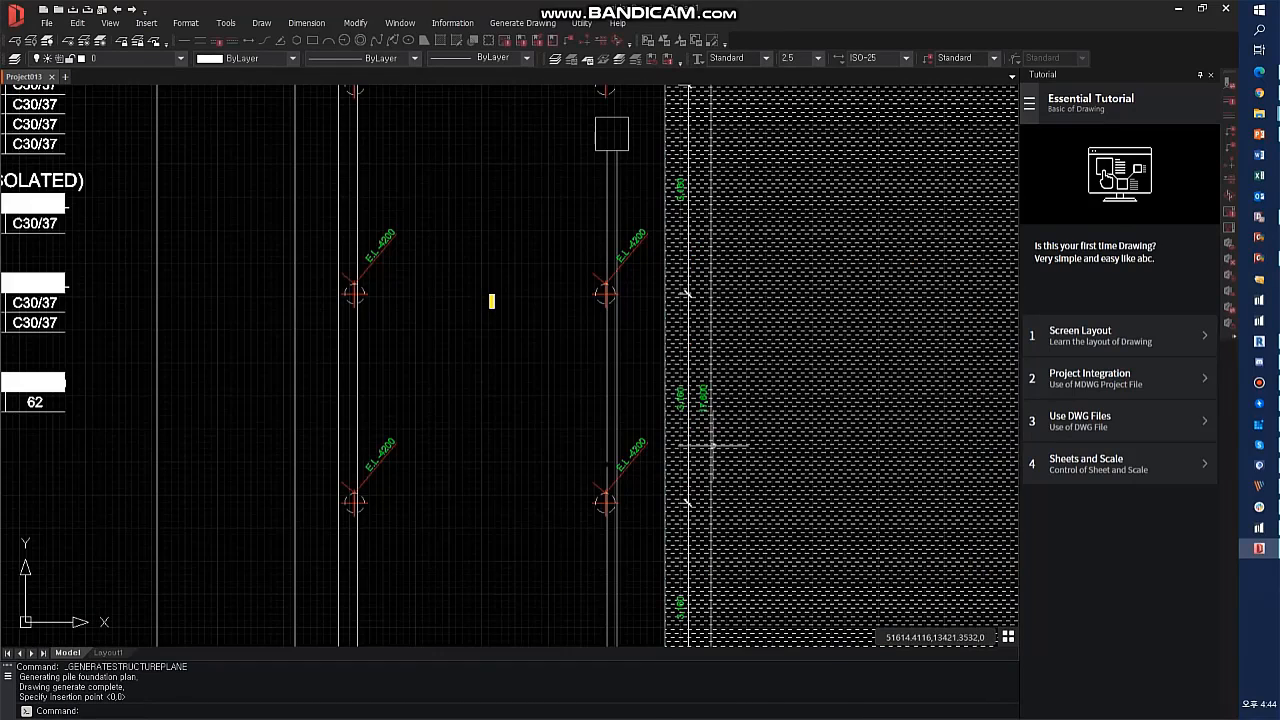
{"action": "scroll", "coordinate": [652, 467], "scroll_direction": "up", "scroll_amount": 4}
{"action": "key", "text": "Escape"}
{"action": "left_click", "coordinate": [659, 467]}
{"action": "key", "text": "Escape"}
{"action": "scroll", "coordinate": [610, 382], "scroll_direction": "down", "scroll_amount": 8}
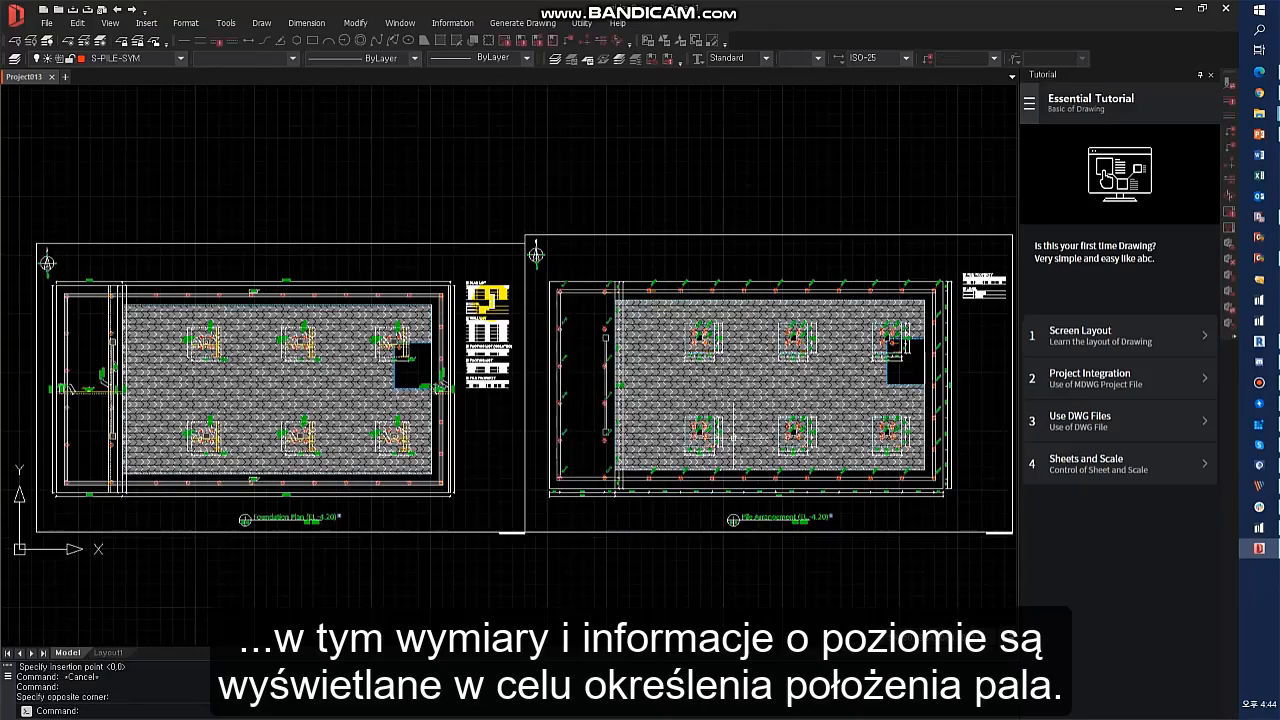
{"action": "scroll", "coordinate": [479, 252], "scroll_direction": "up", "scroll_amount": 8}
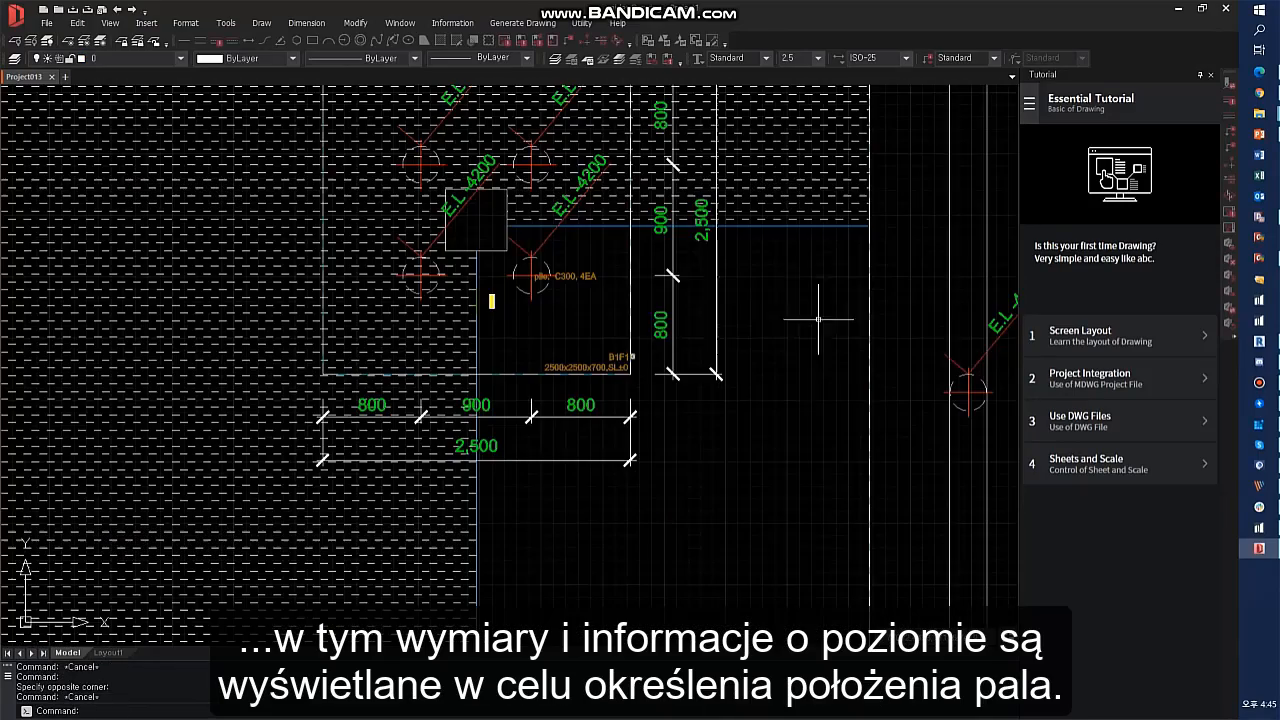
{"action": "scroll", "coordinate": [676, 309], "scroll_direction": "up", "scroll_amount": 2}
{"action": "scroll", "coordinate": [666, 286], "scroll_direction": "down", "scroll_amount": 5}
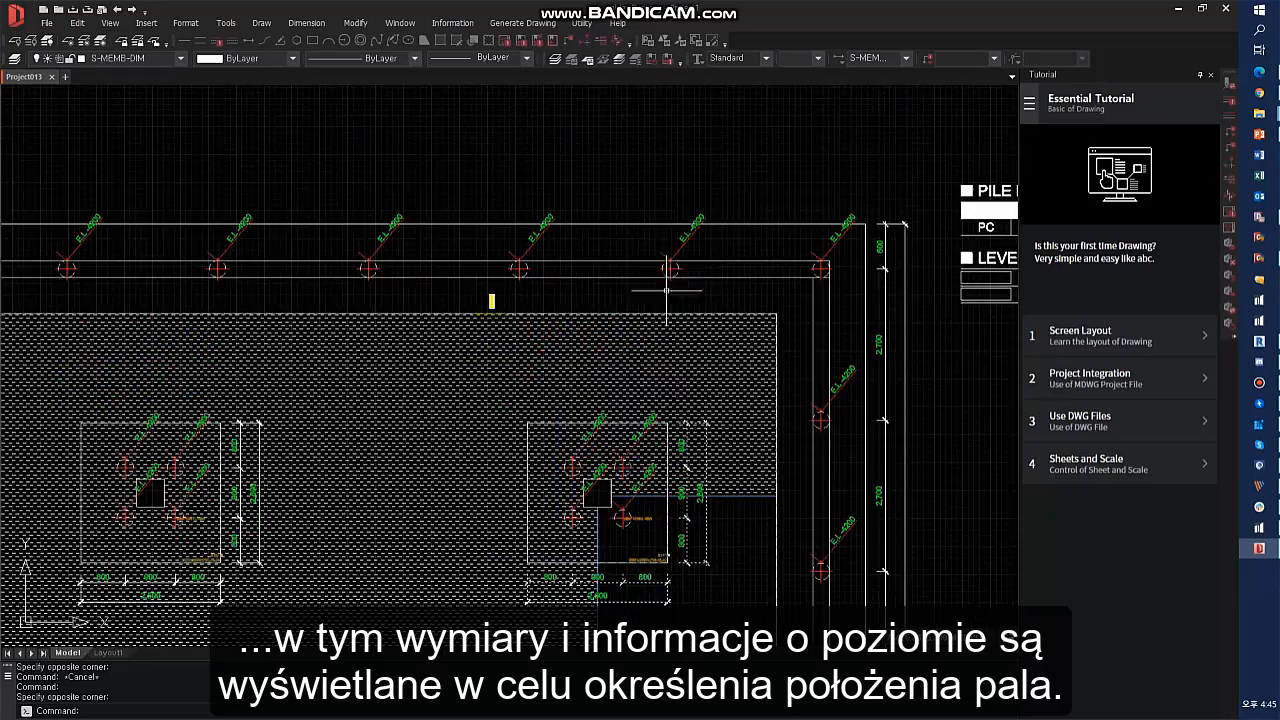
{"action": "scroll", "coordinate": [491, 301], "scroll_direction": "down", "scroll_amount": 5}
{"action": "scroll", "coordinate": [491, 301], "scroll_direction": "up", "scroll_amount": 3}
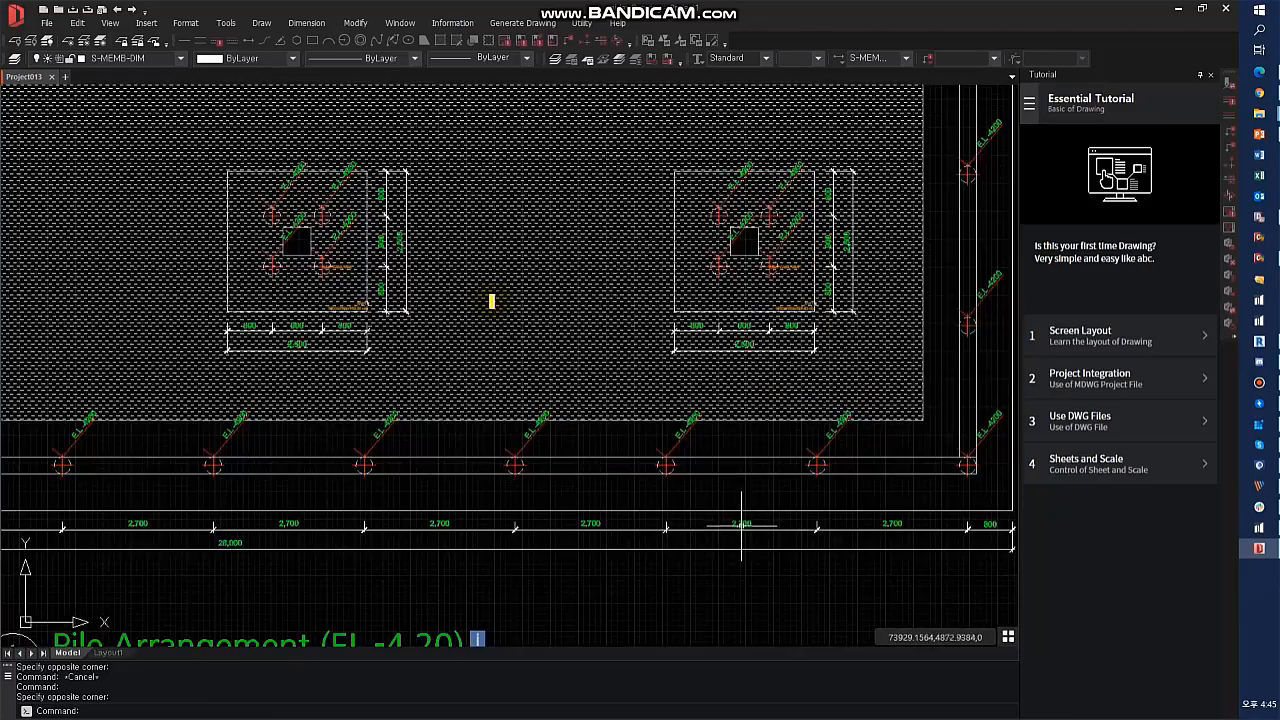
{"action": "scroll", "coordinate": [491, 301], "scroll_direction": "down", "scroll_amount": 2}
{"action": "scroll", "coordinate": [491, 301], "scroll_direction": "down", "scroll_amount": 5}
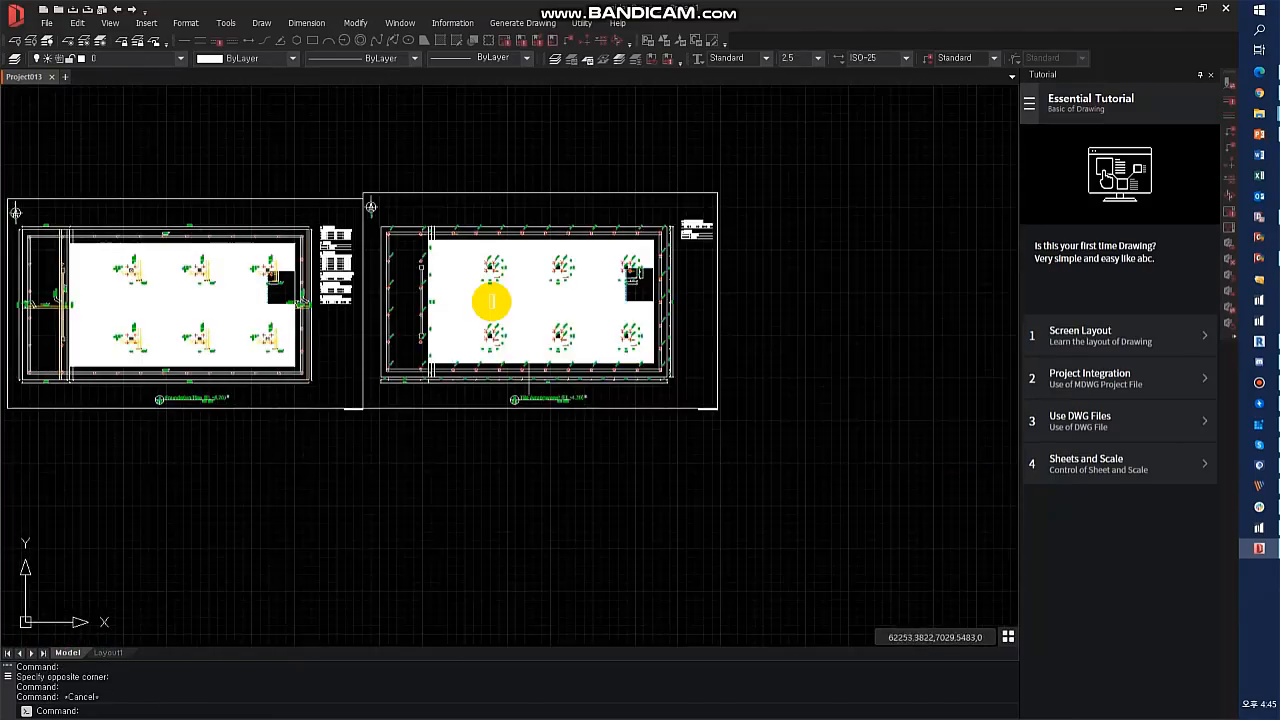
- Generate the slab reinforcement drawing Rebar Arrangement Plan (EL.-4.20) beside the pile plan and check its rebar labels
{"action": "left_click", "coordinate": [527, 12]}
{"action": "left_click", "coordinate": [562, 243]}
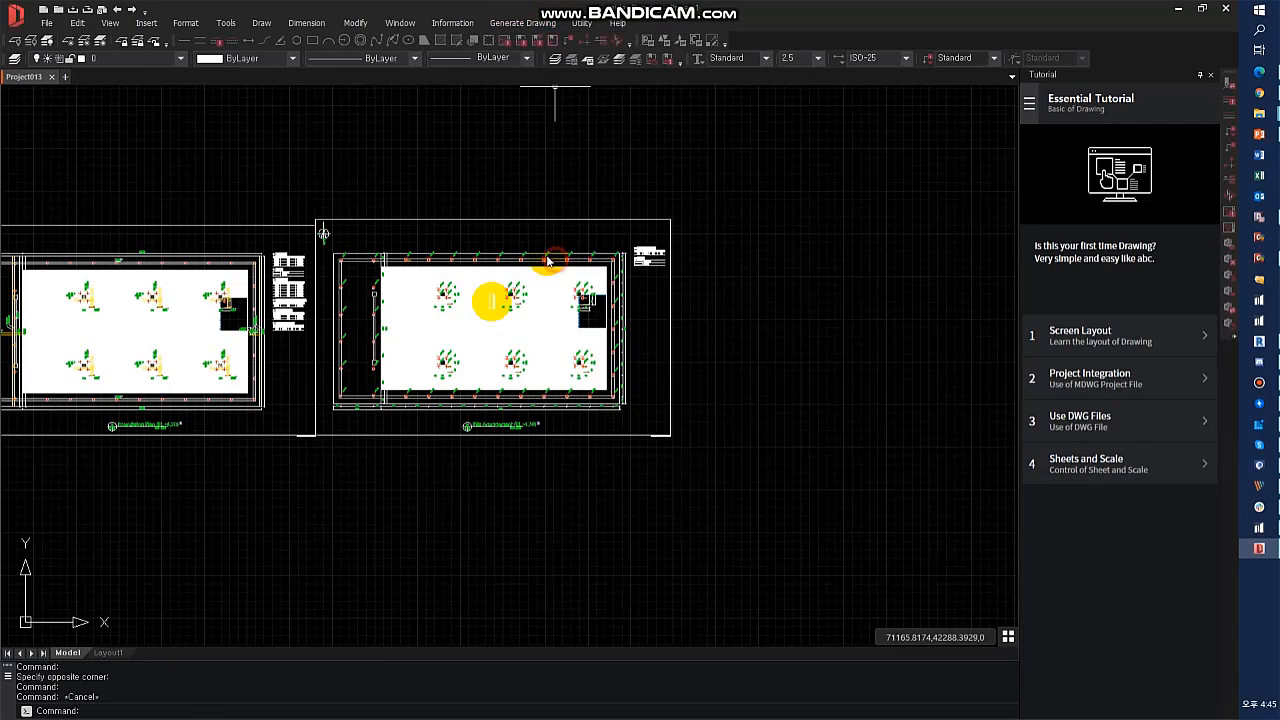
{"action": "left_click", "coordinate": [543, 291]}
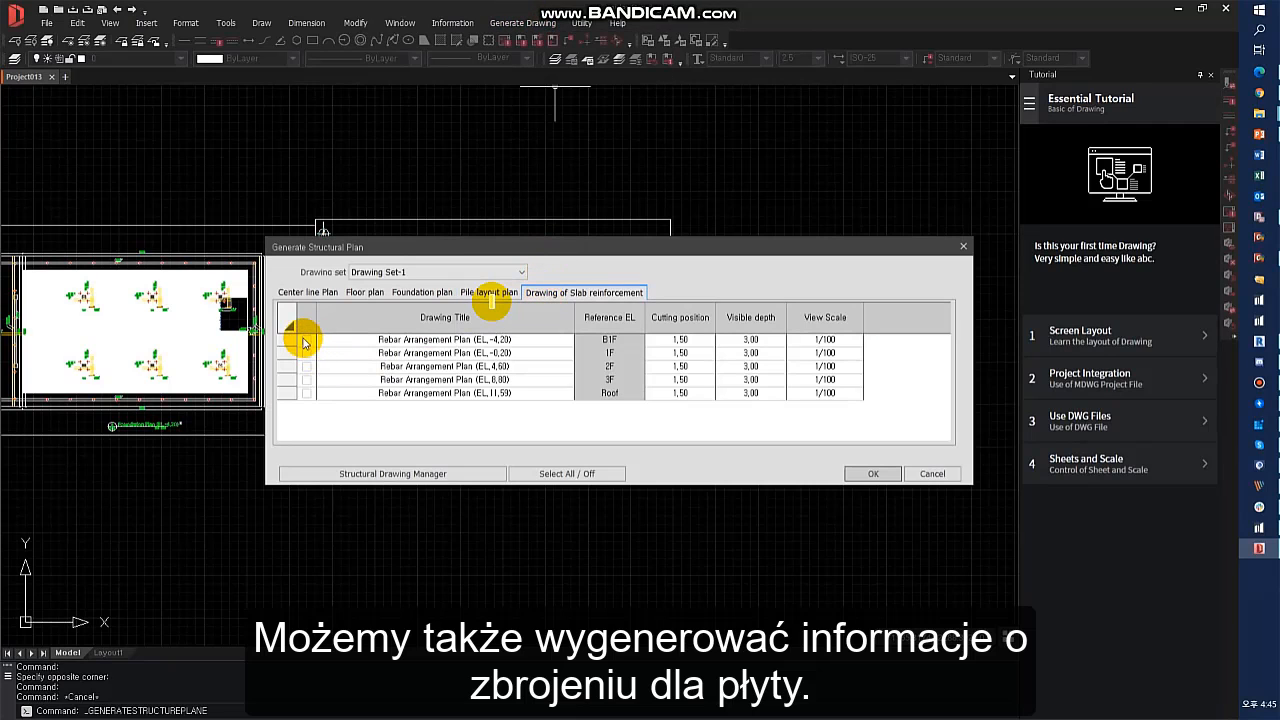
{"action": "left_click", "coordinate": [872, 473]}
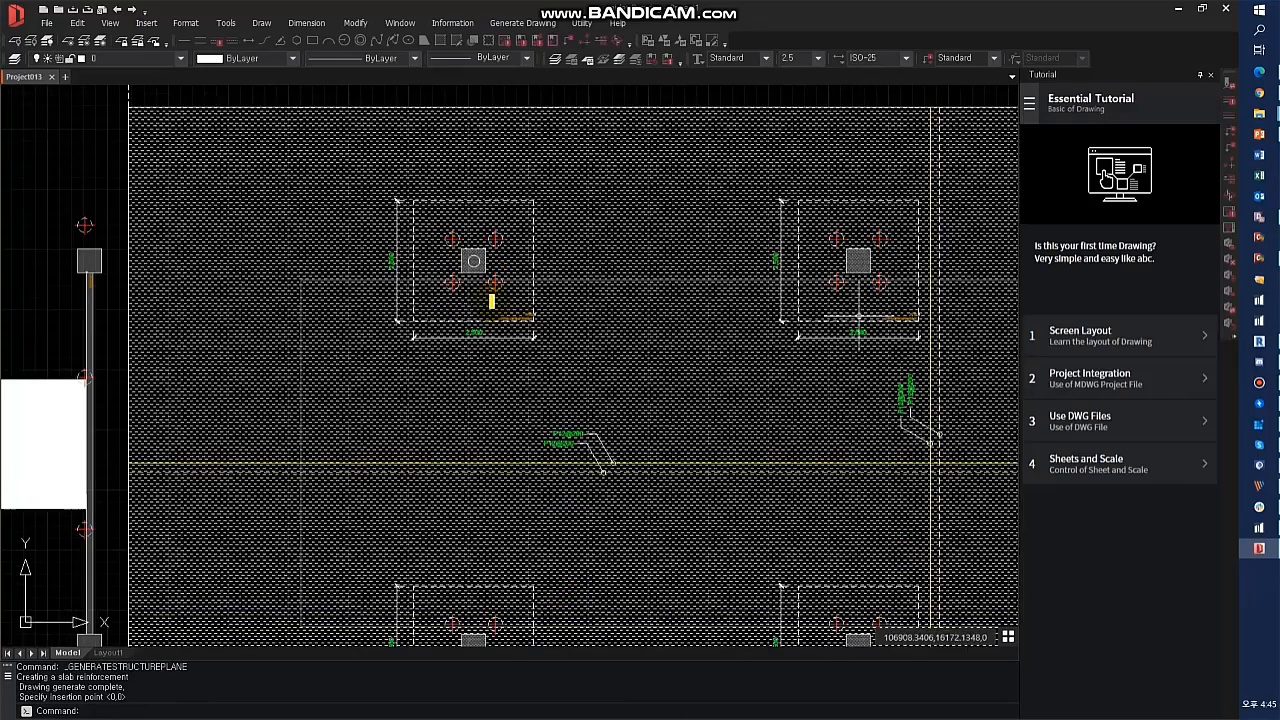
{"action": "middle_click_drag", "start_coordinate": [874, 404], "coordinate": [667, 371]}
{"action": "scroll", "coordinate": [668, 373], "scroll_direction": "up", "scroll_amount": 3}
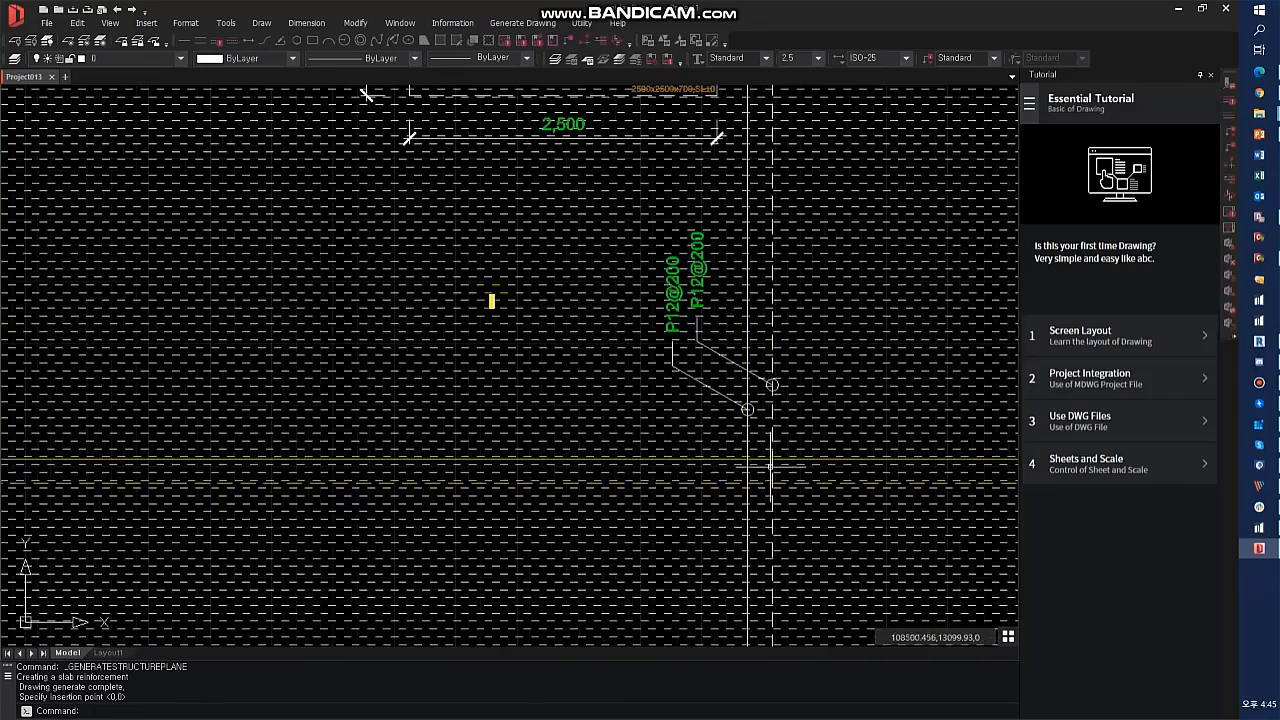
{"action": "scroll", "coordinate": [858, 372], "scroll_direction": "down", "scroll_amount": 5}
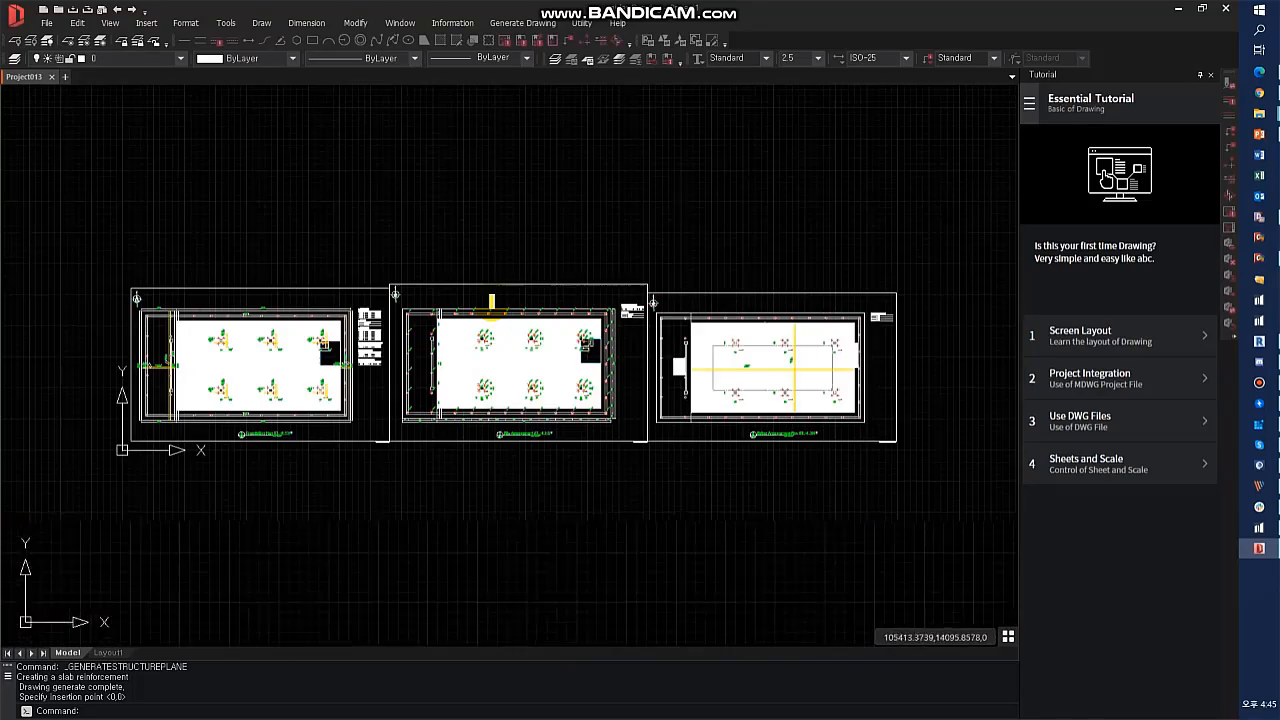
- Start a structural section named Section 1 and define a vertical cut line through the leftmost column of isolated footings on the Pile Arrangement plan
{"action": "left_click", "coordinate": [522, 22]}
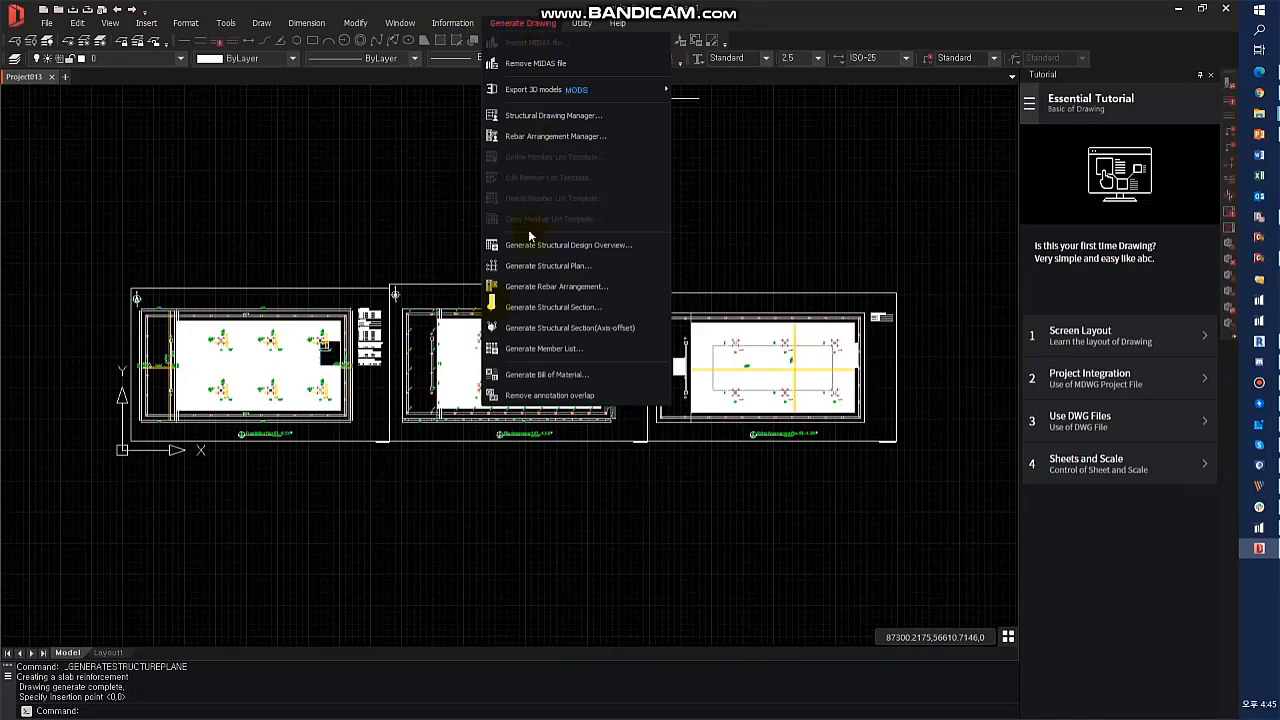
{"action": "left_click", "coordinate": [553, 307]}
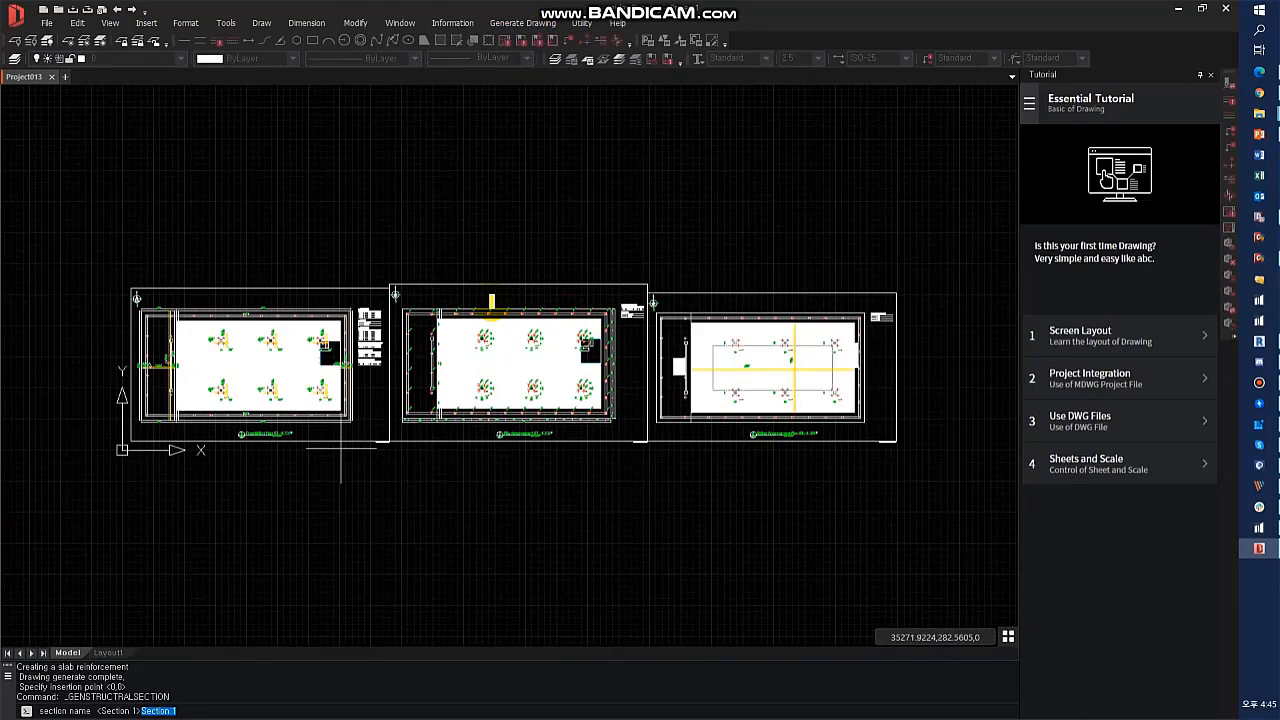
{"action": "key", "text": "Return"}
{"action": "scroll", "coordinate": [345, 445], "scroll_direction": "up", "scroll_amount": 5}
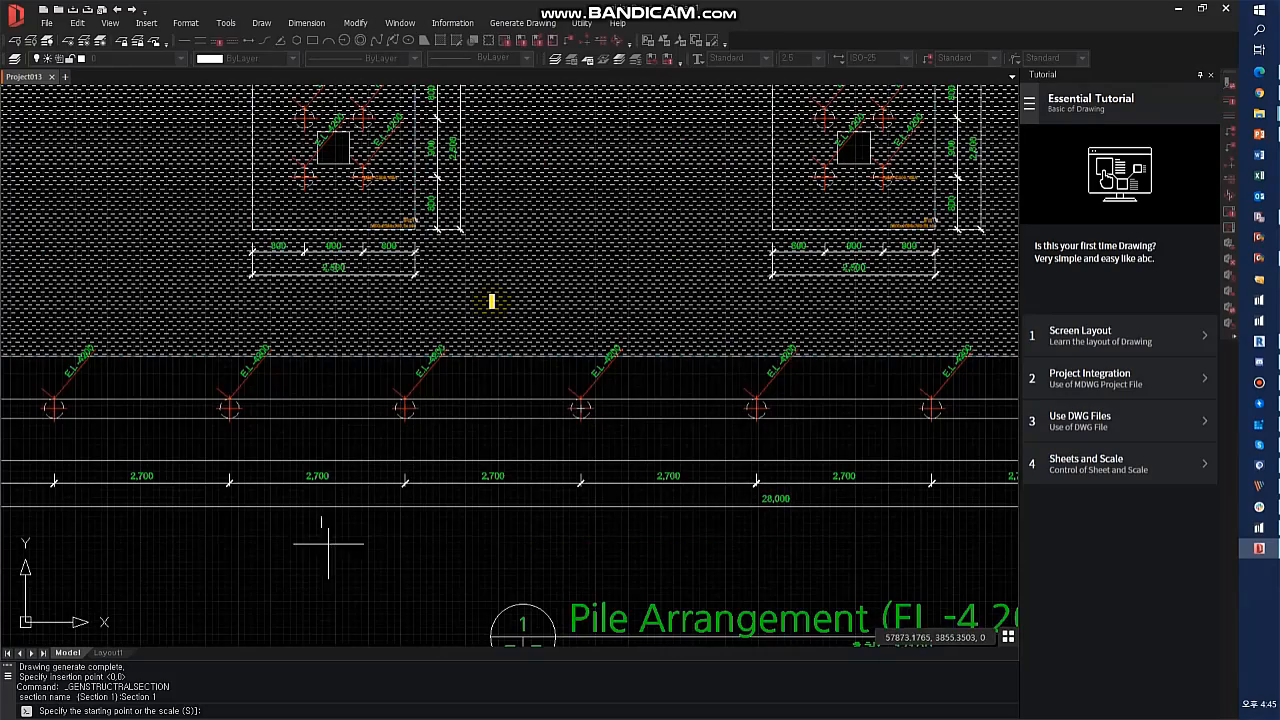
{"action": "left_click", "coordinate": [343, 568]}
{"action": "scroll", "coordinate": [343, 568], "scroll_direction": "down", "scroll_amount": 5}
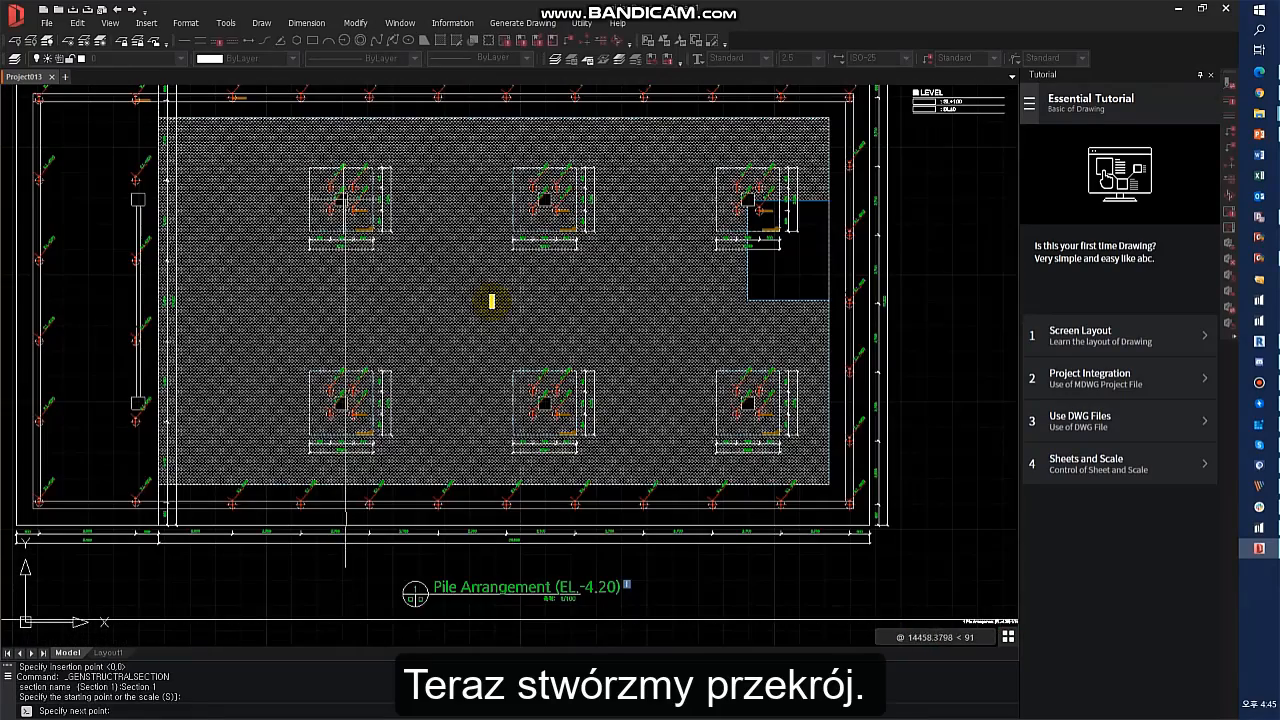
{"action": "key", "text": "F8"}
{"action": "middle_click_drag", "start_coordinate": [344, 164], "coordinate": [319, 268]}
{"action": "left_click", "coordinate": [325, 143]}
{"action": "key", "text": "Return"}
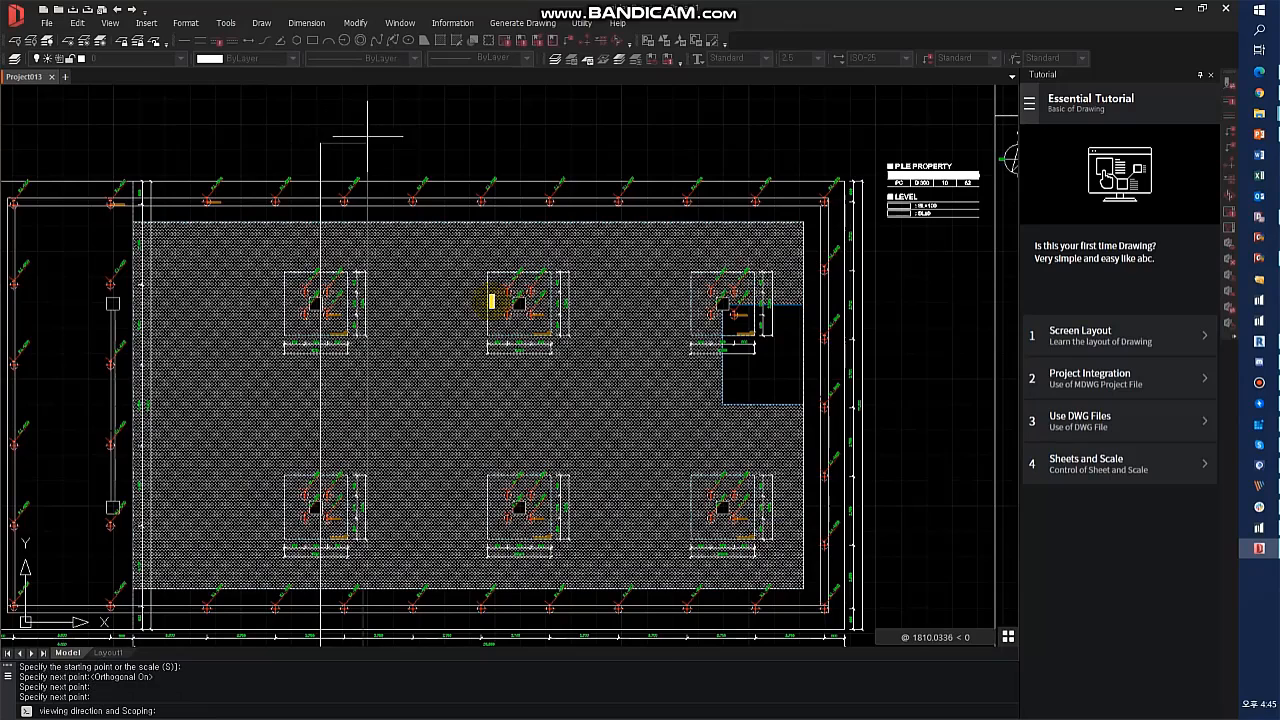
- Set Section 1's viewing direction toward the right-hand footings and place the section drawing below the row of plans
{"action": "left_click", "coordinate": [377, 134]}
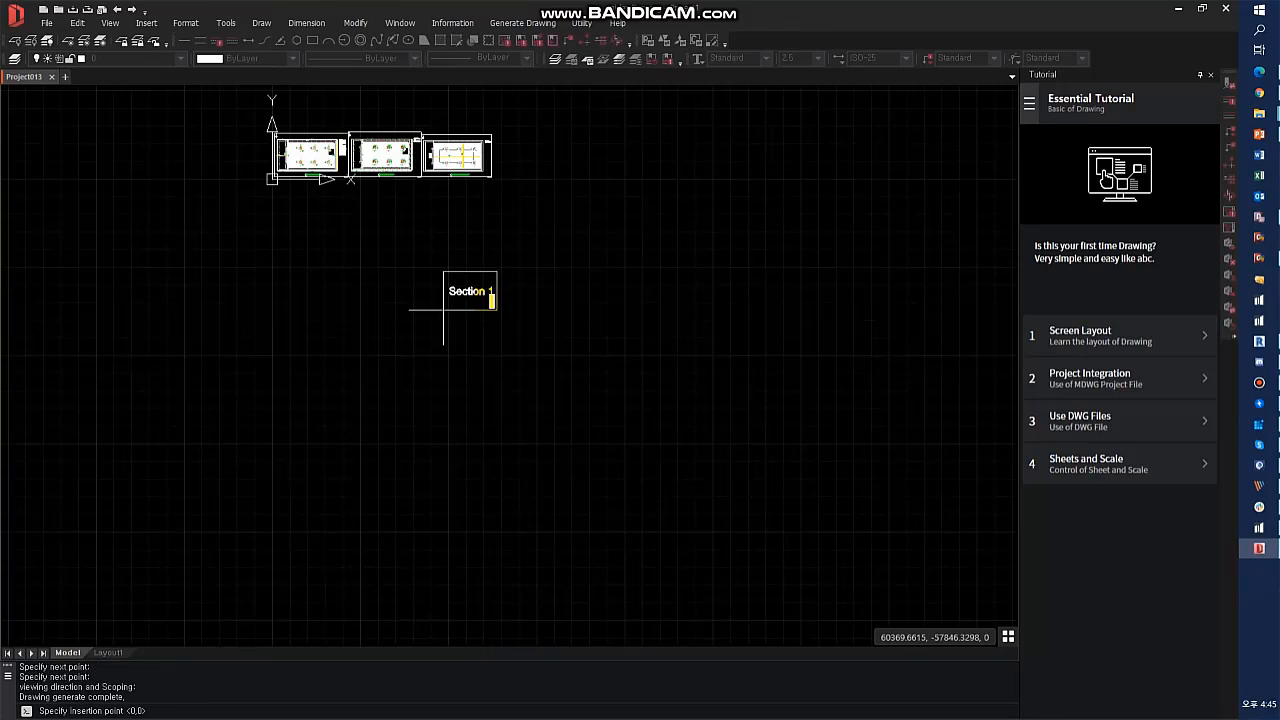
{"action": "left_click", "coordinate": [491, 301]}
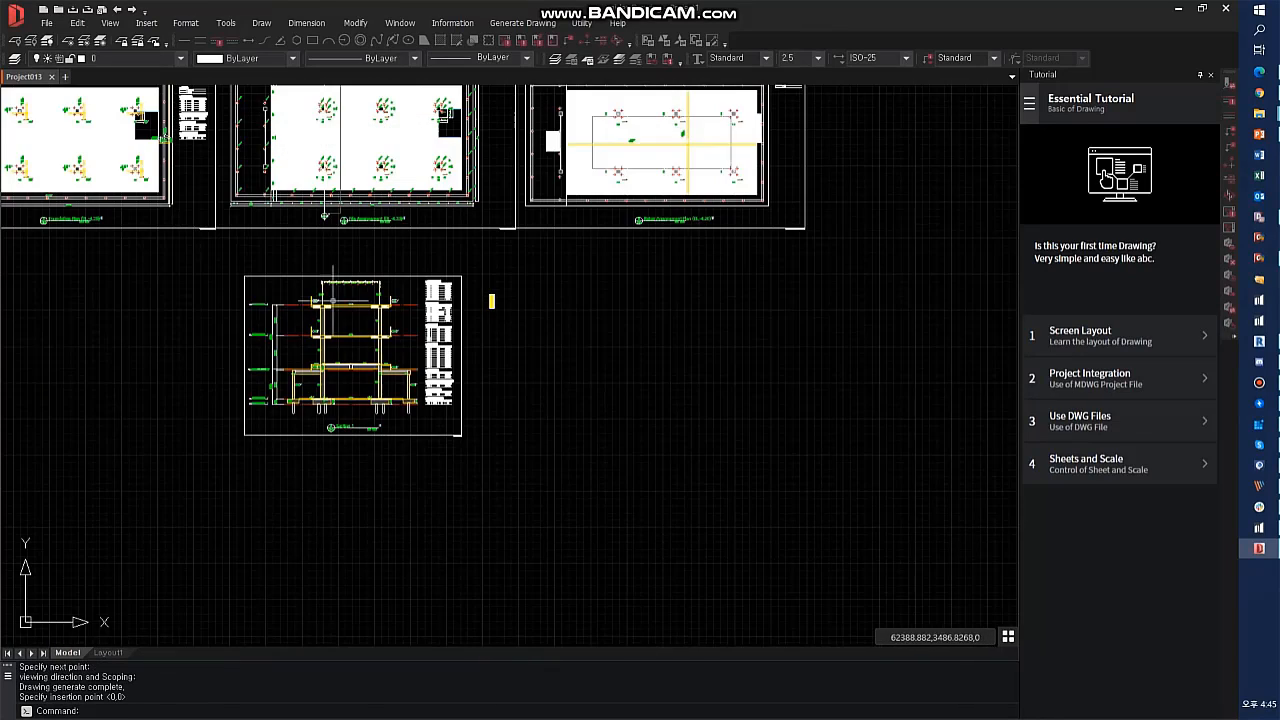
{"action": "scroll", "coordinate": [491, 301], "scroll_direction": "up", "scroll_amount": 10}
- Start another structural section named Section 2 and define a horizontal cut line through the lower row of footings on the Pile Arrangement plan
{"action": "key", "text": "Return"}
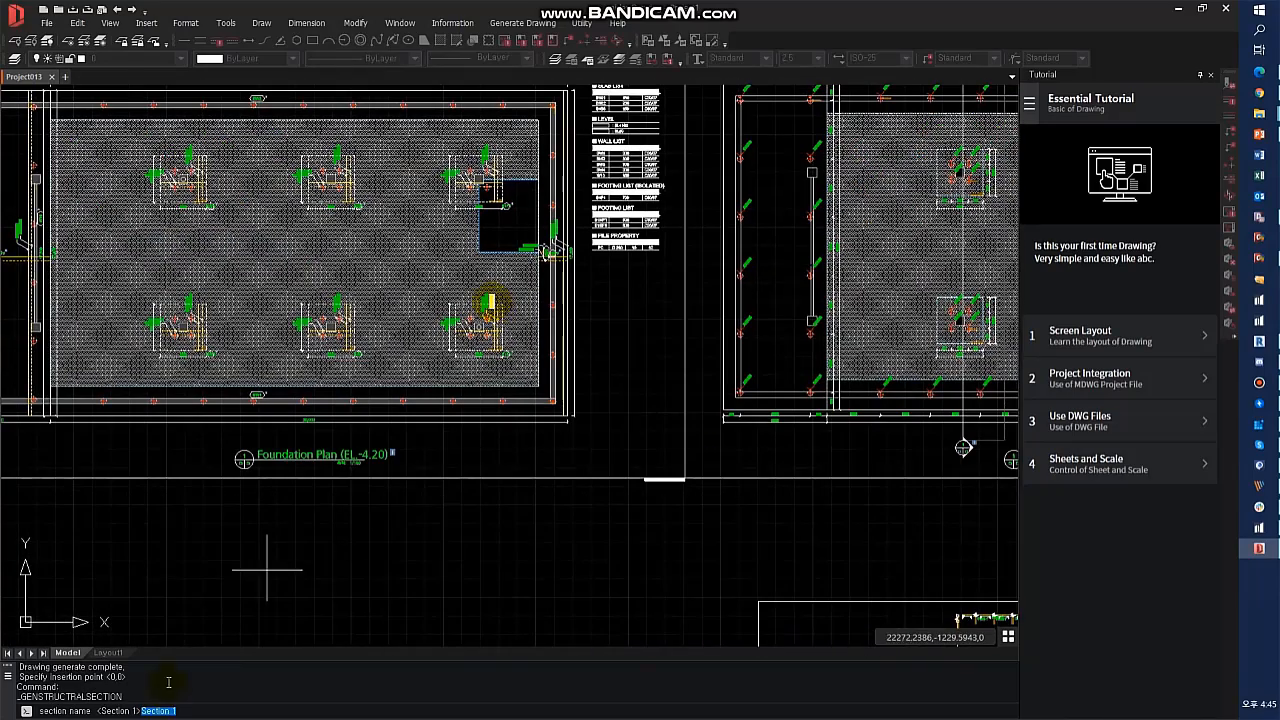
{"action": "key", "text": "Return"}
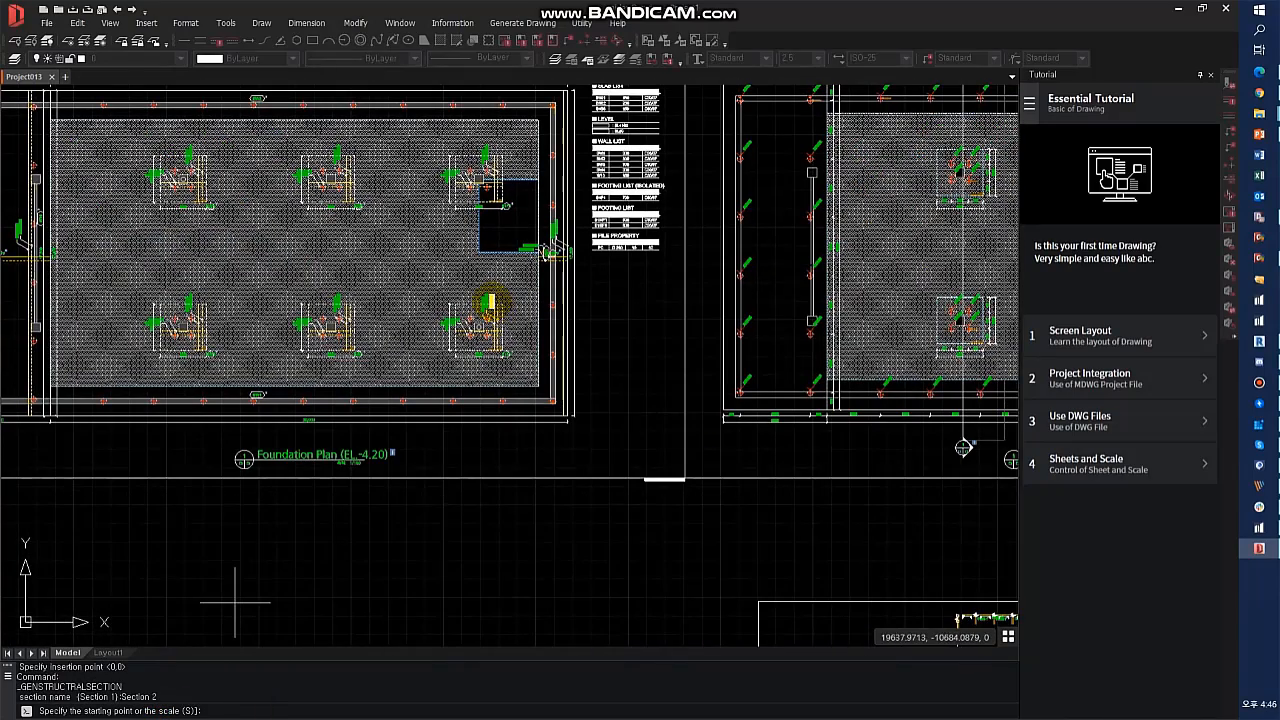
{"action": "scroll", "coordinate": [491, 301], "scroll_direction": "up", "scroll_amount": 3}
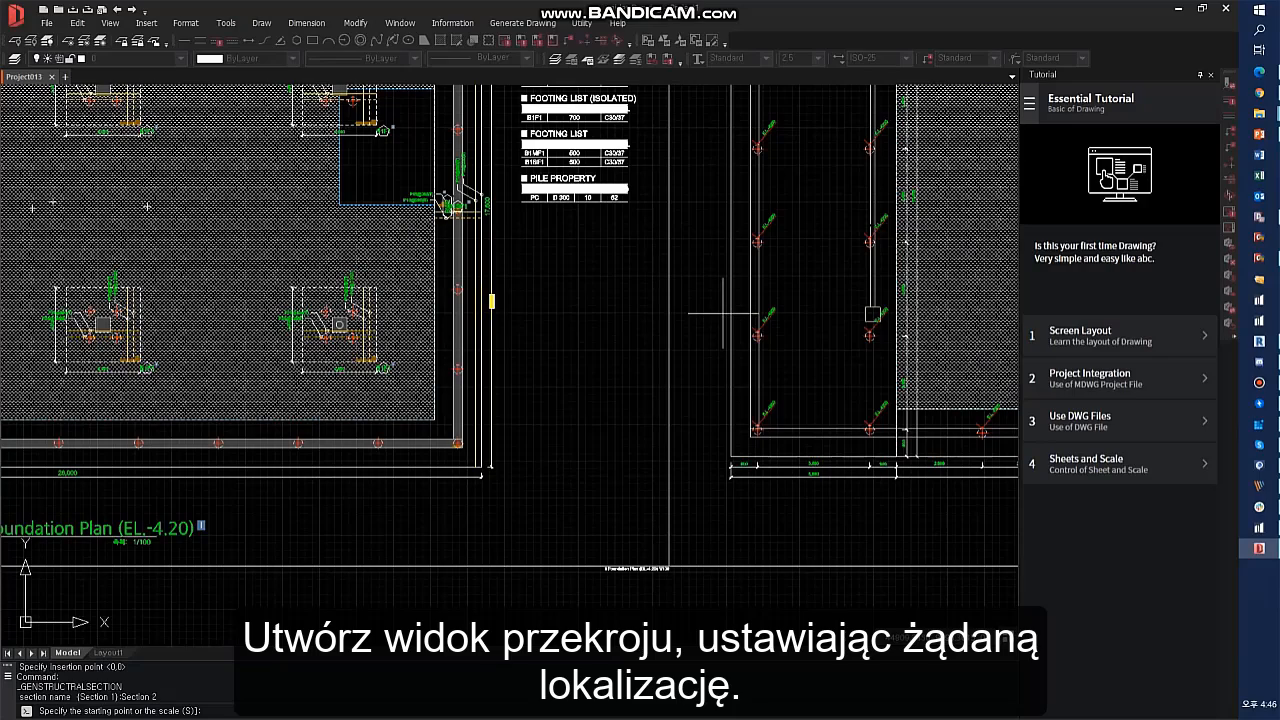
{"action": "left_click", "coordinate": [723, 314]}
{"action": "middle_click_drag", "start_coordinate": [762, 314], "coordinate": [424, 314]}
{"action": "middle_click_drag", "start_coordinate": [973, 314], "coordinate": [188, 332]}
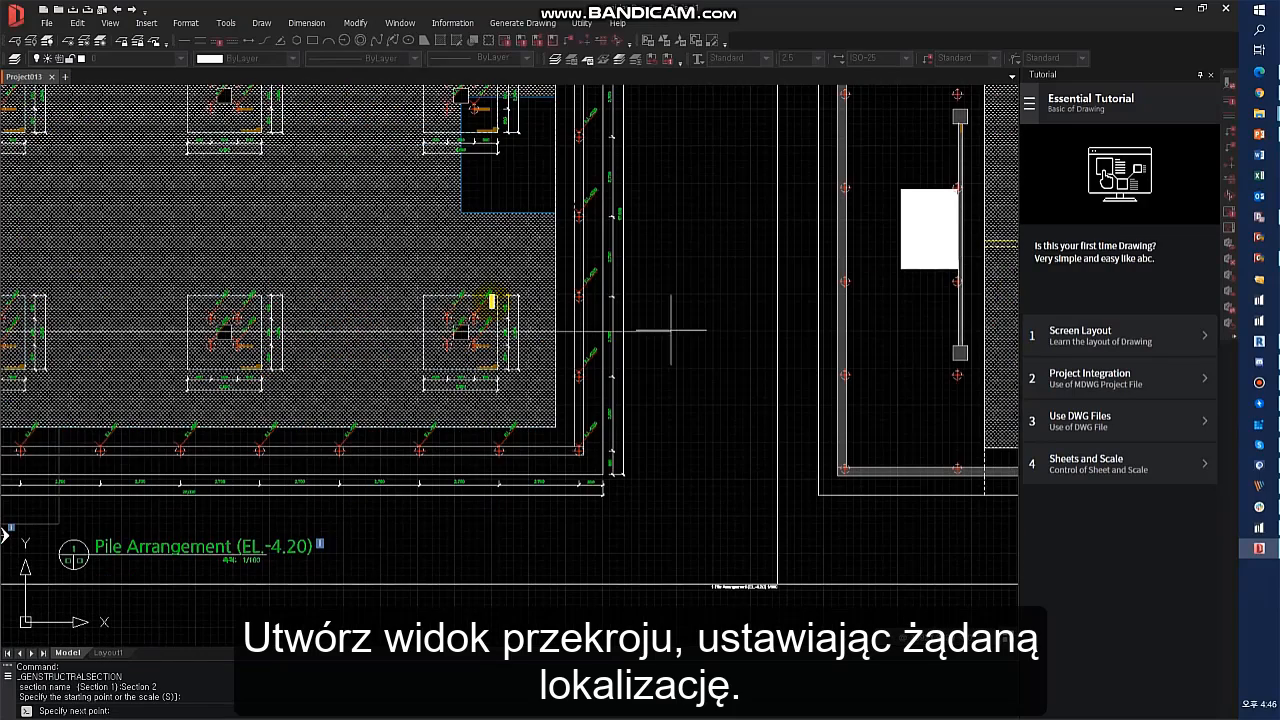
{"action": "left_click", "coordinate": [641, 332]}
{"action": "key", "text": "Return"}
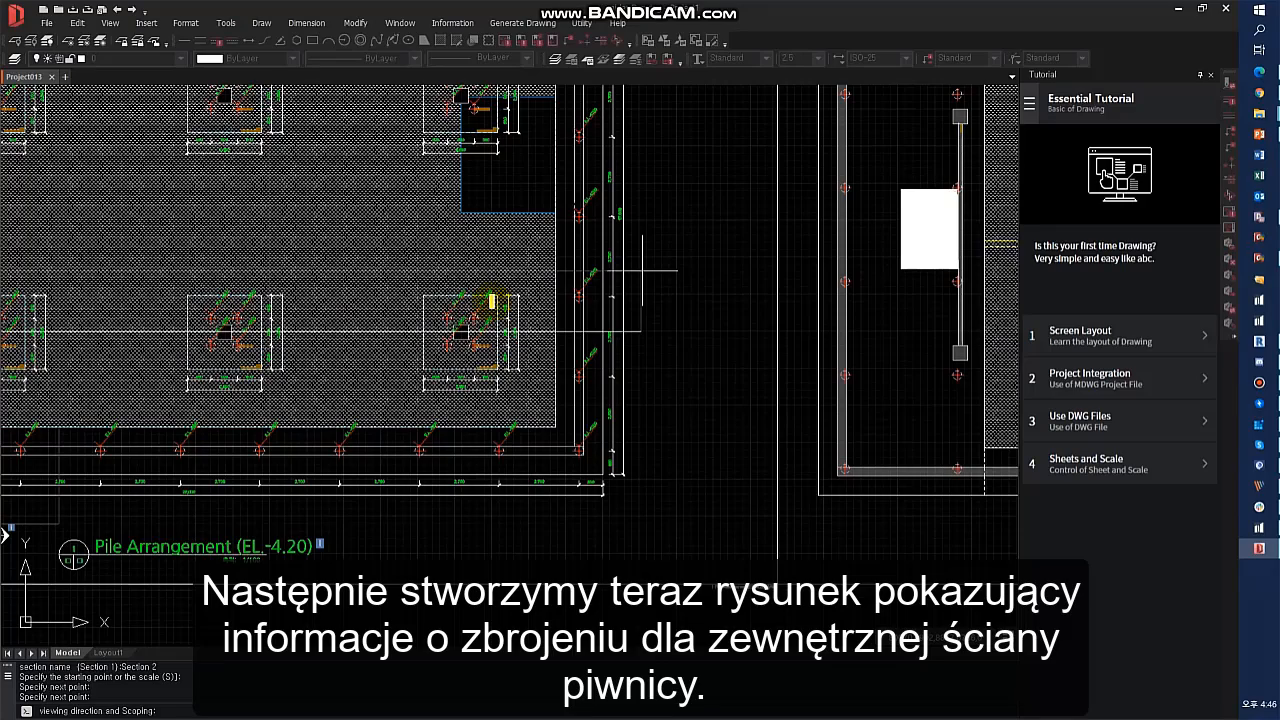
- Set Section 2's viewing direction toward the upper row of footings and place the section drawing directly beside Section 1
{"action": "left_click", "coordinate": [642, 270]}
{"action": "scroll", "coordinate": [648, 367], "scroll_direction": "down", "scroll_amount": 10}
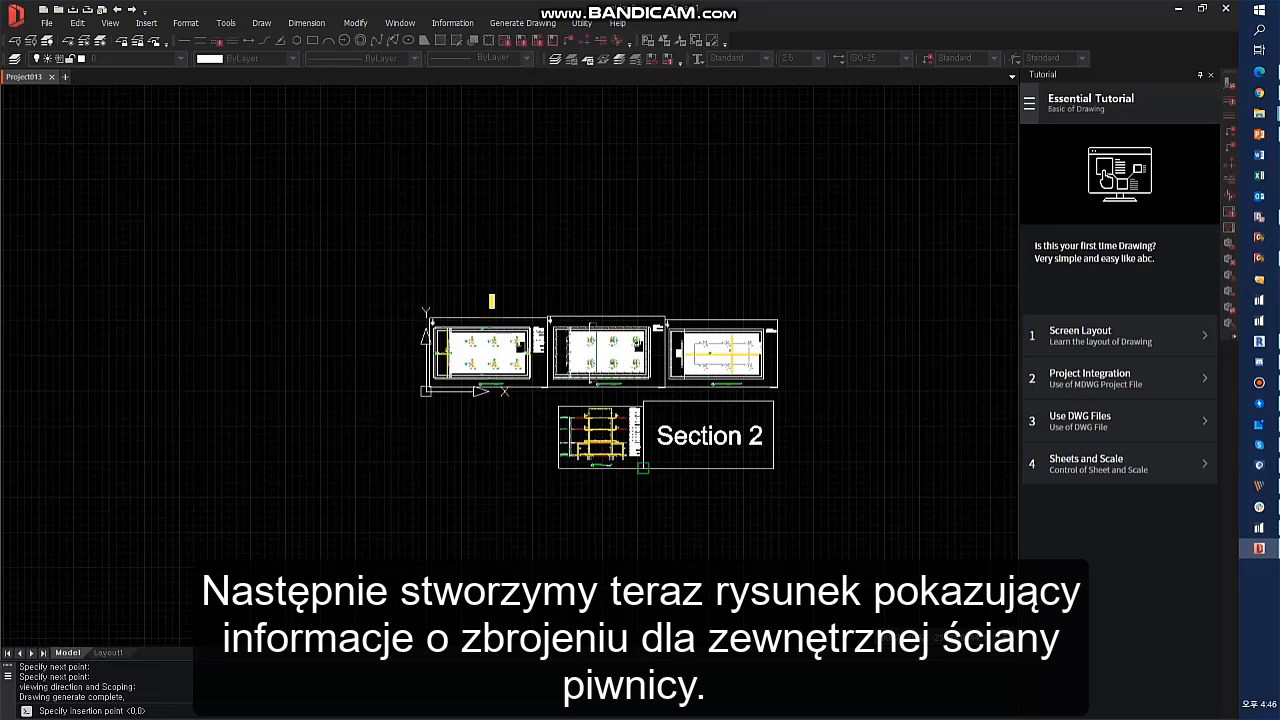
{"action": "left_click", "coordinate": [643, 468]}
{"action": "scroll", "coordinate": [740, 437], "scroll_direction": "up", "scroll_amount": 5}
{"action": "scroll", "coordinate": [794, 514], "scroll_direction": "up", "scroll_amount": 3}
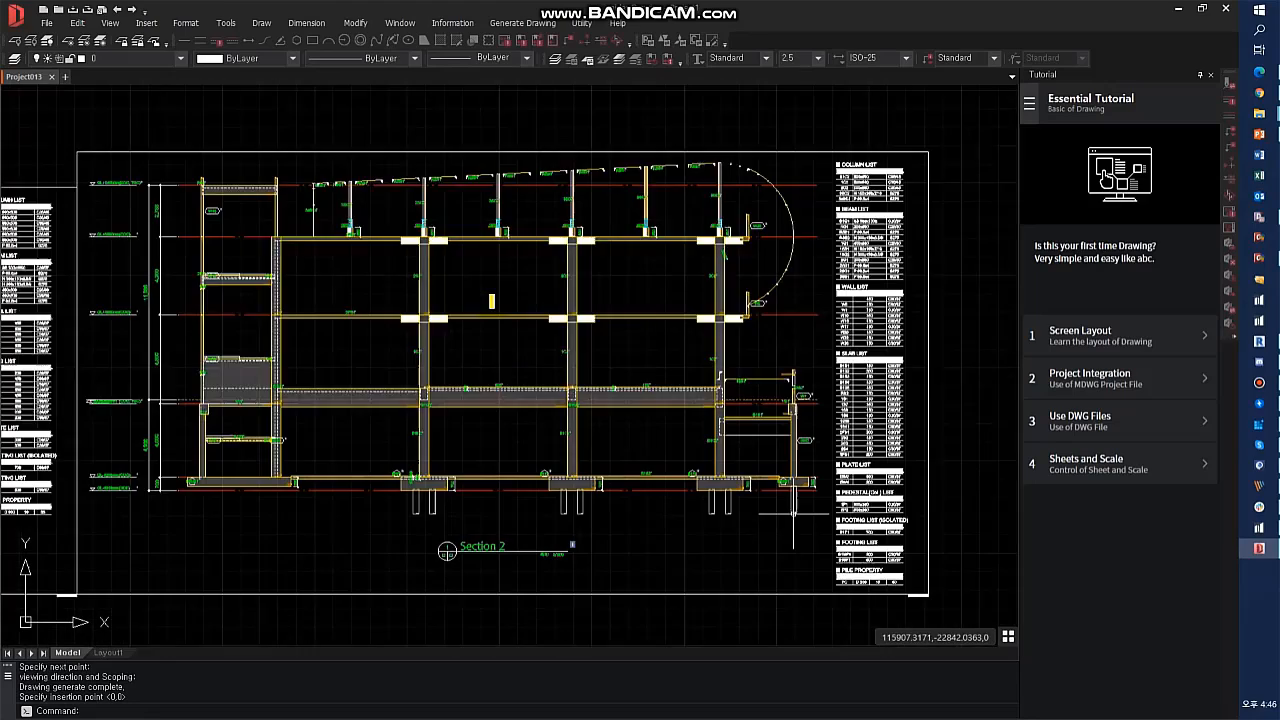
{"action": "scroll", "coordinate": [793, 513], "scroll_direction": "down", "scroll_amount": 6}
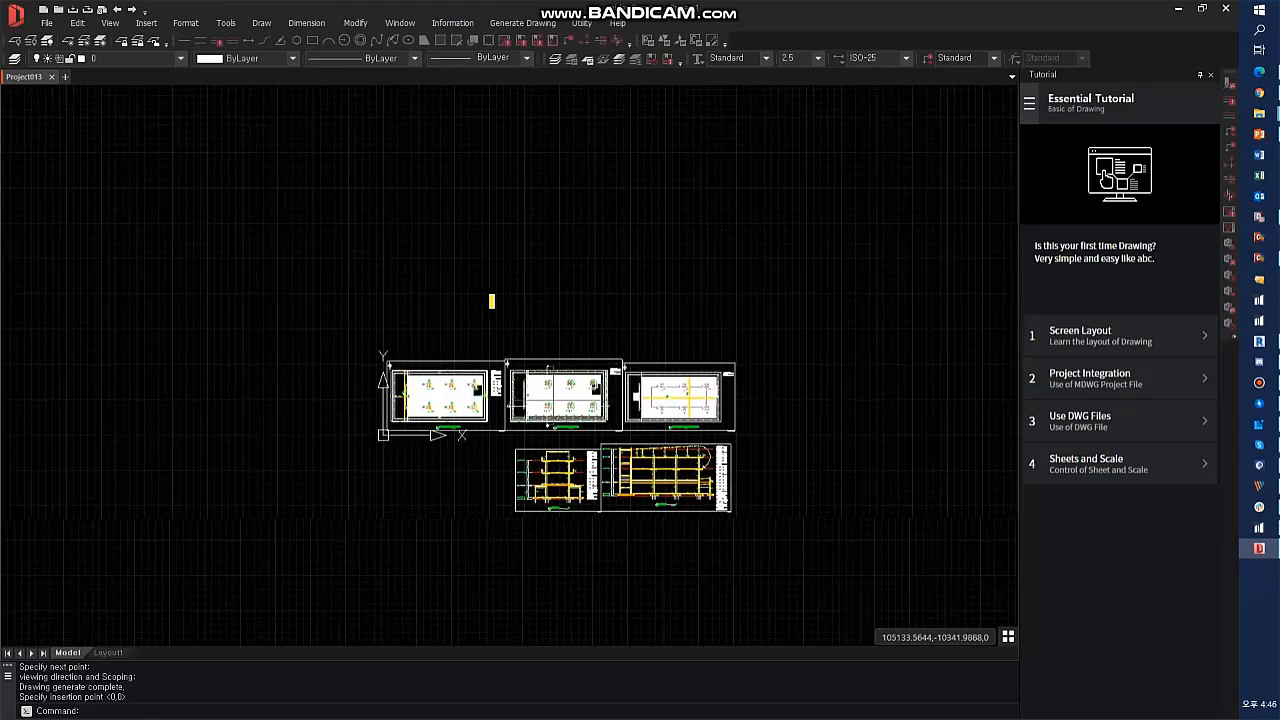
{"action": "left_click", "coordinate": [522, 24]}
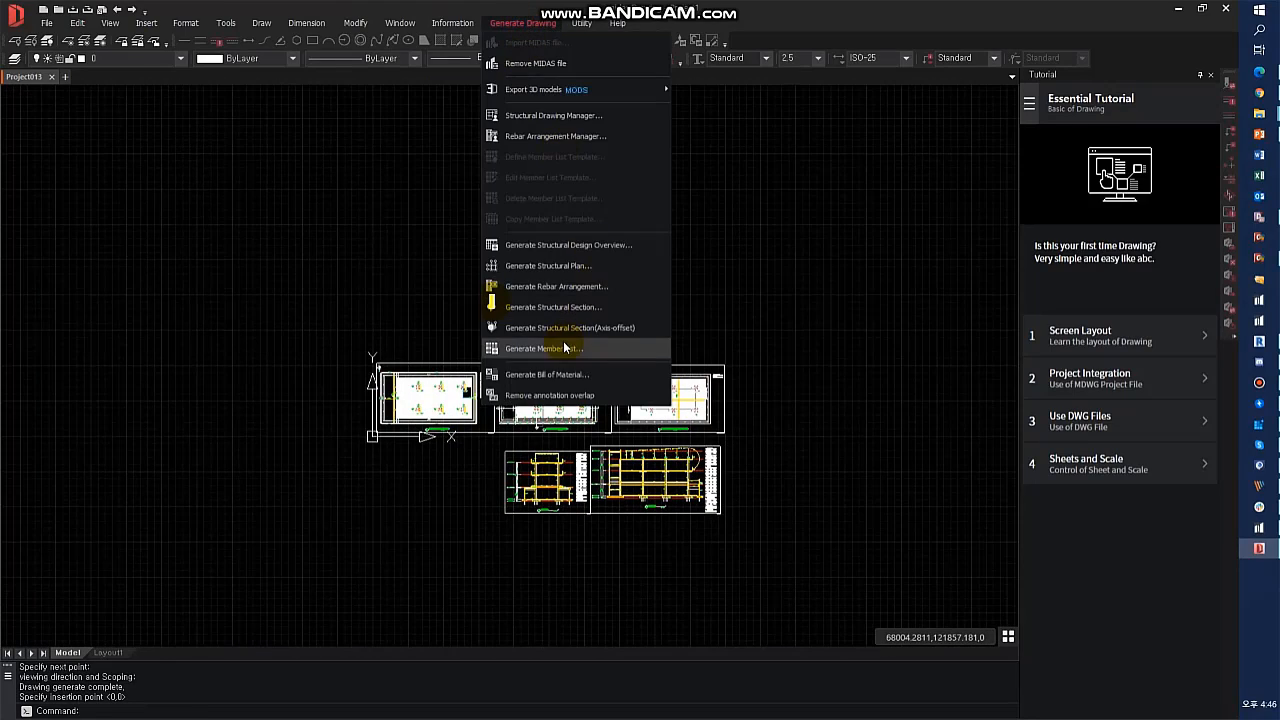
{"action": "left_click", "coordinate": [586, 266]}
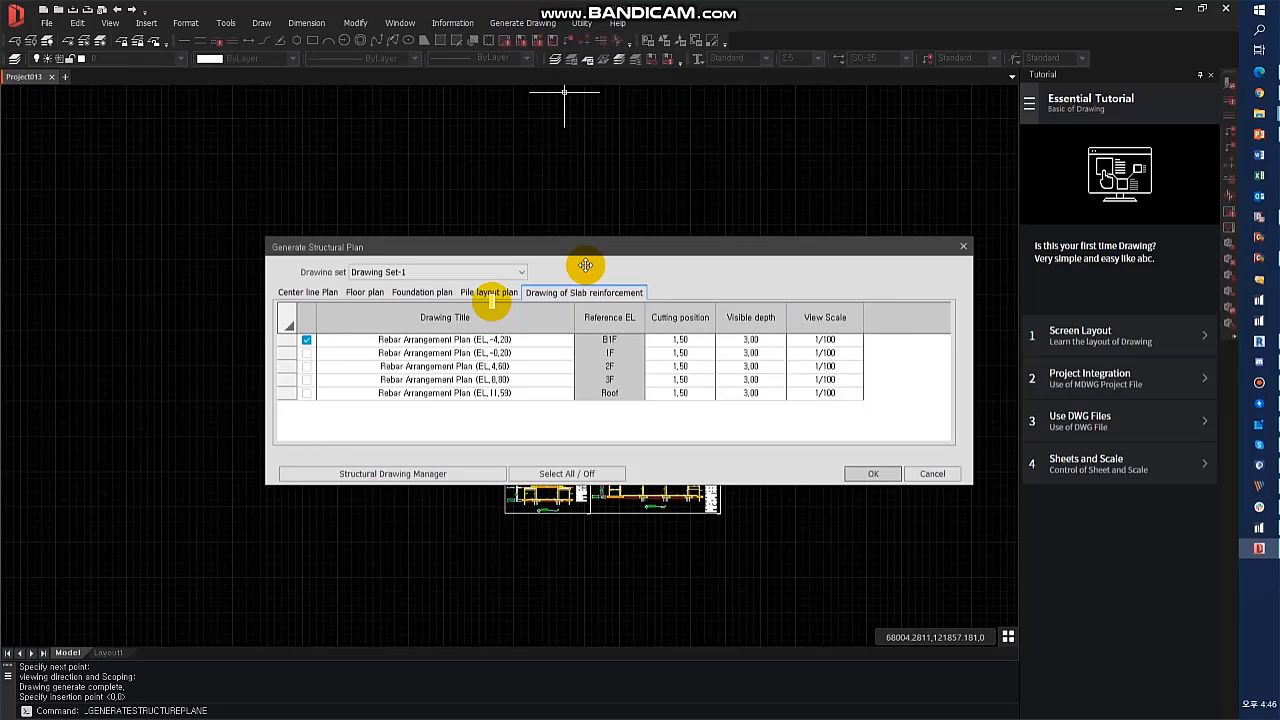
{"action": "key", "text": "Return"}
- Generate the basement wall reinforcement drawing Wall longitudinal Rebar Section-1 and place it below the two section drawings
{"action": "left_click", "coordinate": [522, 23]}
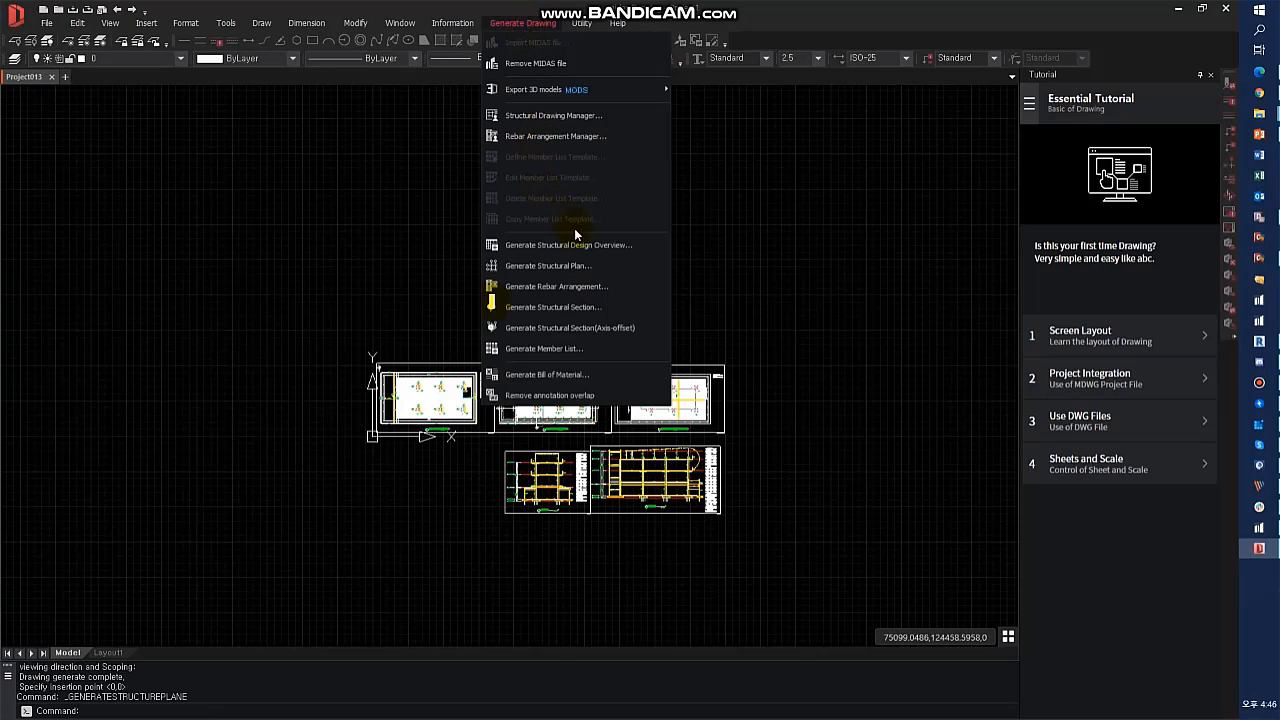
{"action": "left_click", "coordinate": [571, 286]}
{"action": "left_click", "coordinate": [401, 266]}
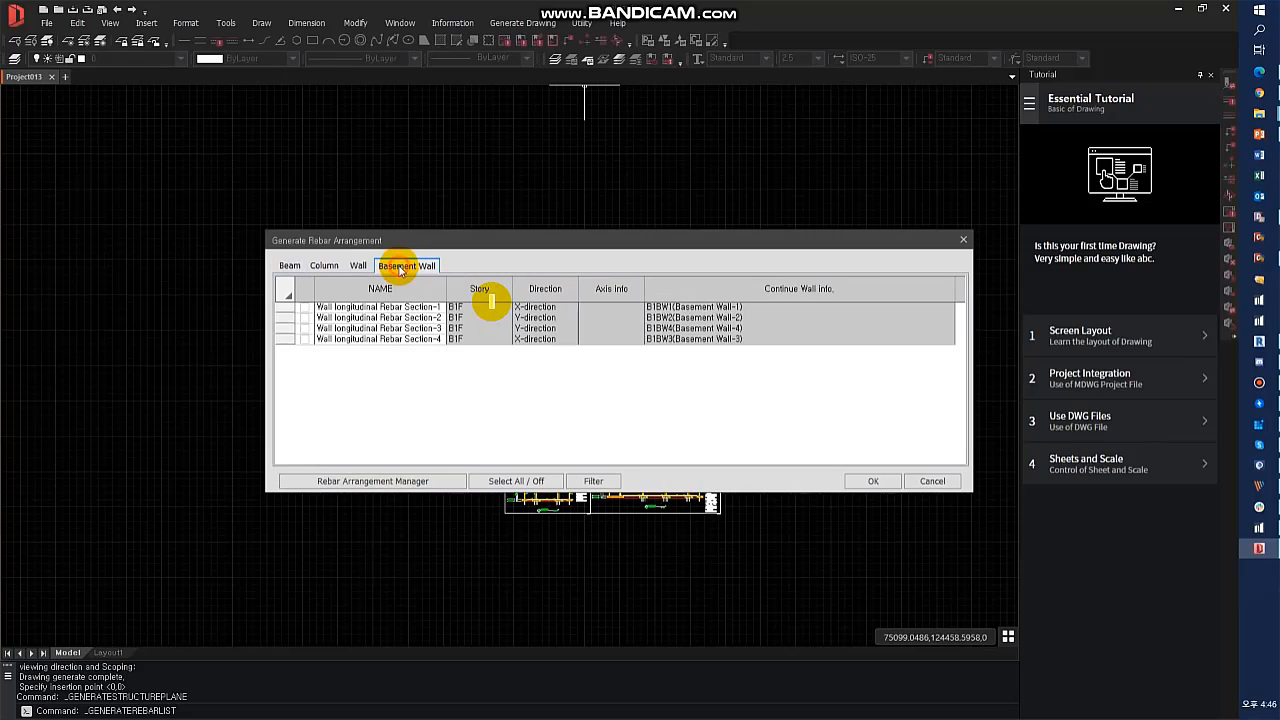
{"action": "left_click", "coordinate": [873, 481]}
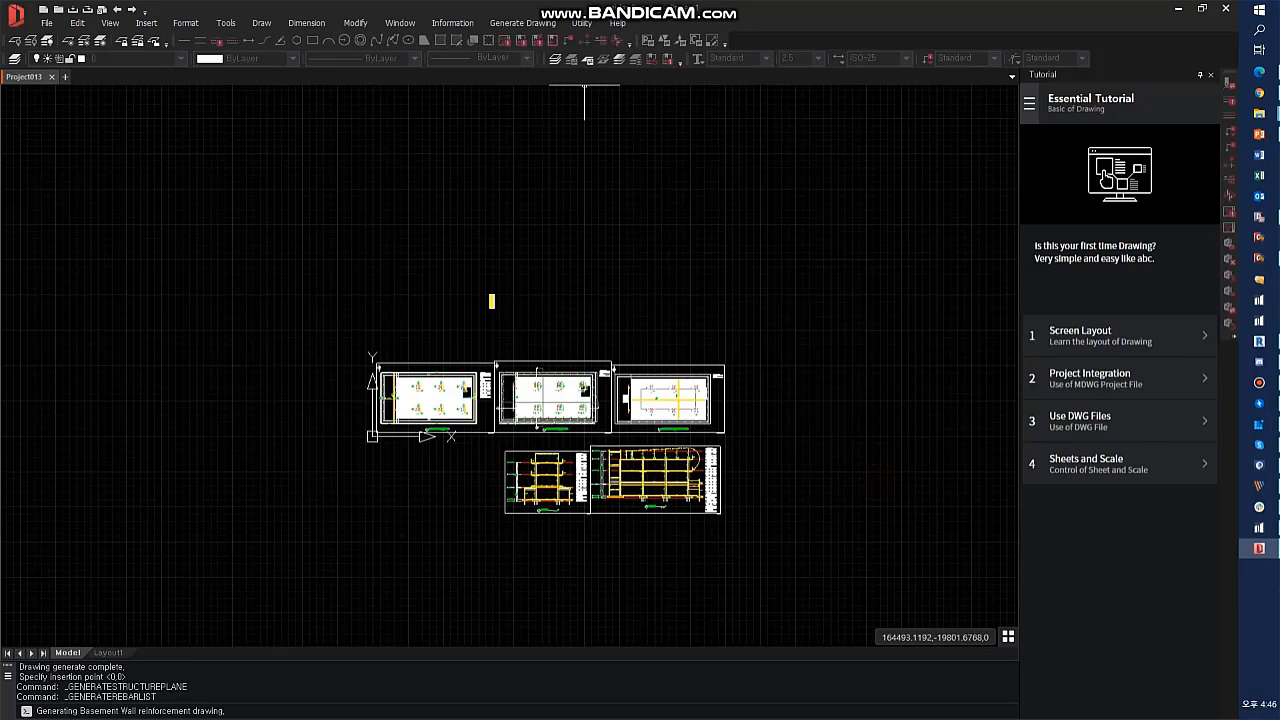
{"action": "left_click", "coordinate": [503, 547]}
- Examine the rebar lines, labels and opening on Wall longitudinal Rebar Section-1, clearing the trial selections
{"action": "scroll", "coordinate": [566, 538], "scroll_direction": "up", "scroll_amount": 9}
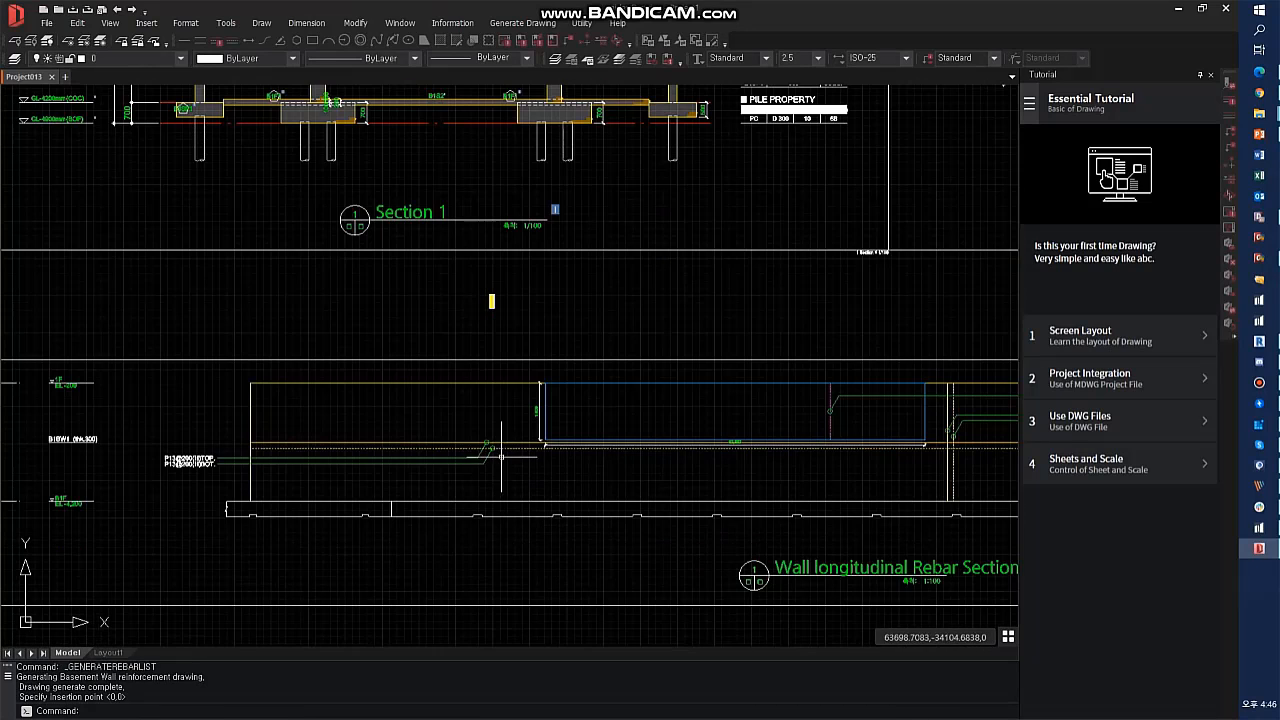
{"action": "left_click_drag", "start_coordinate": [502, 474], "coordinate": [413, 402]}
{"action": "middle_click_drag", "start_coordinate": [612, 444], "coordinate": [206, 463]}
{"action": "key", "text": "Escape"}
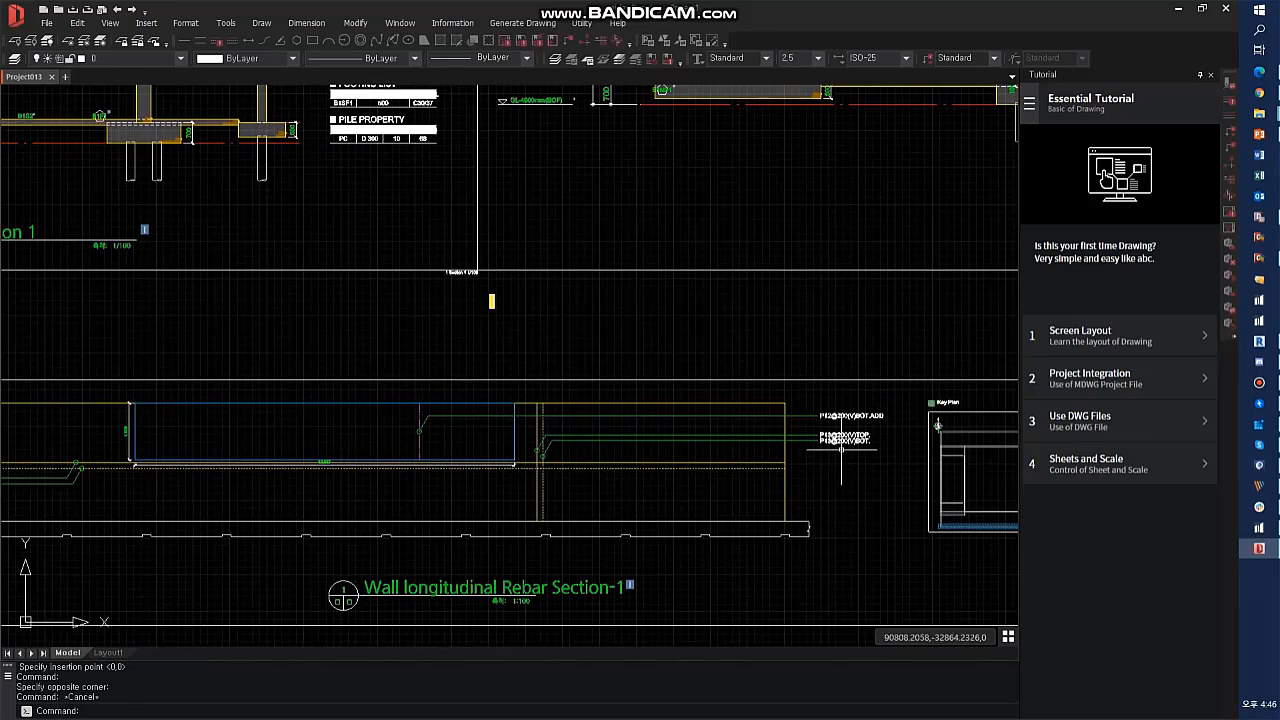
{"action": "left_click", "coordinate": [515, 436]}
{"action": "key", "text": "Escape"}
{"action": "left_click", "coordinate": [480, 436]}
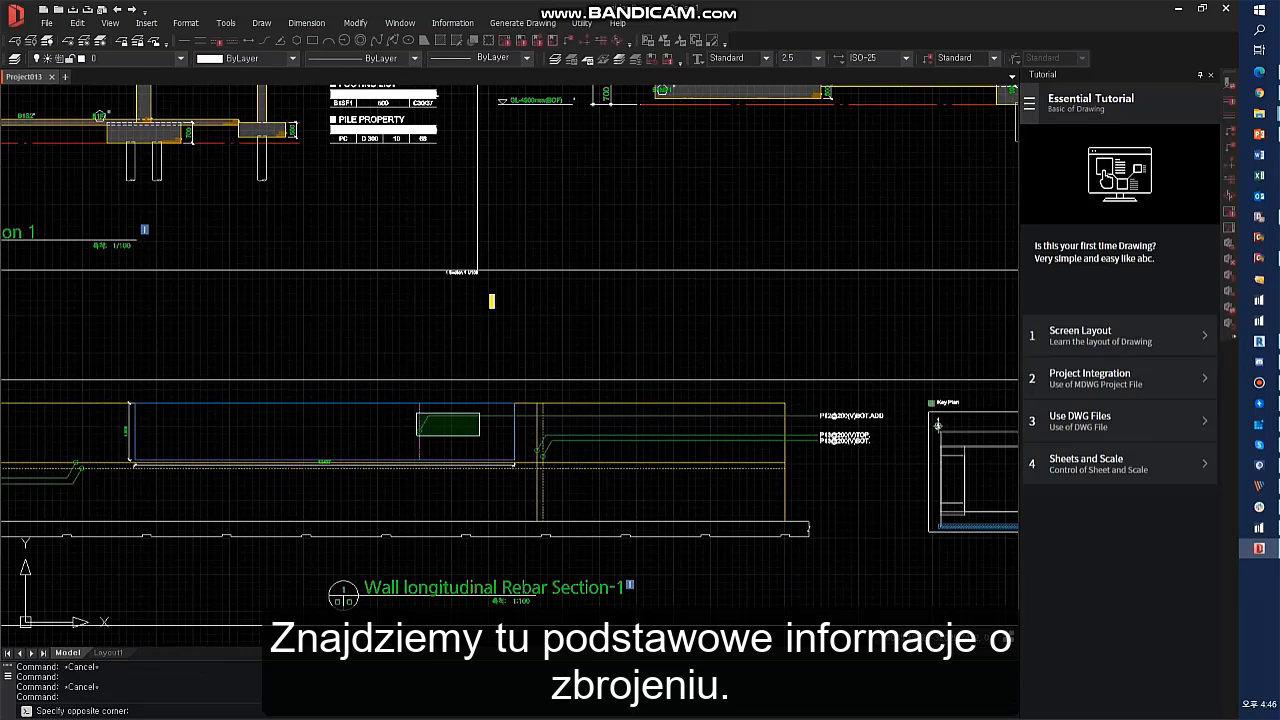
{"action": "left_click", "coordinate": [420, 414]}
{"action": "scroll", "coordinate": [907, 410], "scroll_direction": "up", "scroll_amount": 8}
{"action": "left_click", "coordinate": [597, 471]}
{"action": "left_click", "coordinate": [429, 357]}
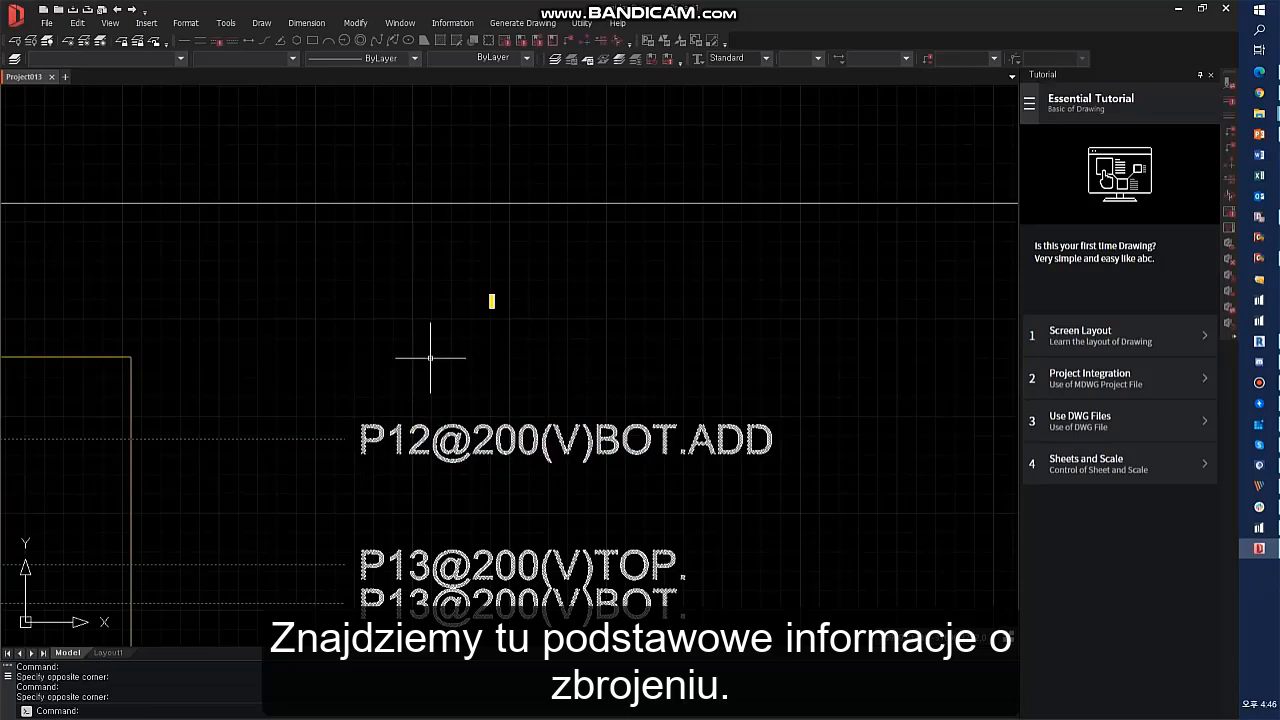
{"action": "scroll", "coordinate": [429, 357], "scroll_direction": "down", "scroll_amount": 8}
{"action": "scroll", "coordinate": [491, 301], "scroll_direction": "down", "scroll_amount": 10}
{"action": "key", "text": "Escape"}
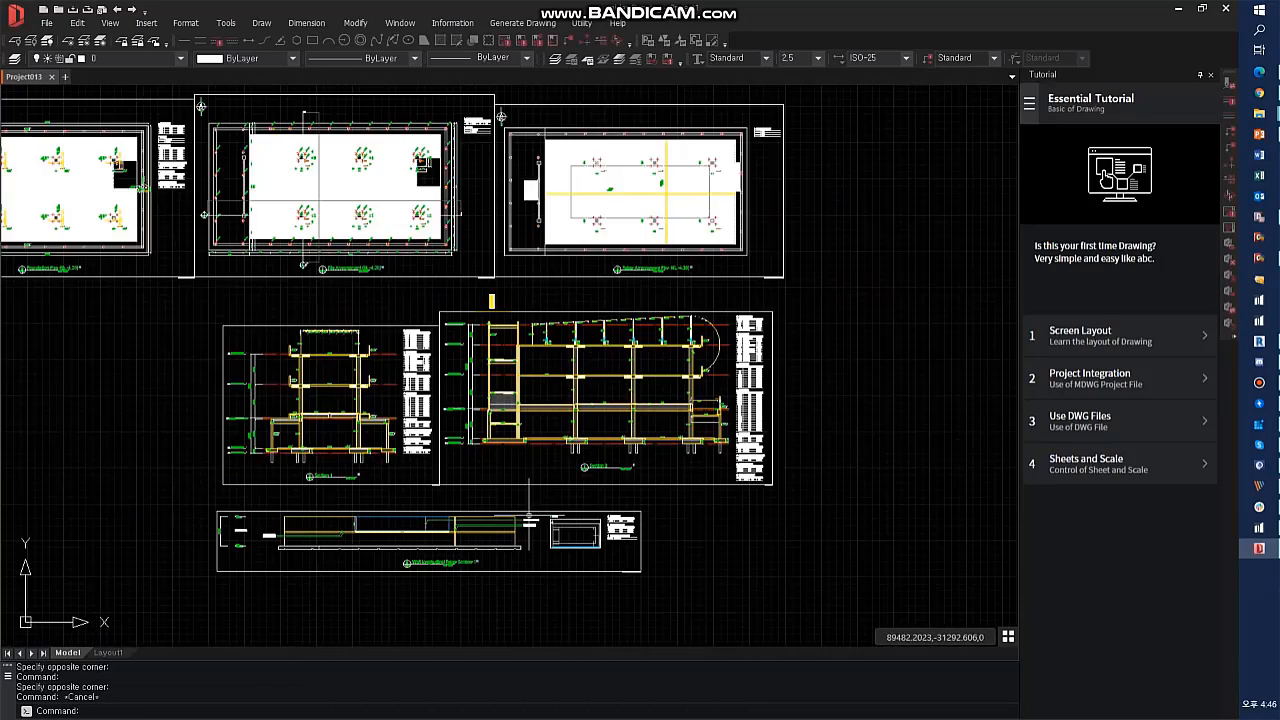
- Generate the floor framing plans for EL.-4.20, -0.20, 4.60, 8.80 and 11.59 and place them above the existing plans with A3 array spacing
{"action": "middle_click_drag", "start_coordinate": [488, 450], "coordinate": [570, 455]}
{"action": "key", "text": "Escape"}
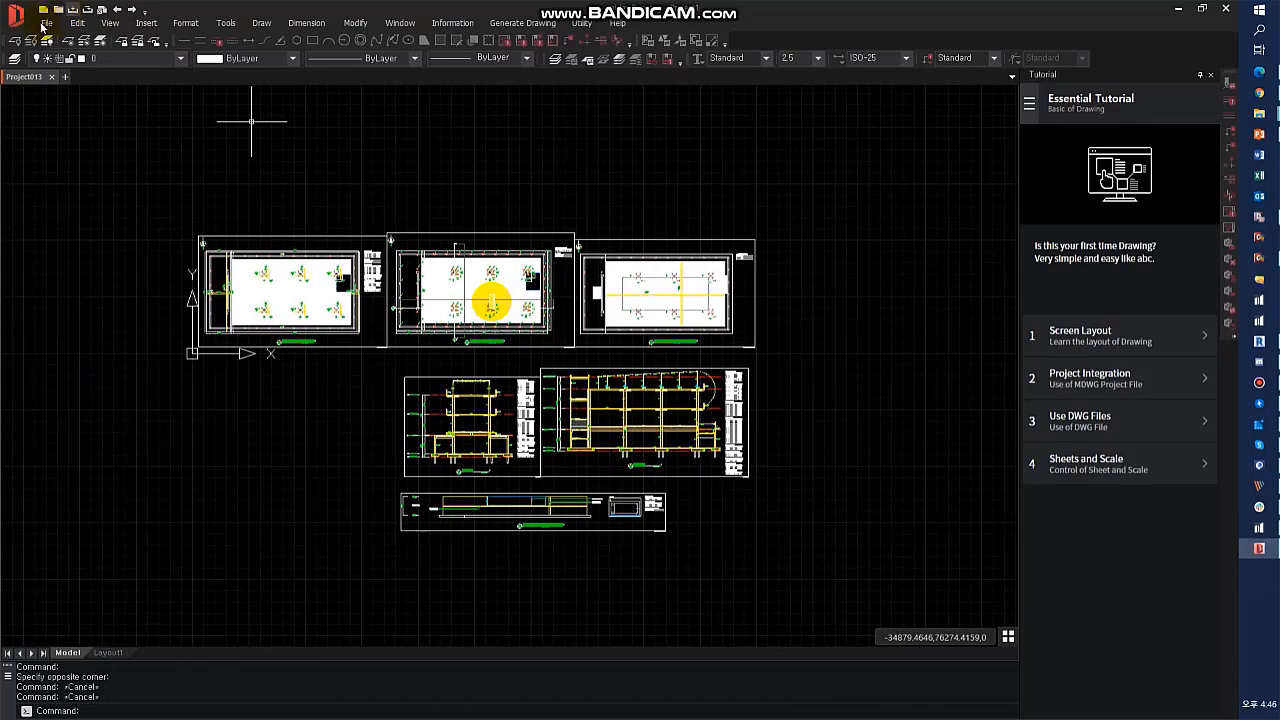
{"action": "left_click", "coordinate": [522, 22]}
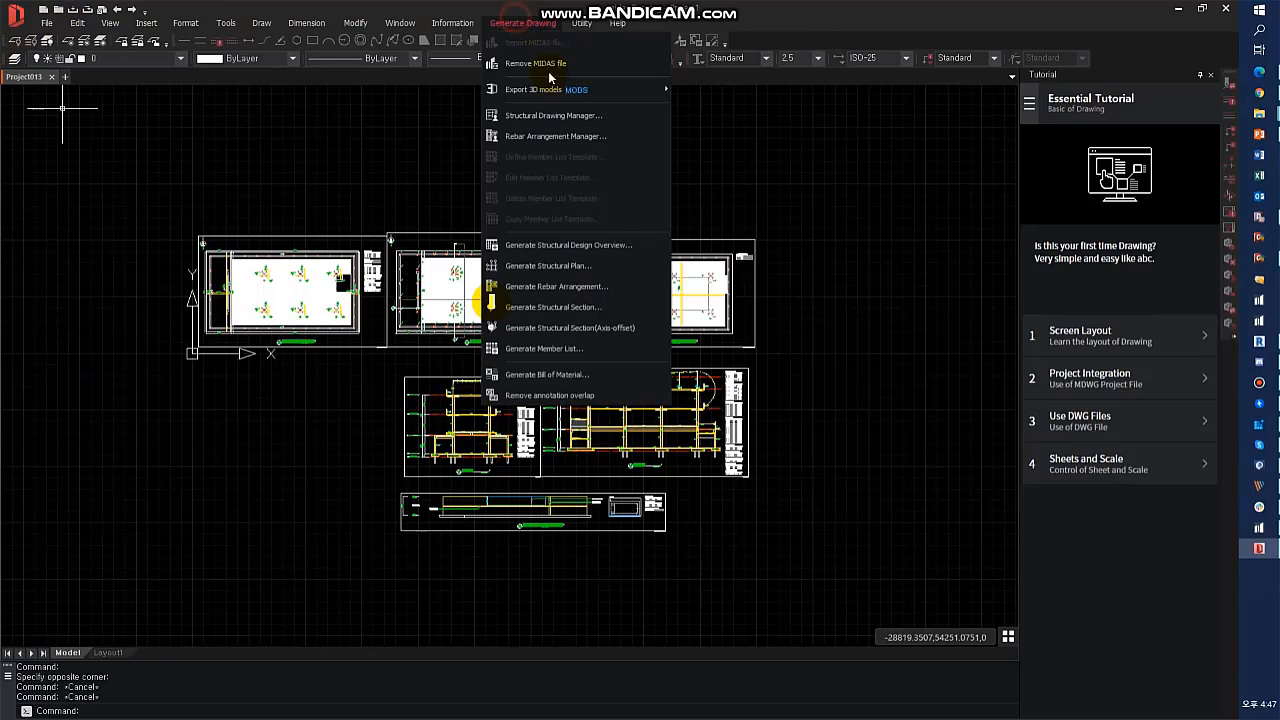
{"action": "left_click", "coordinate": [585, 266]}
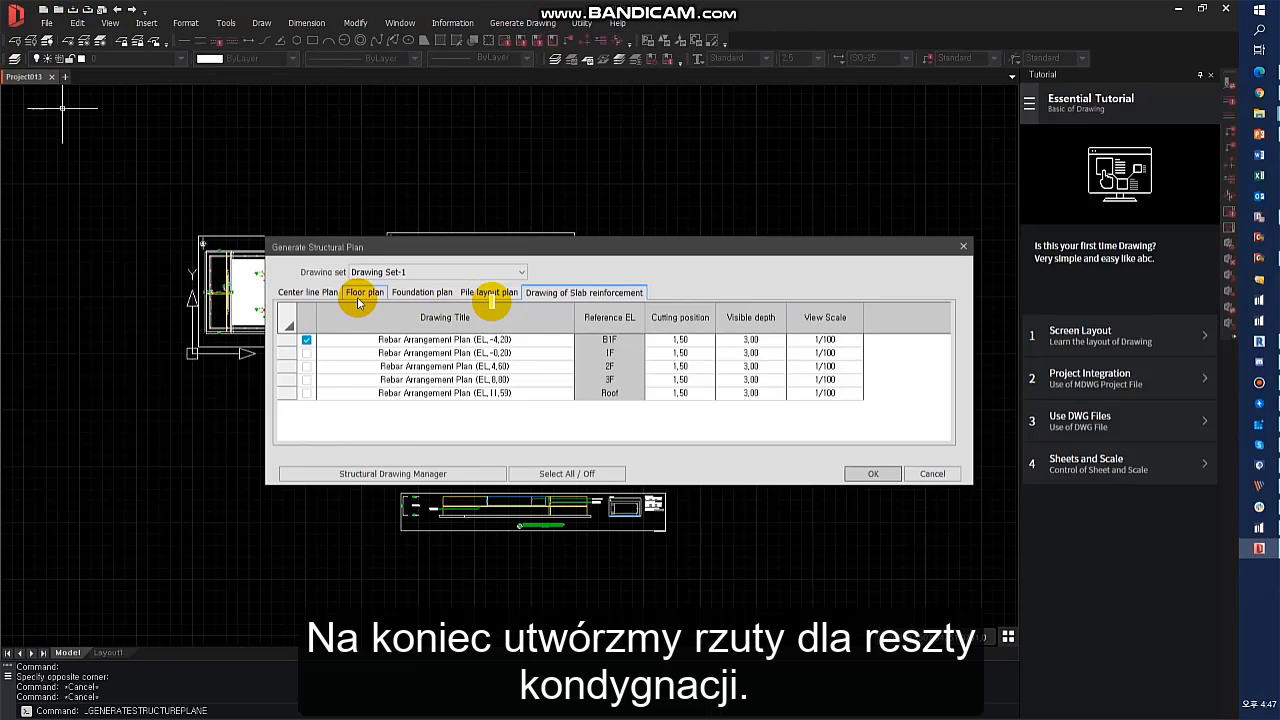
{"action": "left_click", "coordinate": [860, 476]}
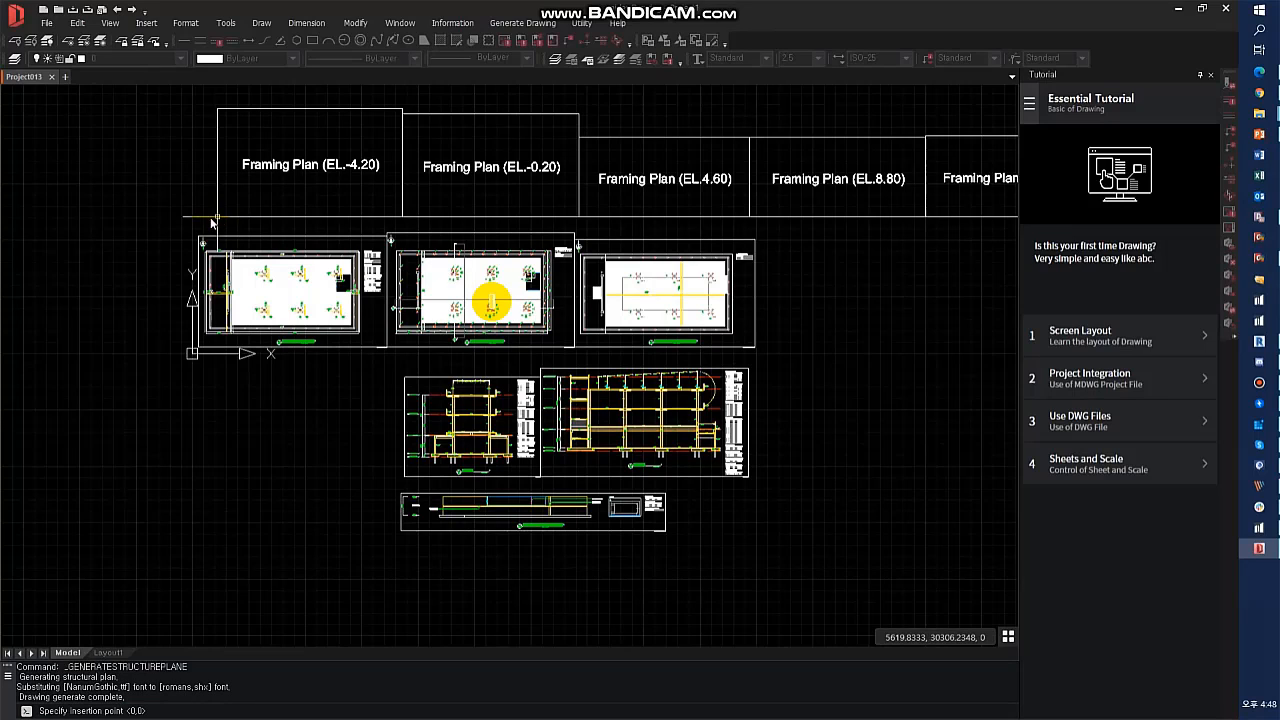
{"action": "scroll", "coordinate": [212, 219], "scroll_direction": "down", "scroll_amount": 2}
{"action": "middle_click_drag", "start_coordinate": [212, 219], "coordinate": [181, 373]}
{"action": "left_click", "coordinate": [169, 381]}
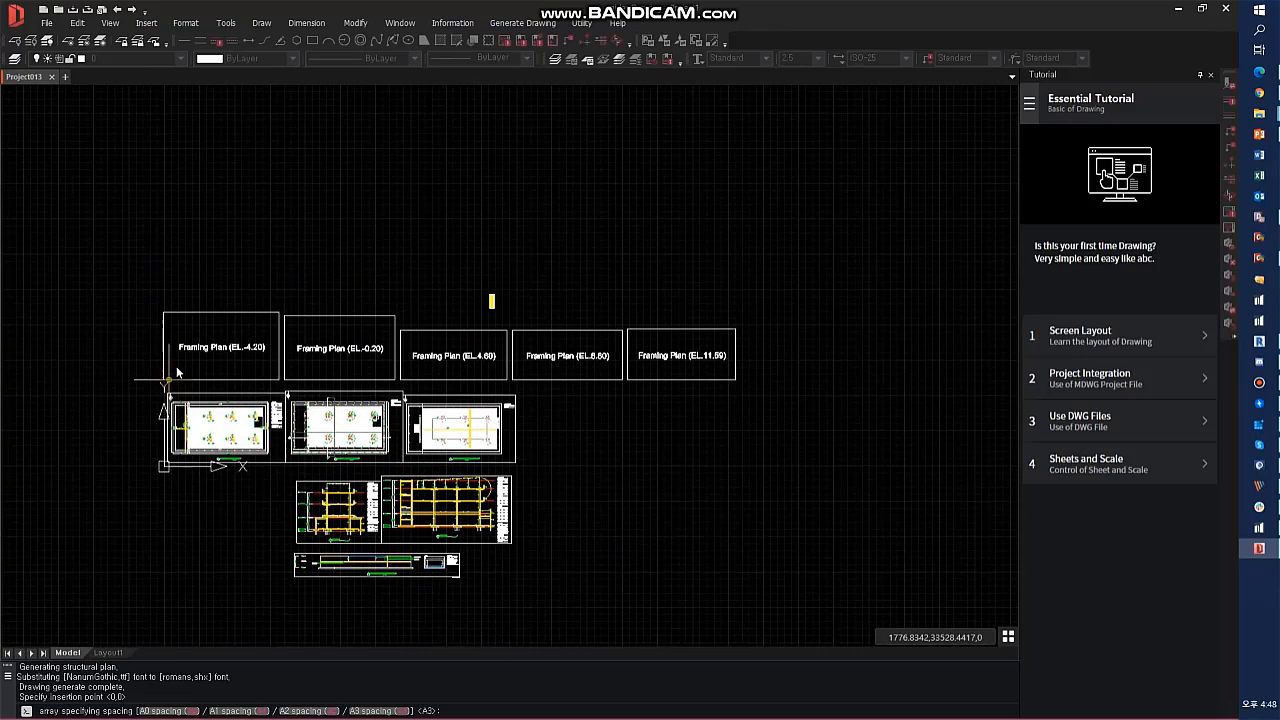
{"action": "key", "text": "Return"}
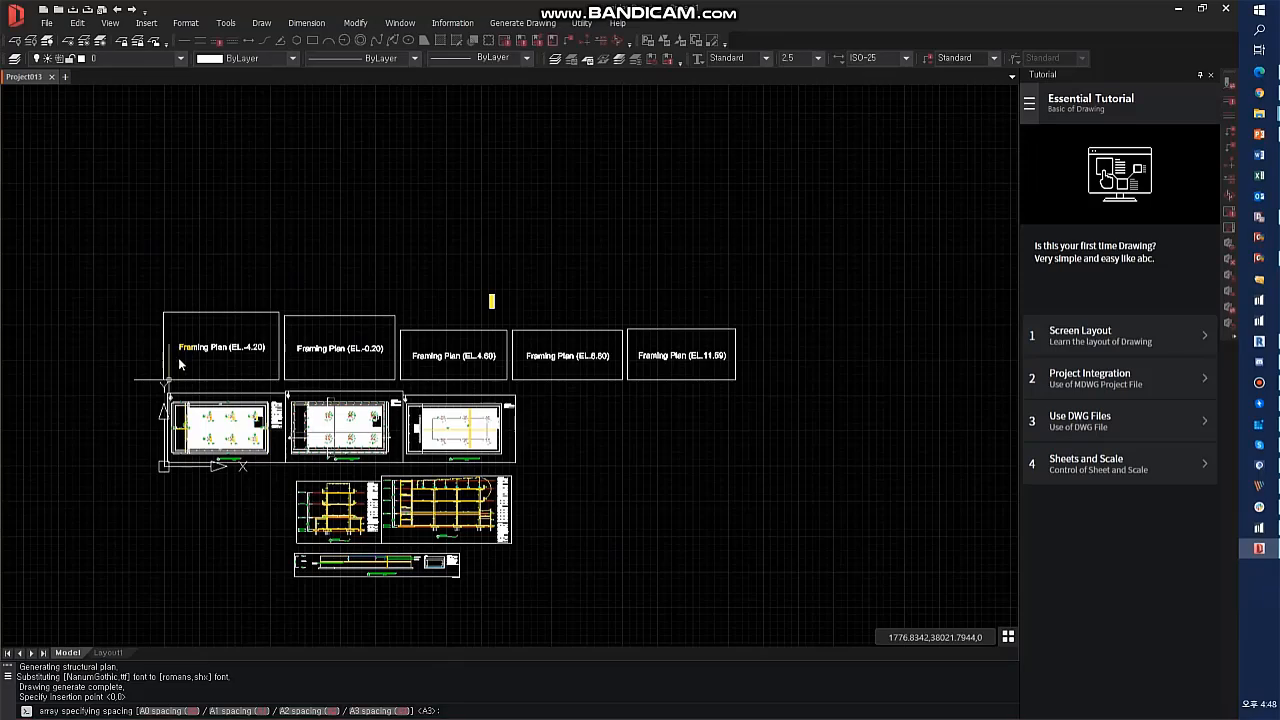
- Examine the member labels, footings and member lists on Framing Plan (EL.-4.20)
{"action": "scroll", "coordinate": [491, 300], "scroll_direction": "up", "scroll_amount": 4}
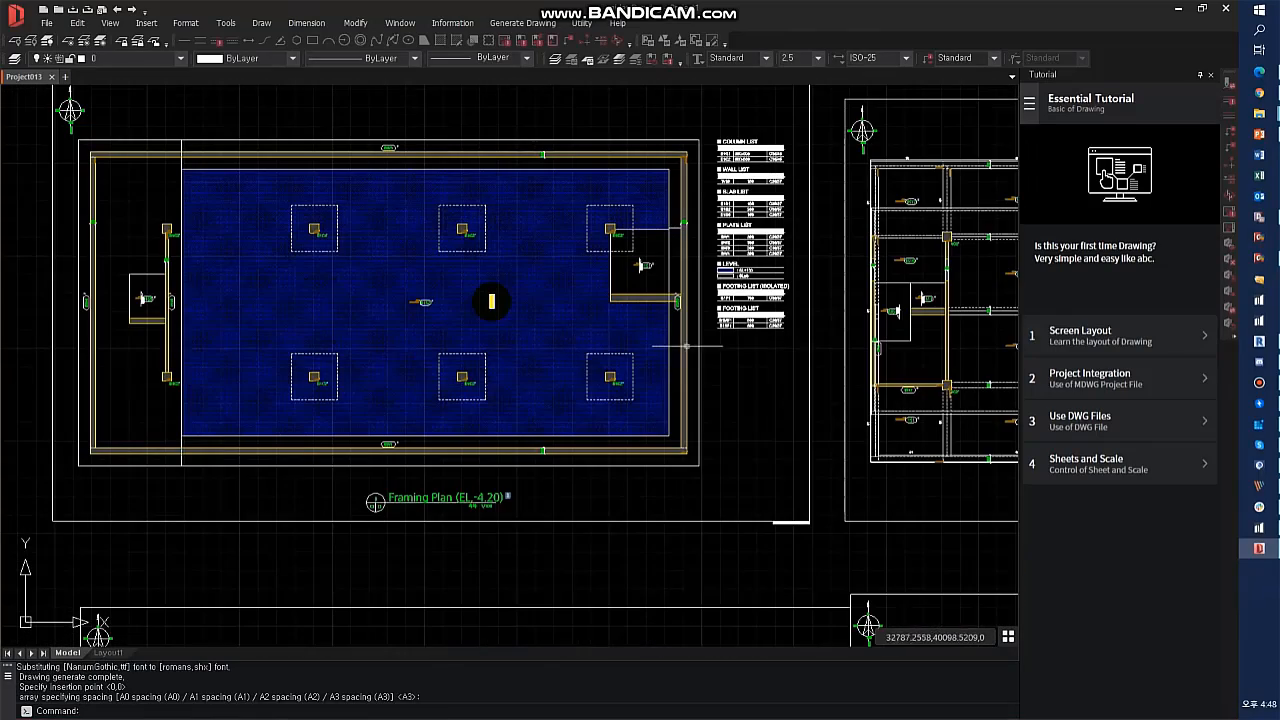
{"action": "scroll", "coordinate": [491, 300], "scroll_direction": "up", "scroll_amount": 4}
{"action": "scroll", "coordinate": [516, 333], "scroll_direction": "down", "scroll_amount": 5}
{"action": "mouse_move", "coordinate": [691, 334]}
{"action": "middle_mouse_down"}
{"action": "mouse_move", "coordinate": [154, 354]}
{"action": "mouse_move", "coordinate": [503, 520]}
{"action": "middle_mouse_up"}
{"action": "scroll", "coordinate": [100, 318], "scroll_direction": "up", "scroll_amount": 8}
{"action": "scroll", "coordinate": [386, 328], "scroll_direction": "up", "scroll_amount": 3}
{"action": "scroll", "coordinate": [522, 351], "scroll_direction": "down", "scroll_amount": 9}
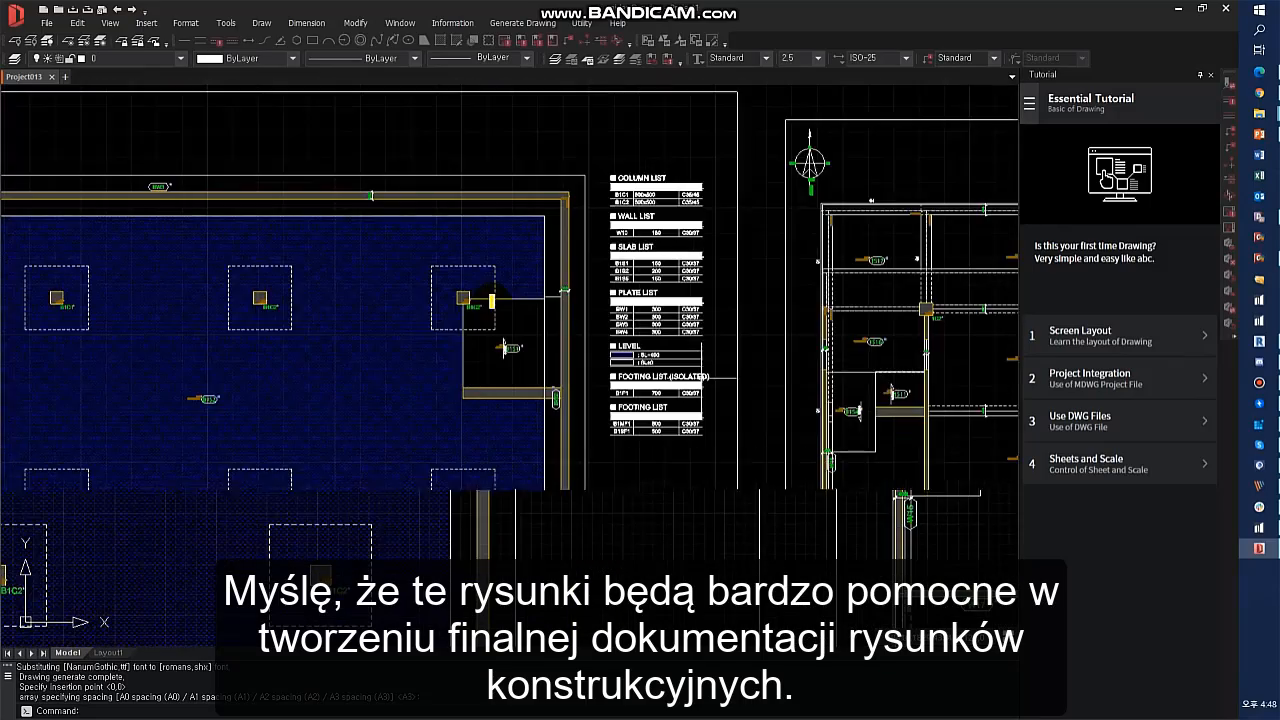
- Examine the slab and beam labels on Framing Plan (EL.-0.20) and the drop panels and member lists on Framing Plan (EL.4.60)
{"action": "mouse_move", "coordinate": [772, 389]}
{"action": "middle_mouse_down"}
{"action": "mouse_move", "coordinate": [515, 356]}
{"action": "mouse_move", "coordinate": [220, 350]}
{"action": "middle_mouse_up"}
{"action": "scroll", "coordinate": [623, 371], "scroll_direction": "up", "scroll_amount": 3}
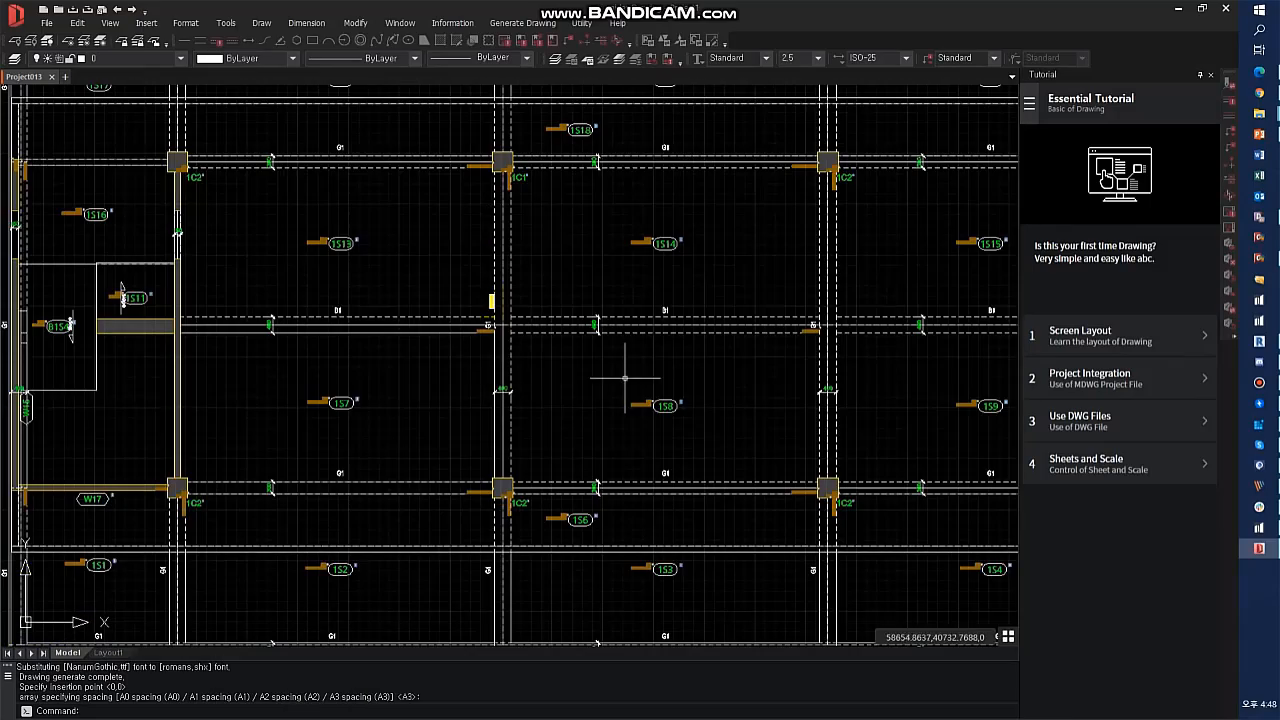
{"action": "scroll", "coordinate": [690, 323], "scroll_direction": "down", "scroll_amount": 6}
{"action": "middle_click_drag", "start_coordinate": [976, 367], "coordinate": [662, 364]}
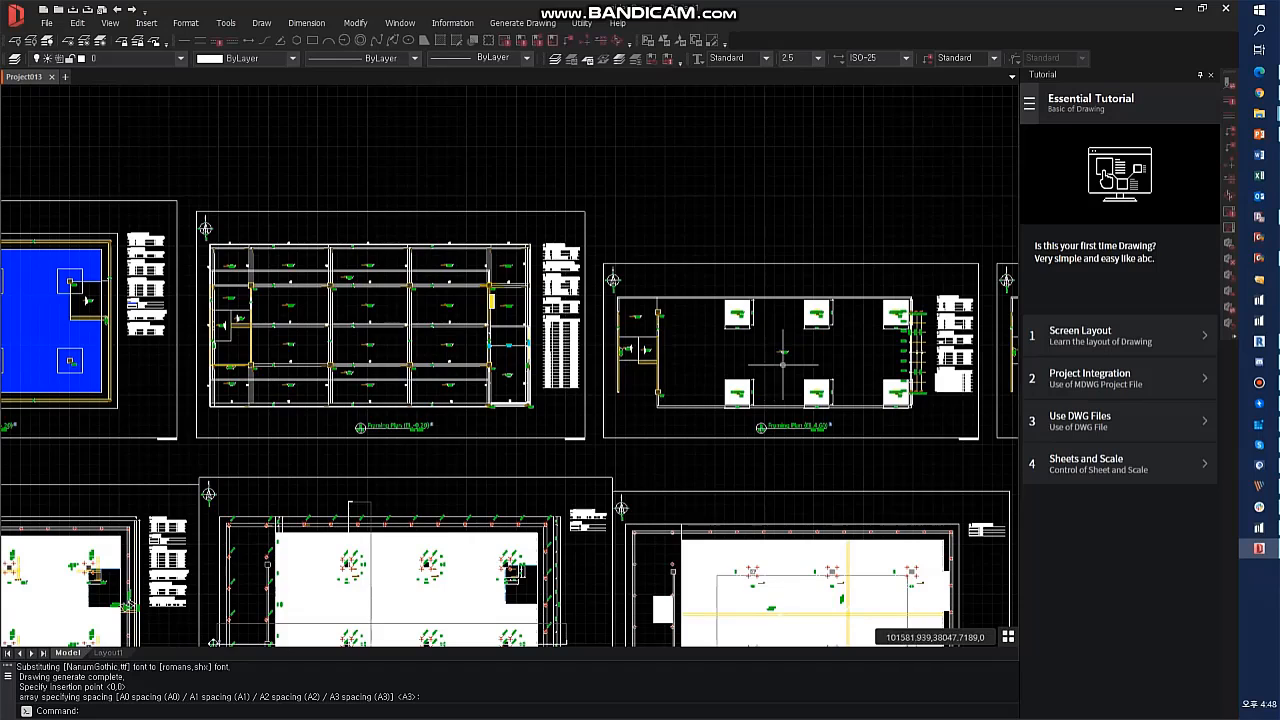
{"action": "scroll", "coordinate": [880, 375], "scroll_direction": "up", "scroll_amount": 2}
{"action": "middle_click_drag", "start_coordinate": [880, 375], "coordinate": [732, 346]}
{"action": "scroll", "coordinate": [732, 346], "scroll_direction": "up", "scroll_amount": 4}
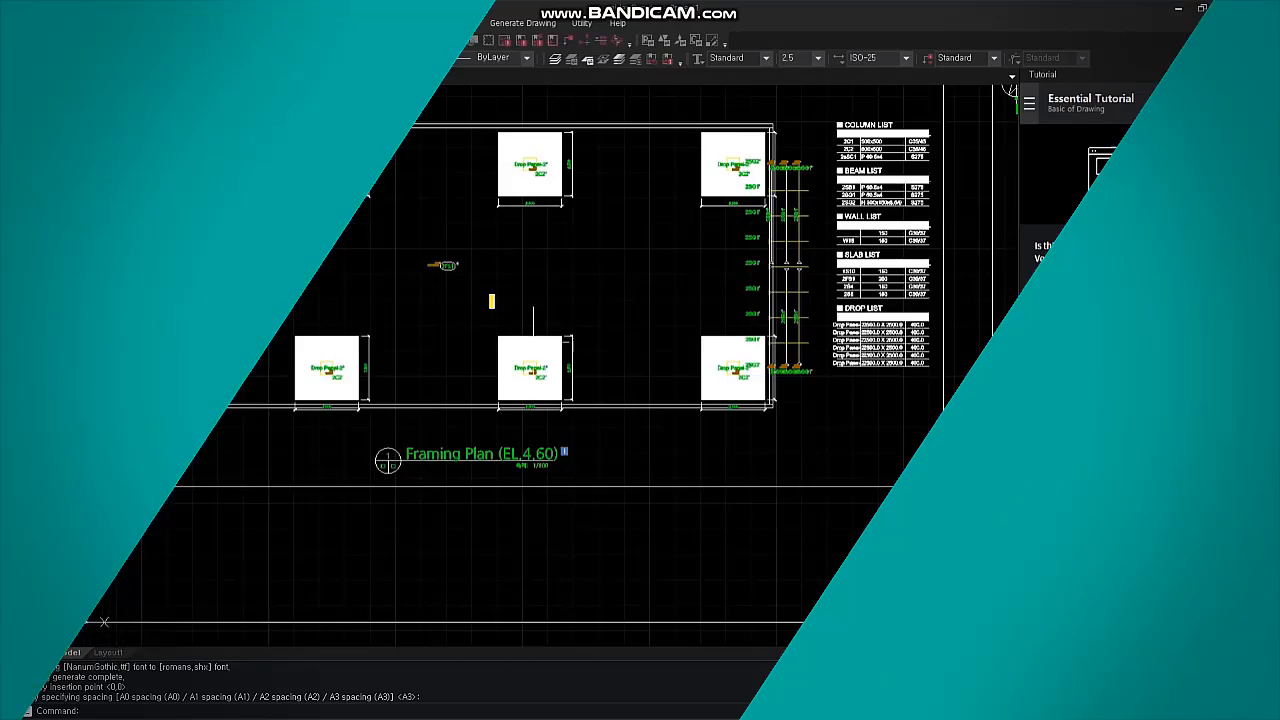